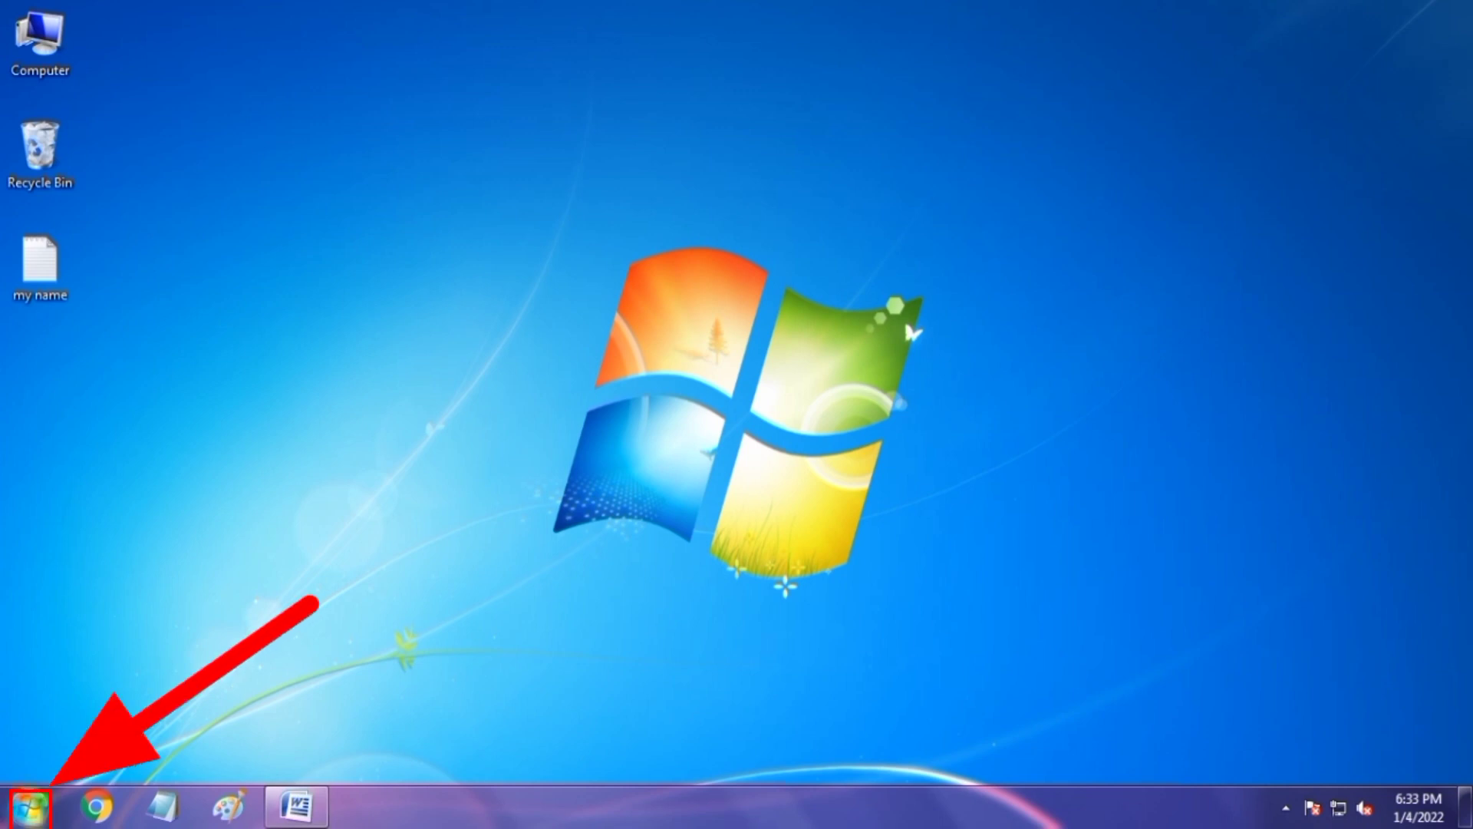
- Launch WordPad from the recently used programs and close its window again
left_click(29, 807)
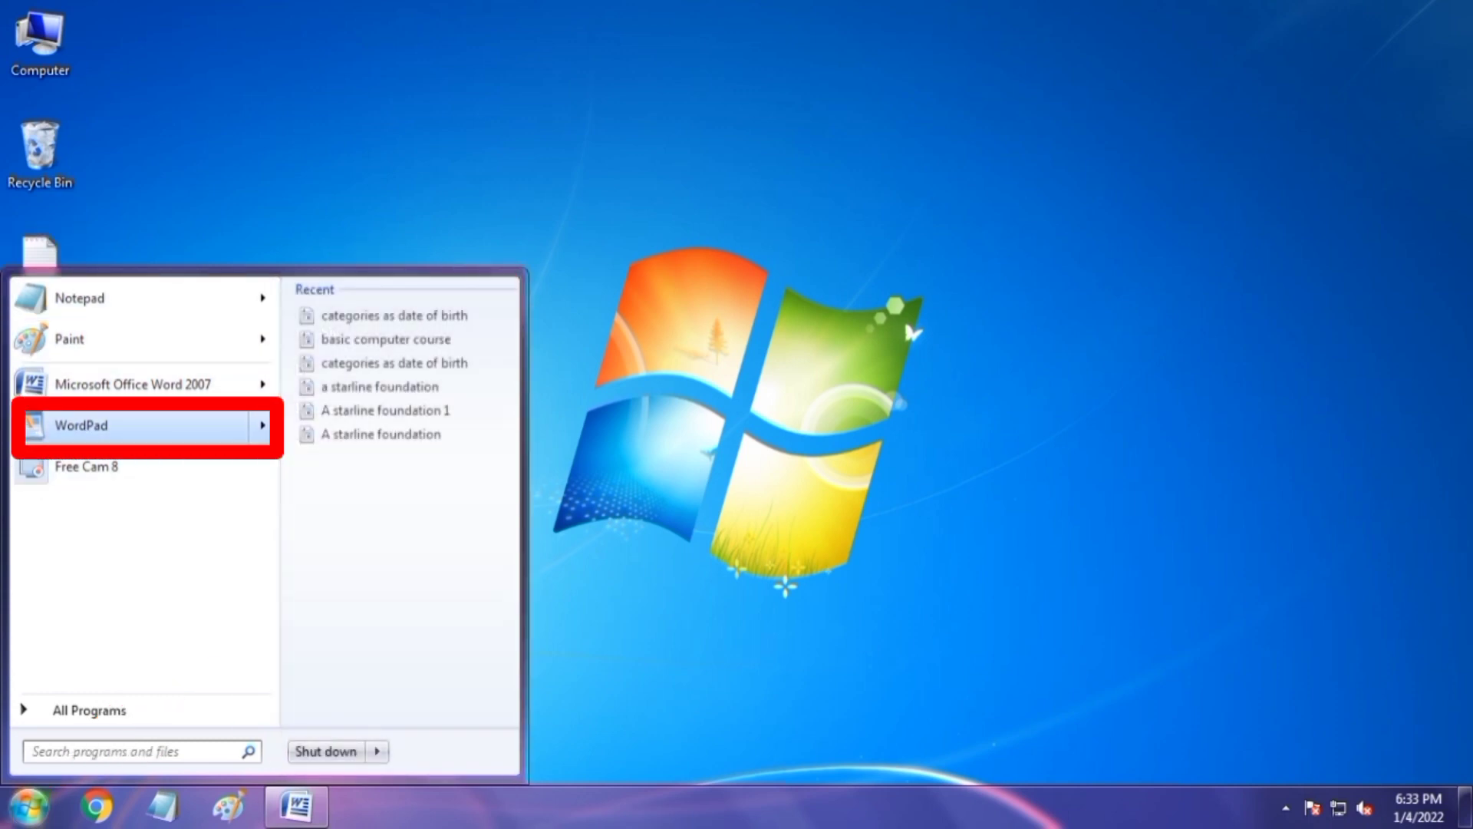
left_click(130, 426)
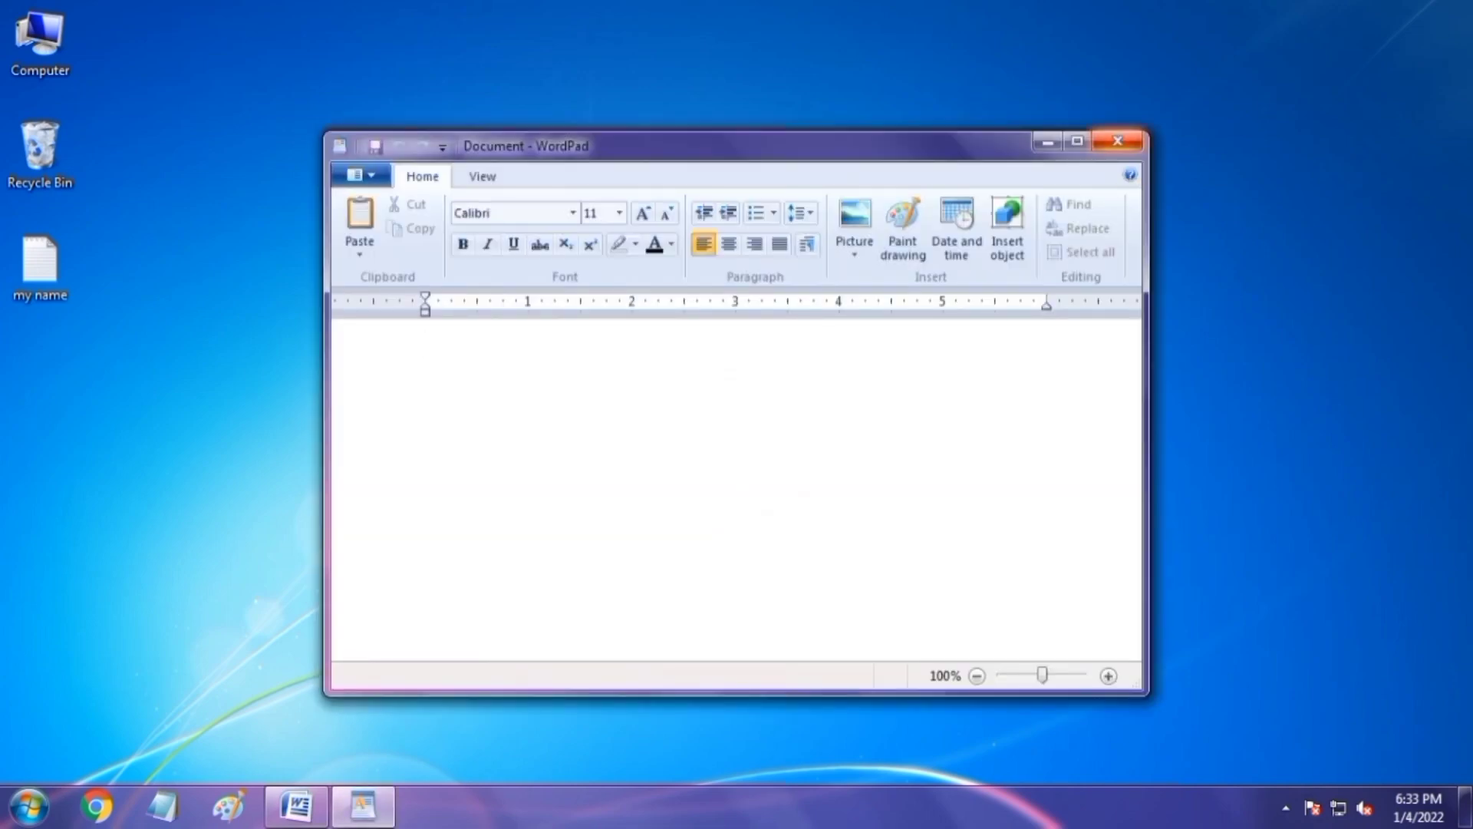
left_click(1118, 141)
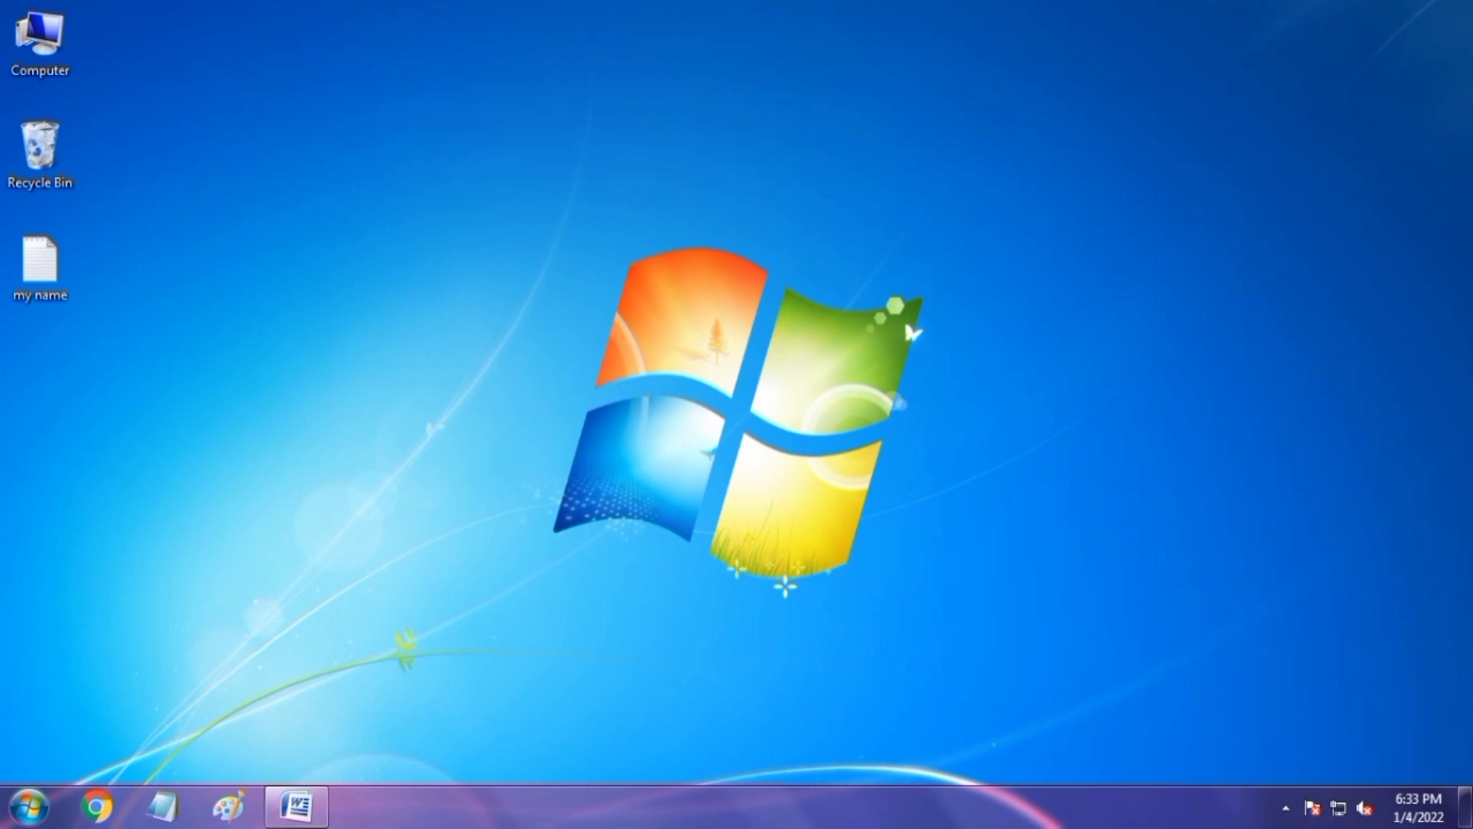
- Search the installed programs for "word", launch WordPad from the results and close it again
left_click(30, 806)
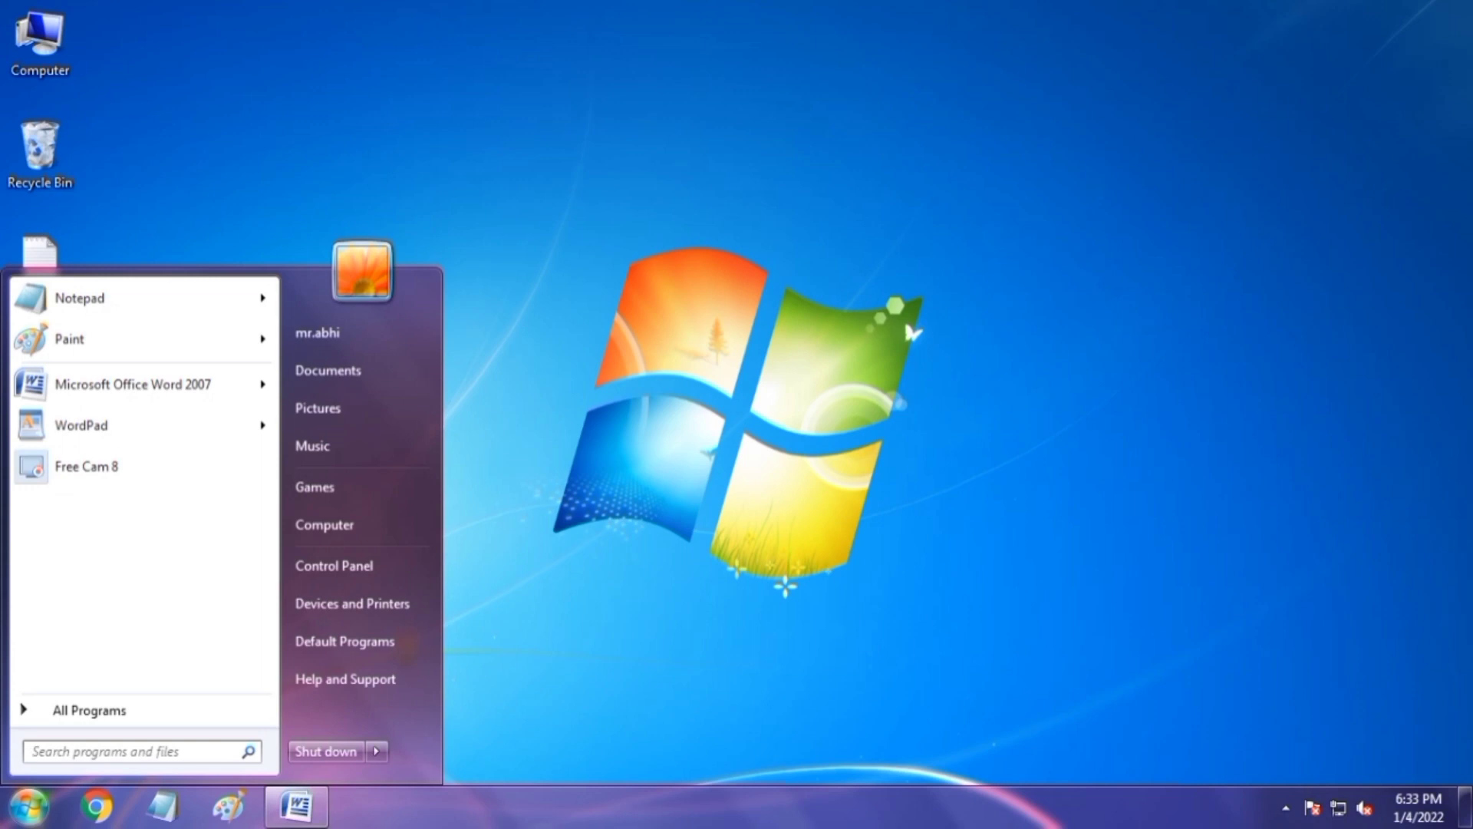
type("w")
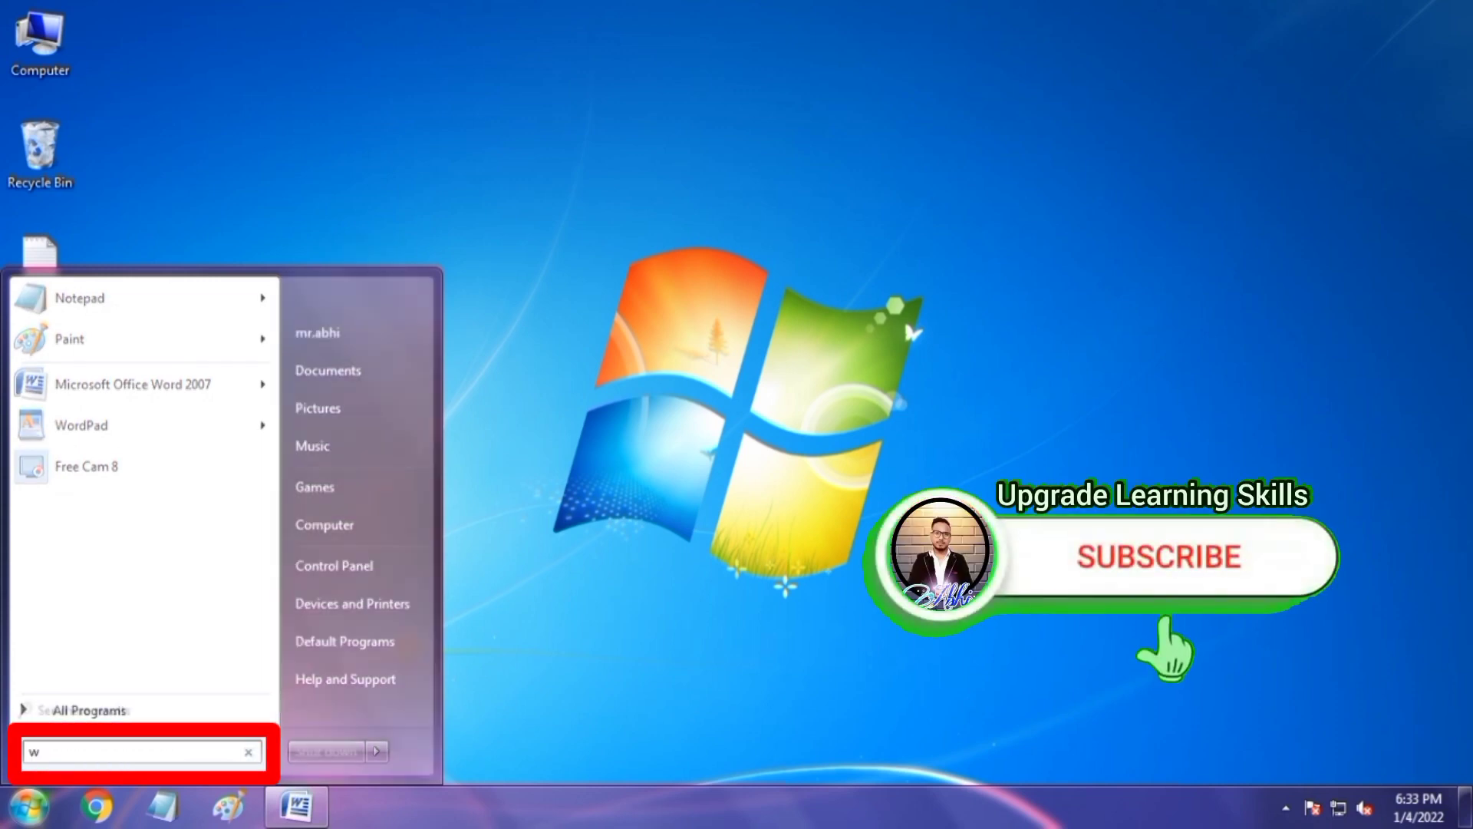
type("ord")
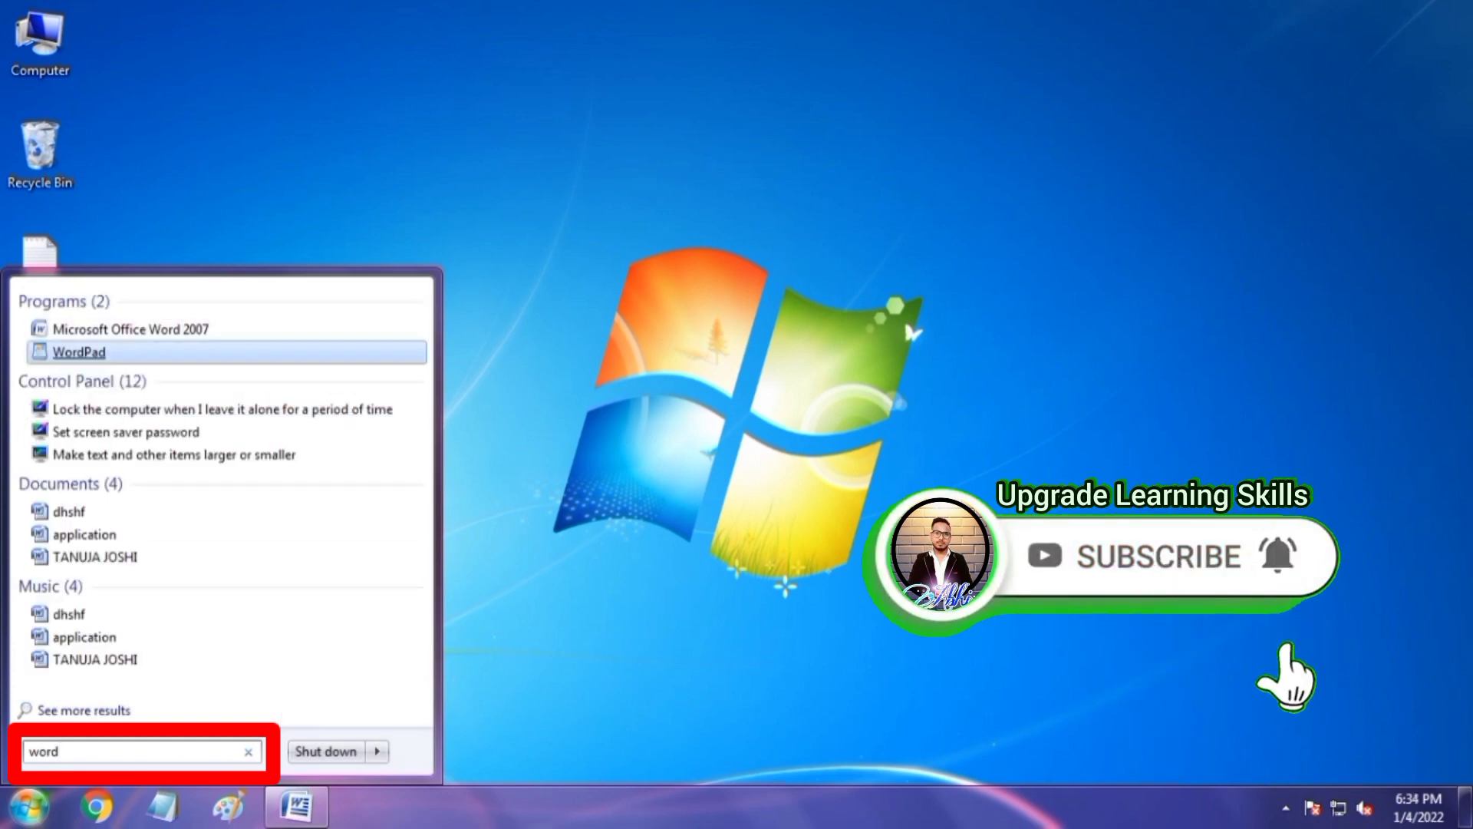
left_click(75, 353)
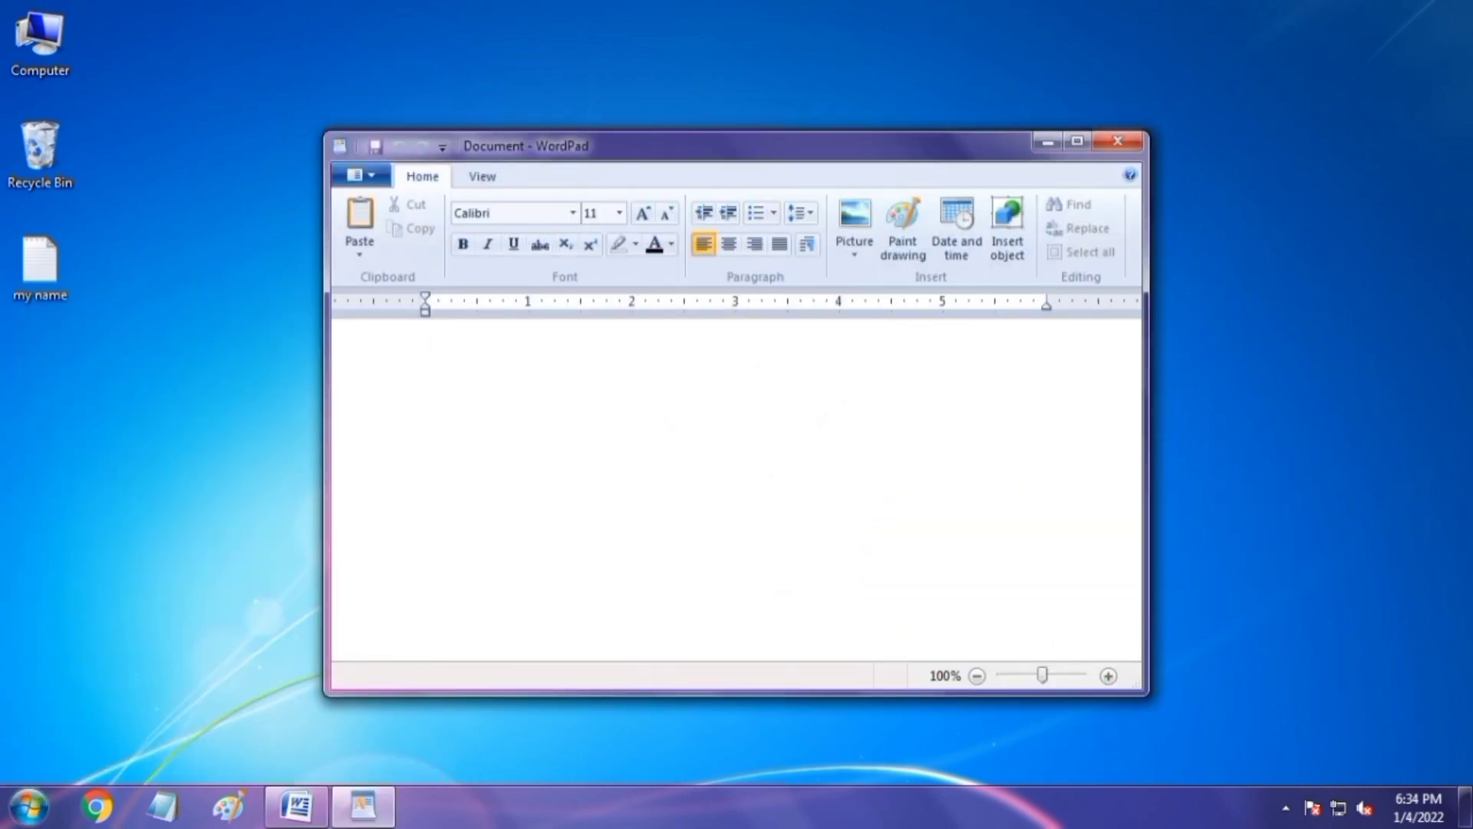
left_click(1118, 140)
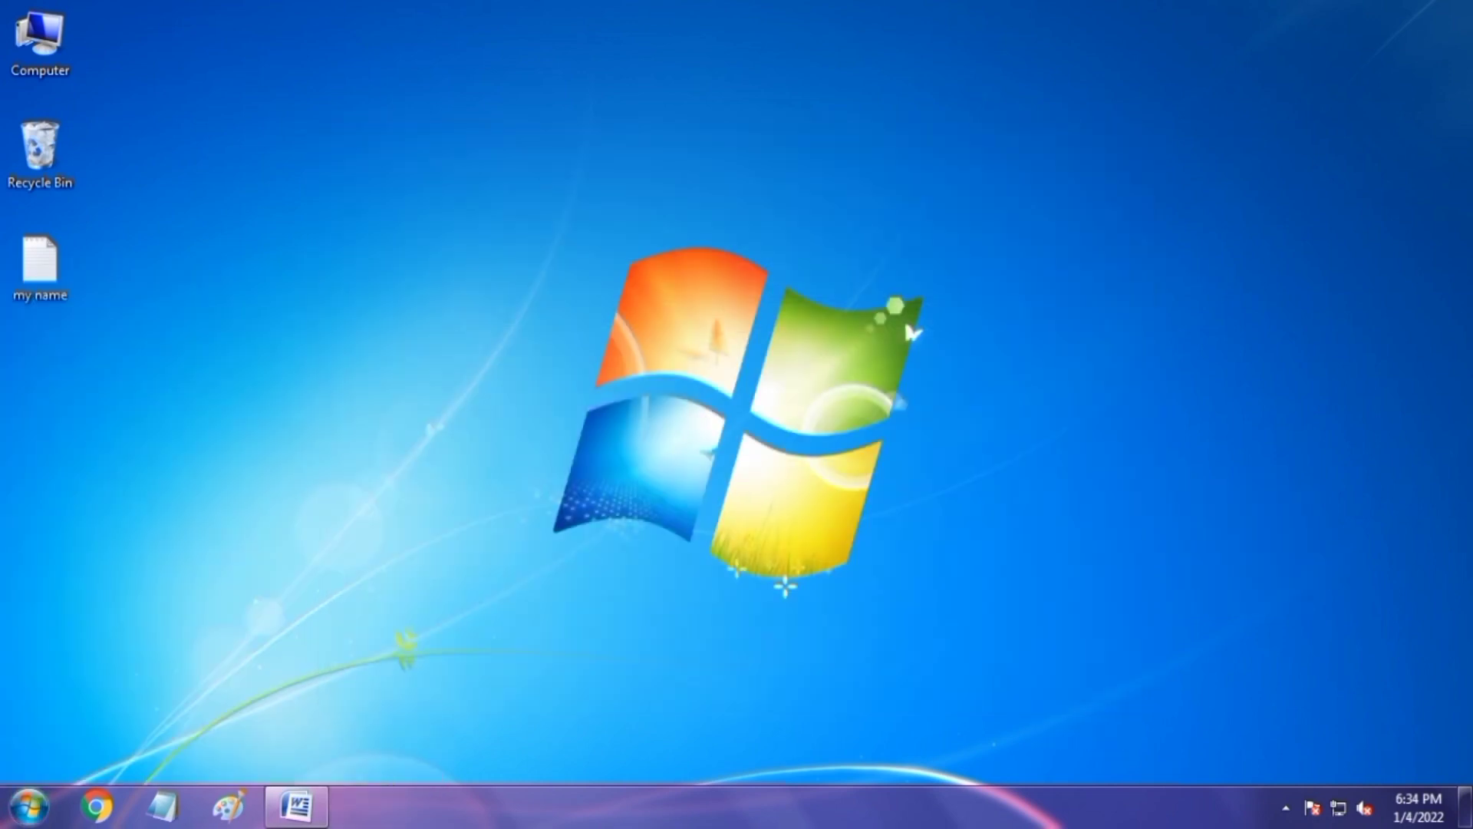
- Launch WordPad through the Run dialog with the command wordpad, and close its window again
left_click(29, 806)
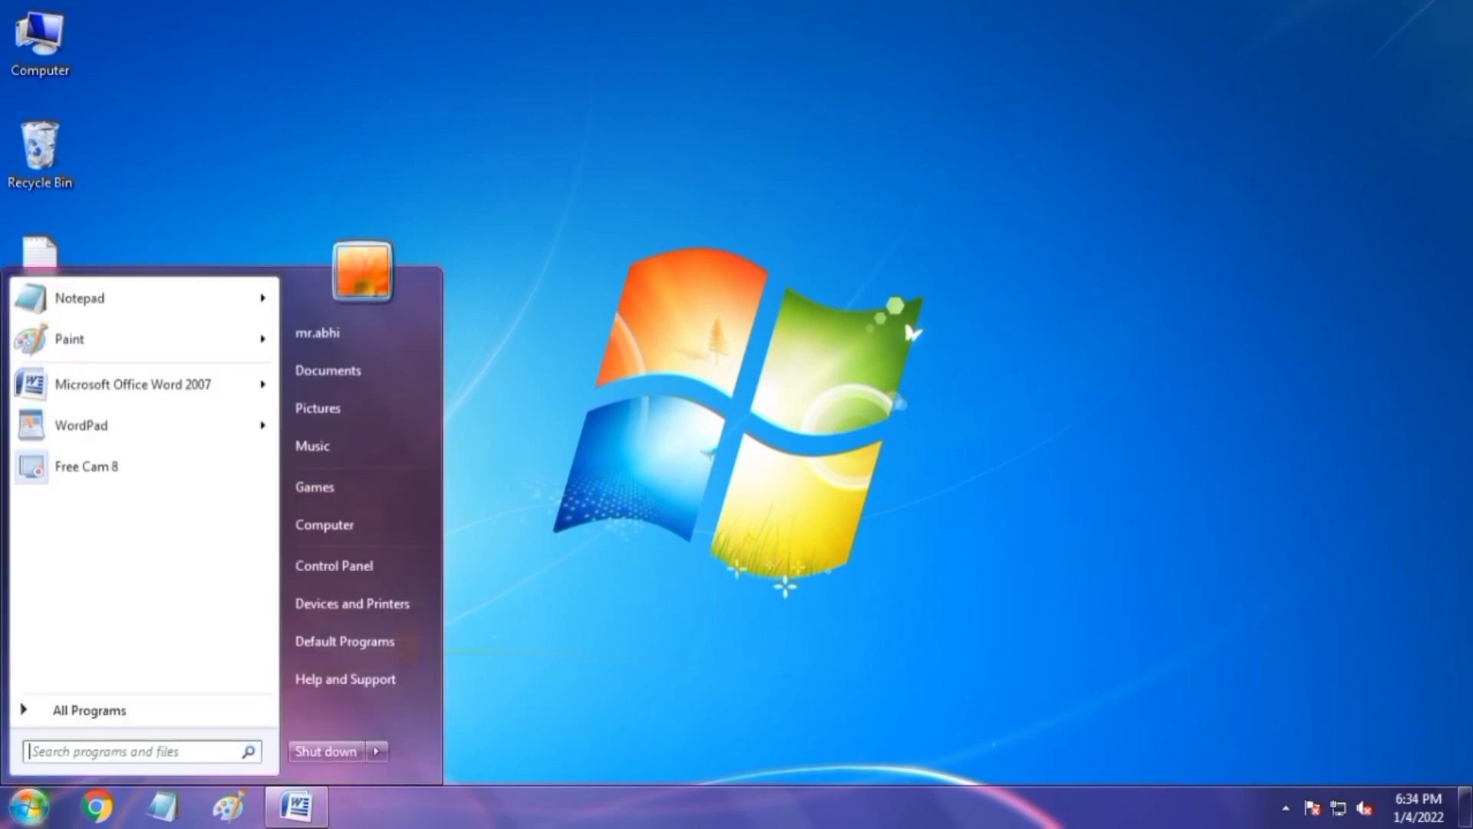
left_click(29, 805)
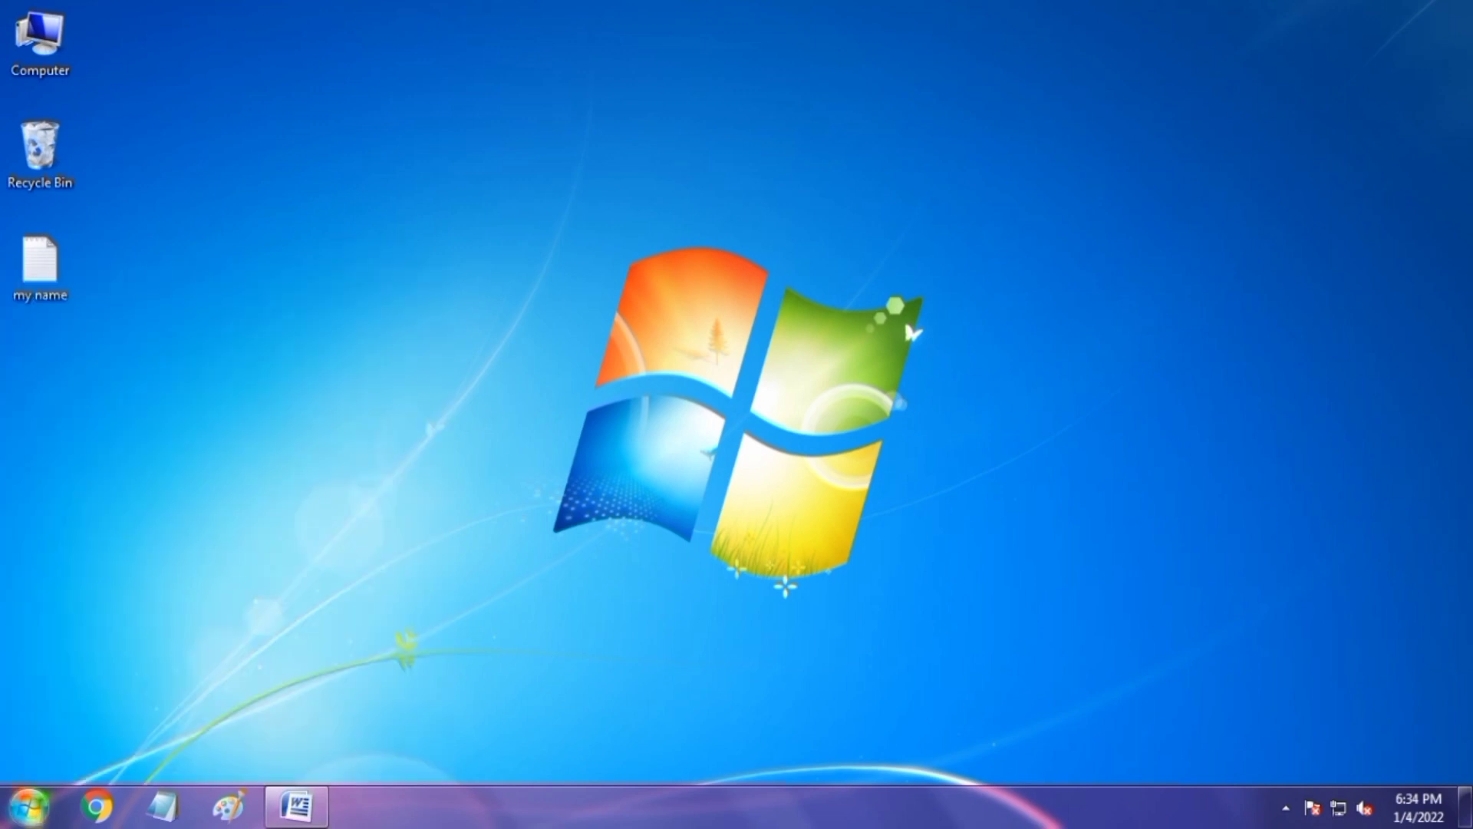
left_click(30, 806)
key("super+r")
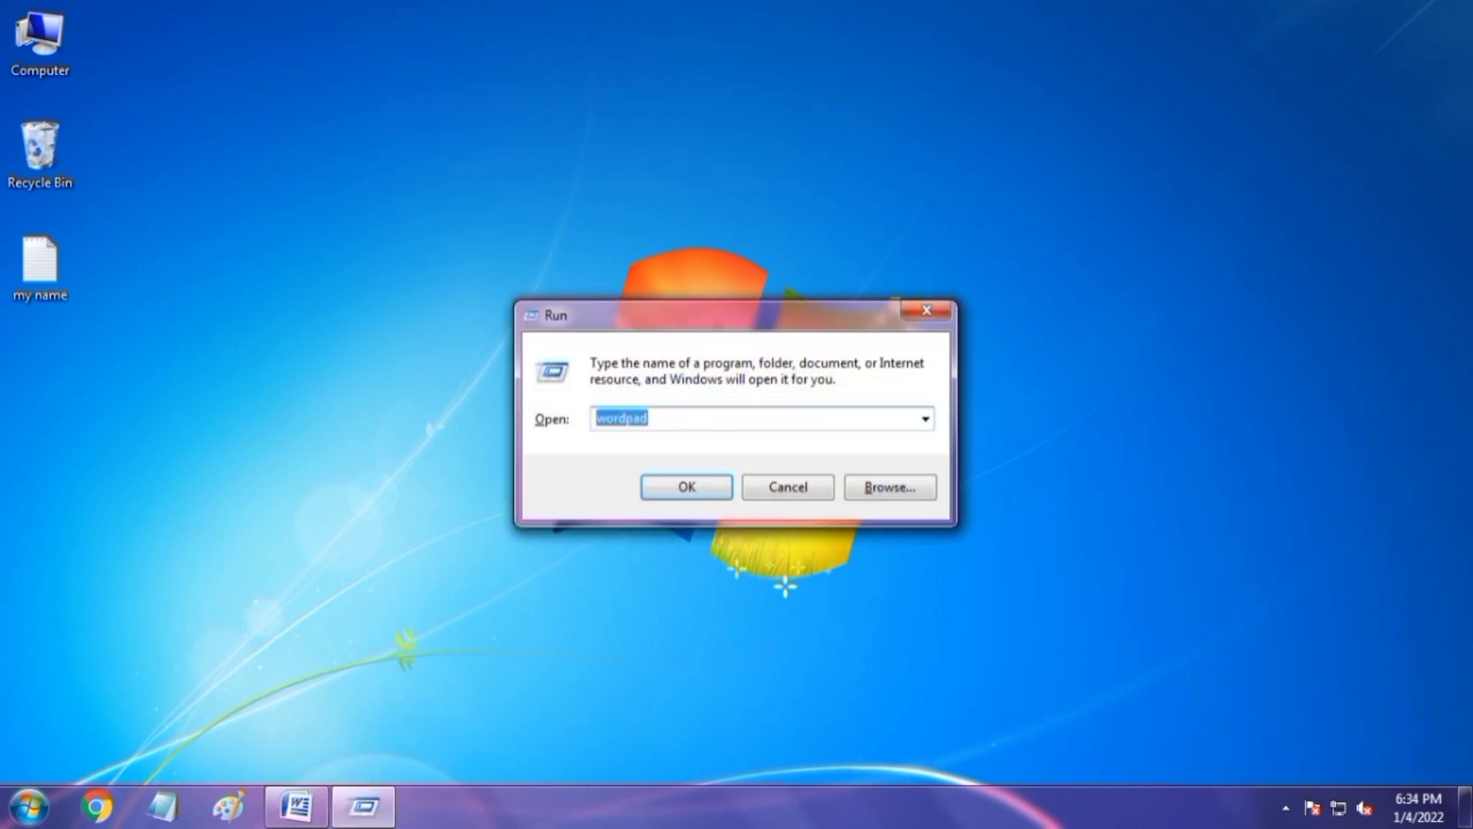
left_click_drag(721, 315, 572, 531)
left_click(502, 635)
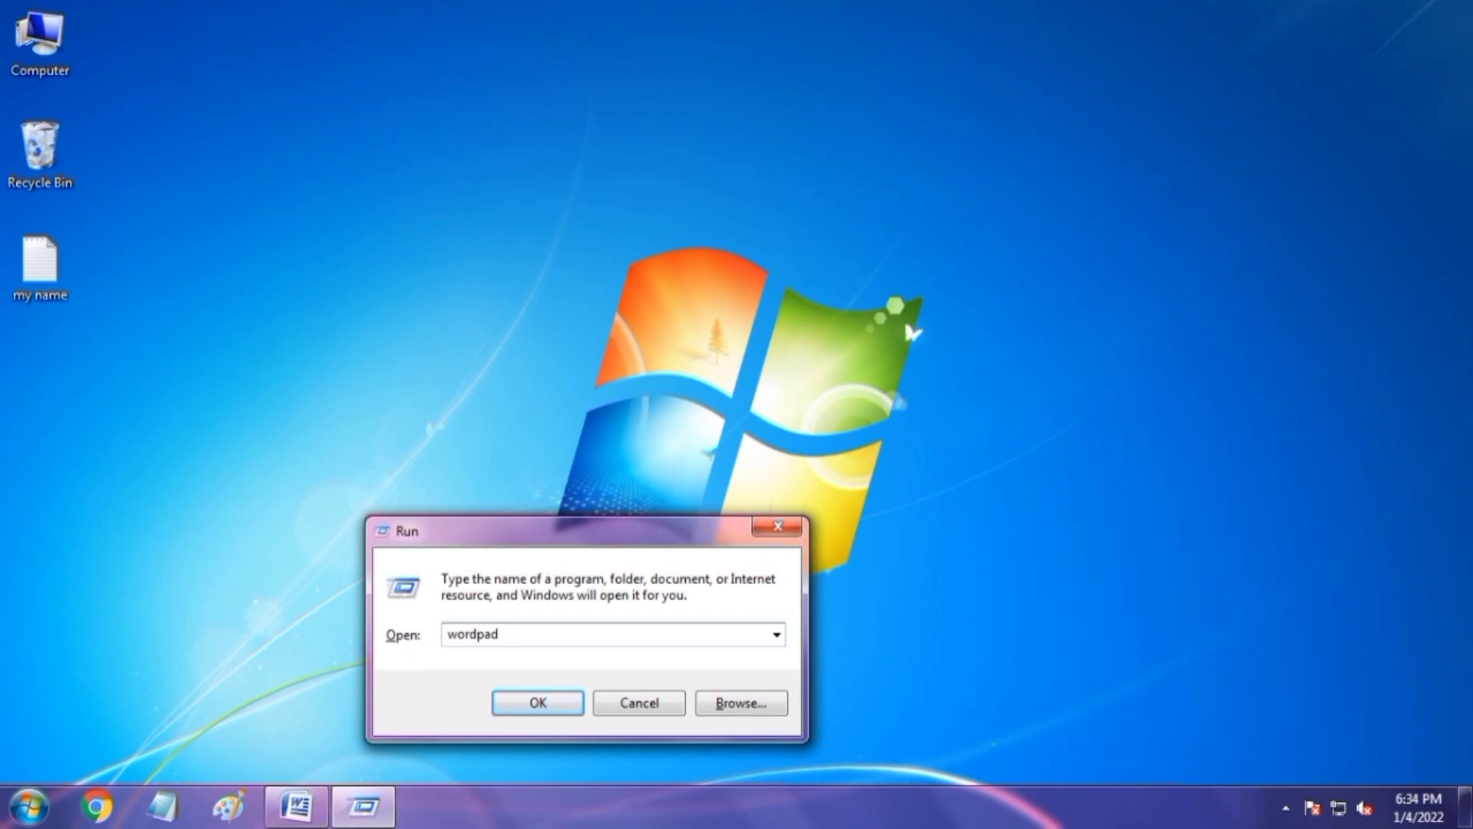
key("Return")
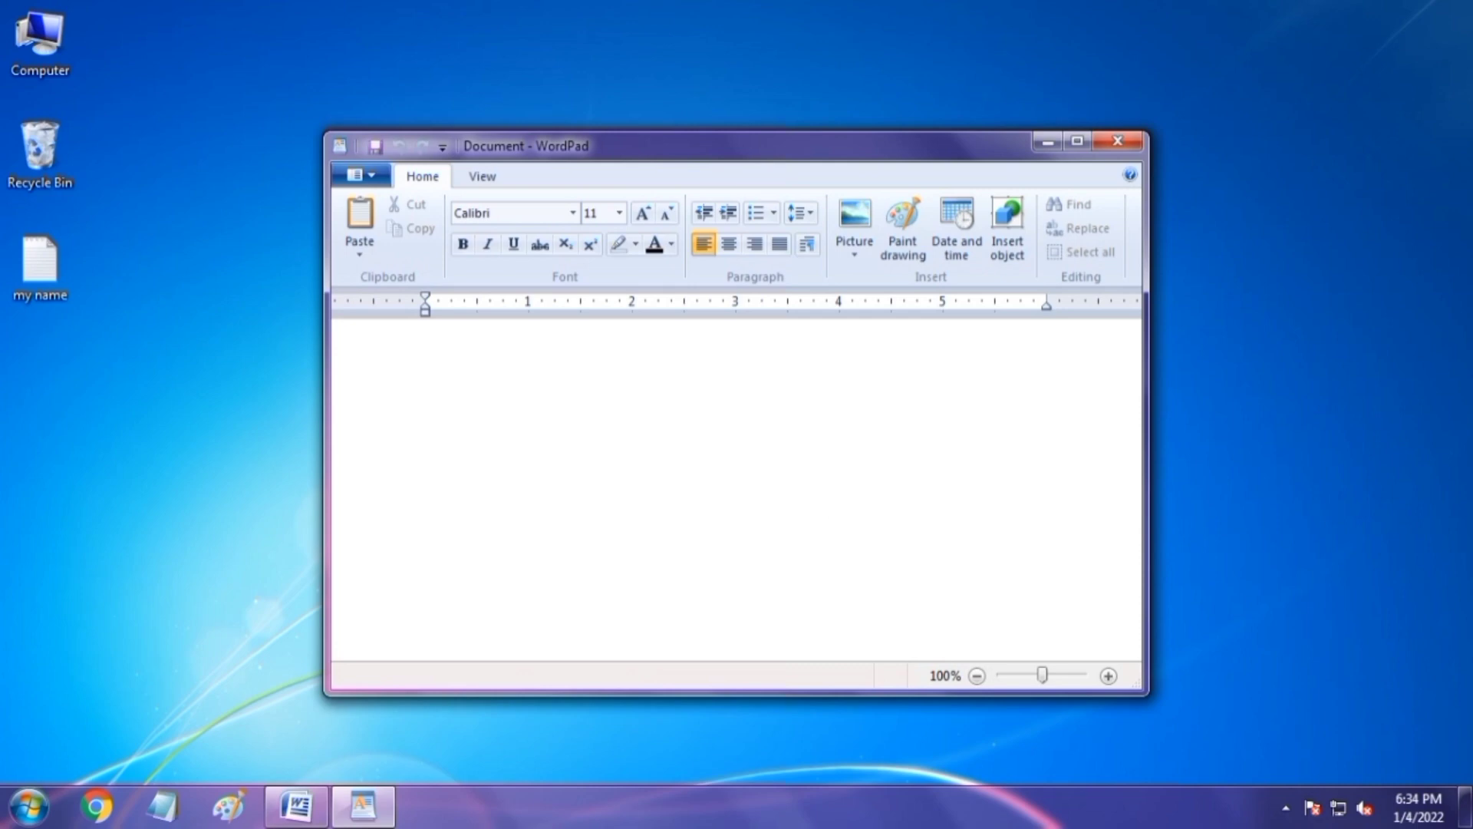
left_click(1118, 141)
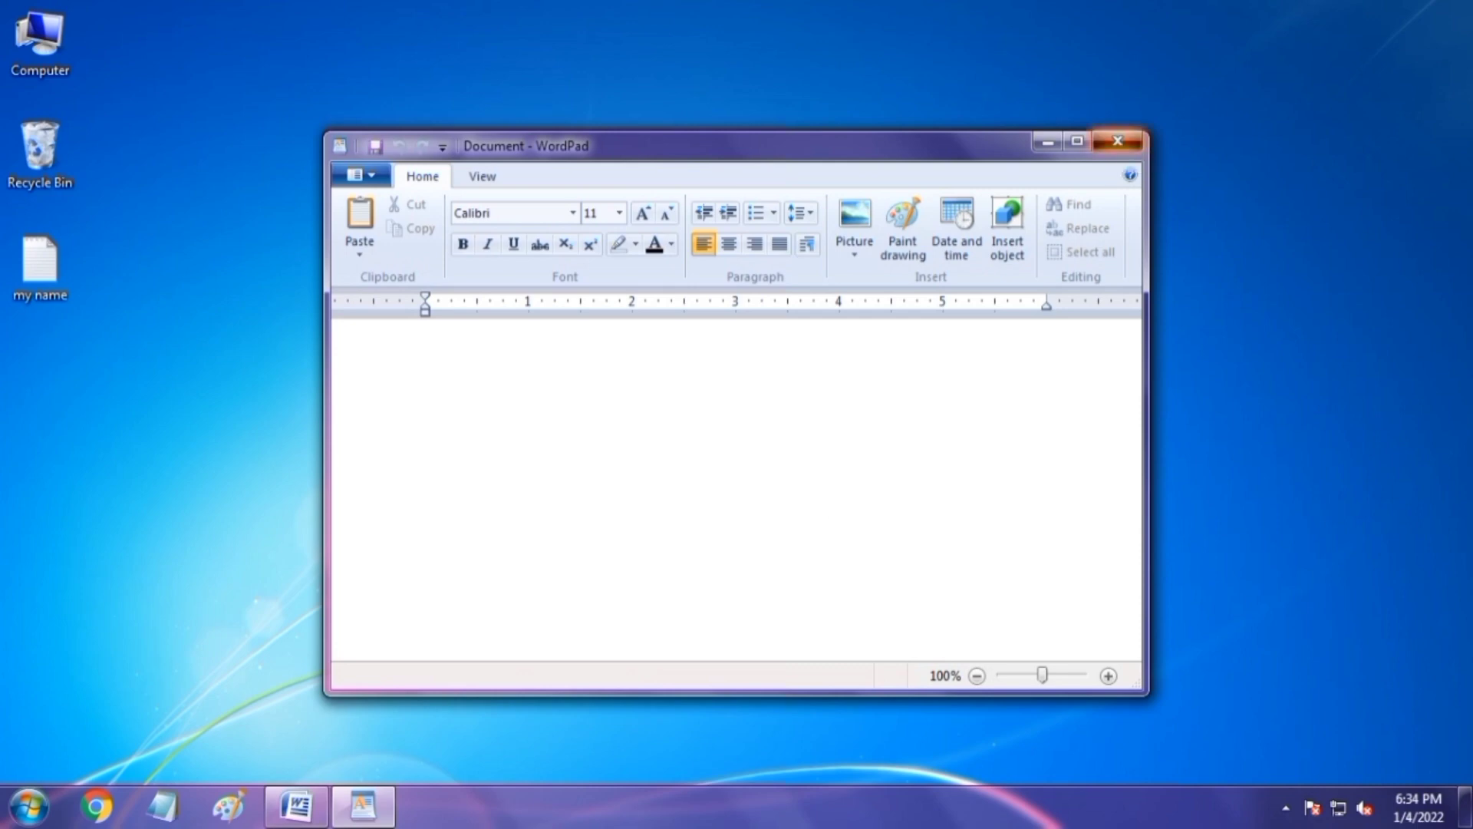
right_click(809, 151)
left_click(864, 212)
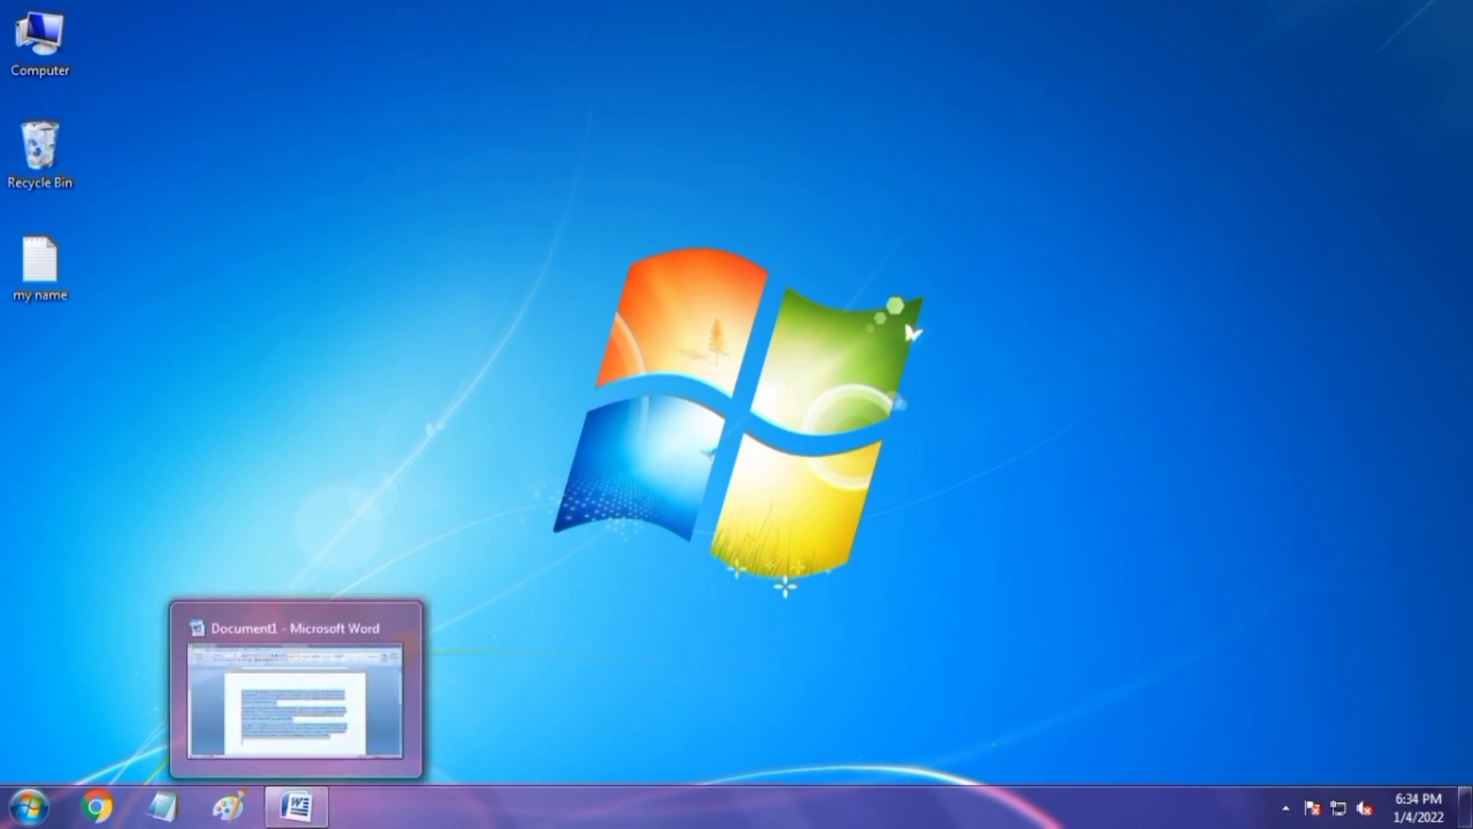
- Pin WordPad to the taskbar
left_click(30, 806)
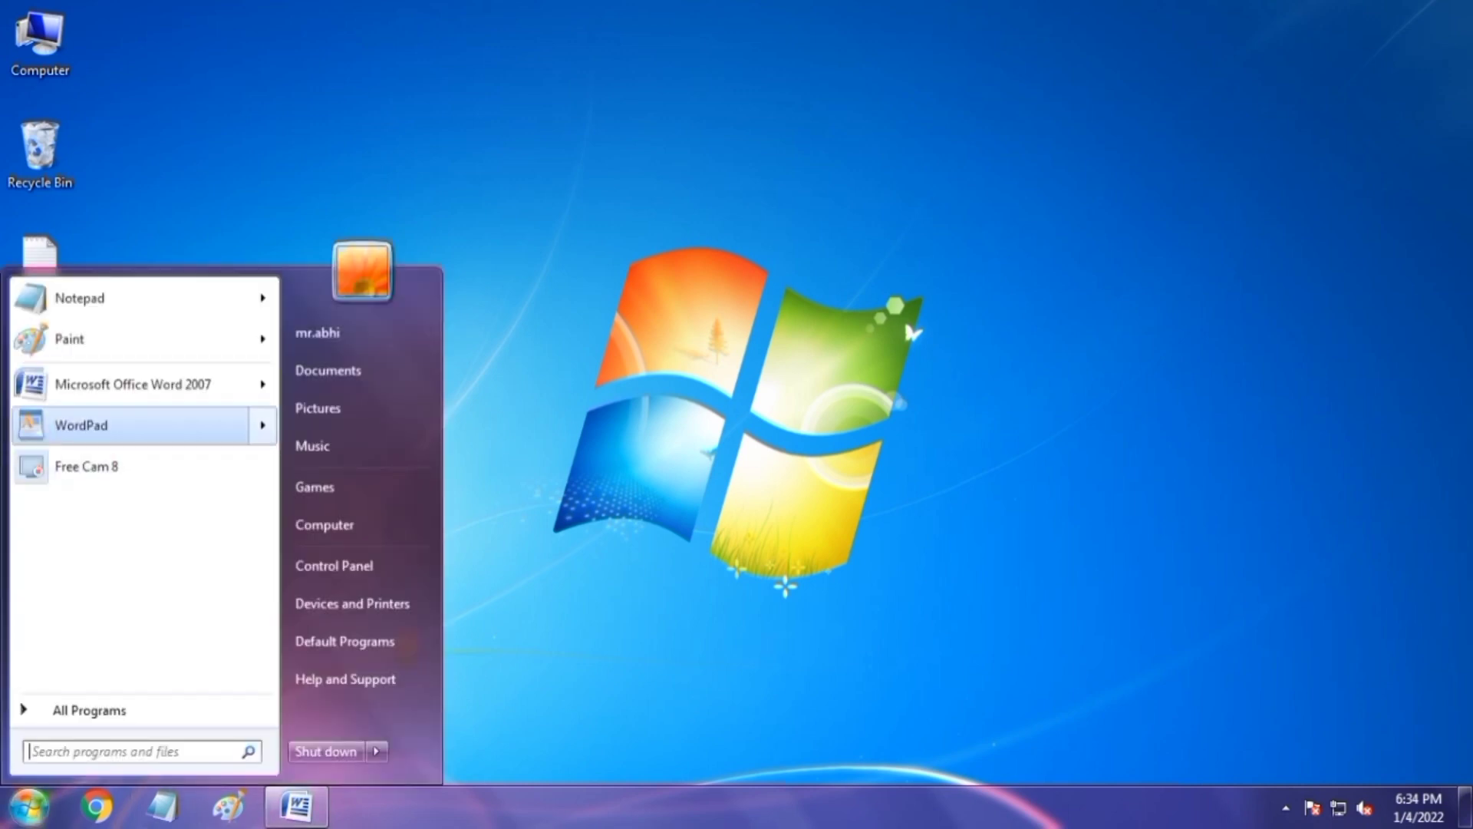
right_click(74, 425)
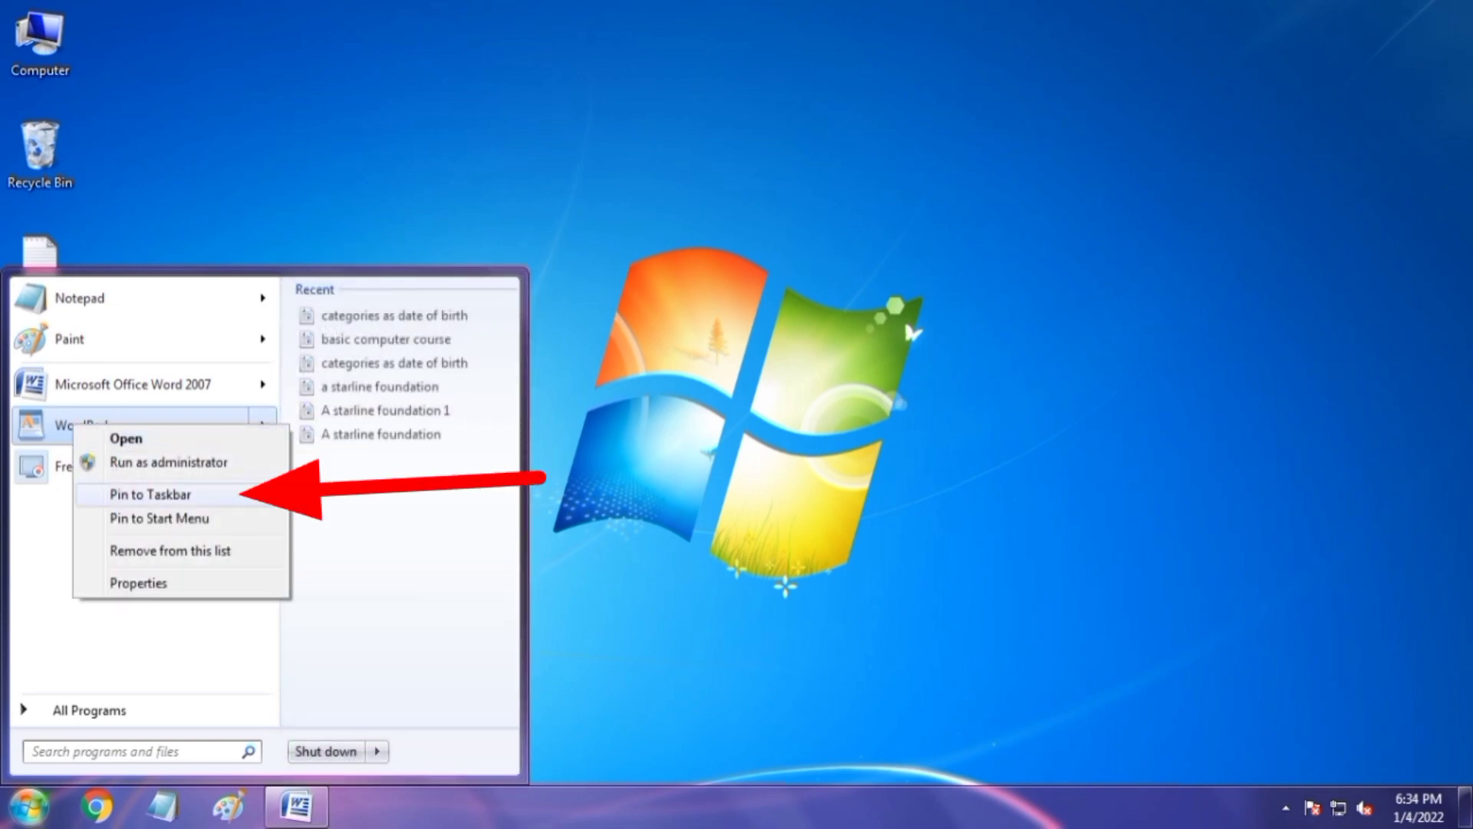
left_click(151, 495)
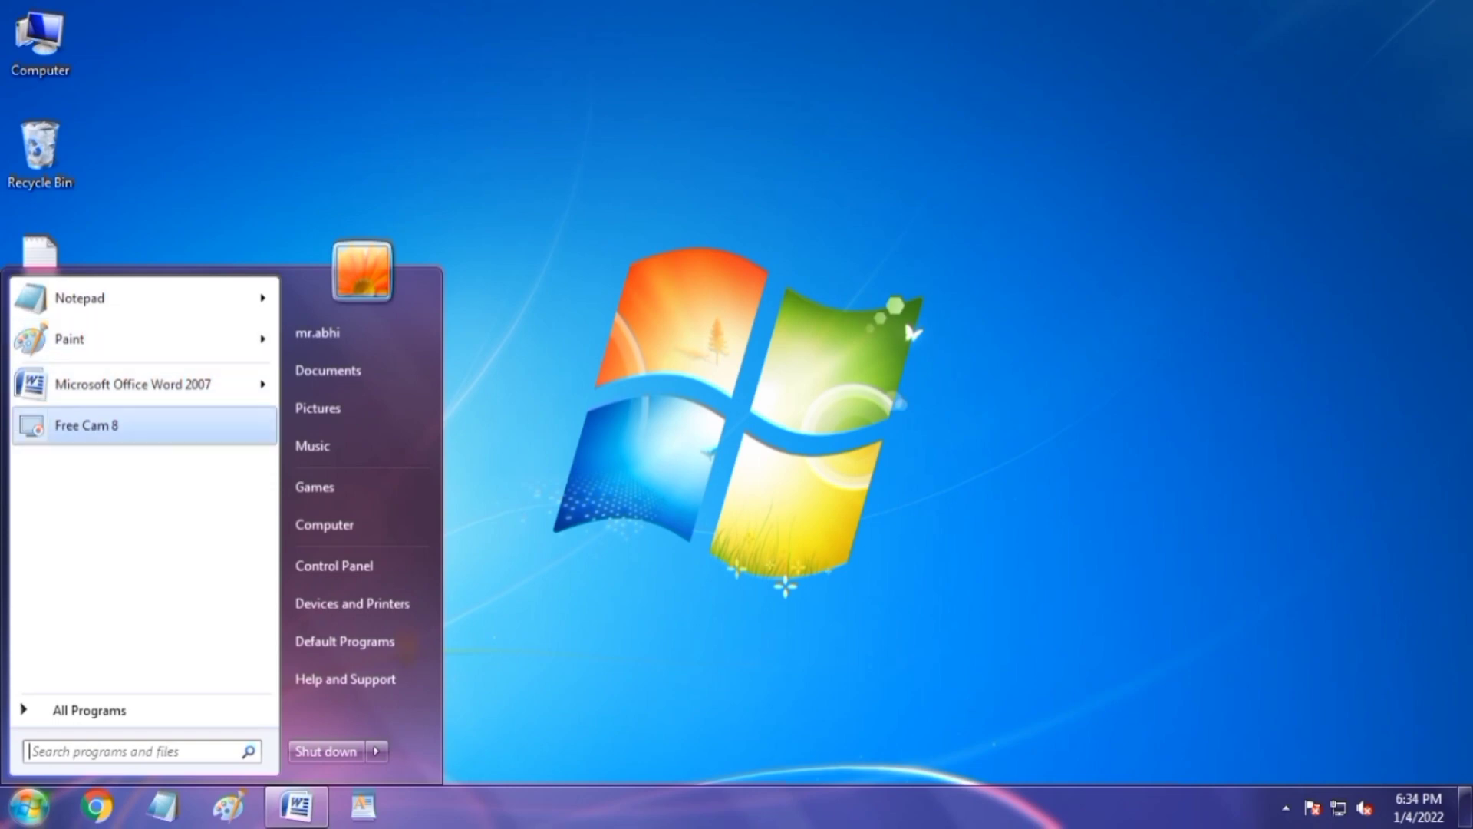
key("Escape")
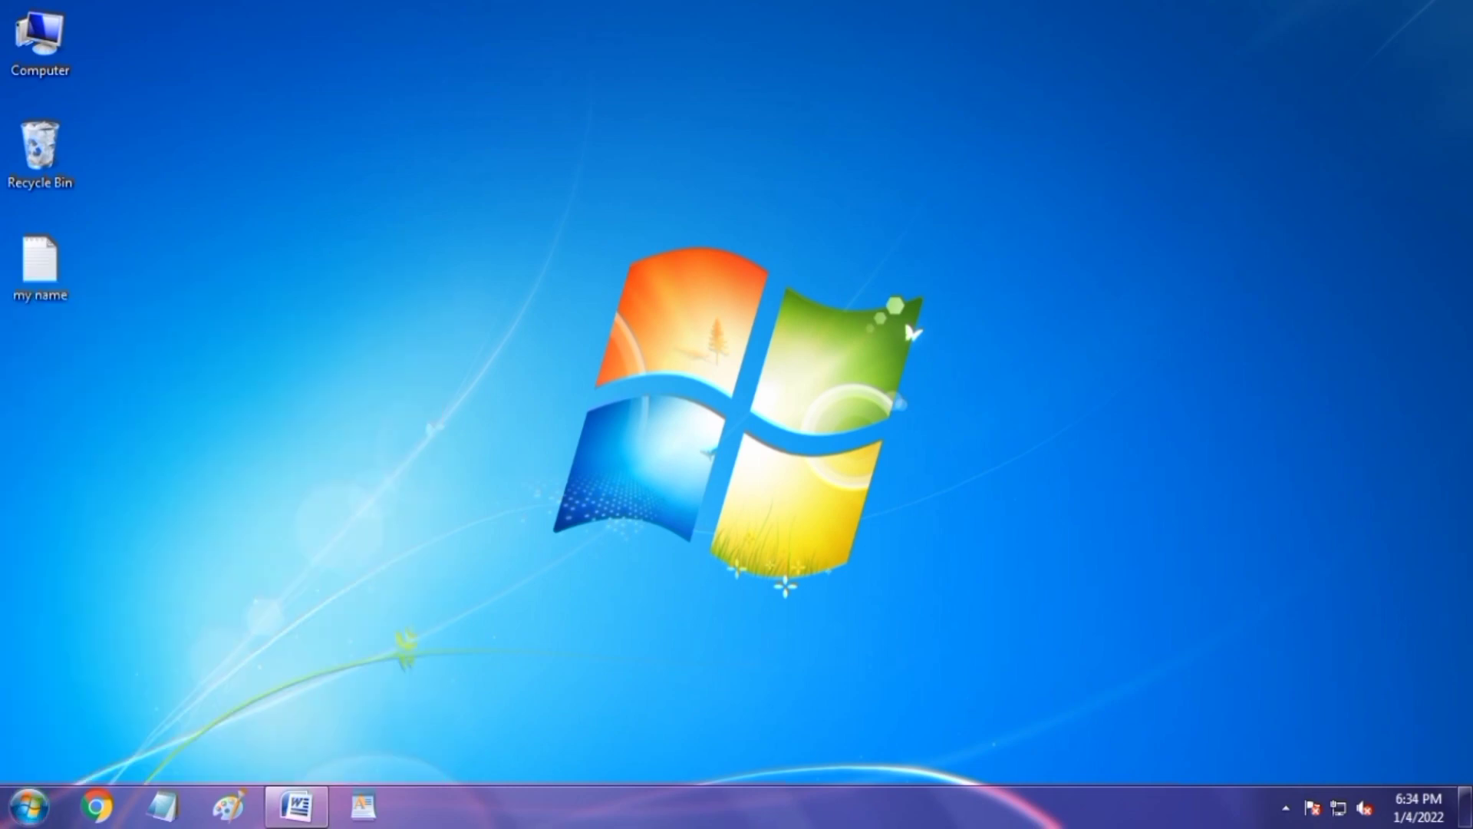
- Launch WordPad from its pinned taskbar shortcut and maximize the window
left_click(364, 807)
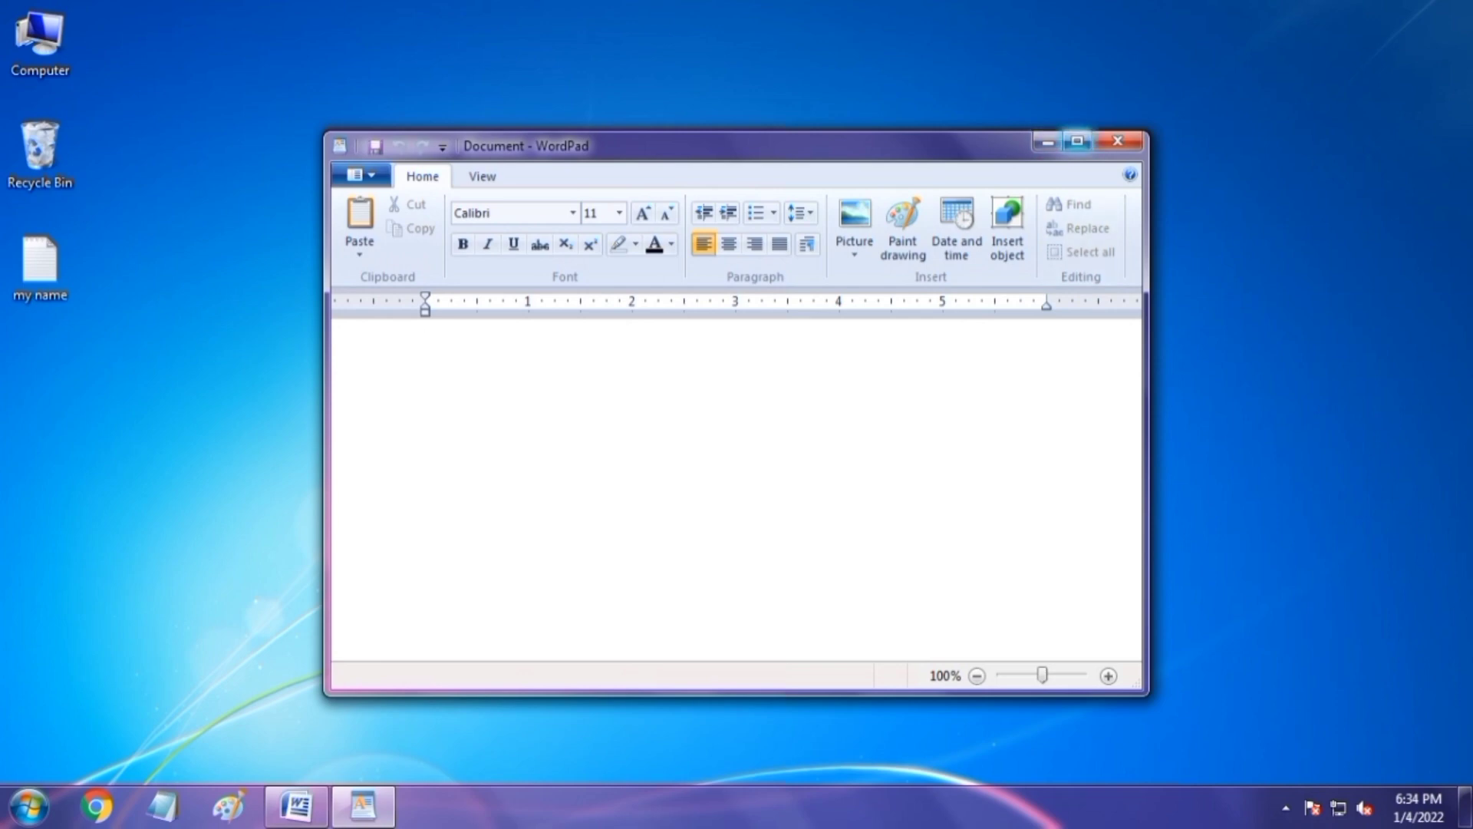
left_click(1078, 141)
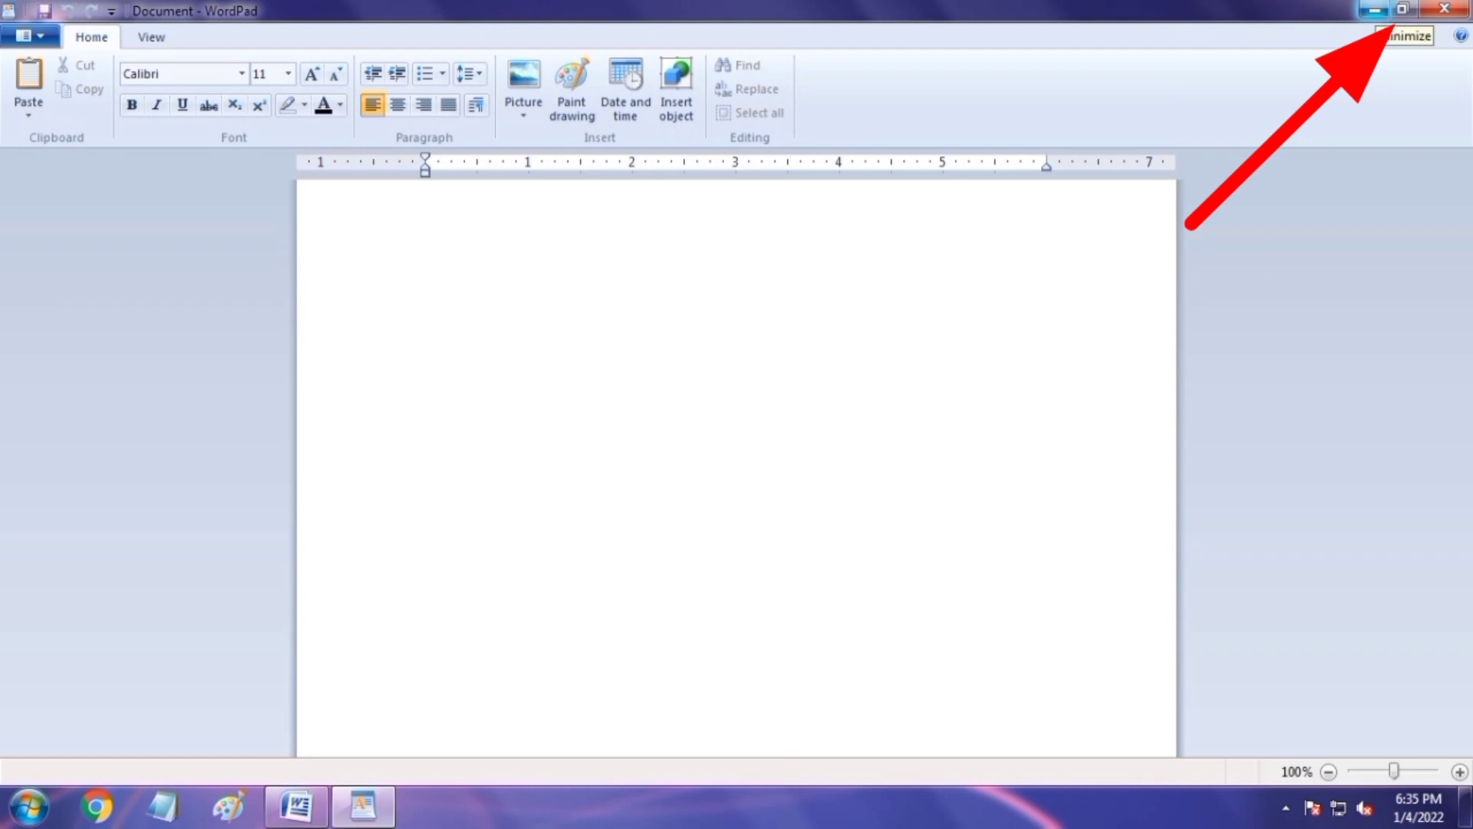
- Minimize the WordPad window and bring it back, and try restoring it to its smaller size before maximizing it again
left_click(1375, 11)
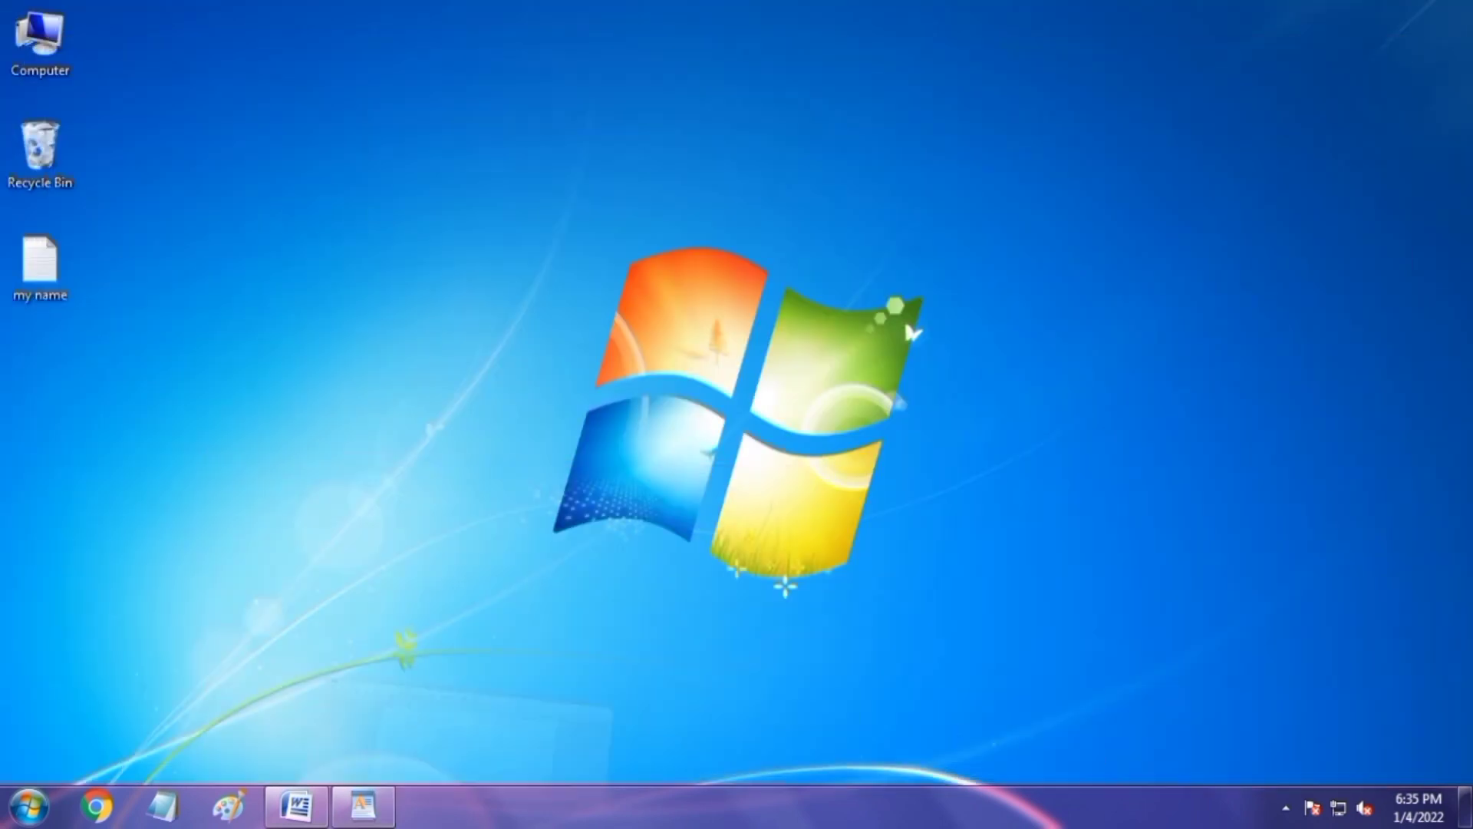
left_click(363, 806)
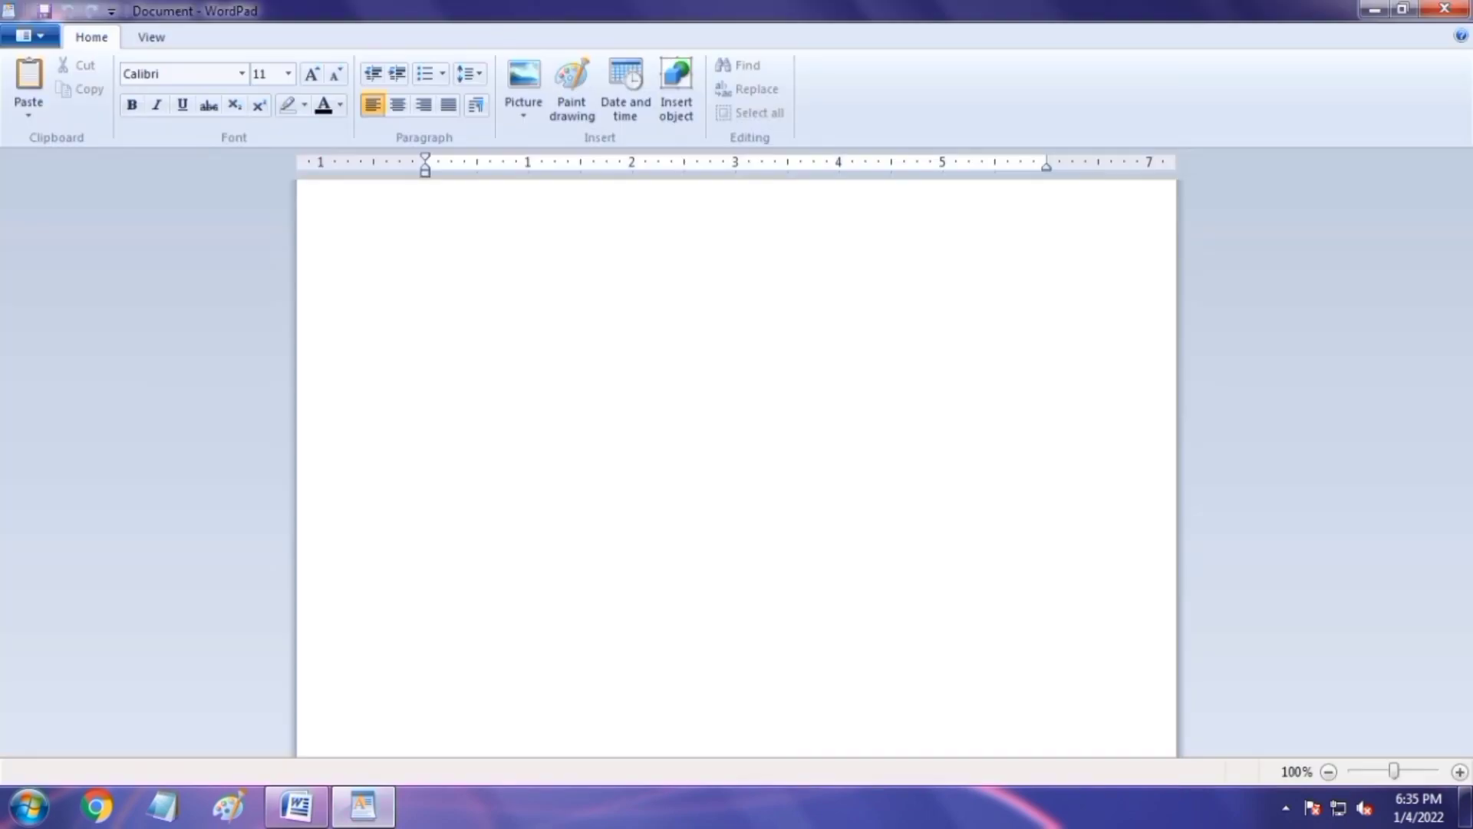
left_click(1410, 11)
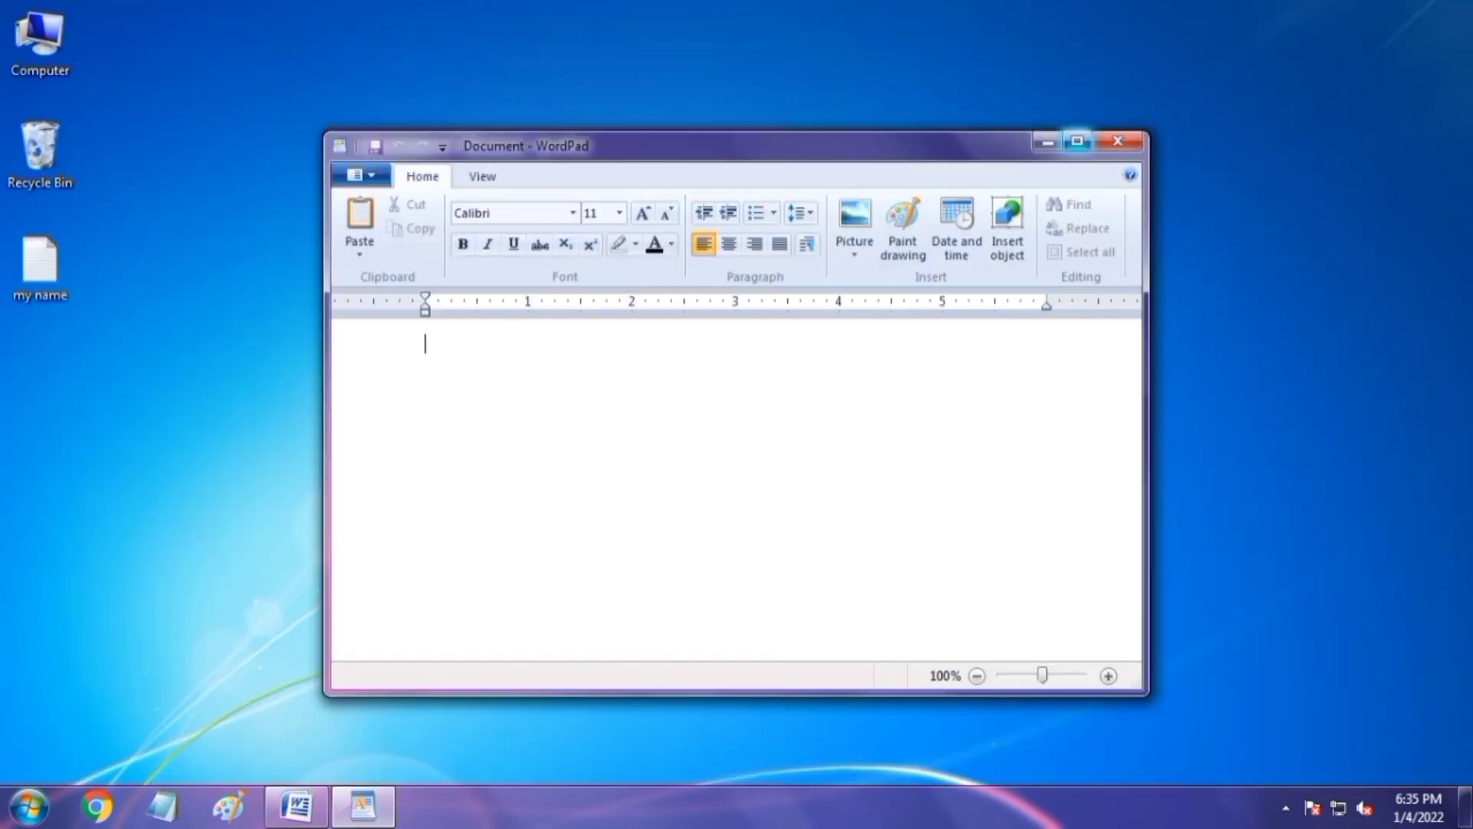
left_click(1078, 140)
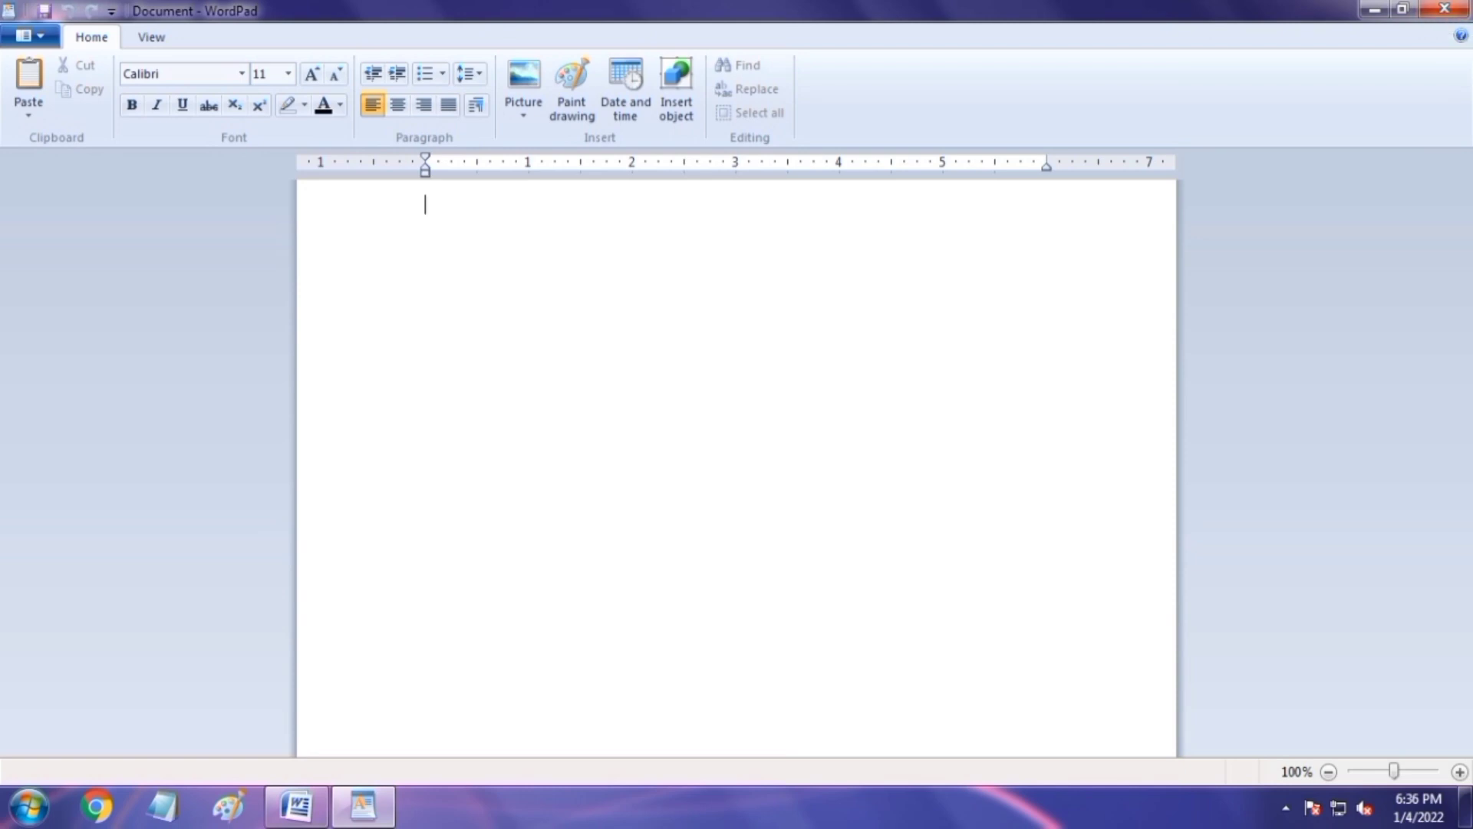
key("alt+F4")
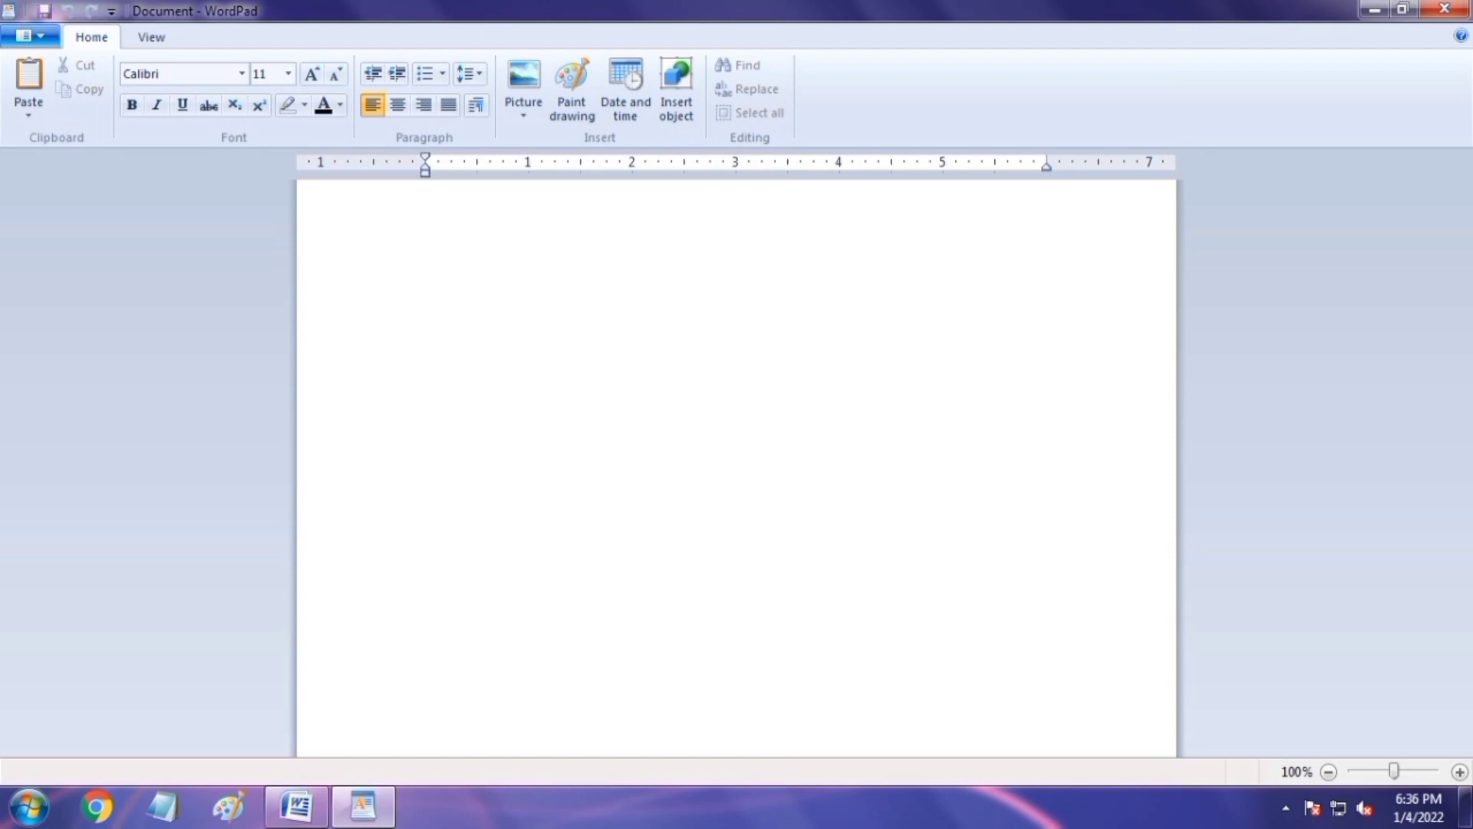
- Examine WordPad's file commands and recent documents list, along with the View and Home command sets
left_click(31, 35)
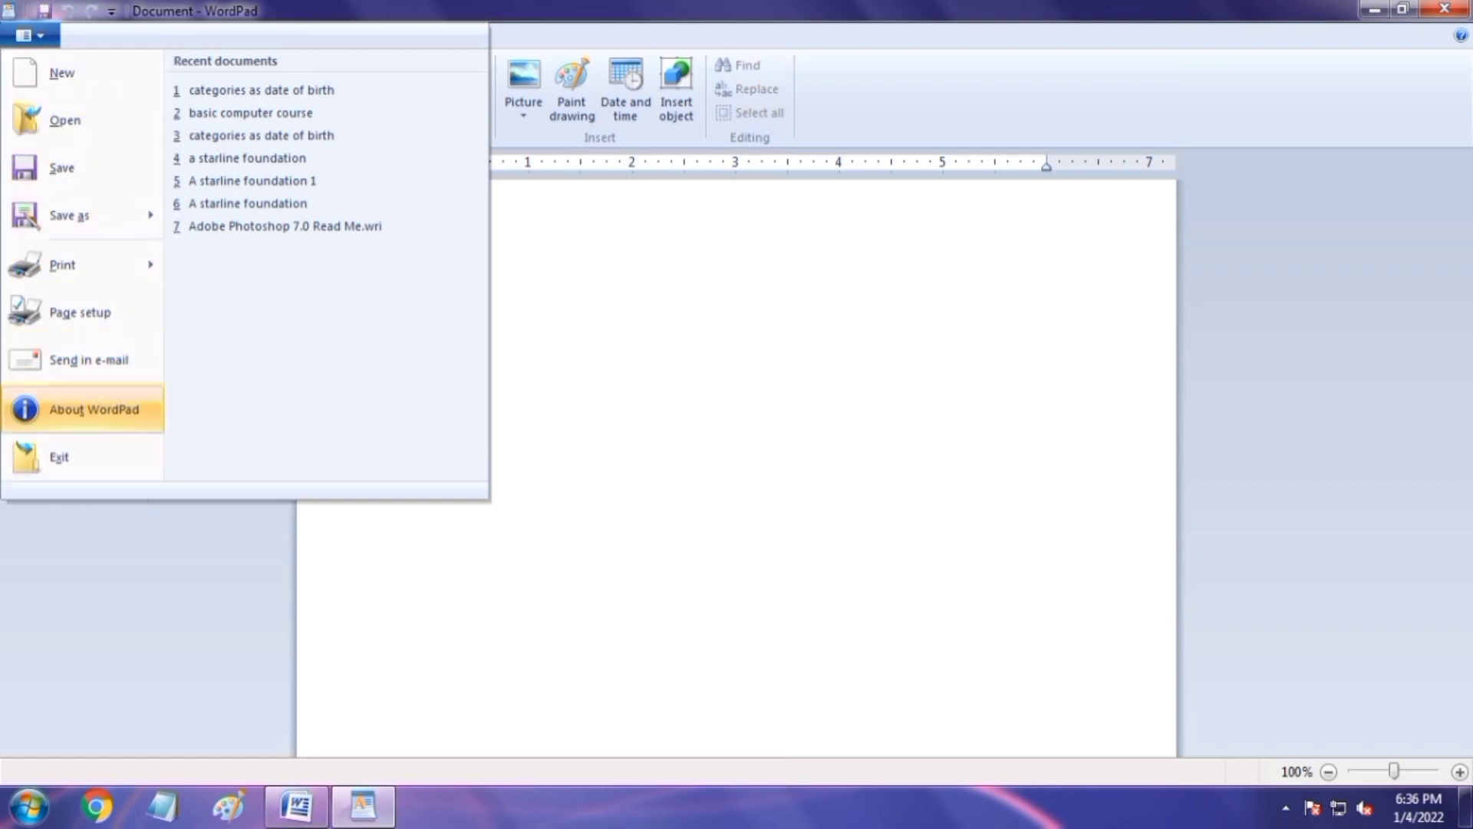
key("Escape")
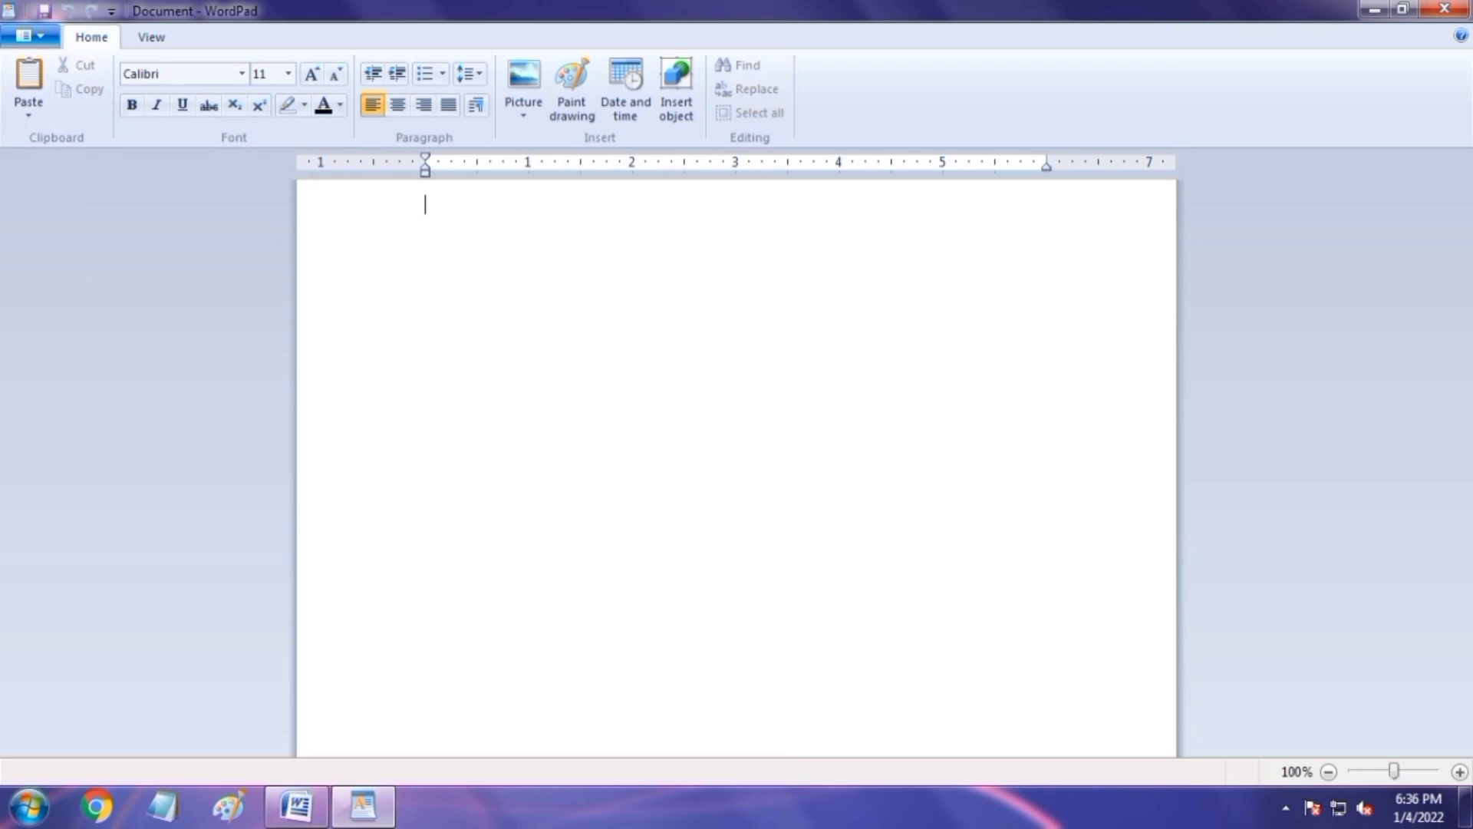
left_click(30, 36)
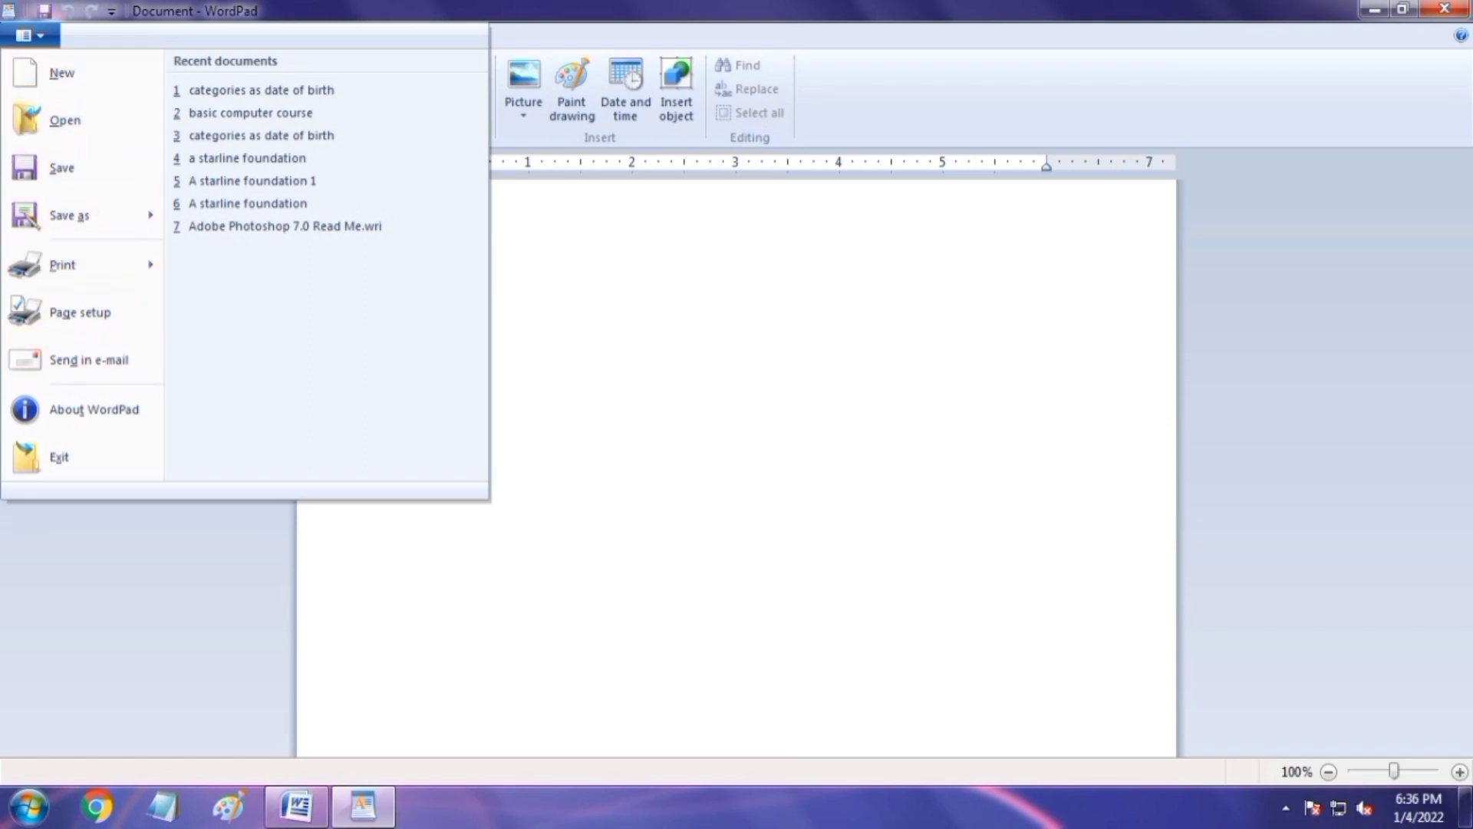
key("Escape")
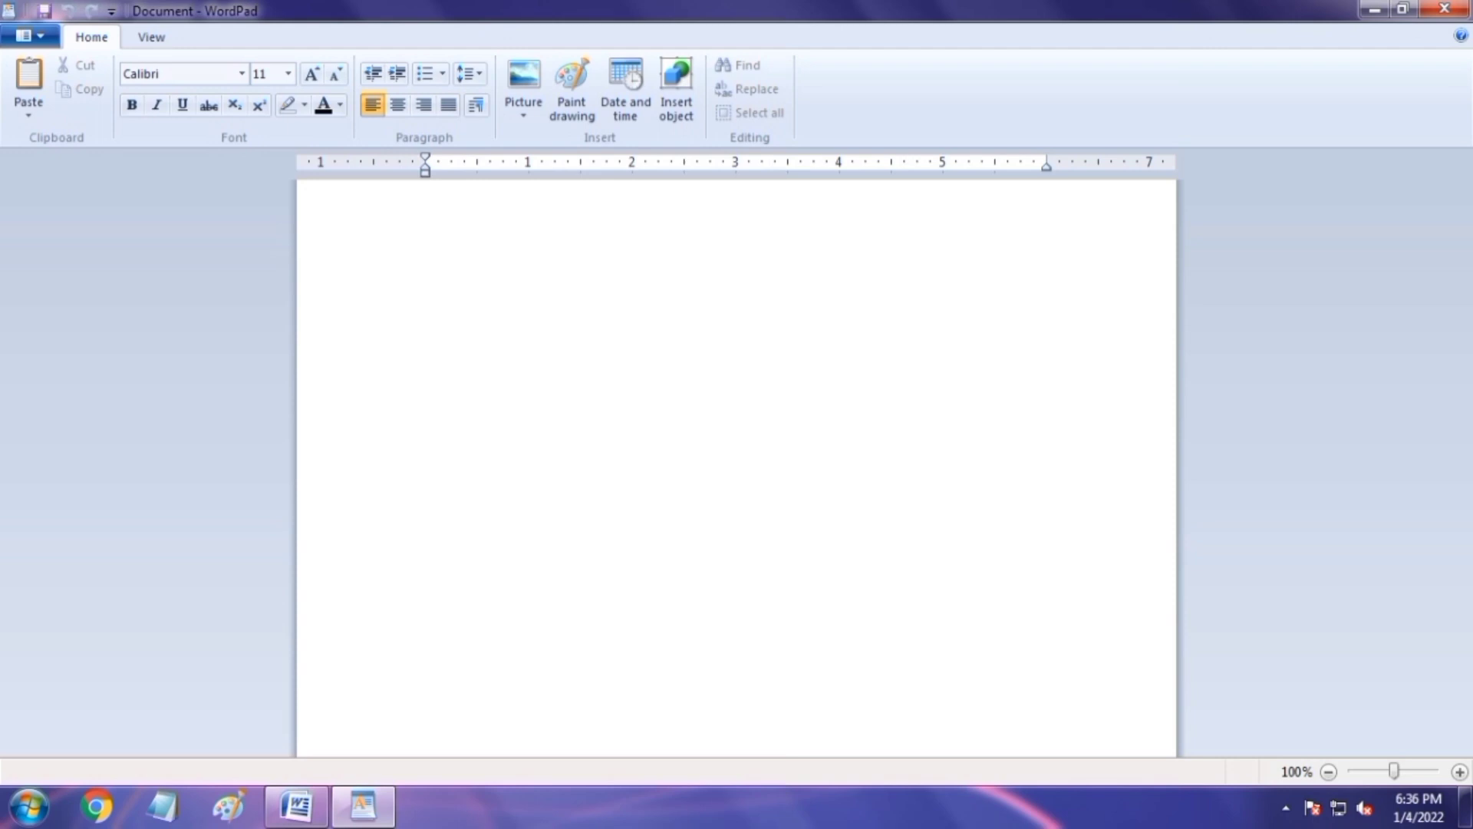
left_click(30, 36)
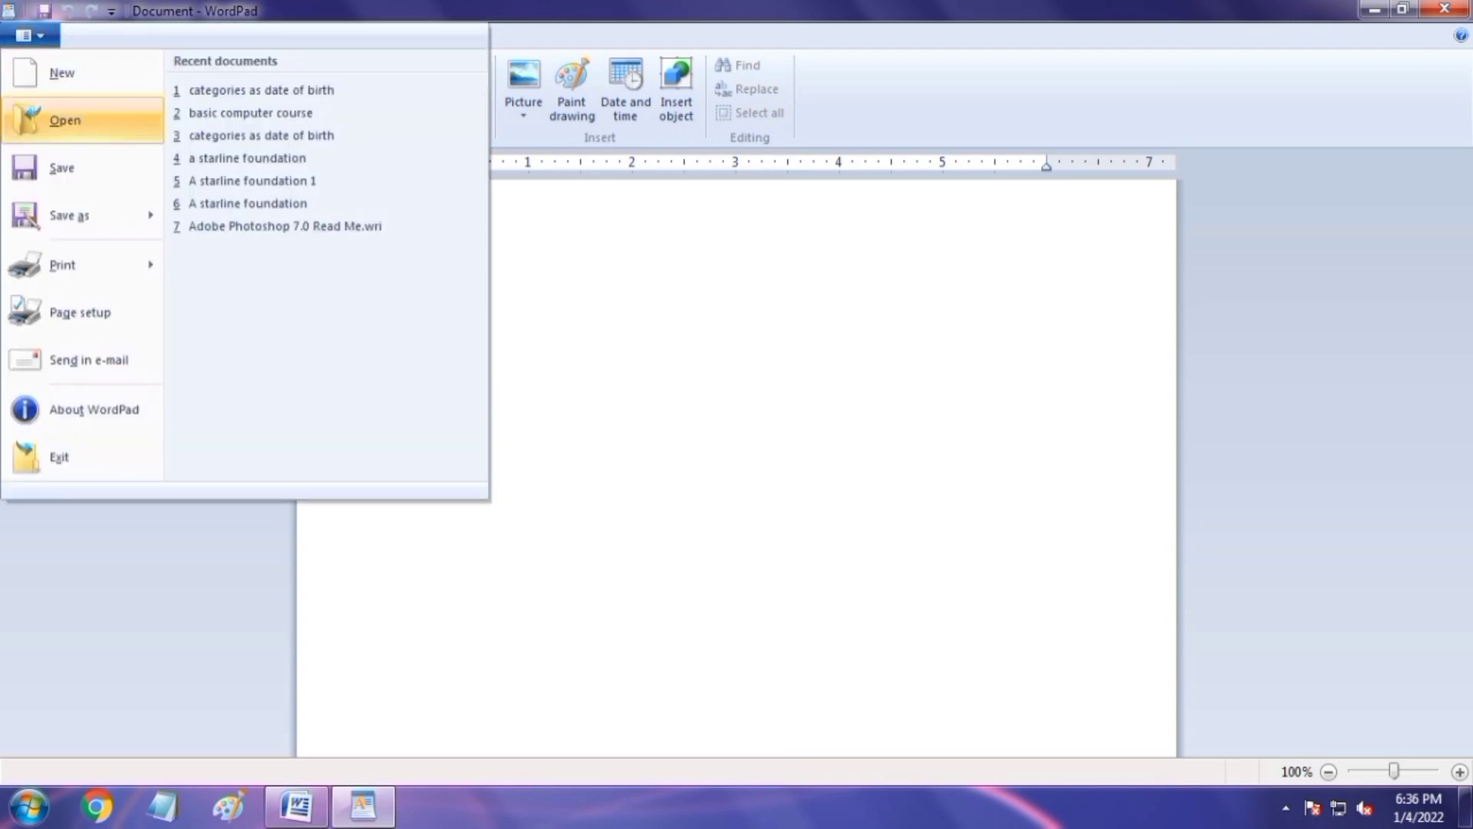
key("Escape")
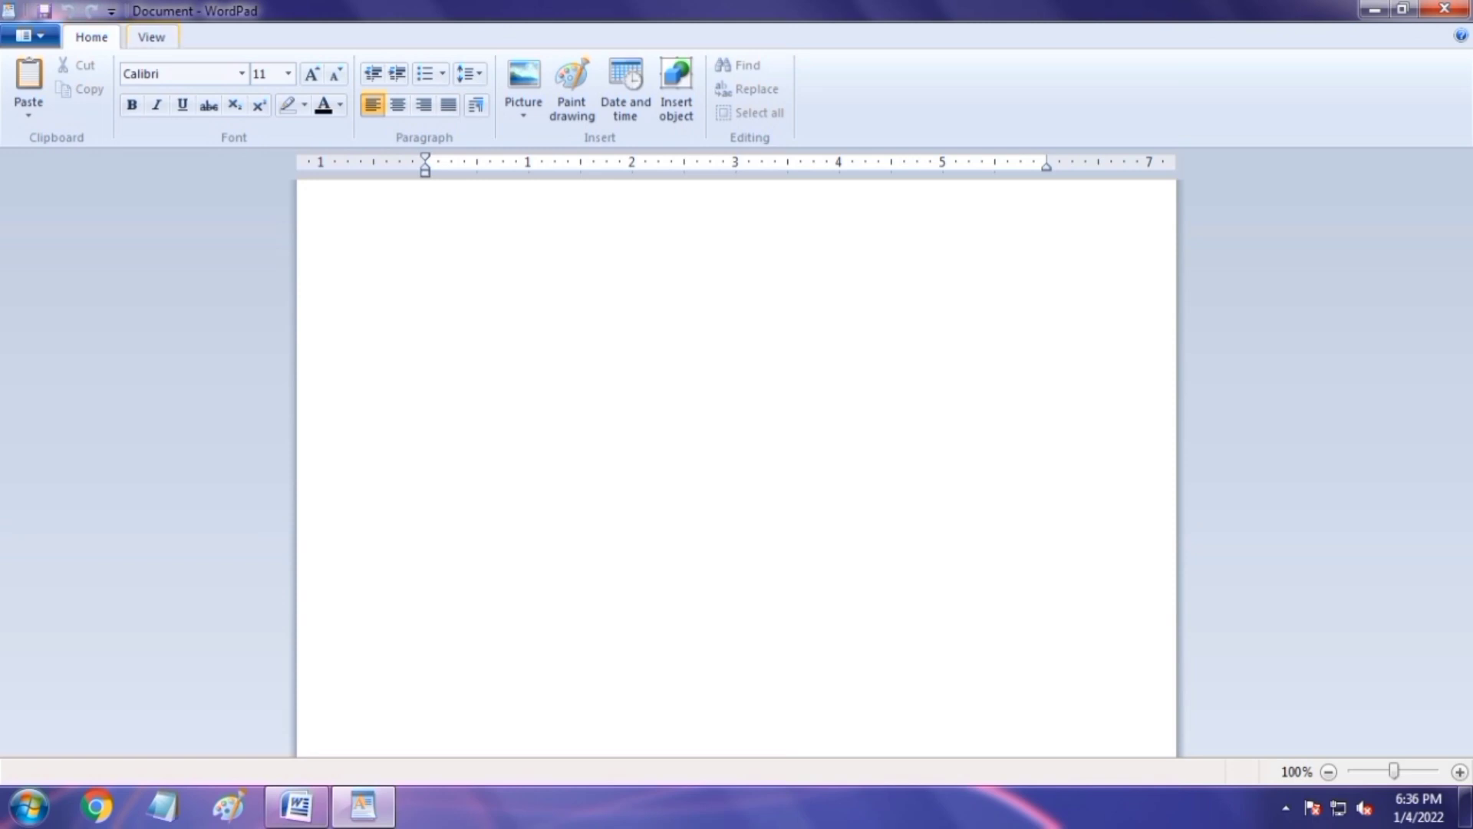
left_click(151, 37)
left_click(91, 37)
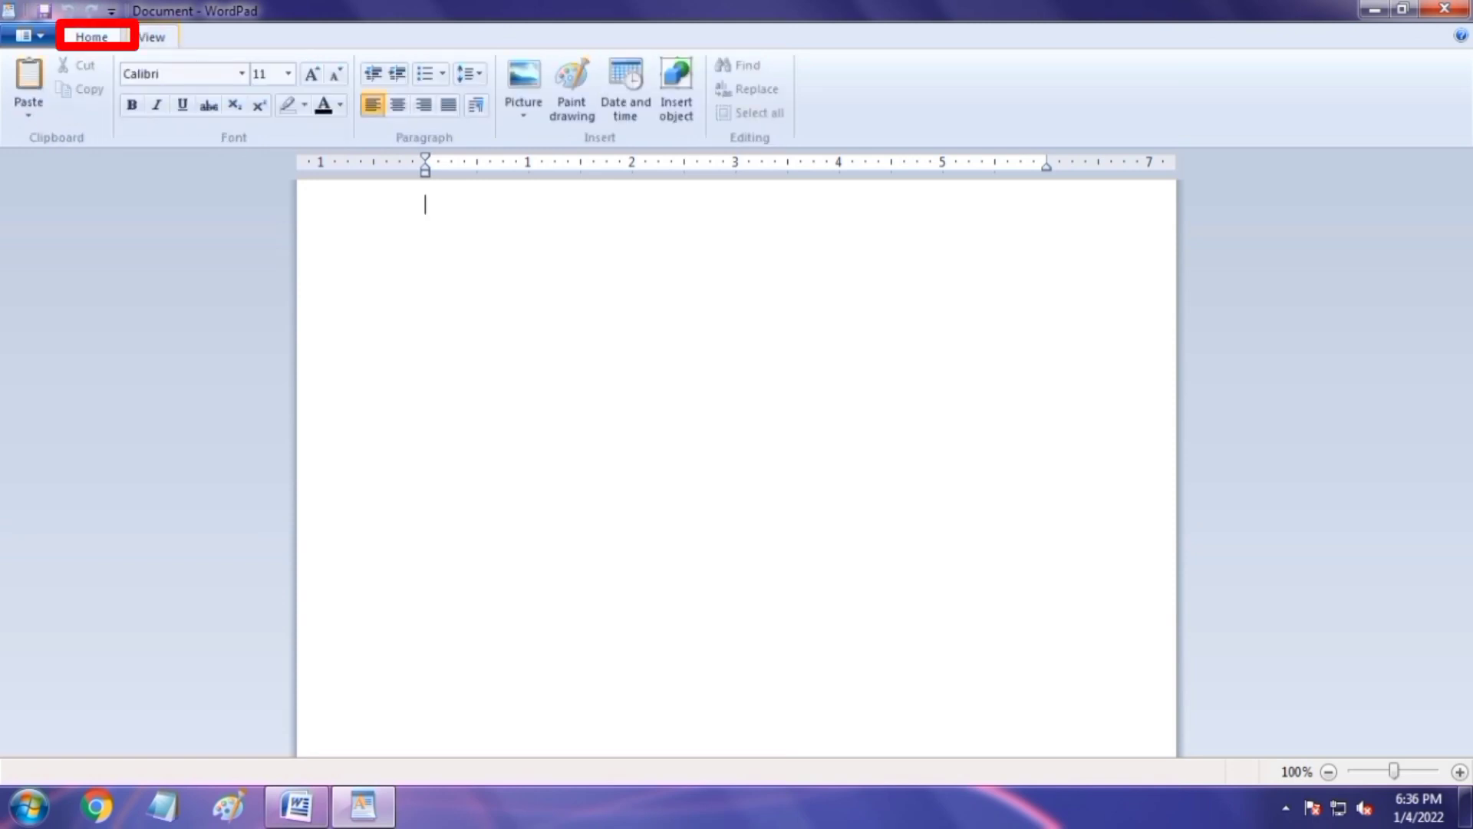
left_click(151, 37)
left_click(92, 37)
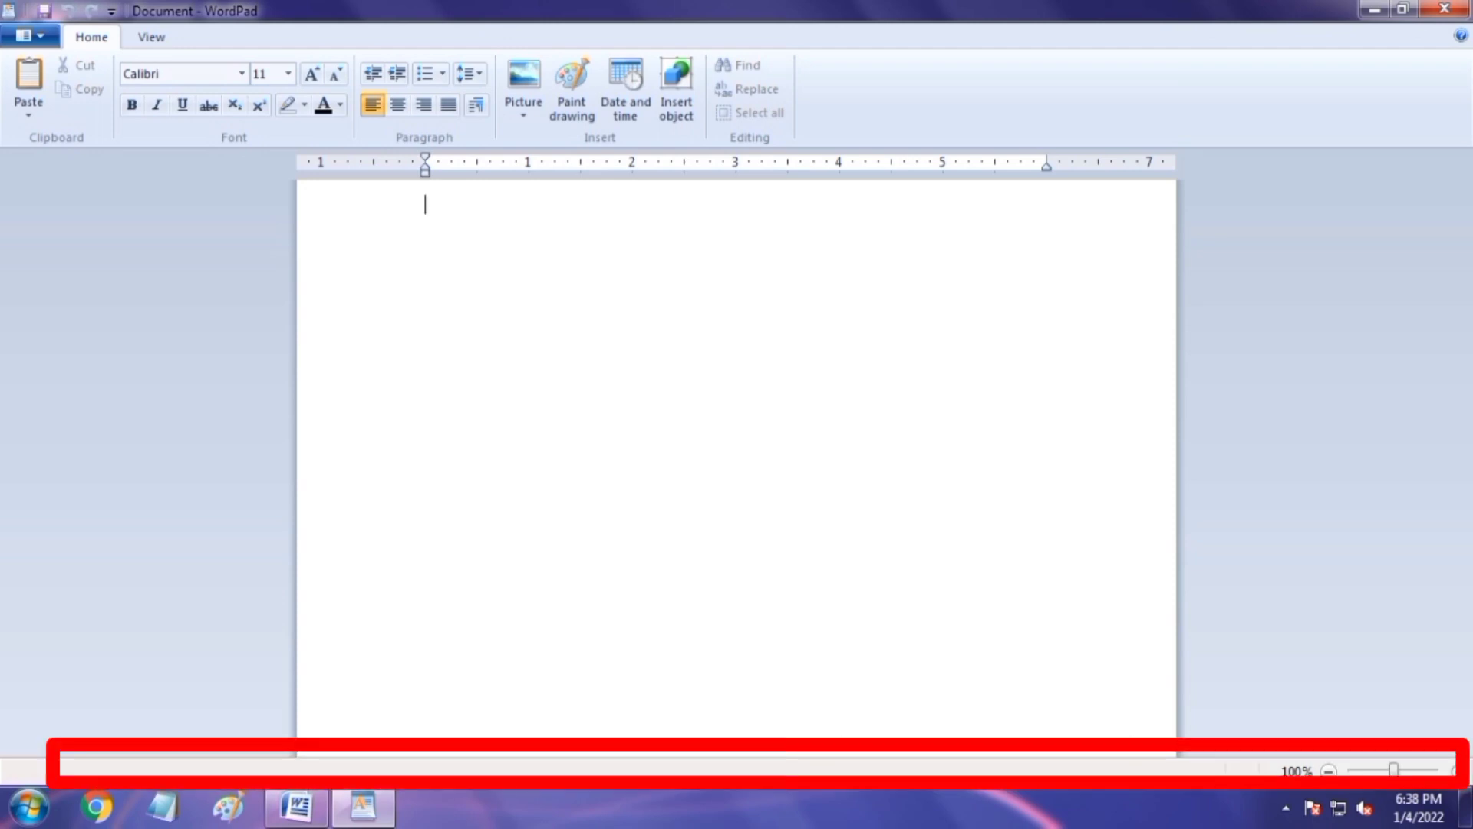
- Zoom the blank document page out to 60%
left_click(1328, 771)
left_click(1329, 771)
left_click(1328, 770)
left_click(1328, 770)
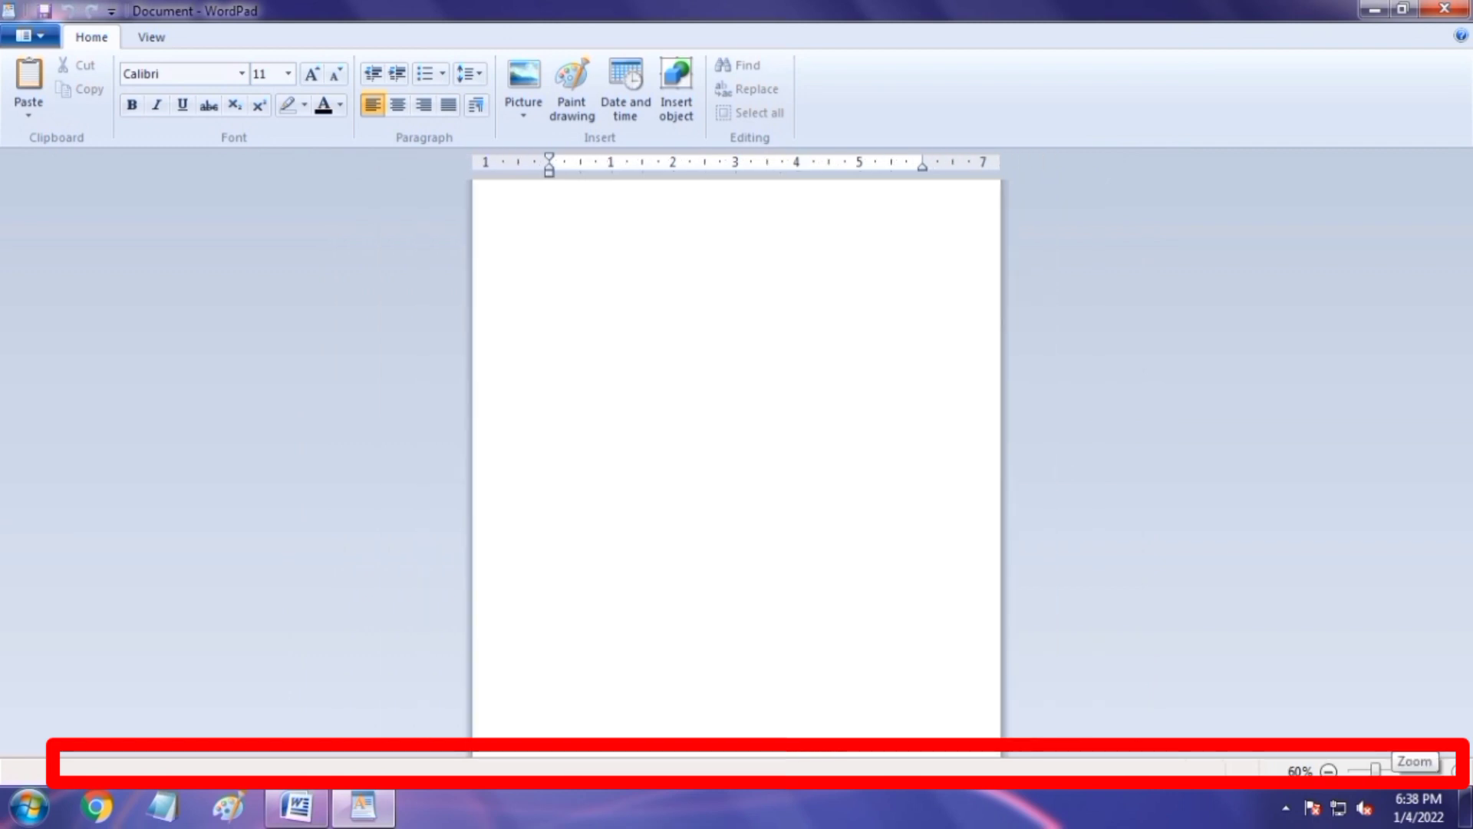
- Zoom in to 90% and fill the blank document with three paragraphs of sample text beginning "On the Insert tab, the galleries include items"
left_click(1459, 771)
left_click(1459, 771)
left_click(1459, 771)
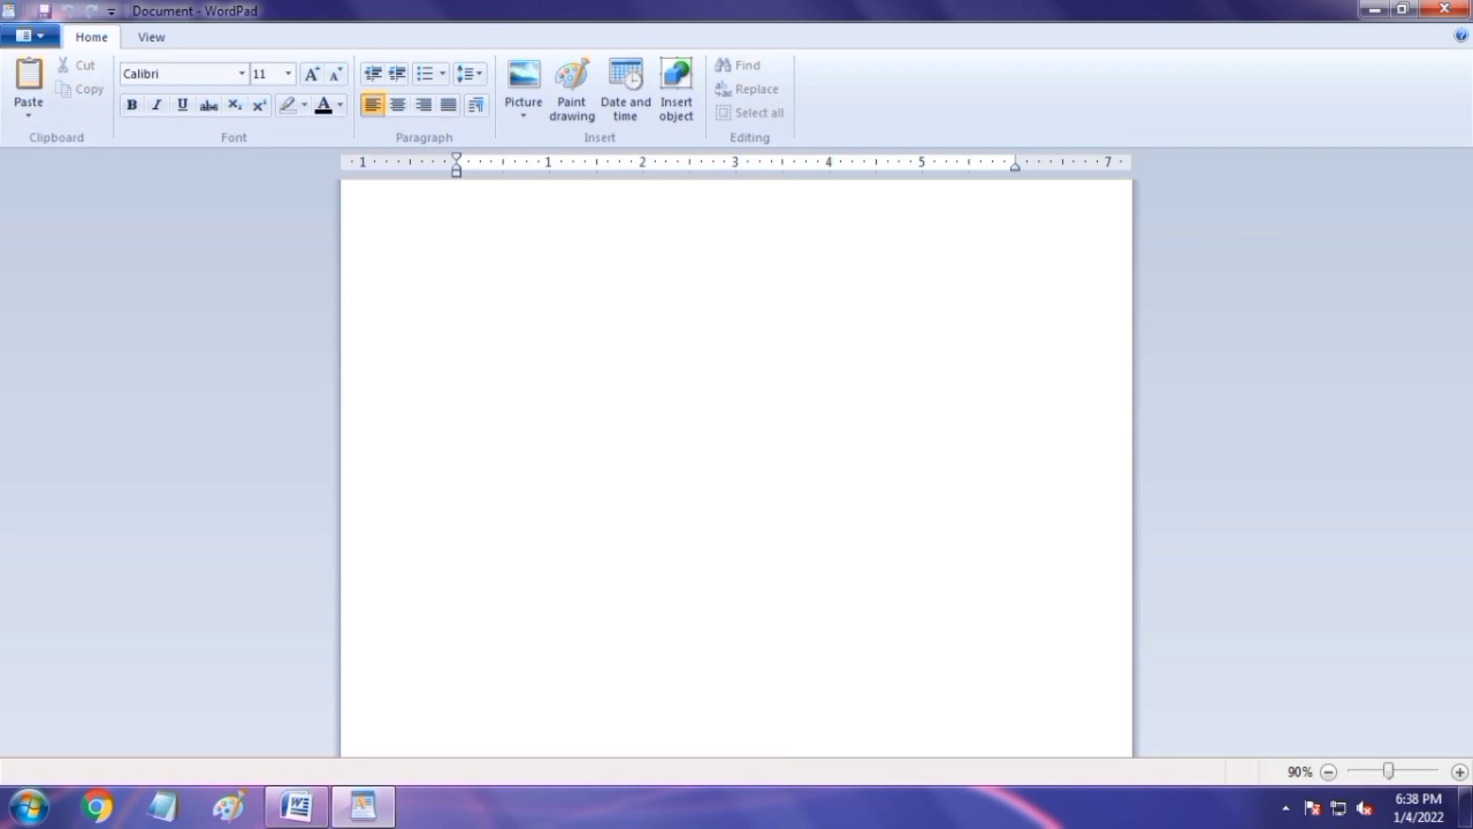
type("On the Insert tab, the galleries include items that are designed to coordinate with the overall look of your document. You can use these galleries to insert tables, headers, footers, lists, cover pages, and other document building blocks. When you create pictures, charts, or diagrams, they also coordinate with your current document look. You can easily change the formatting of selected text in the document text by choosing a look for the selected text from the Quick Styles gallery on the Home tab. You can also format text directly by using the other controls on the Home tab. Most controls offer a choice of using the look from the current theme or using a format that you specify directly. To change the overall look of your document, choose new Theme elements on the Page Layout tab. To change the looks available in the Quick Style gallery, use the Change Current Quick Style Set command. Both the Themes gallery and the Quick Styles gallery provide reset commands so that you can always restore the look of your document to the original contained in your current template.")
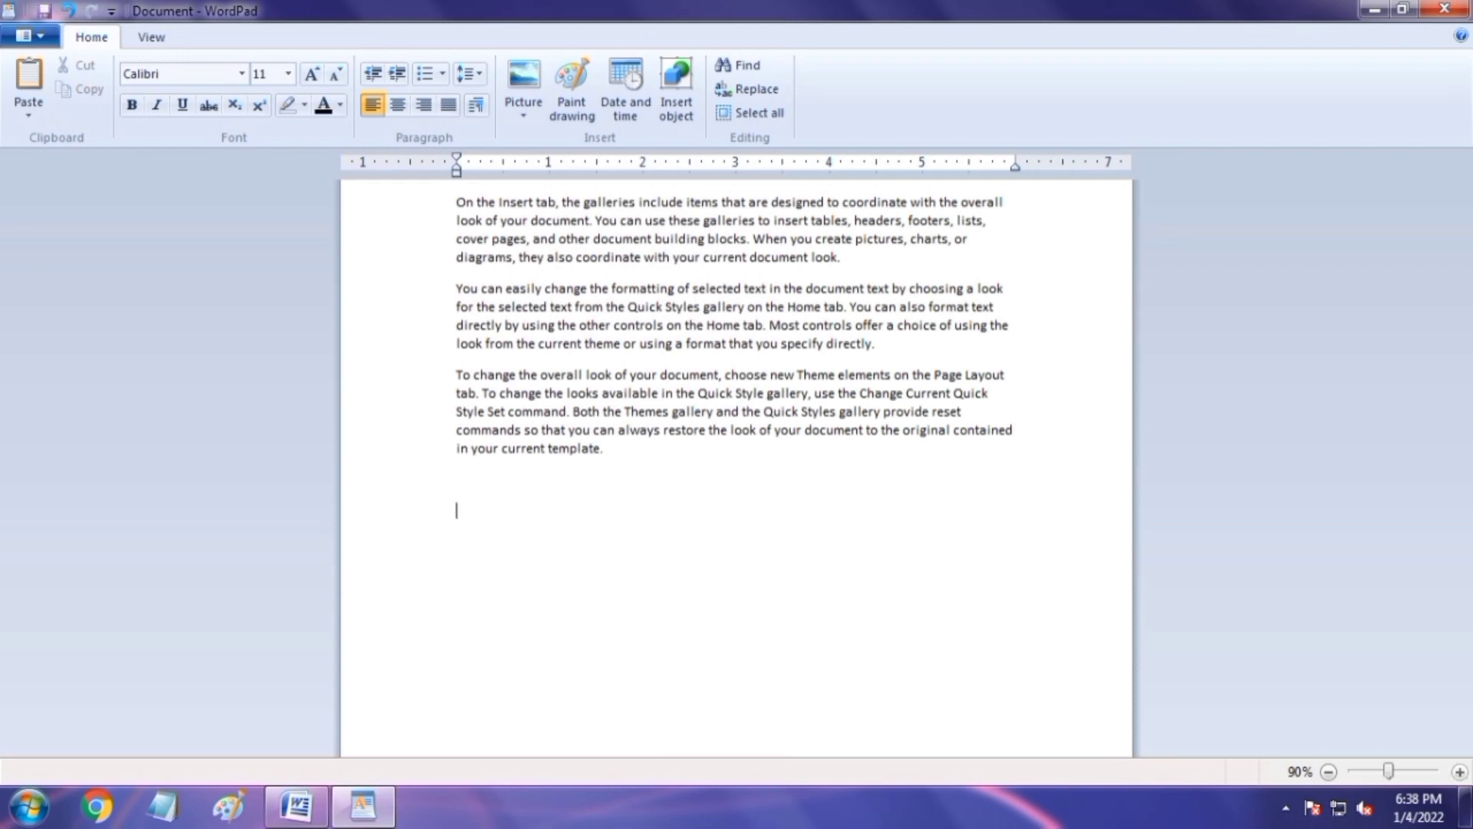
- Zoom the sample text in to 160% and dismiss the Windows color scheme prompt
left_click(1460, 771)
left_click(1460, 771)
left_click(1460, 772)
left_click(1460, 772)
left_click(1460, 772)
left_click(1460, 772)
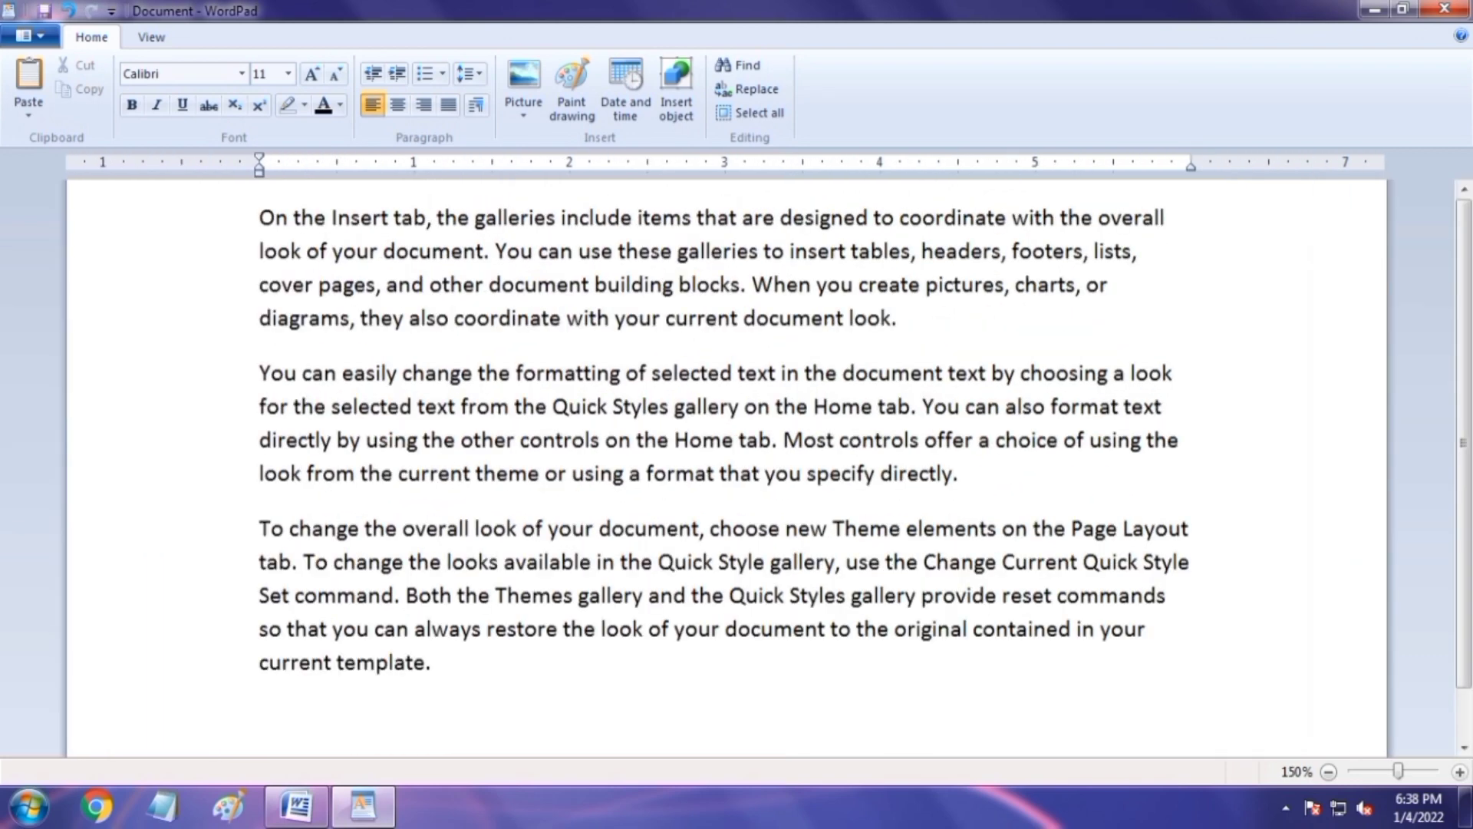
left_click(1461, 772)
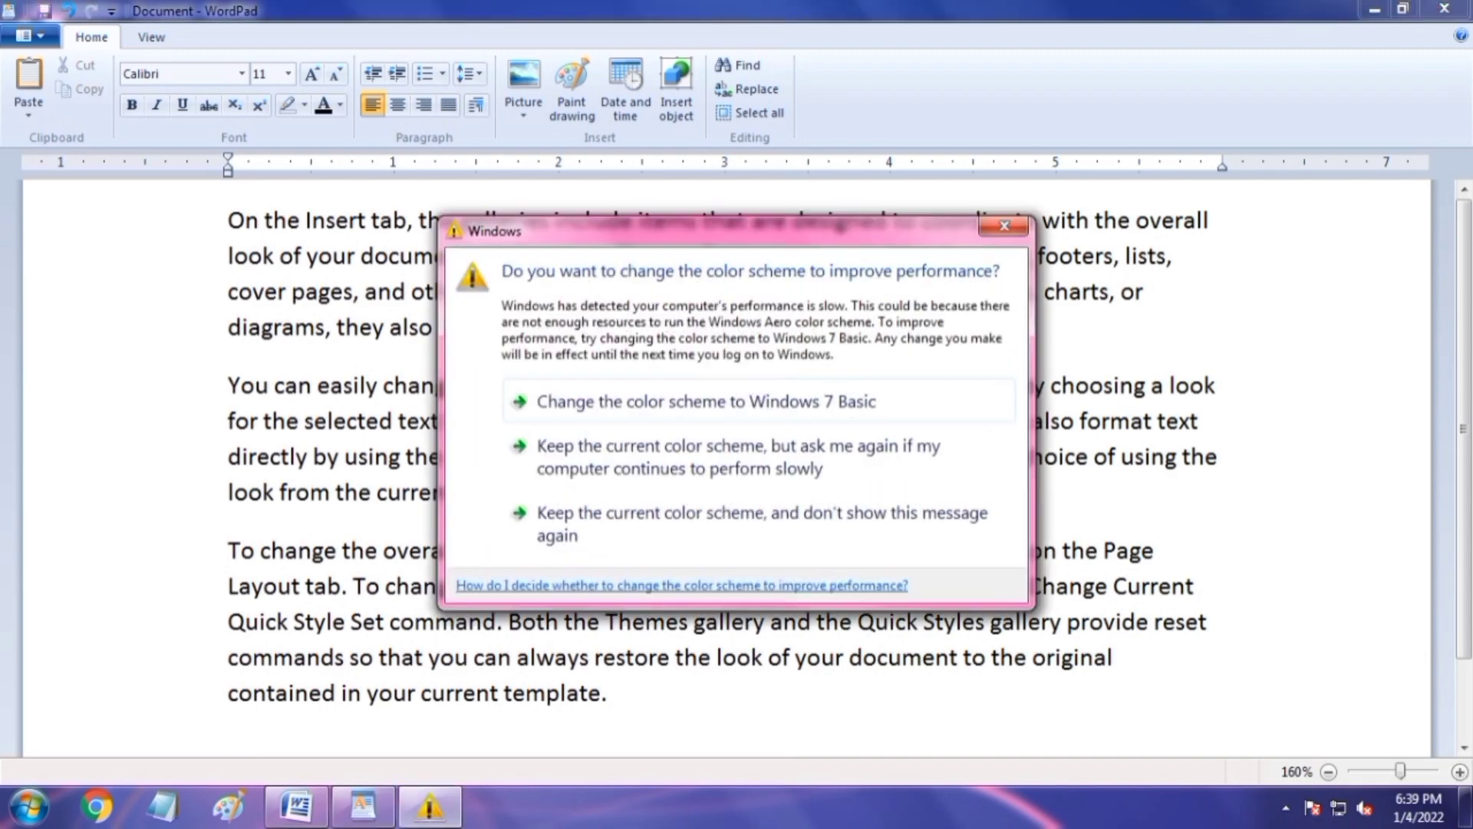
key("Escape")
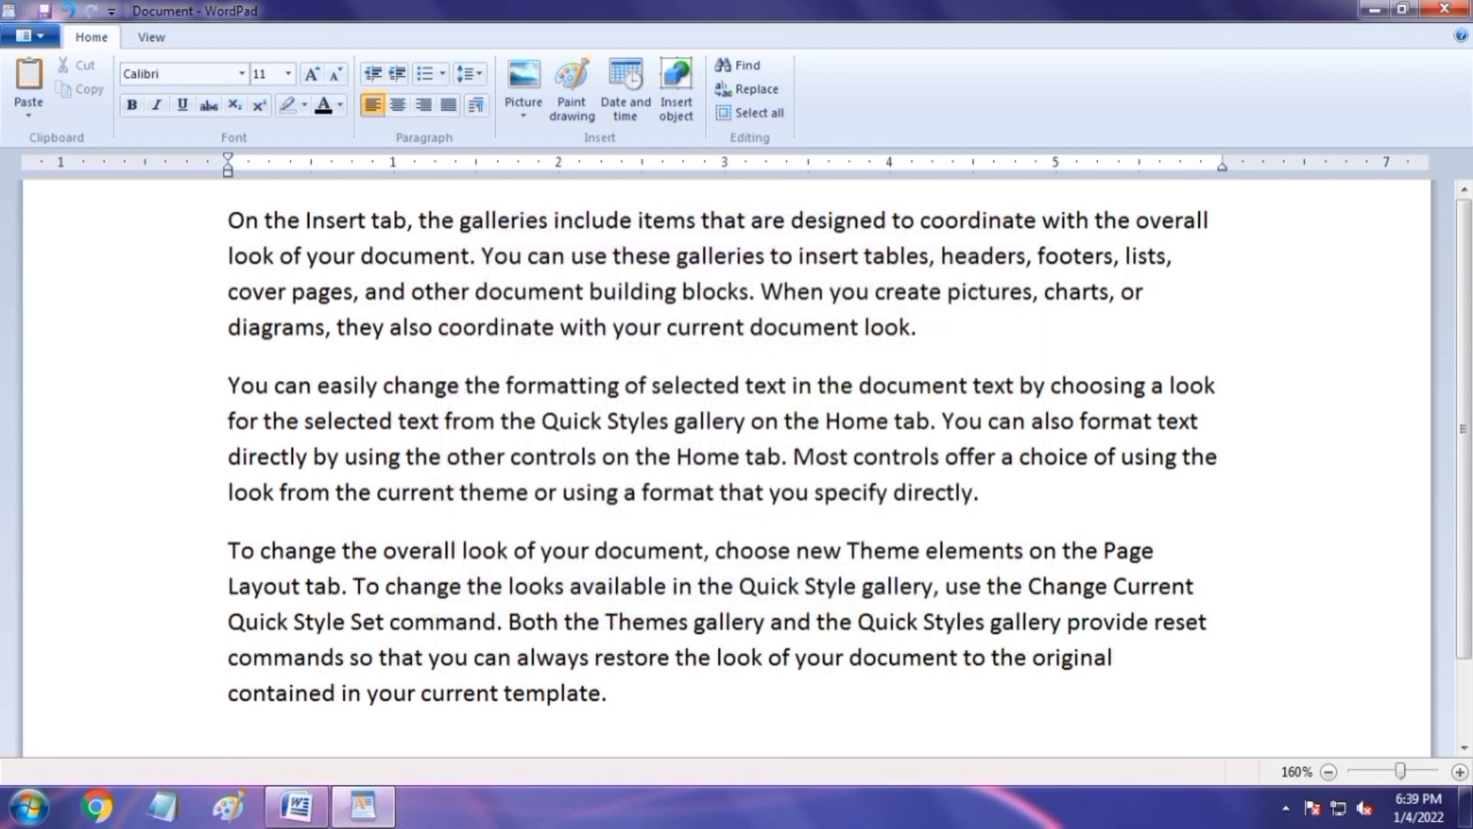
- Try selecting the second line of the first paragraph, then place the cursor at the end of the first line
key("shift+End")
left_click(201, 256)
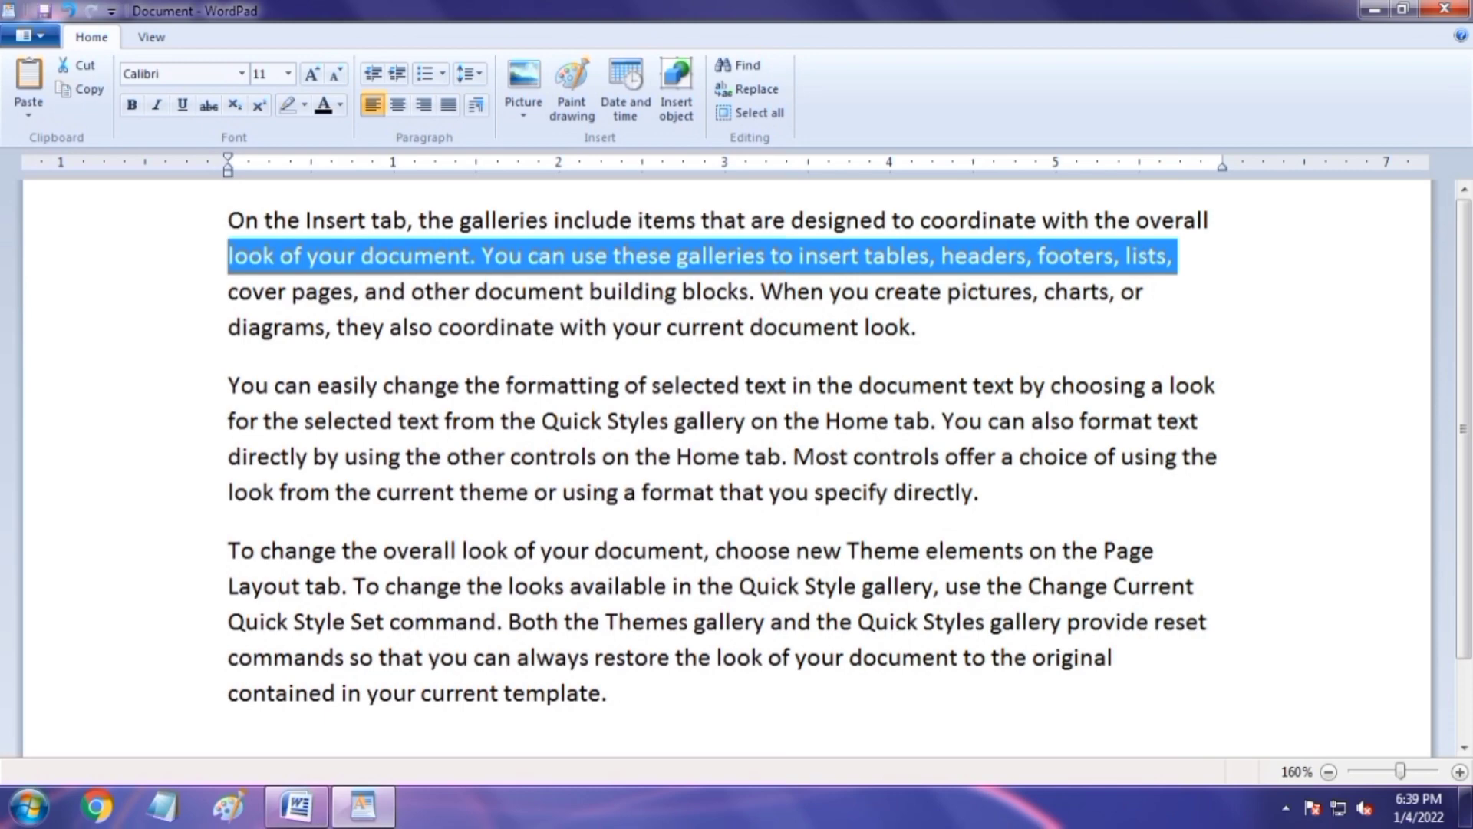
left_click(1215, 221)
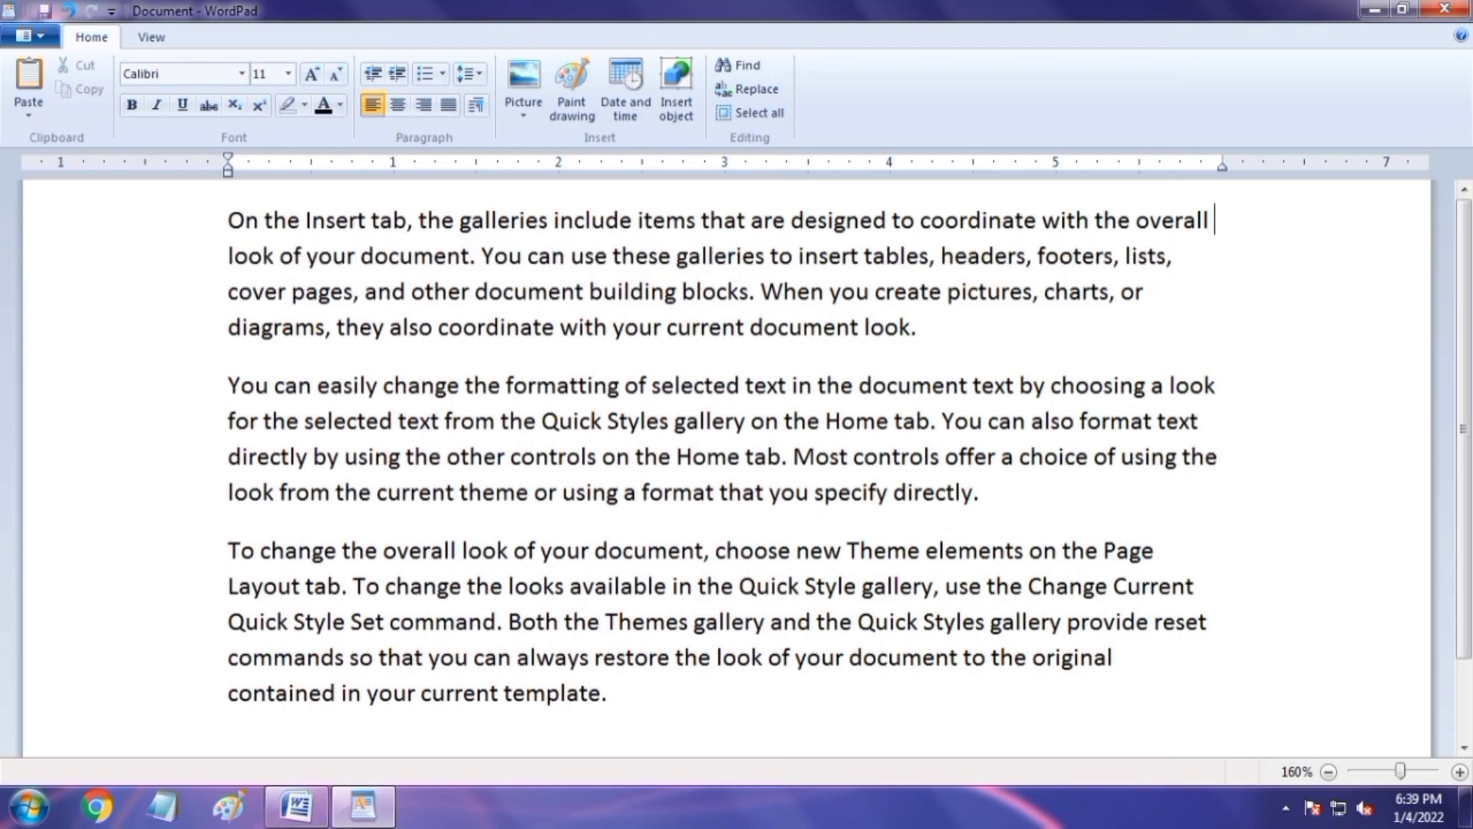
- Select all three sample paragraphs and delete them
scroll(737, 445, "down", 1)
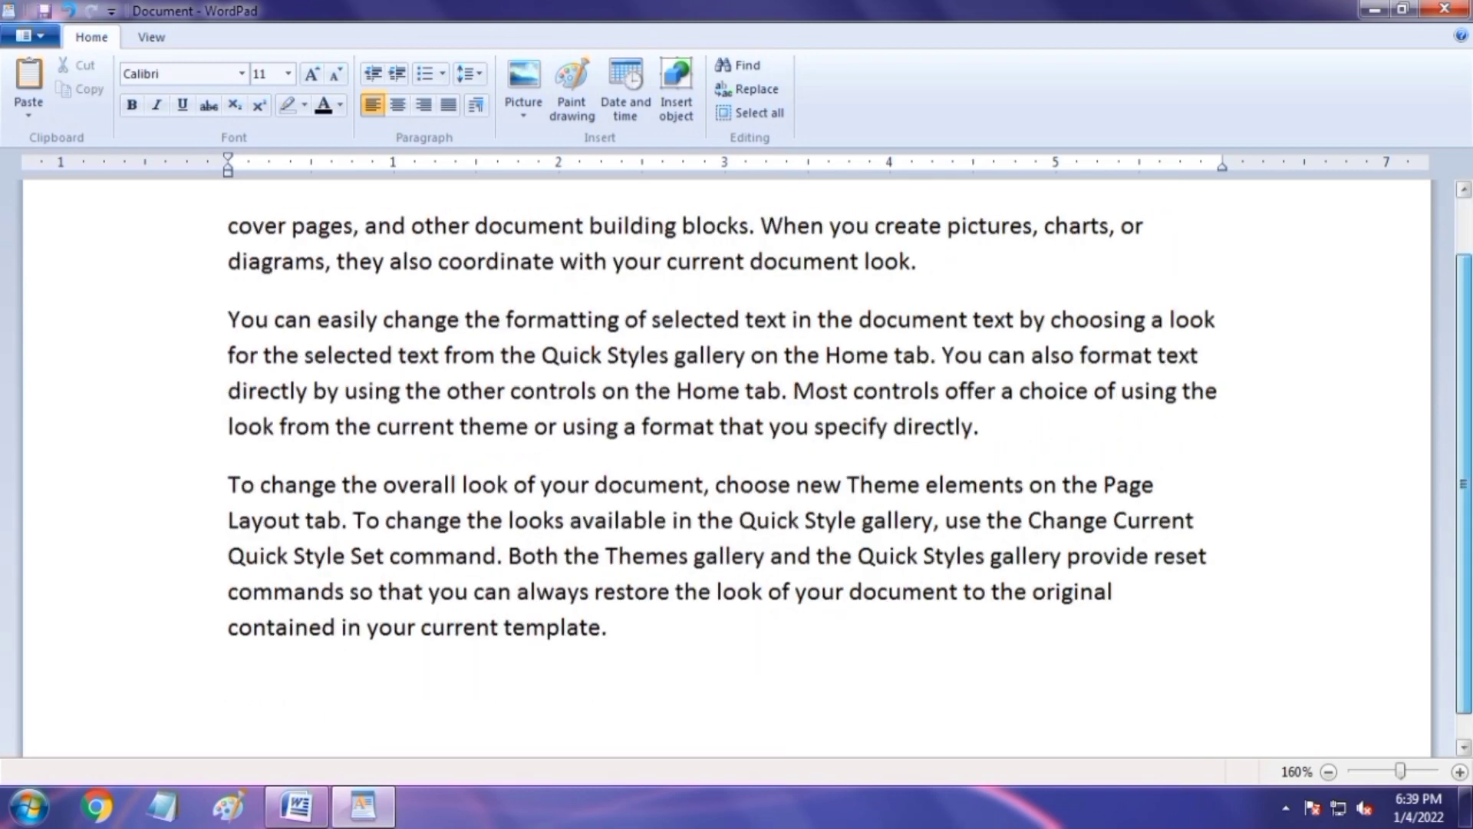
scroll(737, 445, "up", 1)
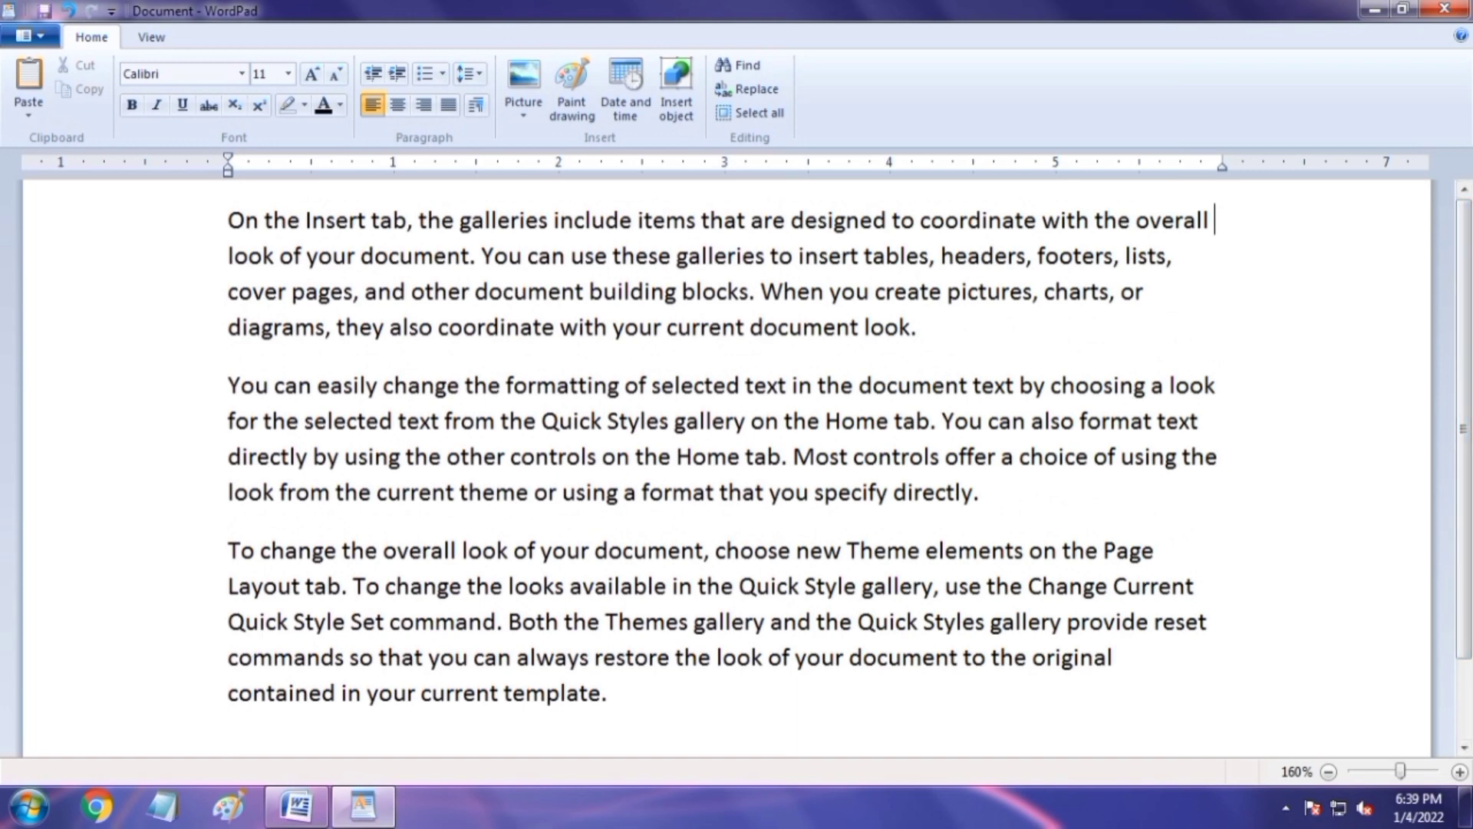
scroll(737, 445, "down", 1)
scroll(736, 445, "up", 1)
left_click_drag(608, 693, 229, 220)
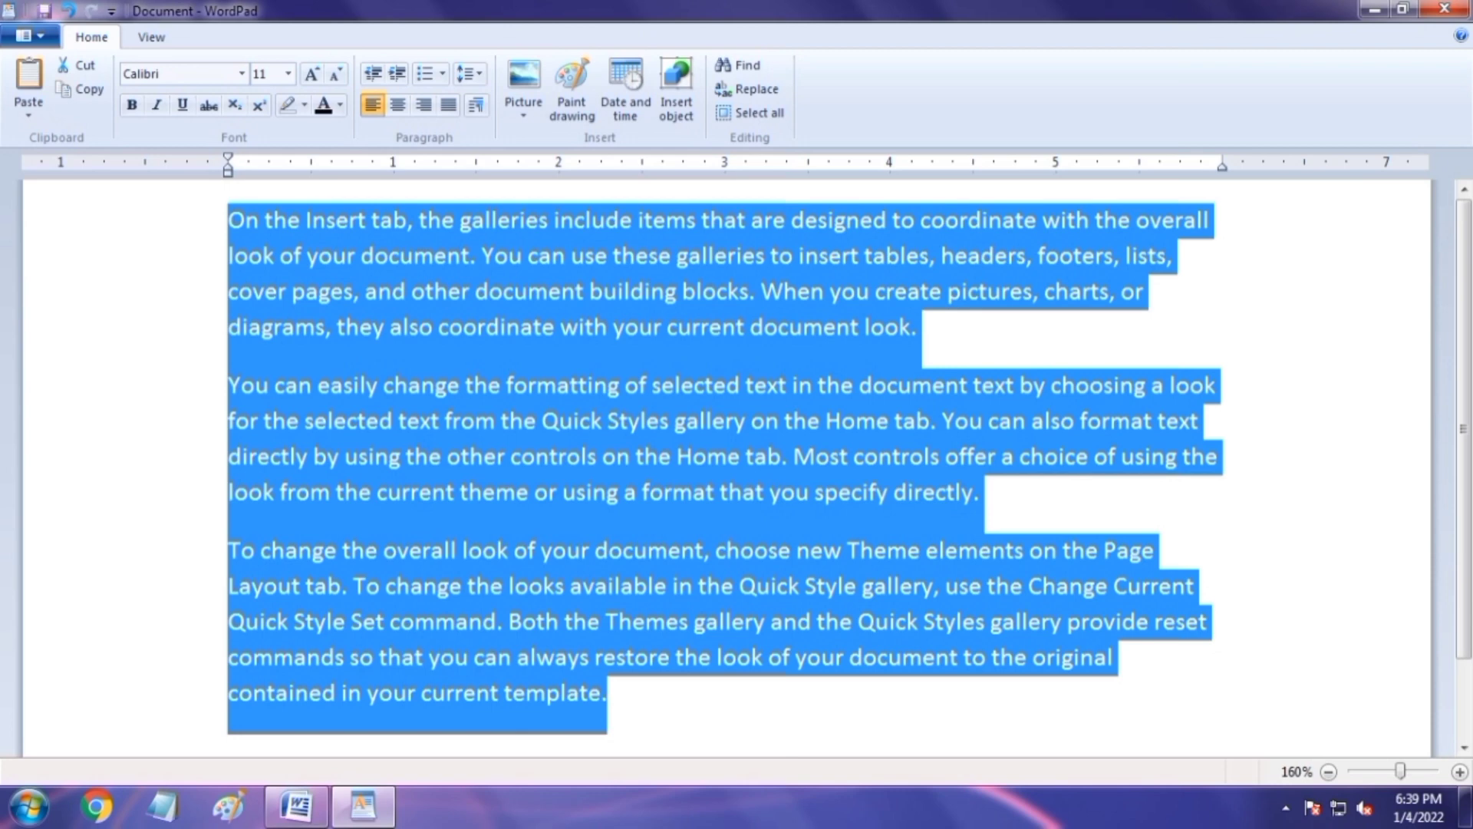
key("Delete")
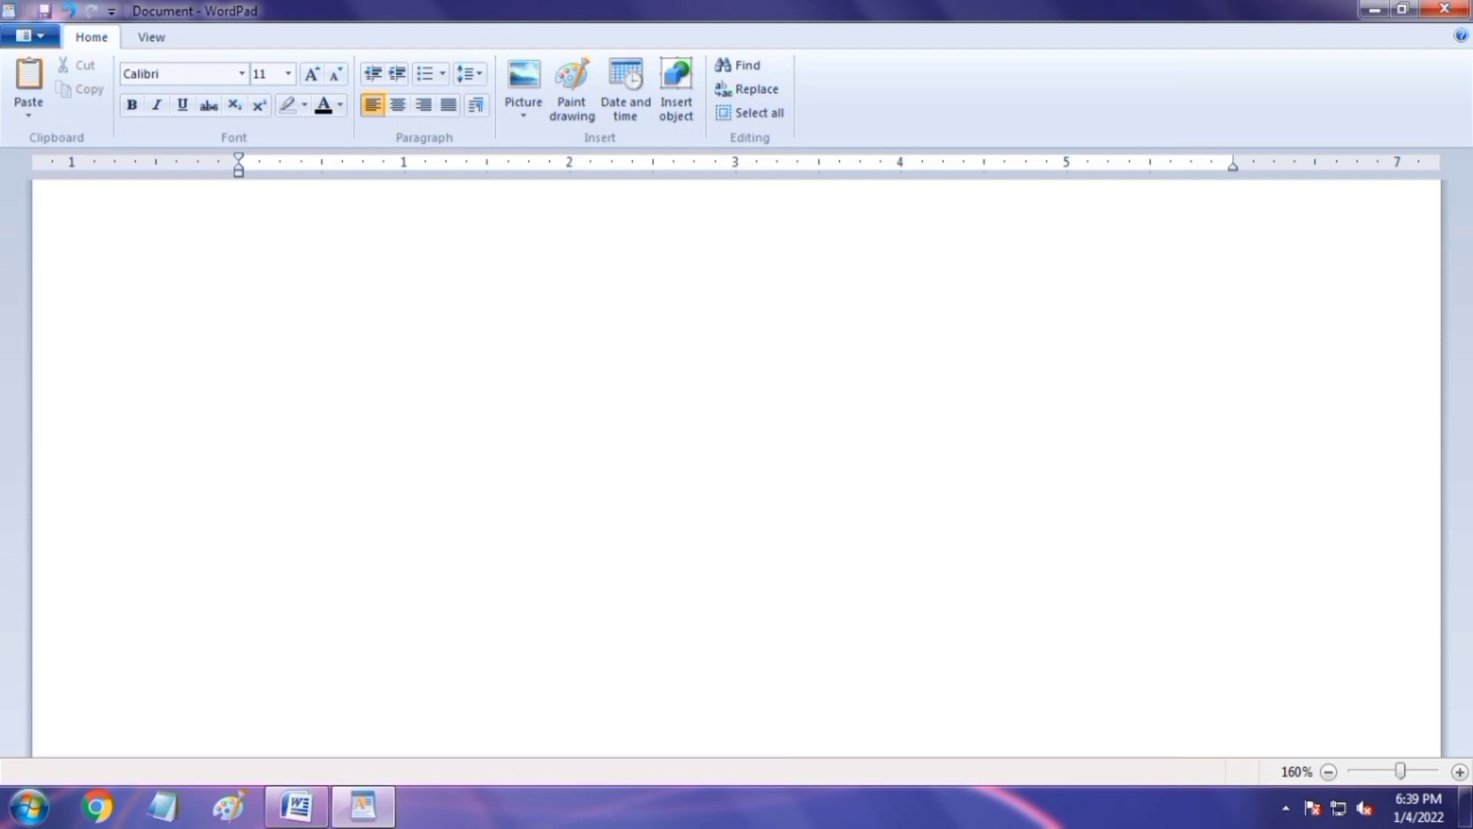
- Begin a new sentence in the empty document: "wordpad is a basic text-editing app you can use to create and"
type("wordpad is a ba")
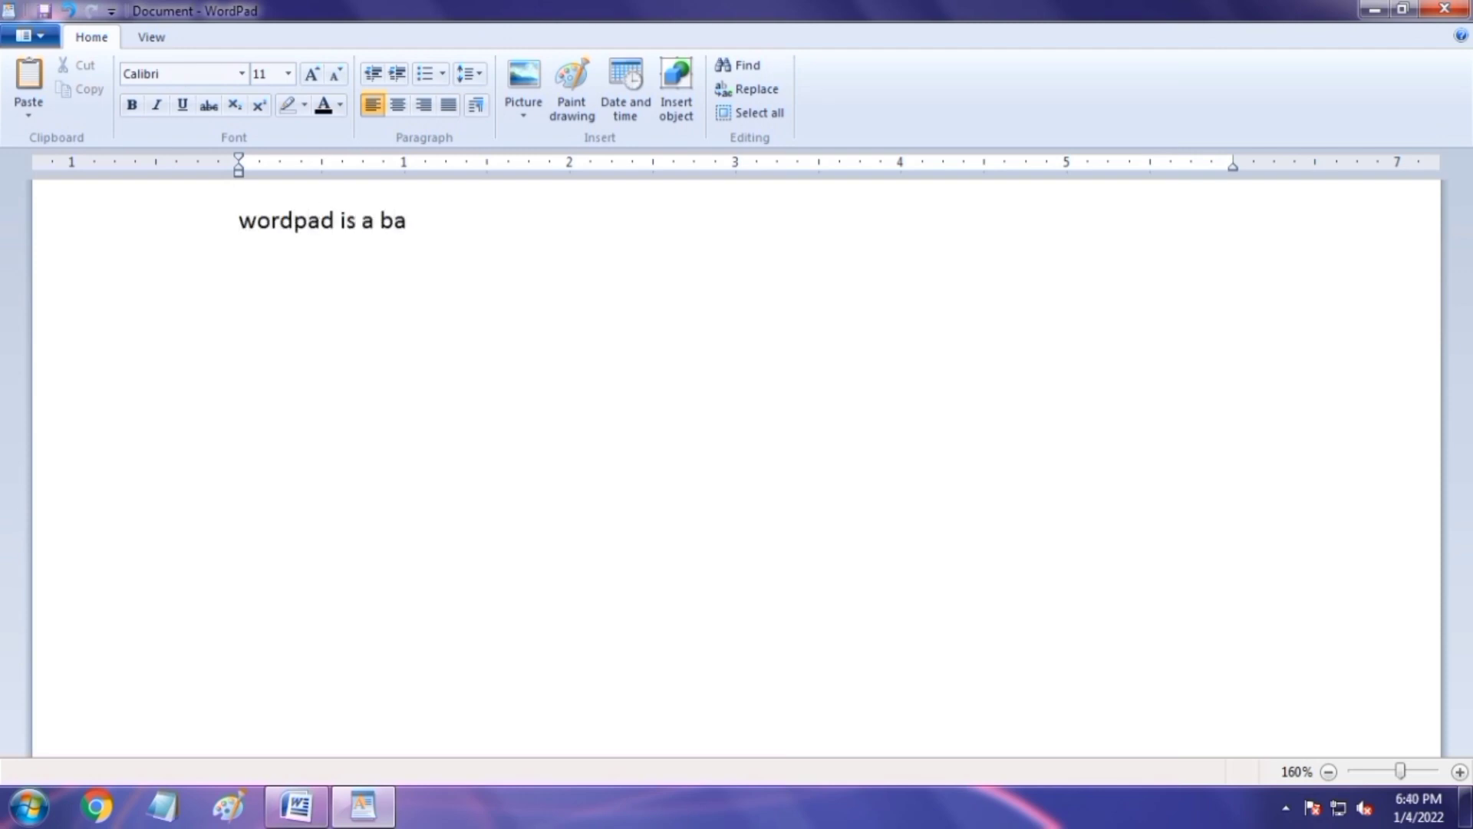
type("sic text-editing app you can use to create and d")
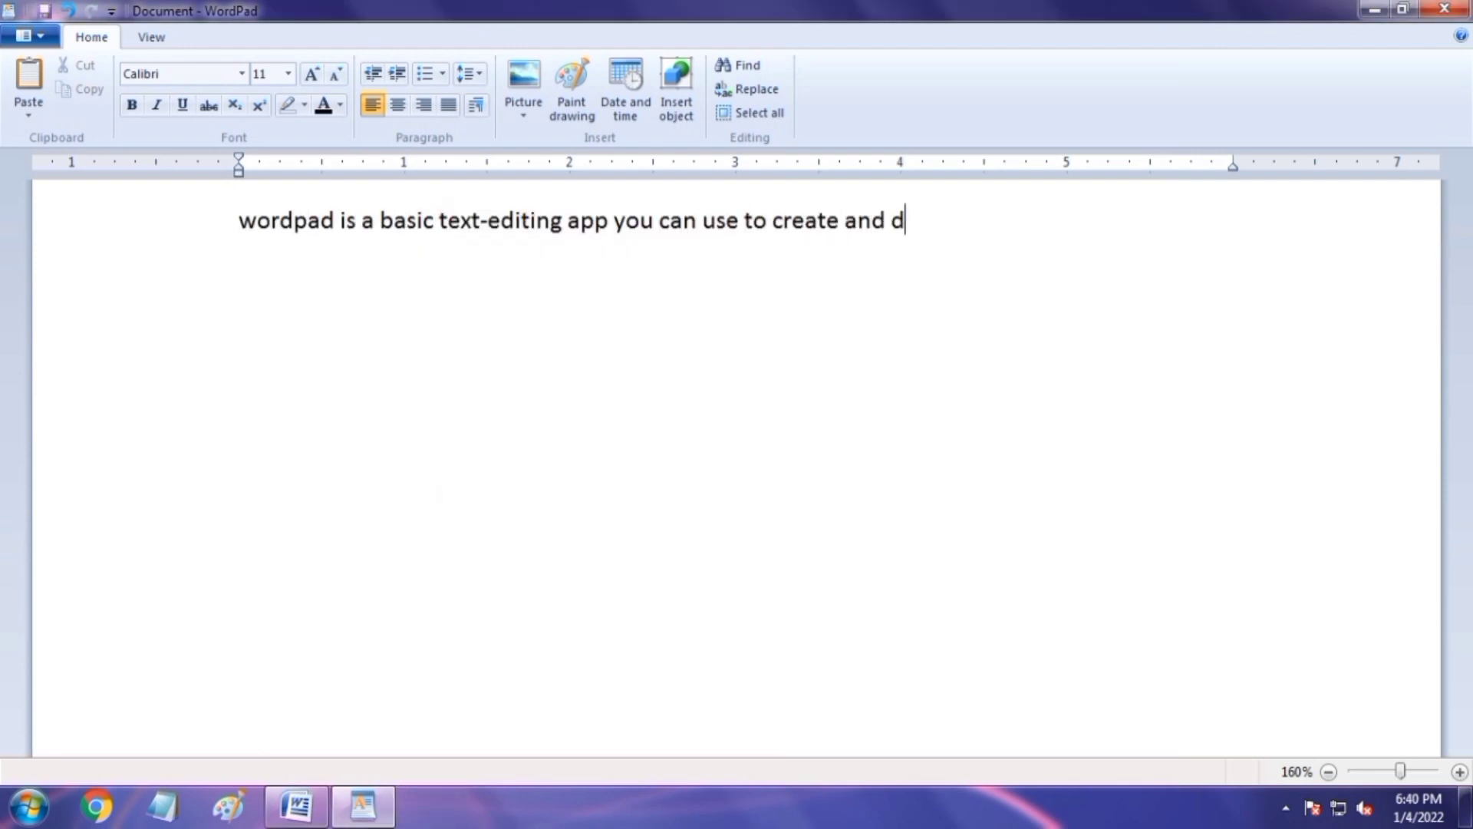
key("BackSpace")
- Continue the sentence with "edit files, include text with different fonts and colors, insert pictutes, and add links to other files."
type("edit files, include text with different fonts and colors, ")
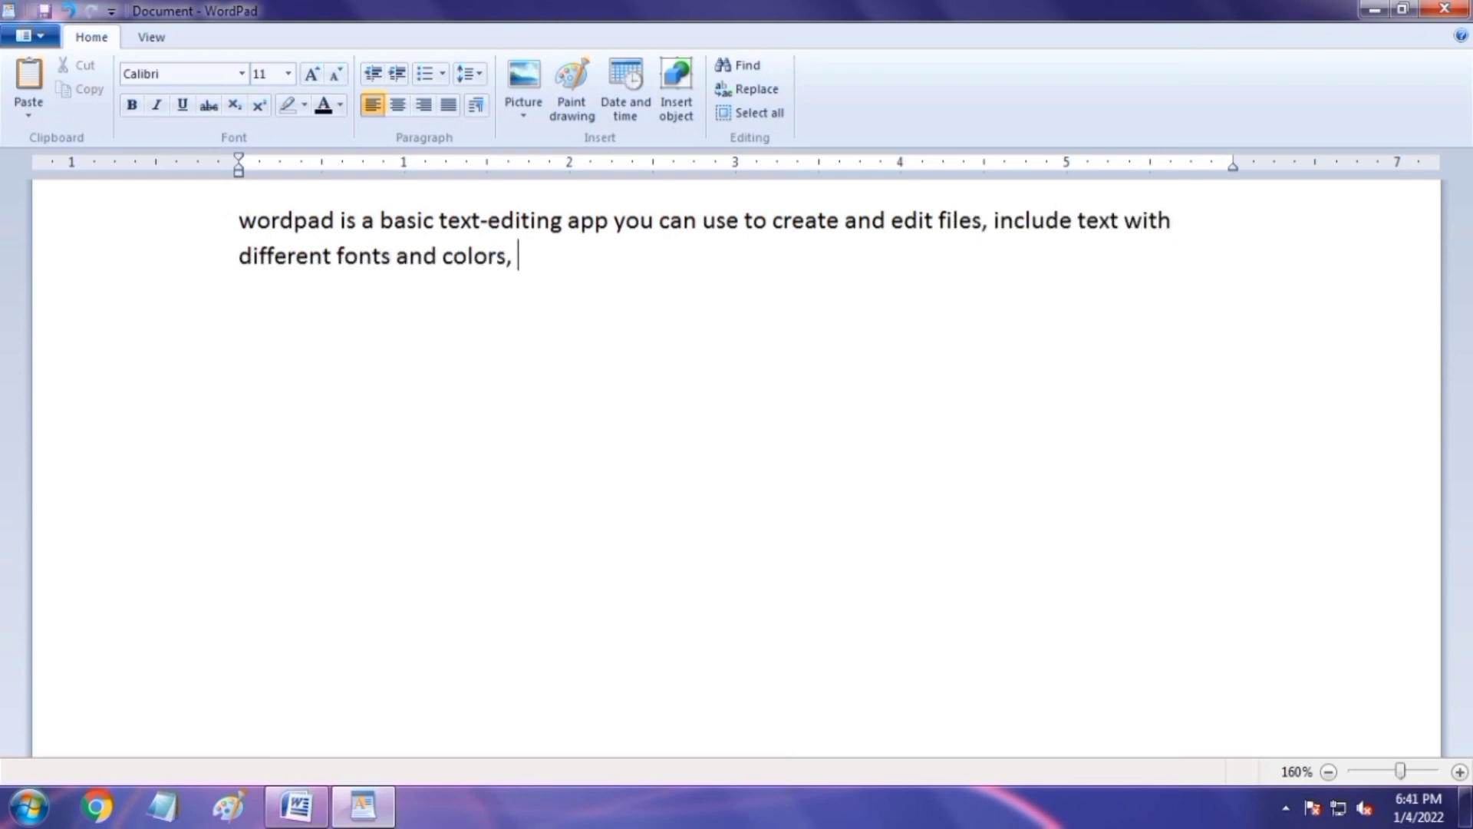
type("insert pictutes, and add links to other files.")
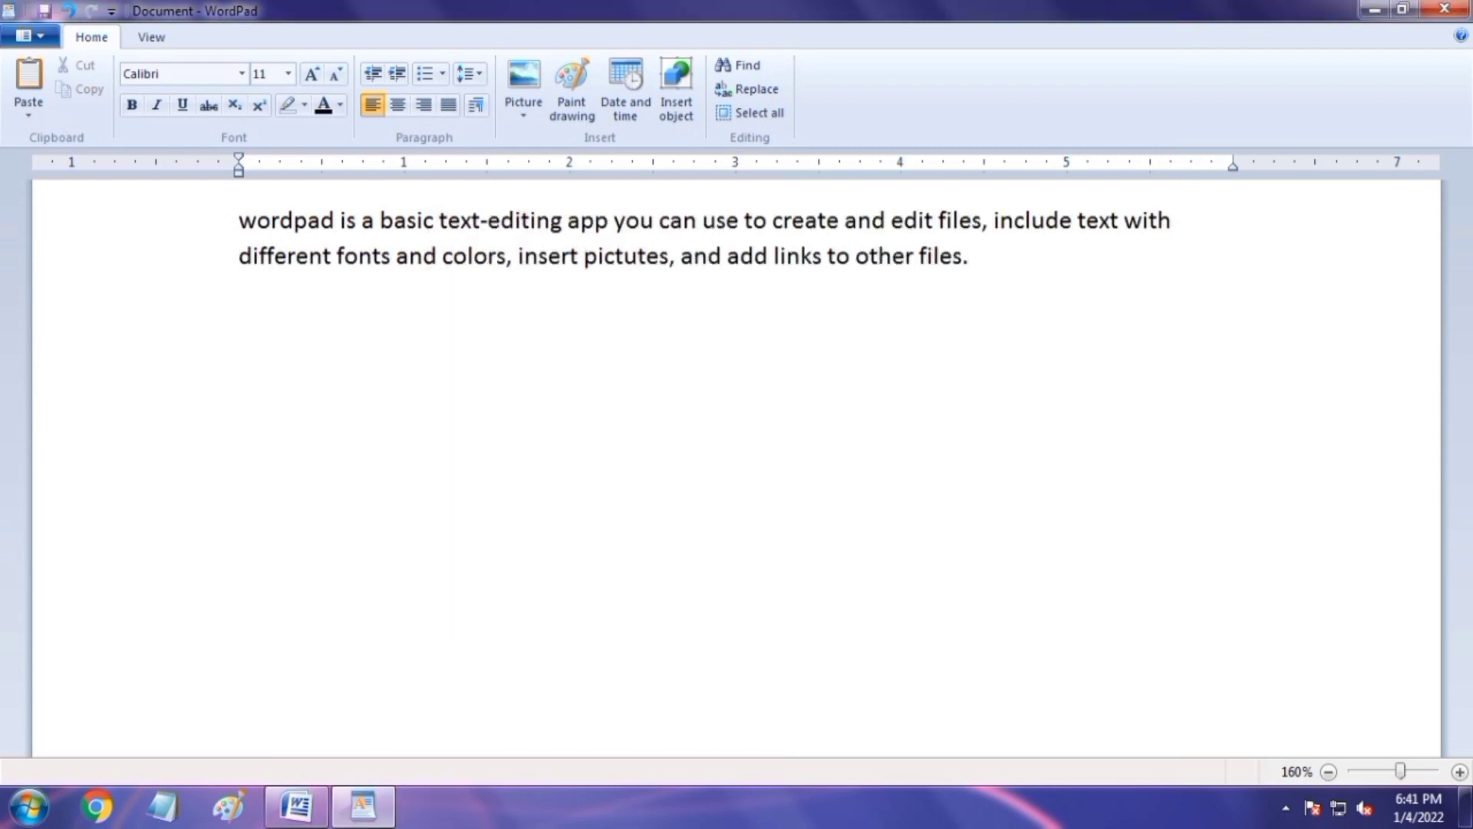
- Enlarge all of the document's text to font size 22 and close the color scheme prompt
key("ctrl+a")
key("ctrl+shift+period")
key("ctrl+shift+period")
key("ctrl+shift+period")
key("ctrl+shift+period")
key("ctrl+shift+period")
key("ctrl+shift+period")
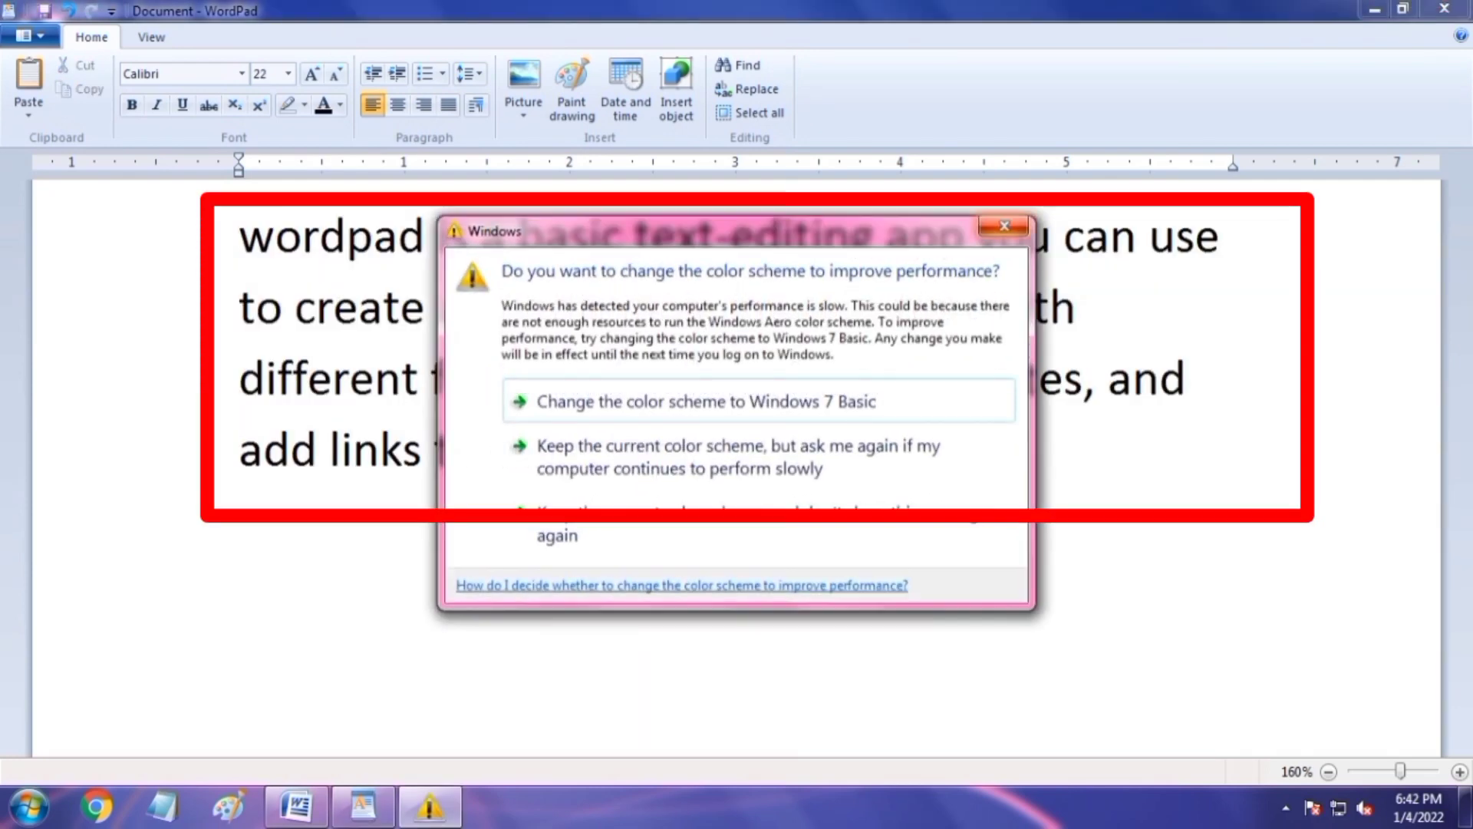
left_click(1004, 226)
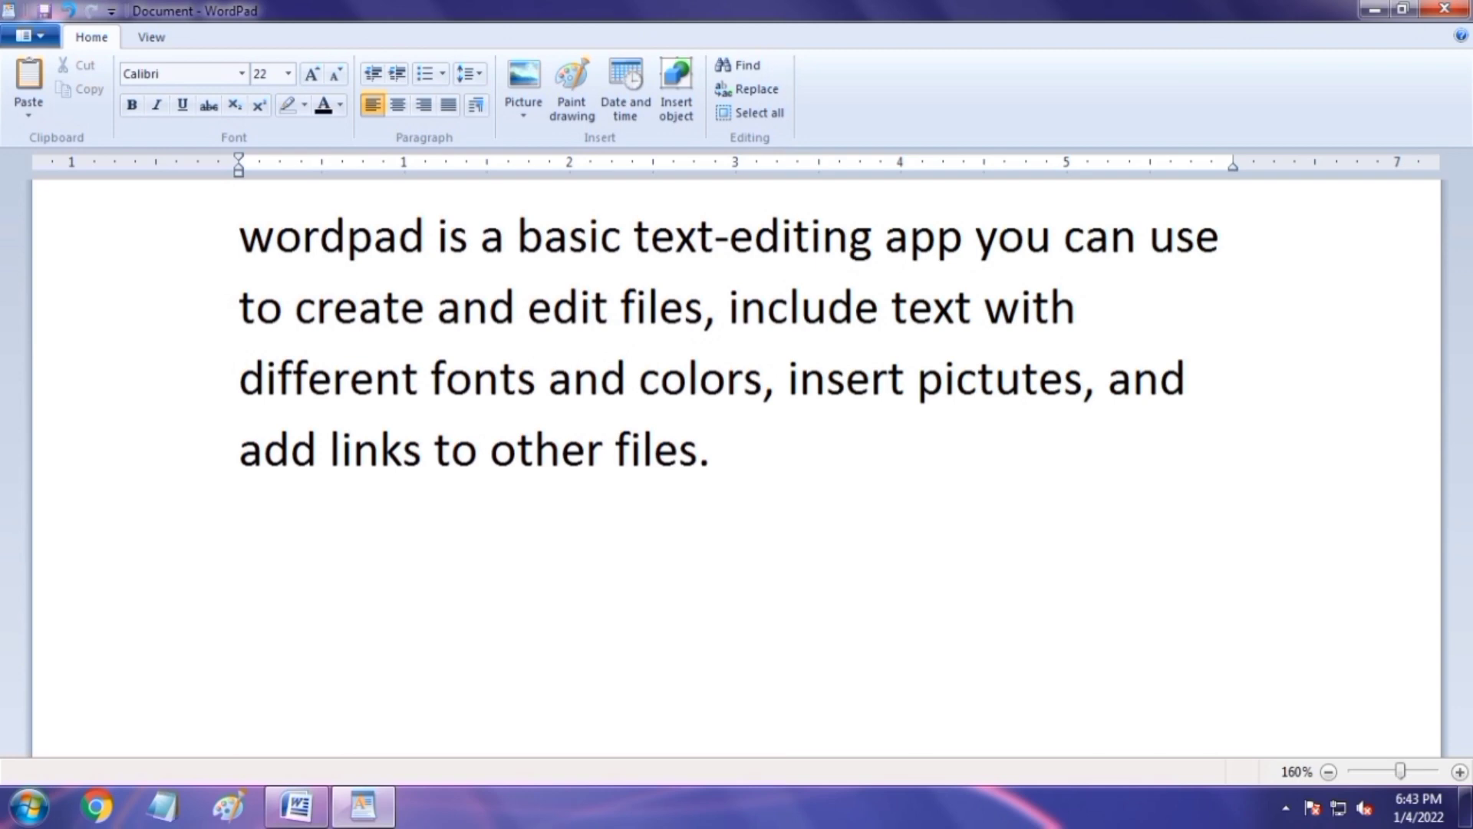
- Try selecting the first line and then the whole paragraph, clearing each selection
left_click(215, 238)
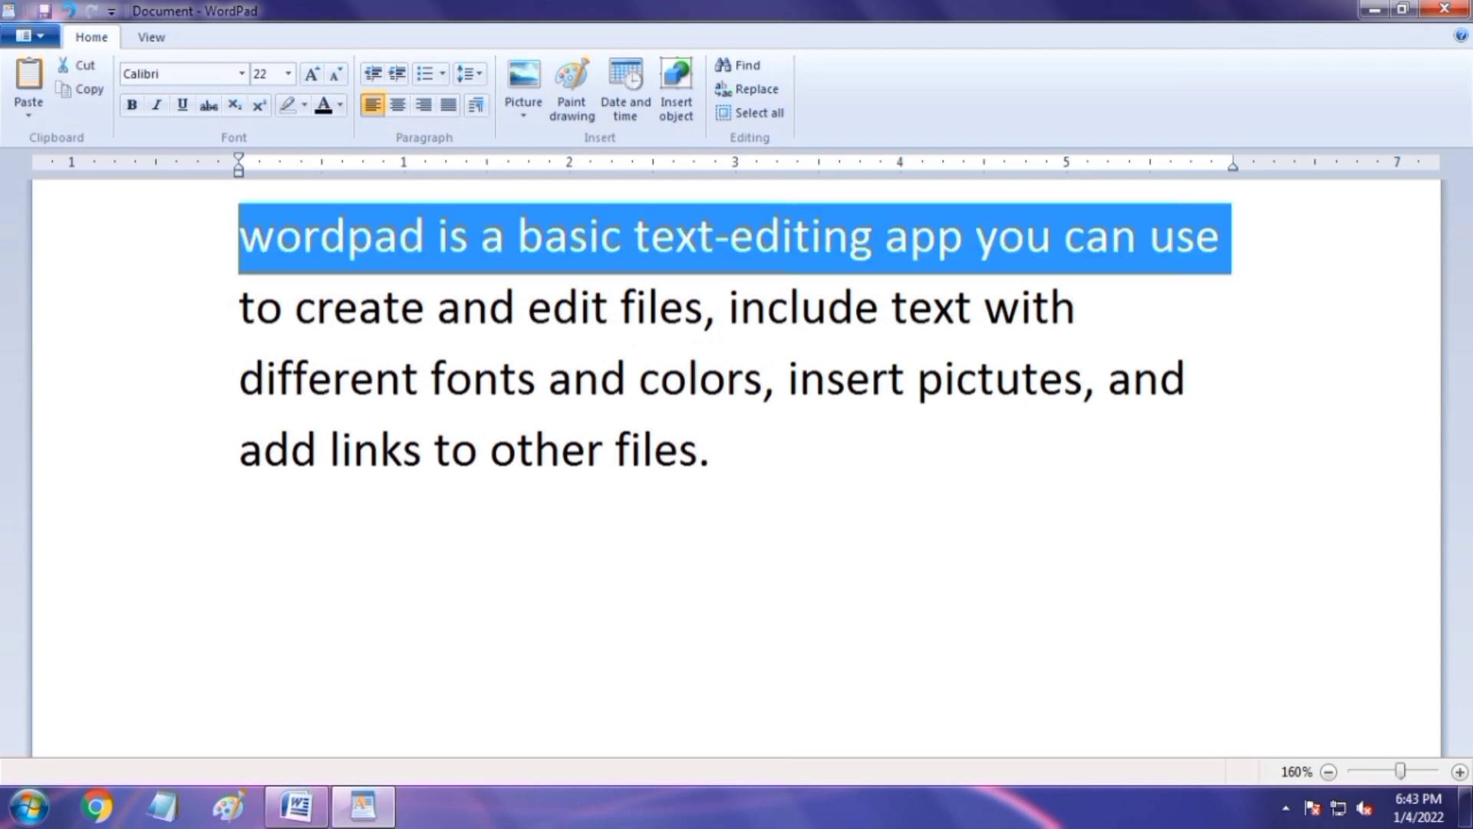
left_click(283, 307)
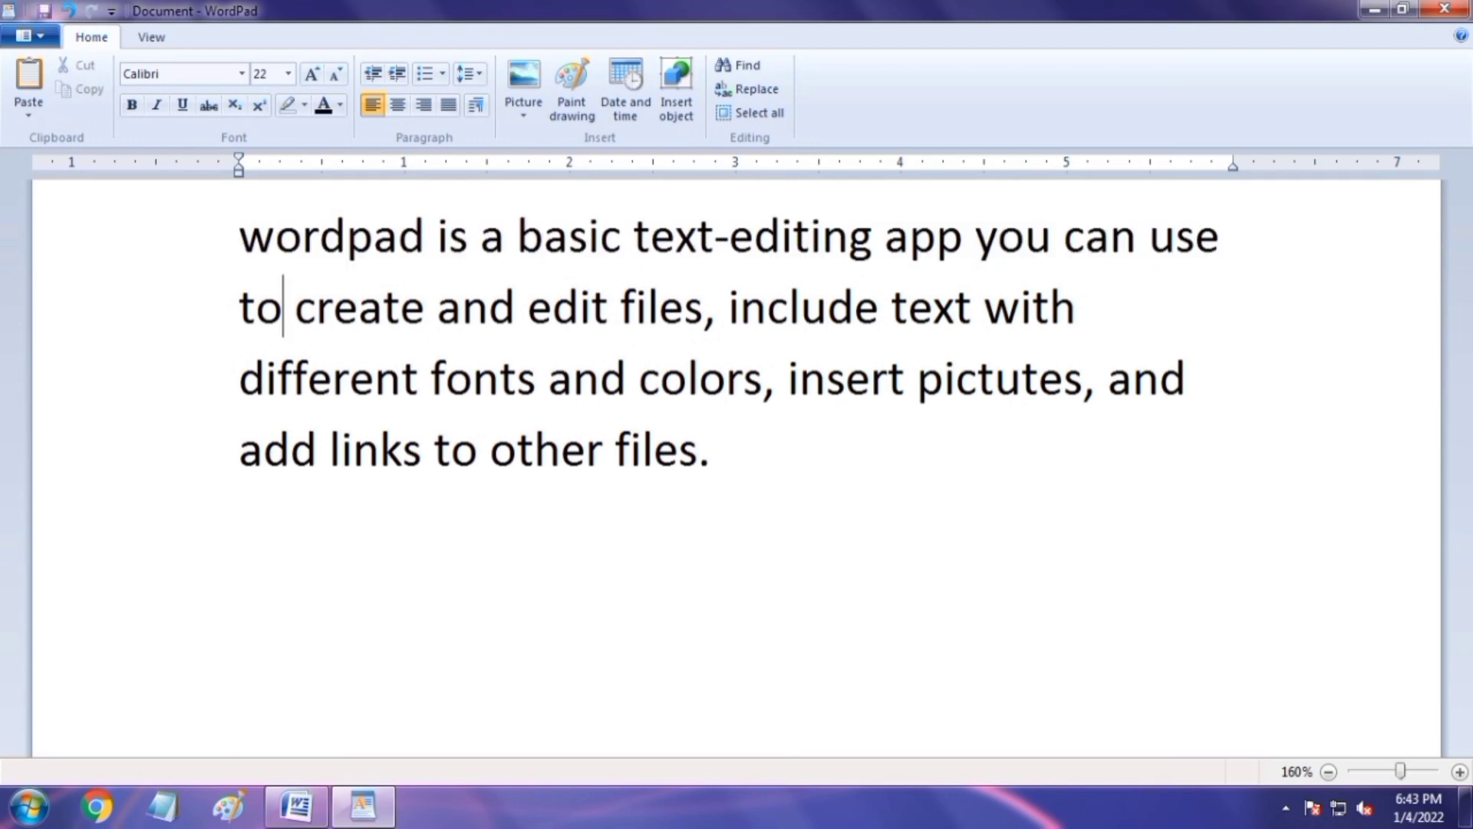
left_click_drag(240, 238, 710, 452)
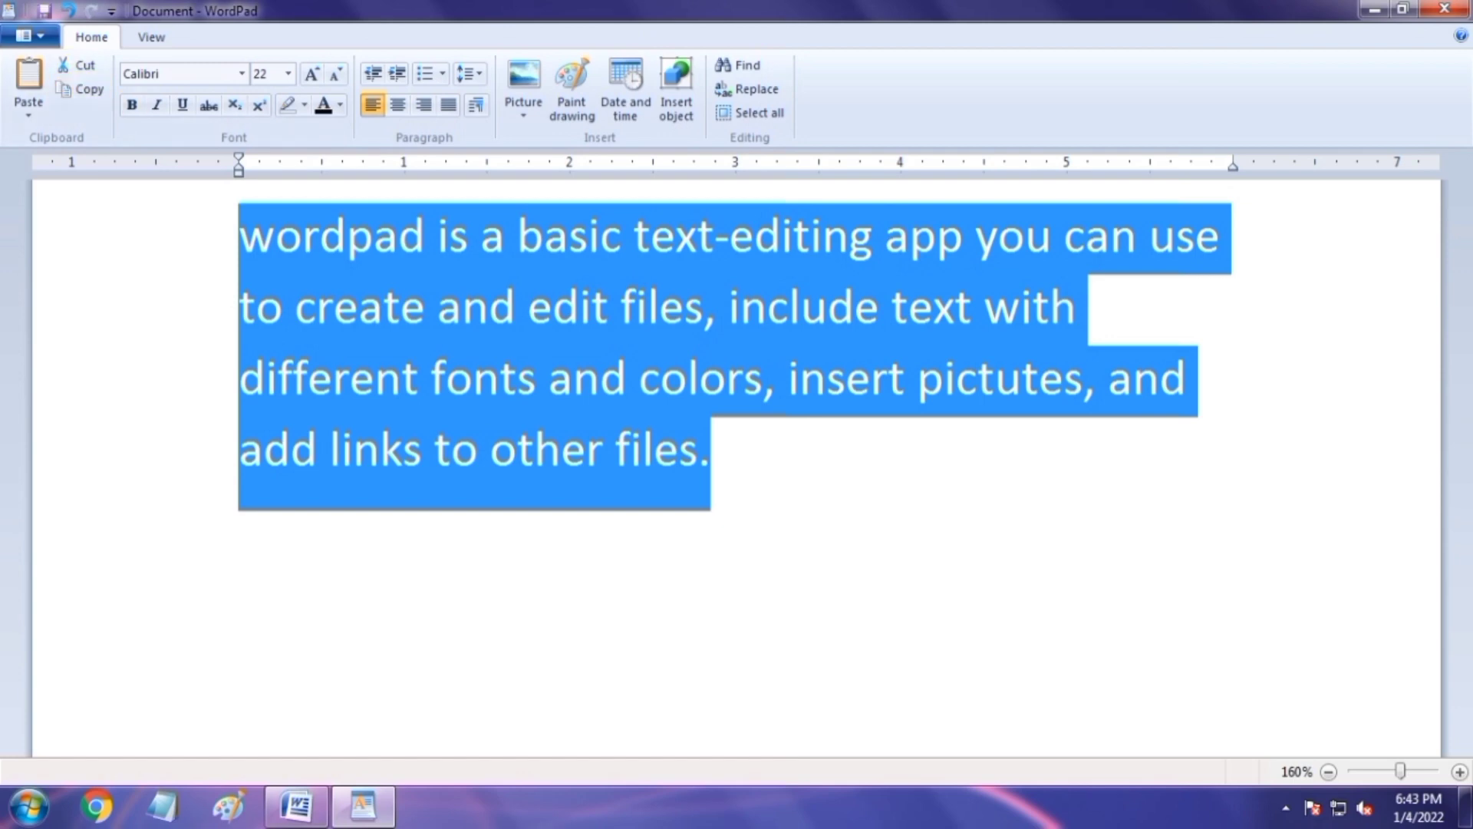
left_click(438, 307)
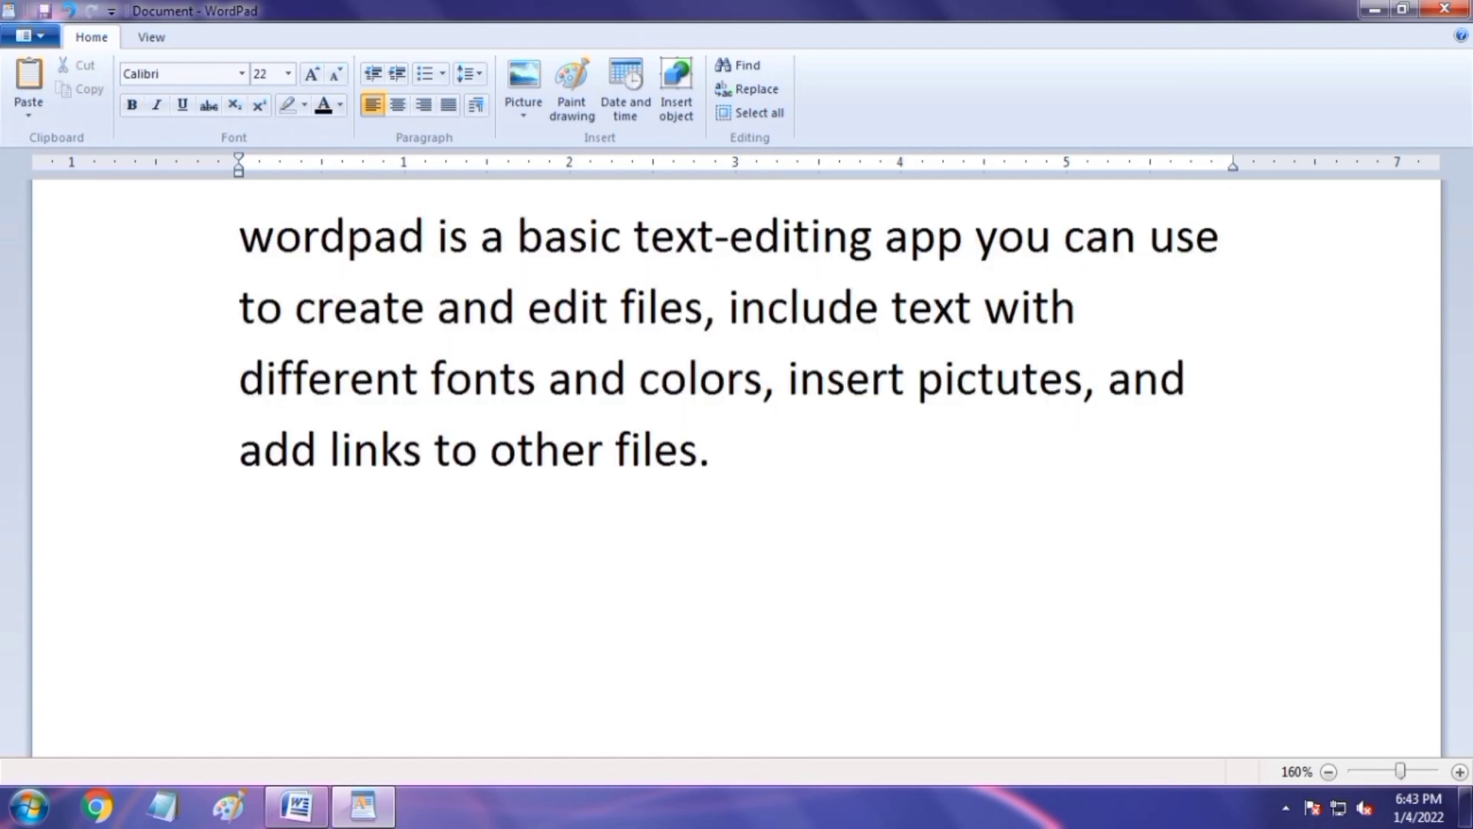
- Copy the whole paragraph and paste a duplicate of it on a new line beneath
left_click_drag(240, 238, 721, 452)
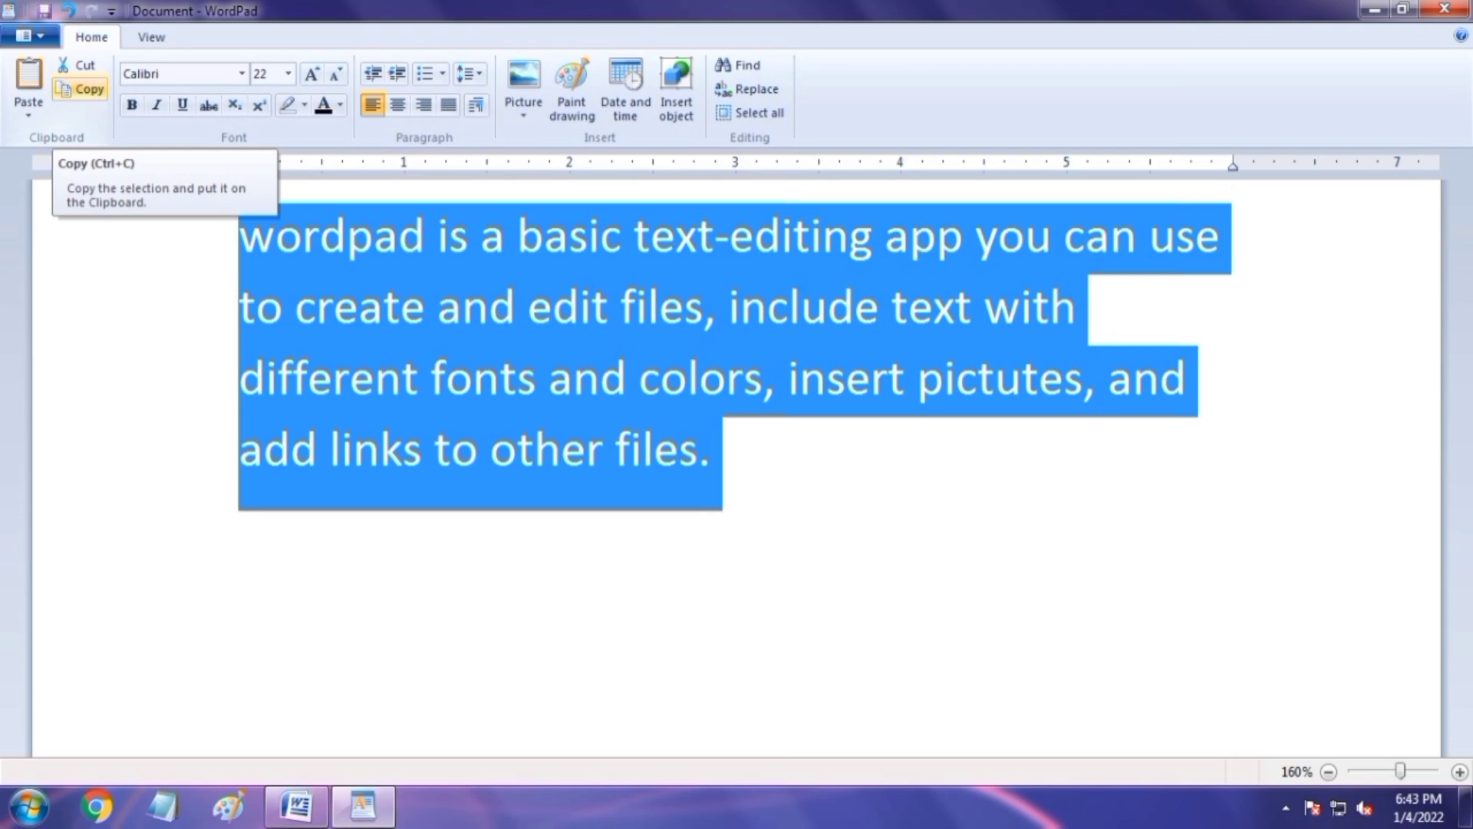
left_click(79, 89)
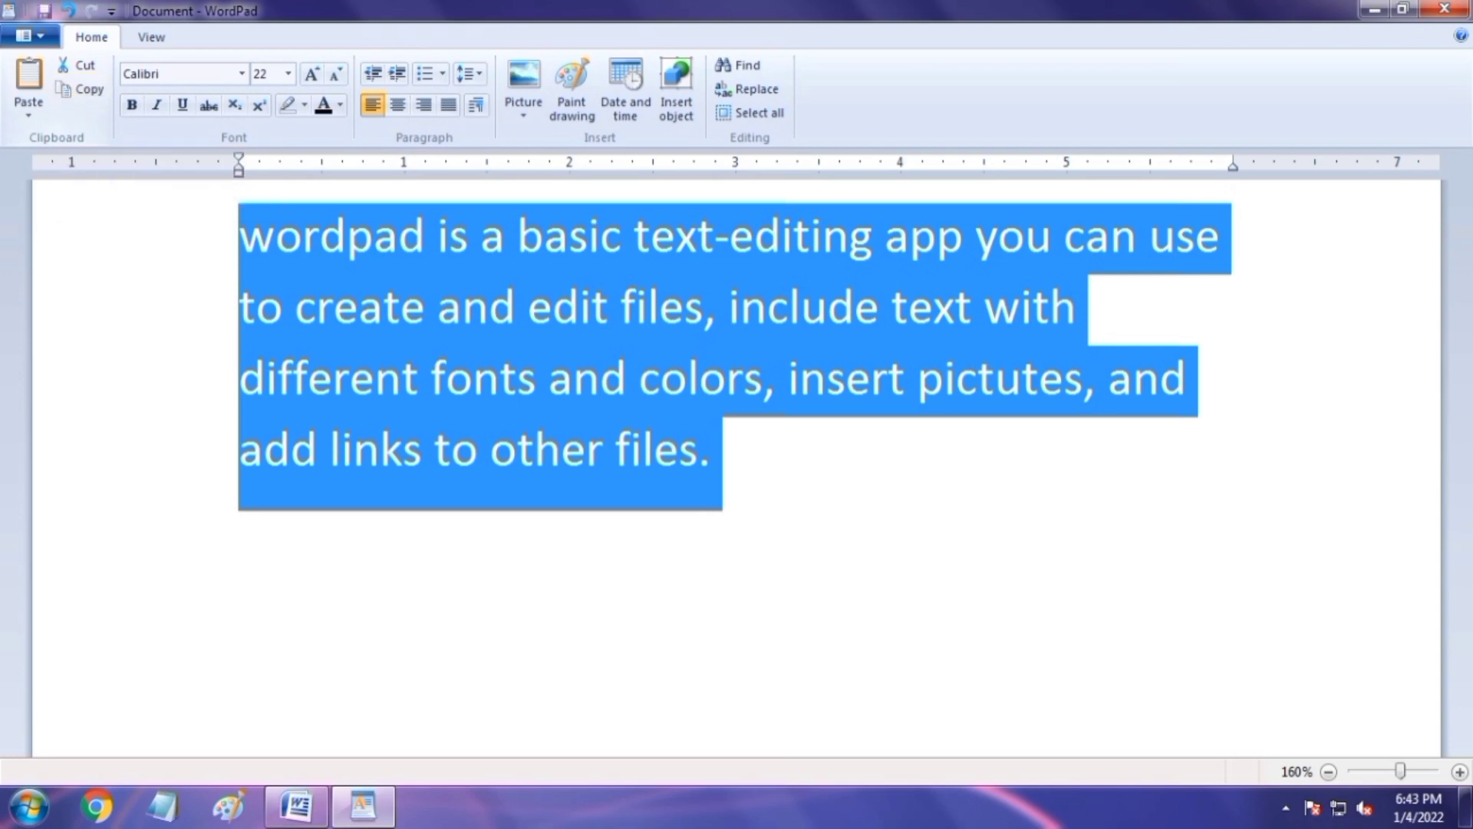
left_click(239, 541)
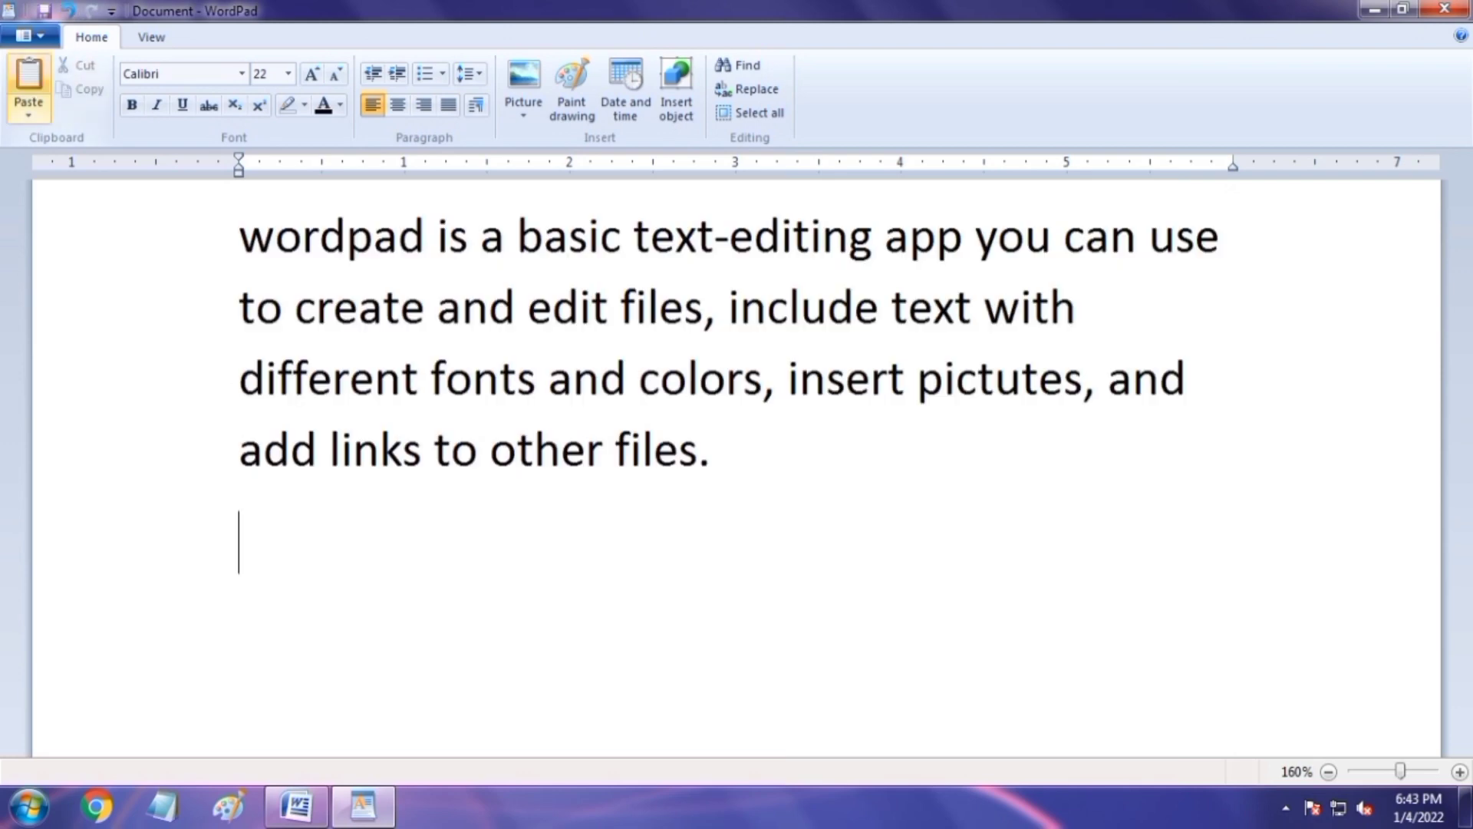
left_click(29, 84)
key("Return")
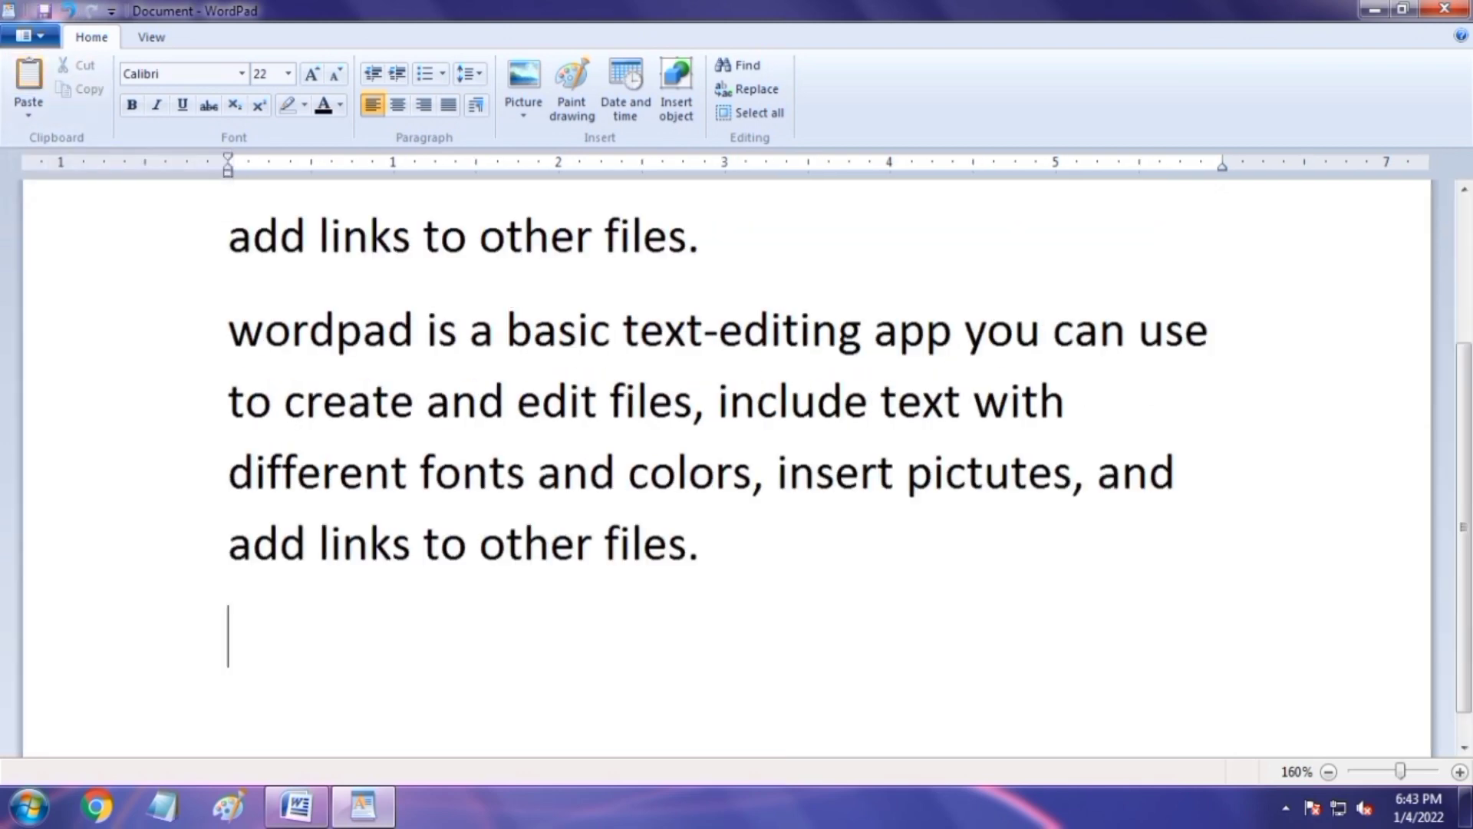
- Look over the original and pasted paragraphs and zoom out to 140% so both fit on screen
scroll(727, 468, "up", 1)
scroll(727, 468, "up", 2)
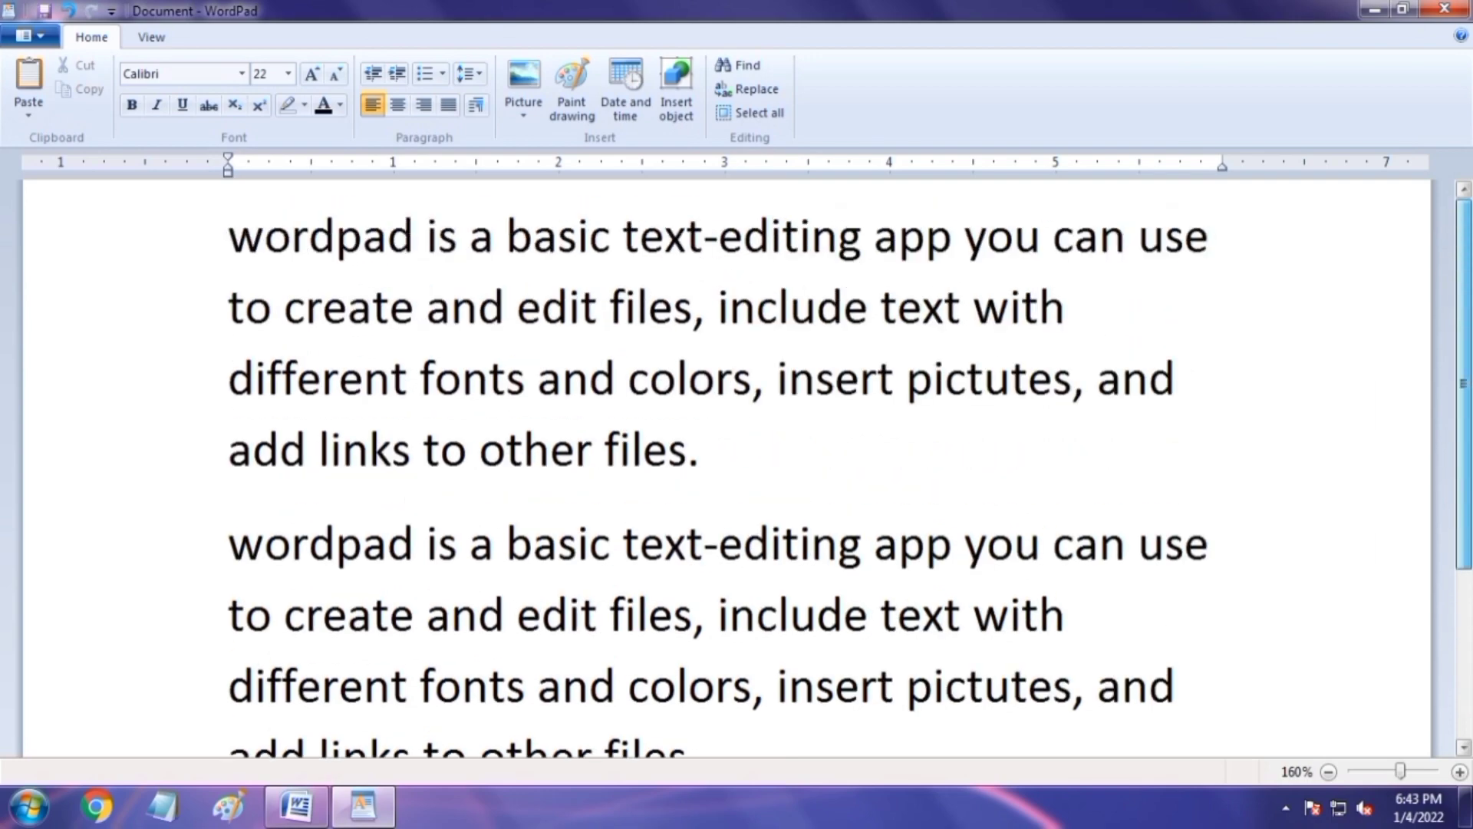
scroll(727, 468, "down", 2)
scroll(727, 468, "up", 2)
scroll(728, 468, "down", 2)
scroll(728, 468, "up", 2)
scroll(728, 468, "down", 1)
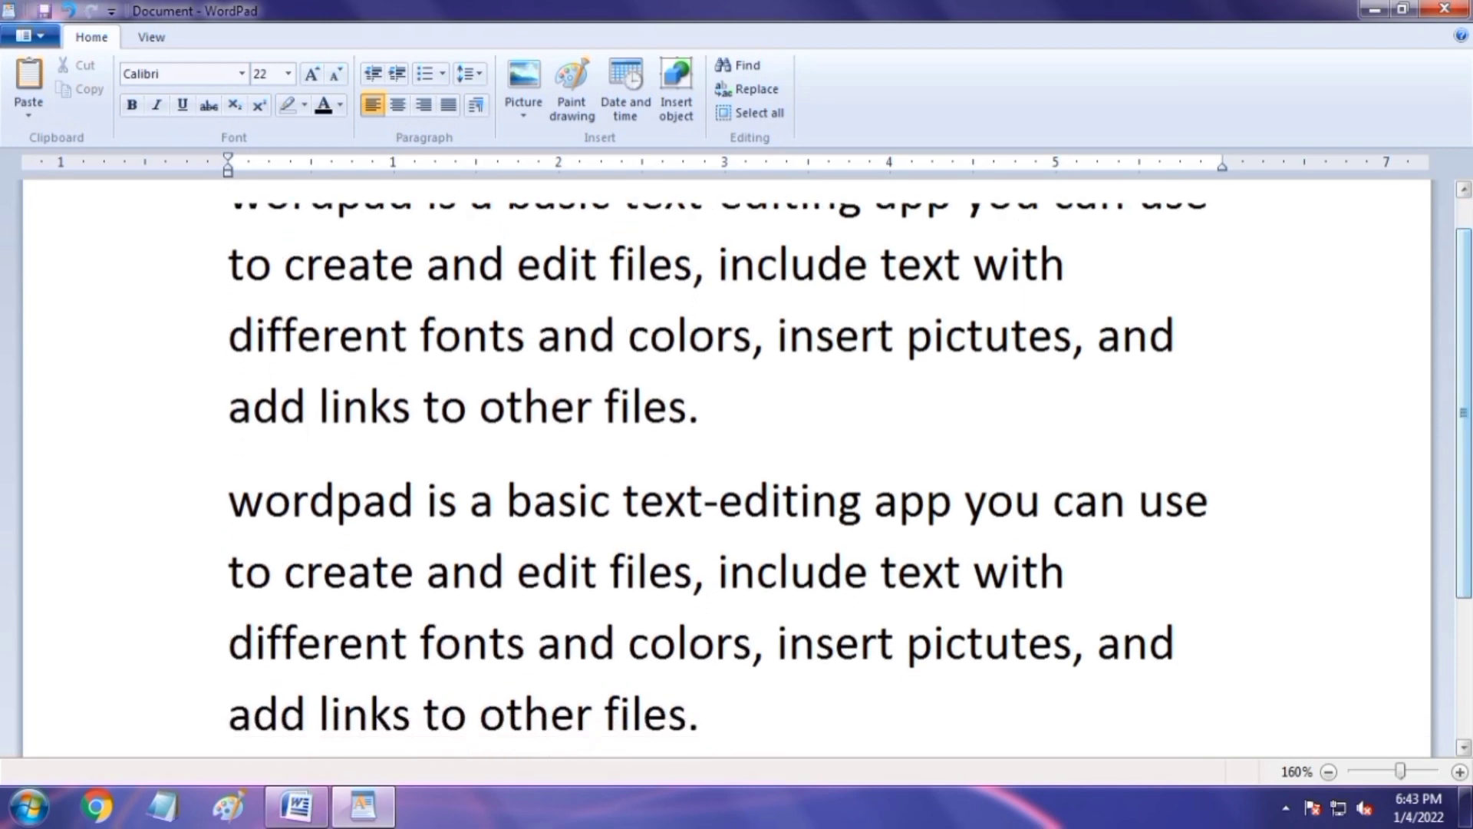
left_click(1328, 772)
left_click(1328, 772)
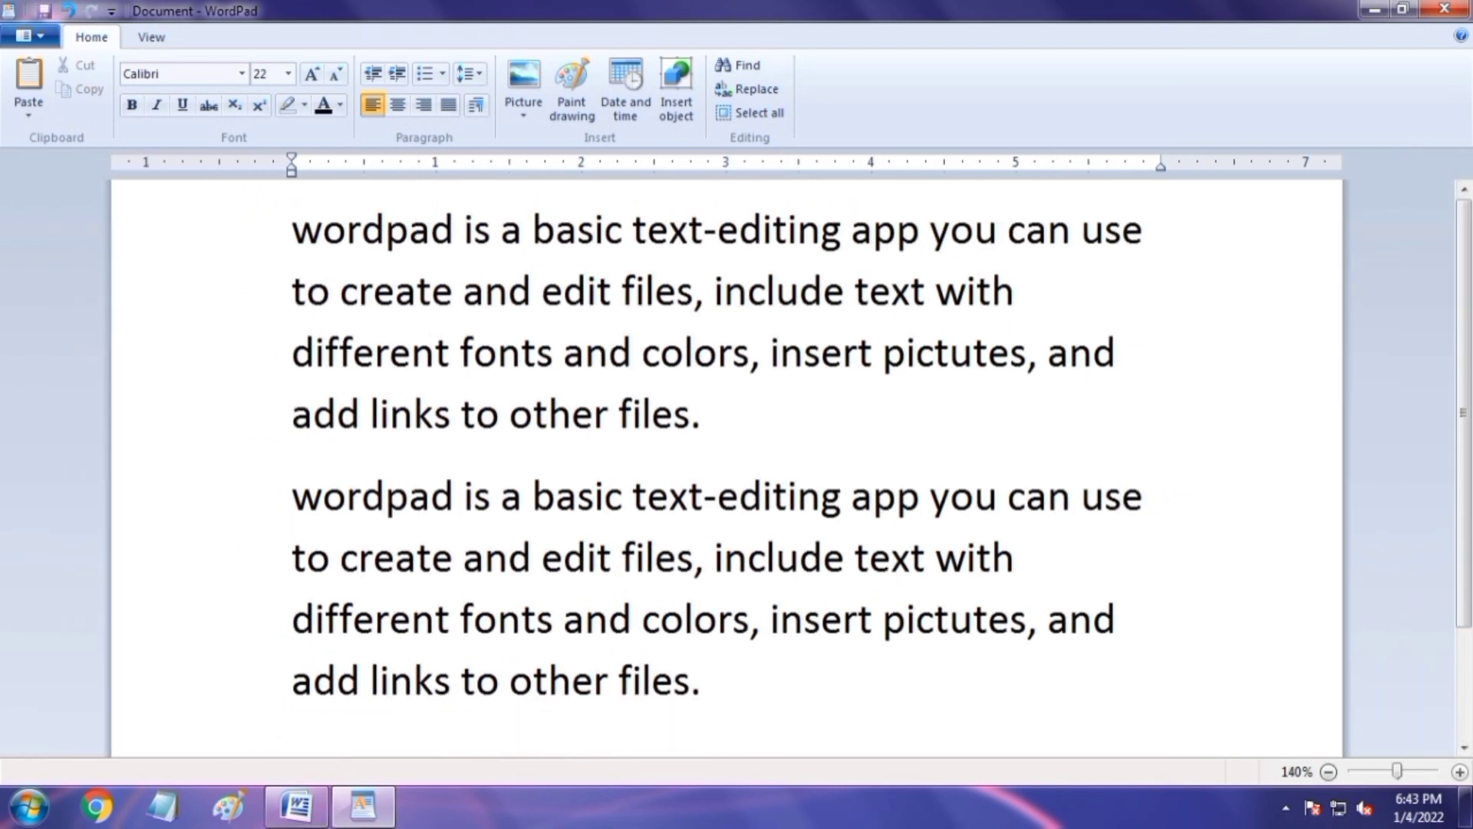
- Highlight the original paragraph and its pasted copy in turn to compare them
left_click_drag(291, 230, 708, 430)
left_click_drag(292, 498, 707, 690)
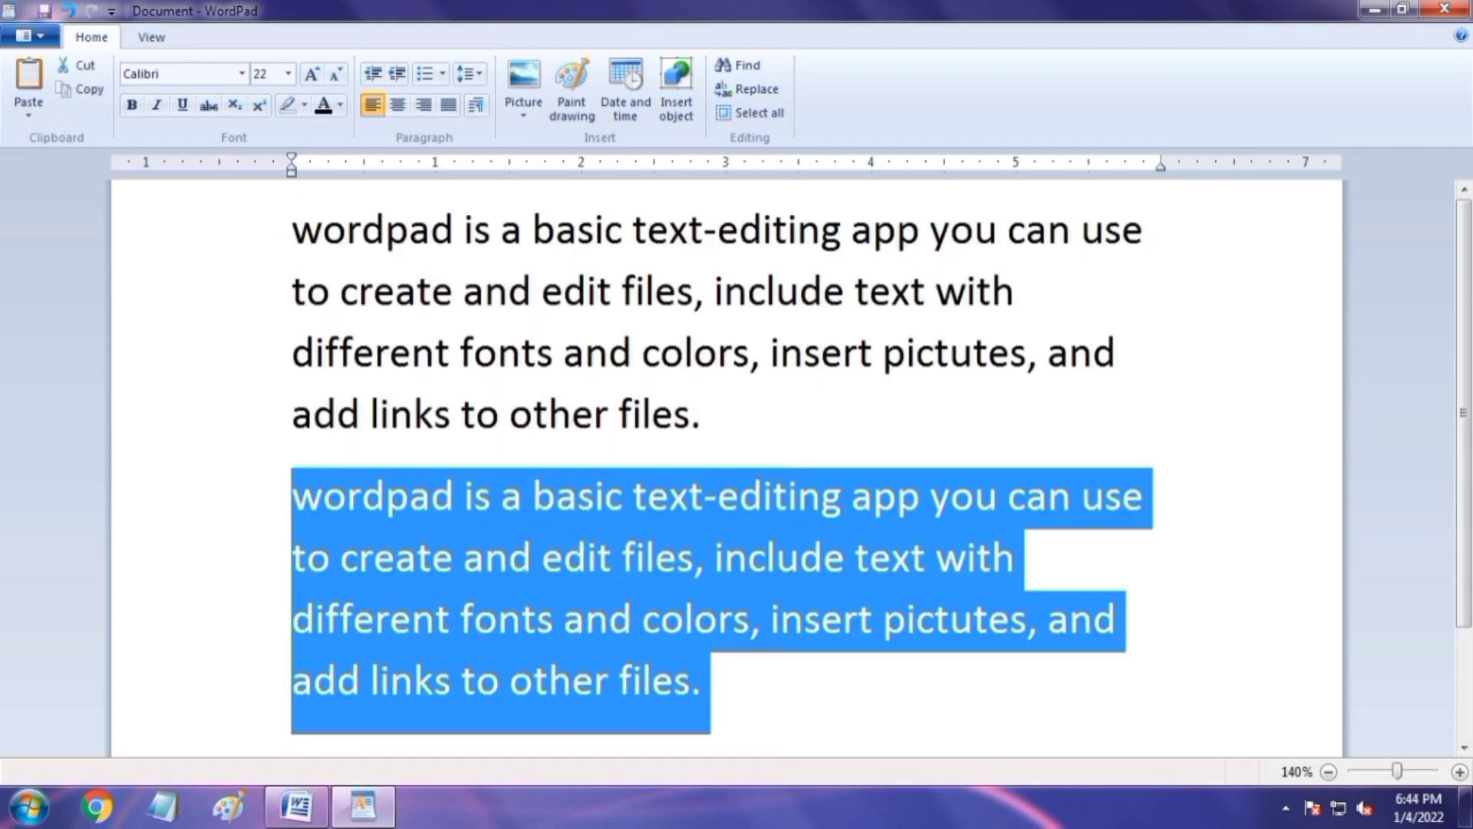
left_click(704, 683)
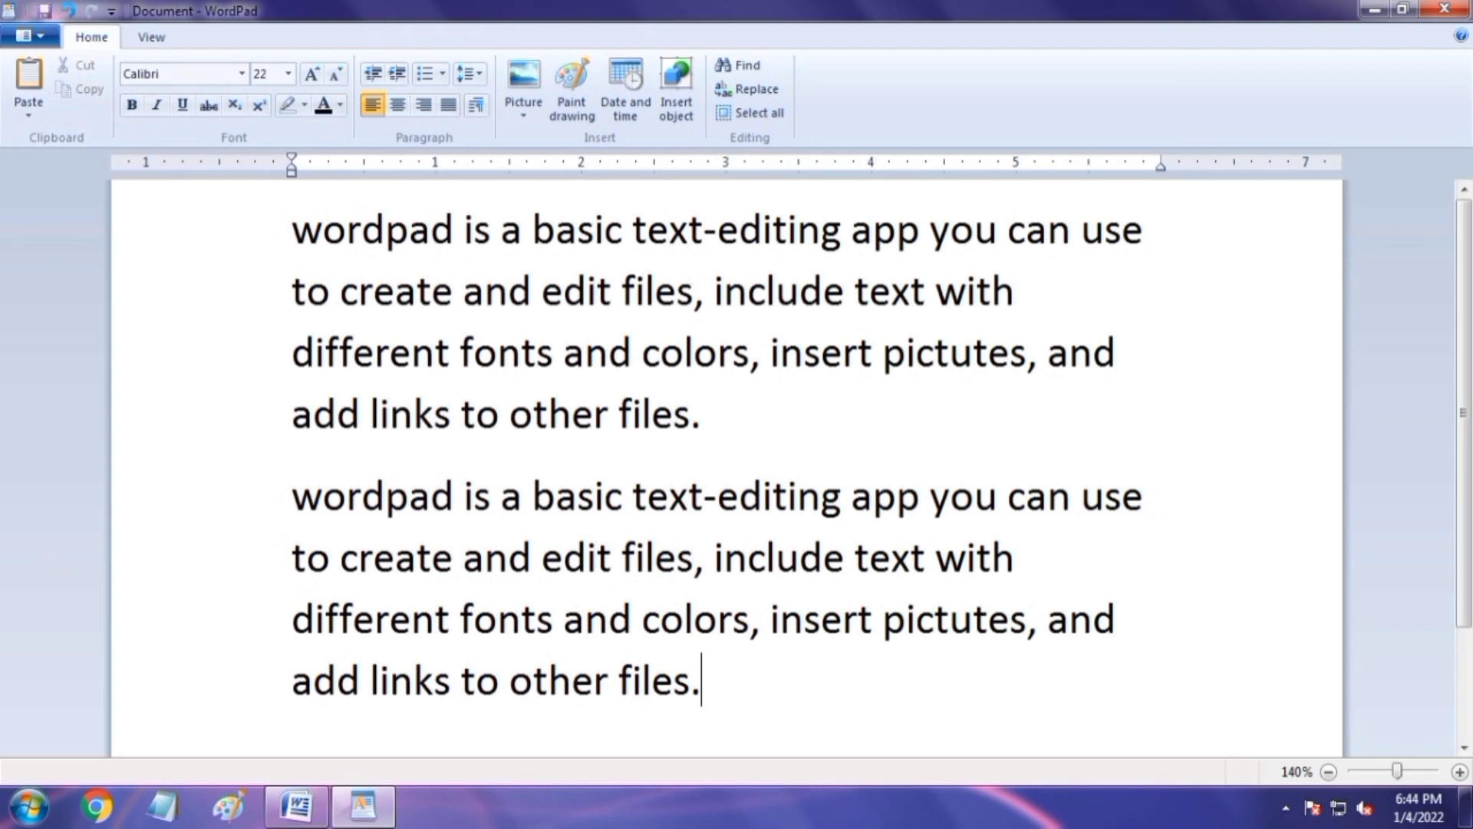
- Cut the word "wordpad" from the start of the first paragraph and paste it after "other files." at that paragraph's end
left_click_drag(292, 230, 454, 230)
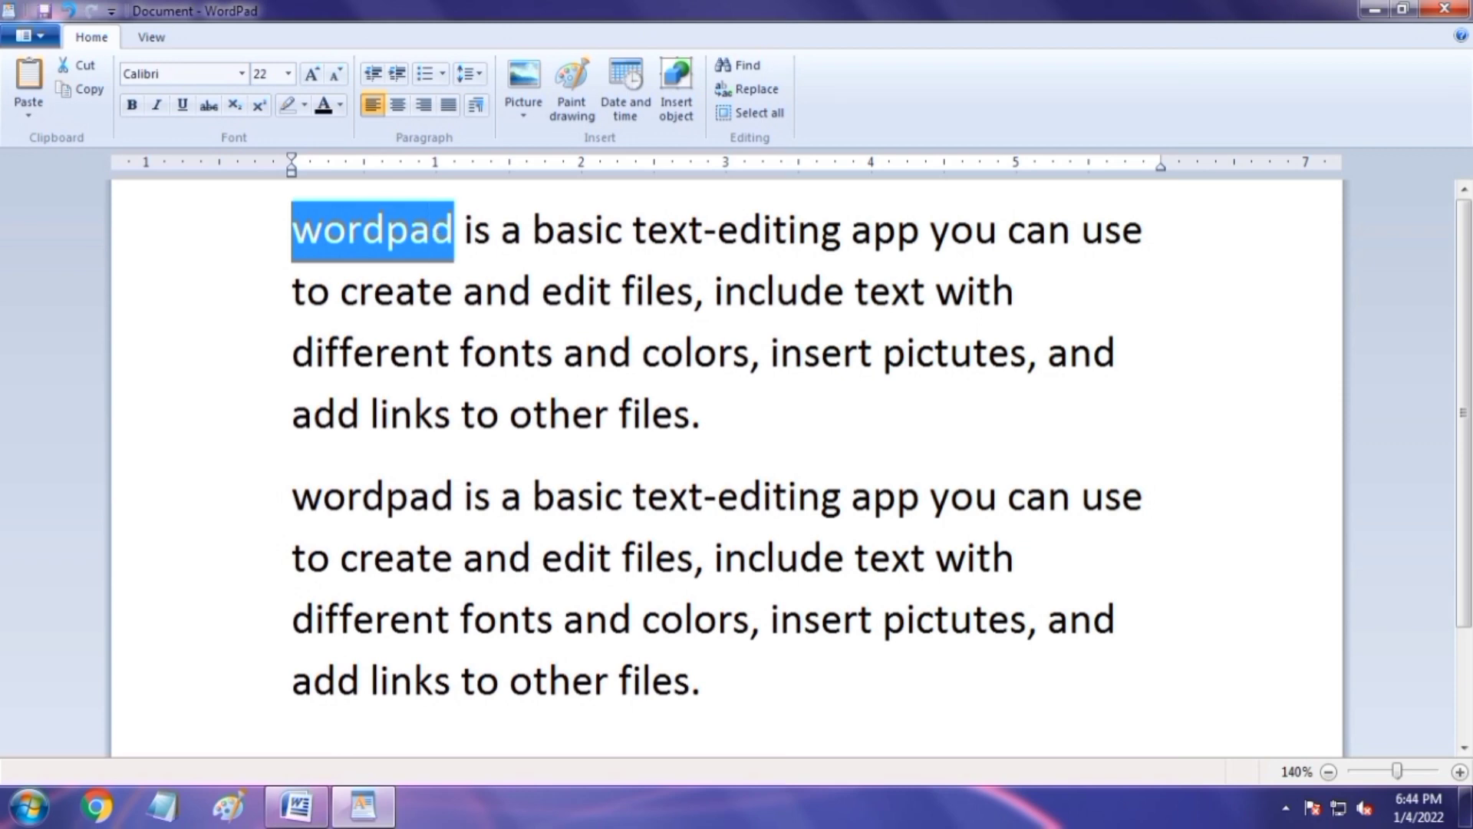
left_click(702, 415)
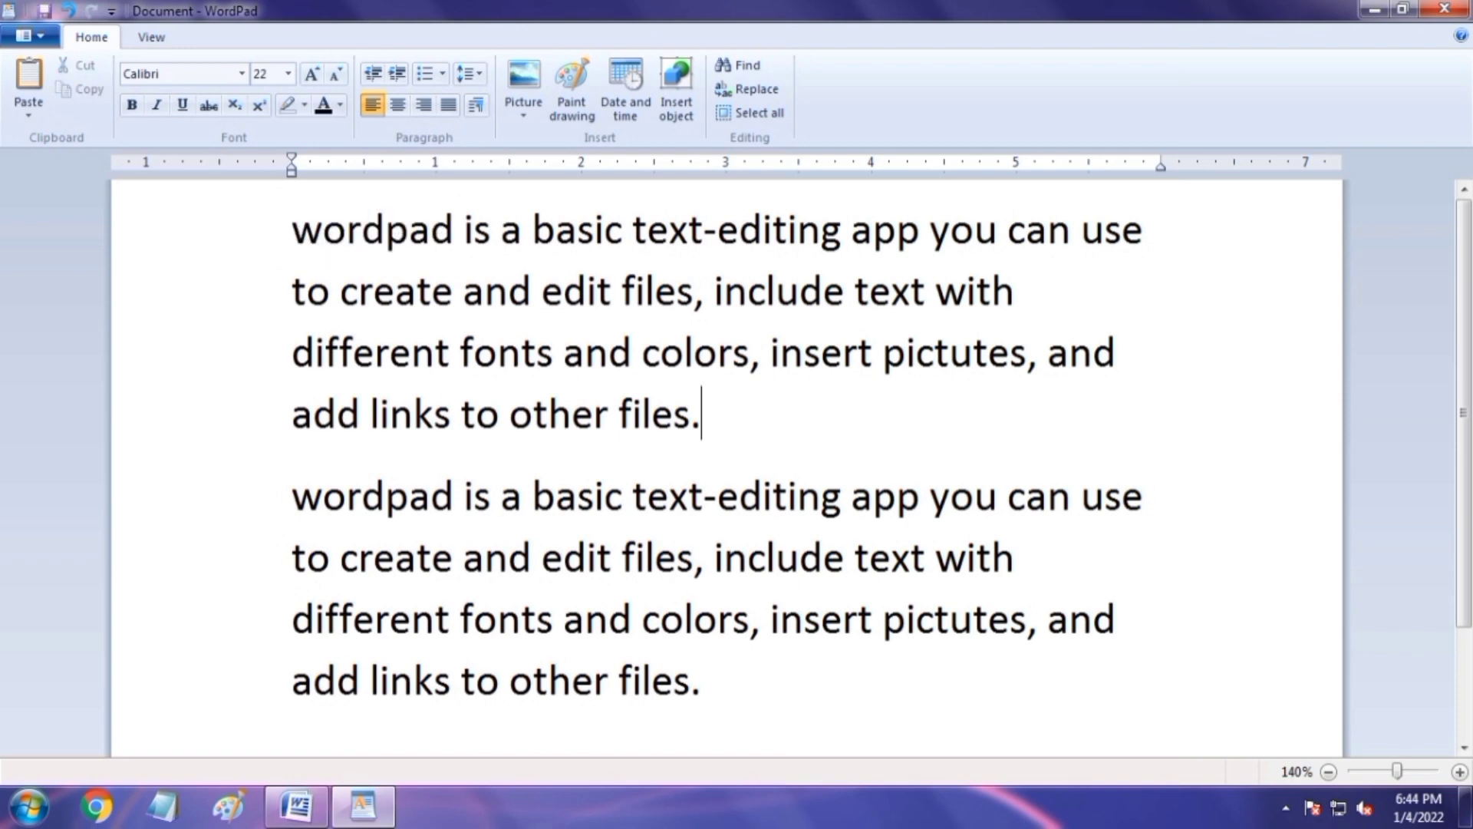
left_click(270, 230)
left_click(291, 230)
left_click_drag(454, 230, 292, 230)
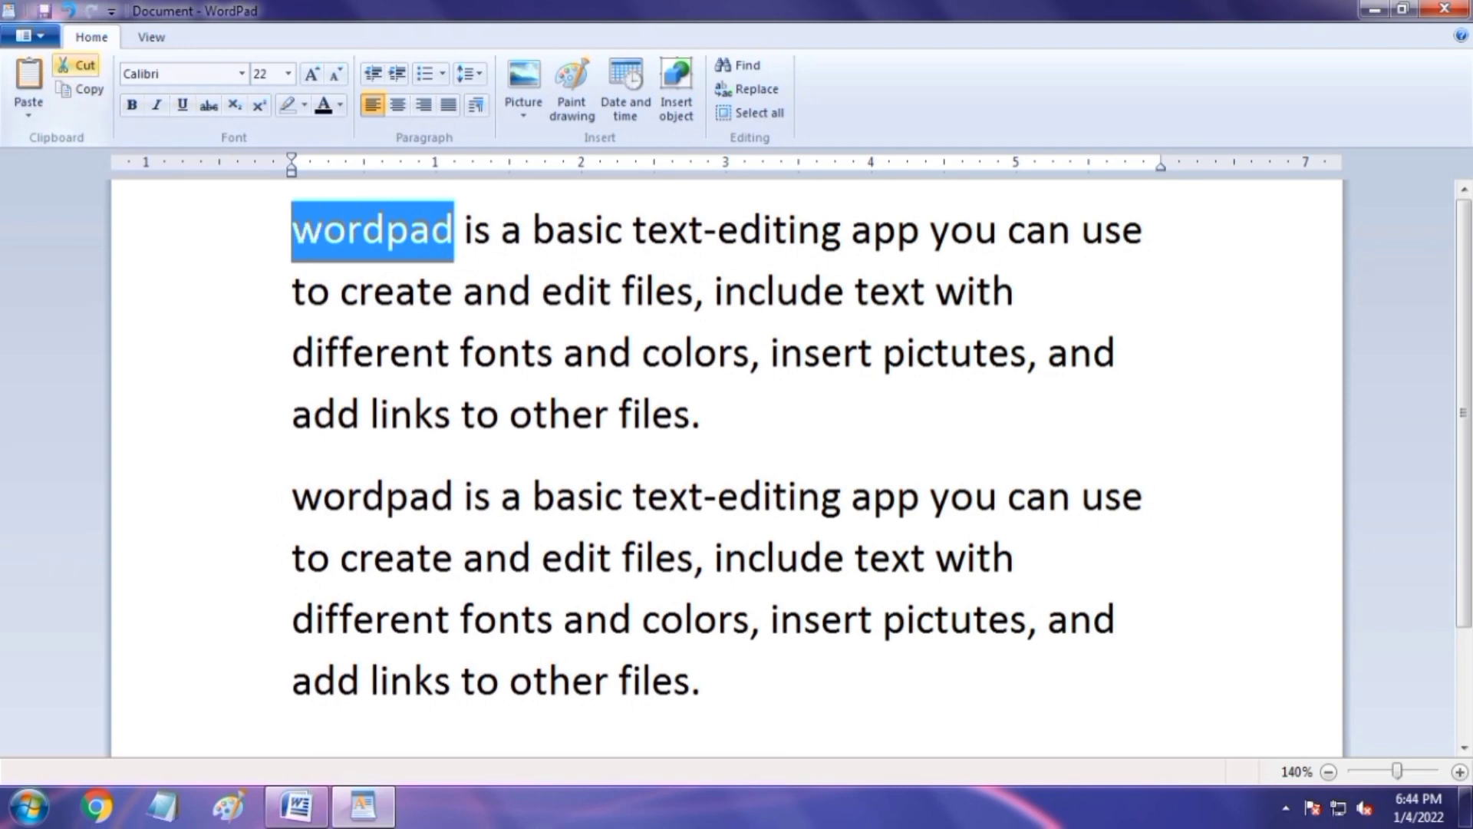
left_click(80, 65)
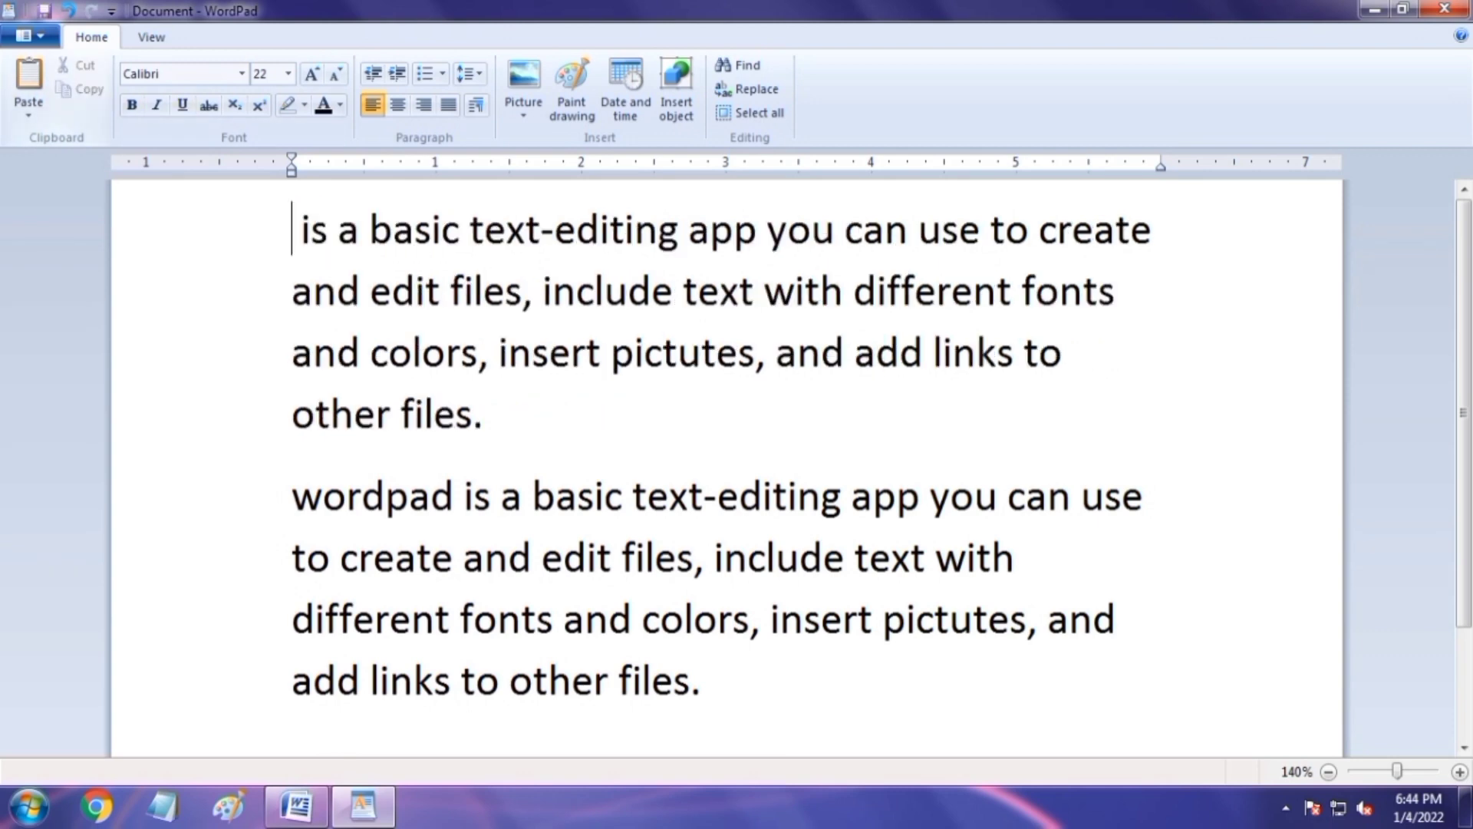
left_click(485, 414)
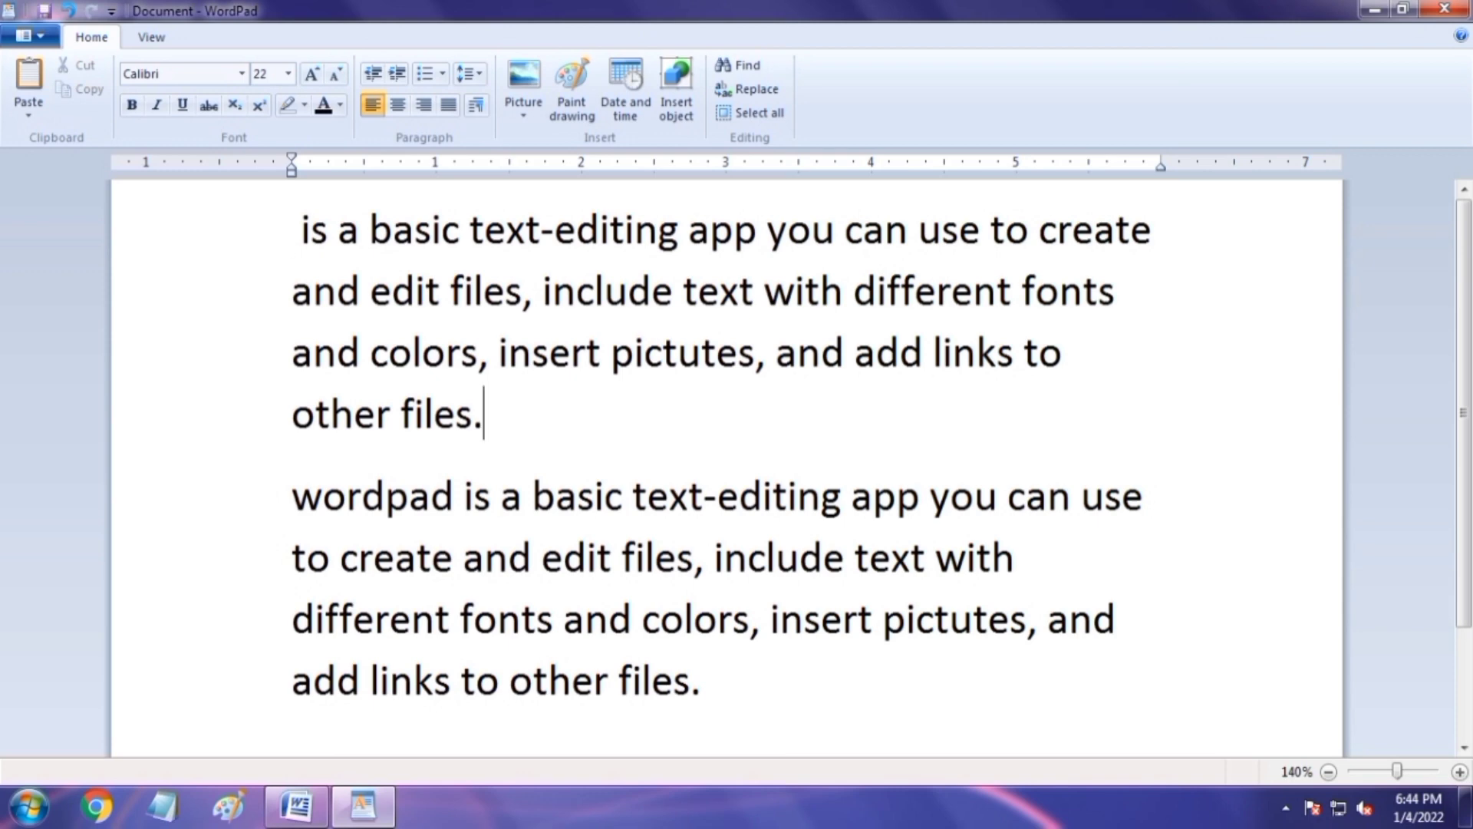
left_click(28, 85)
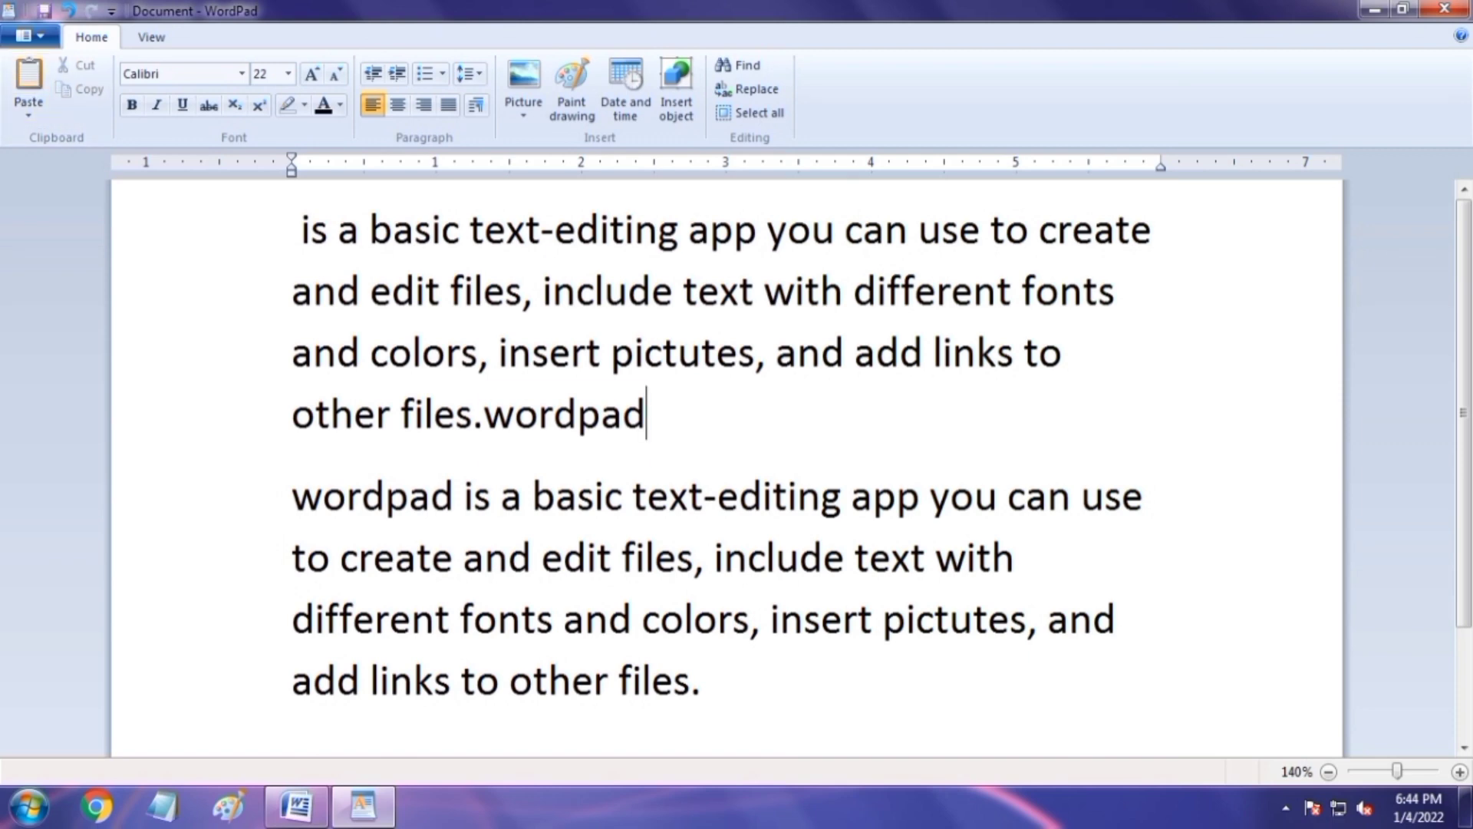
- Cut the pasted "wordpad" from the end of the first paragraph and place the cursor back at the paragraph's start
double_click(564, 415)
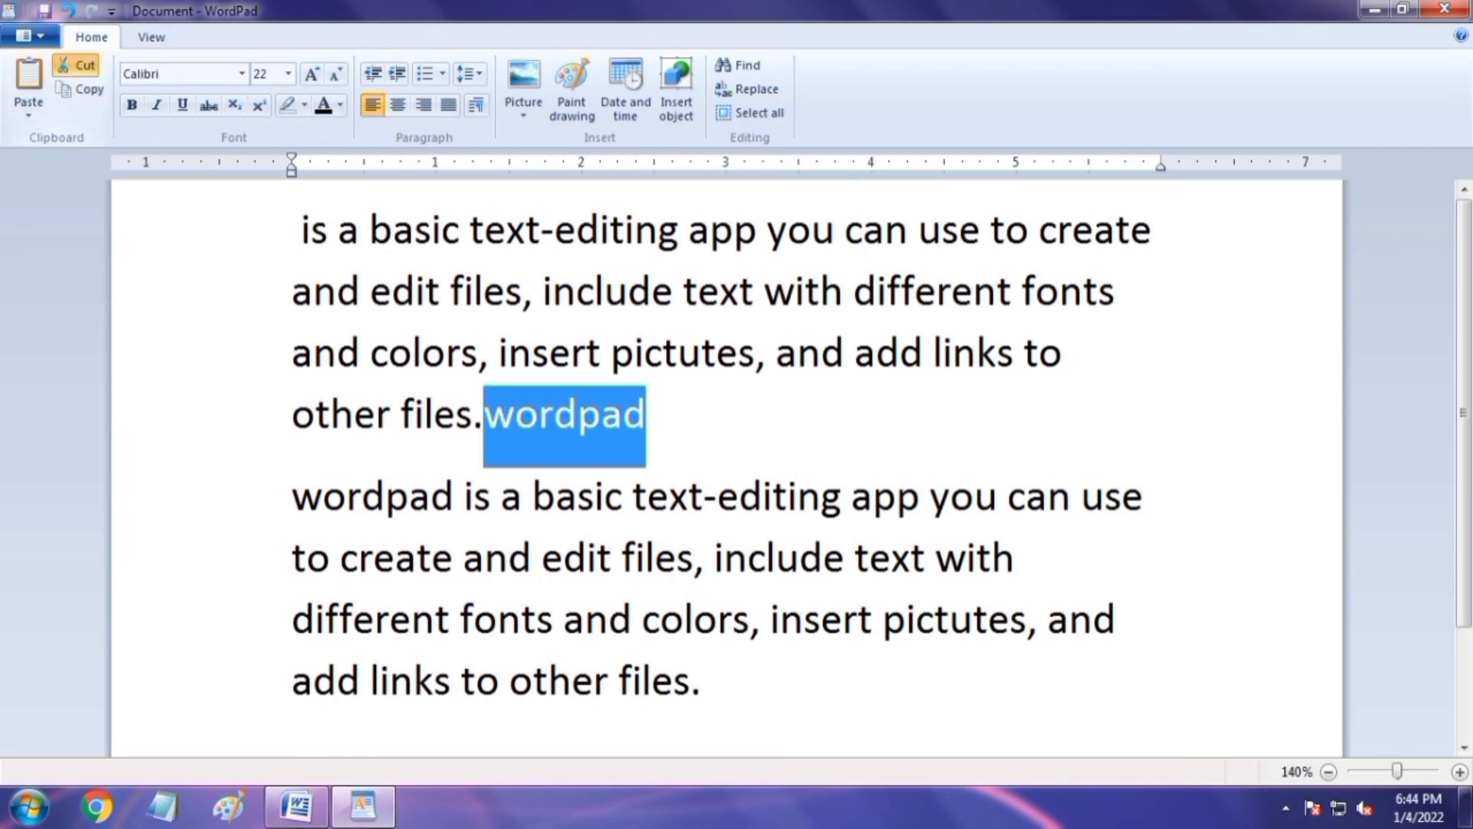
left_click(77, 66)
left_click(281, 231)
left_click(293, 232)
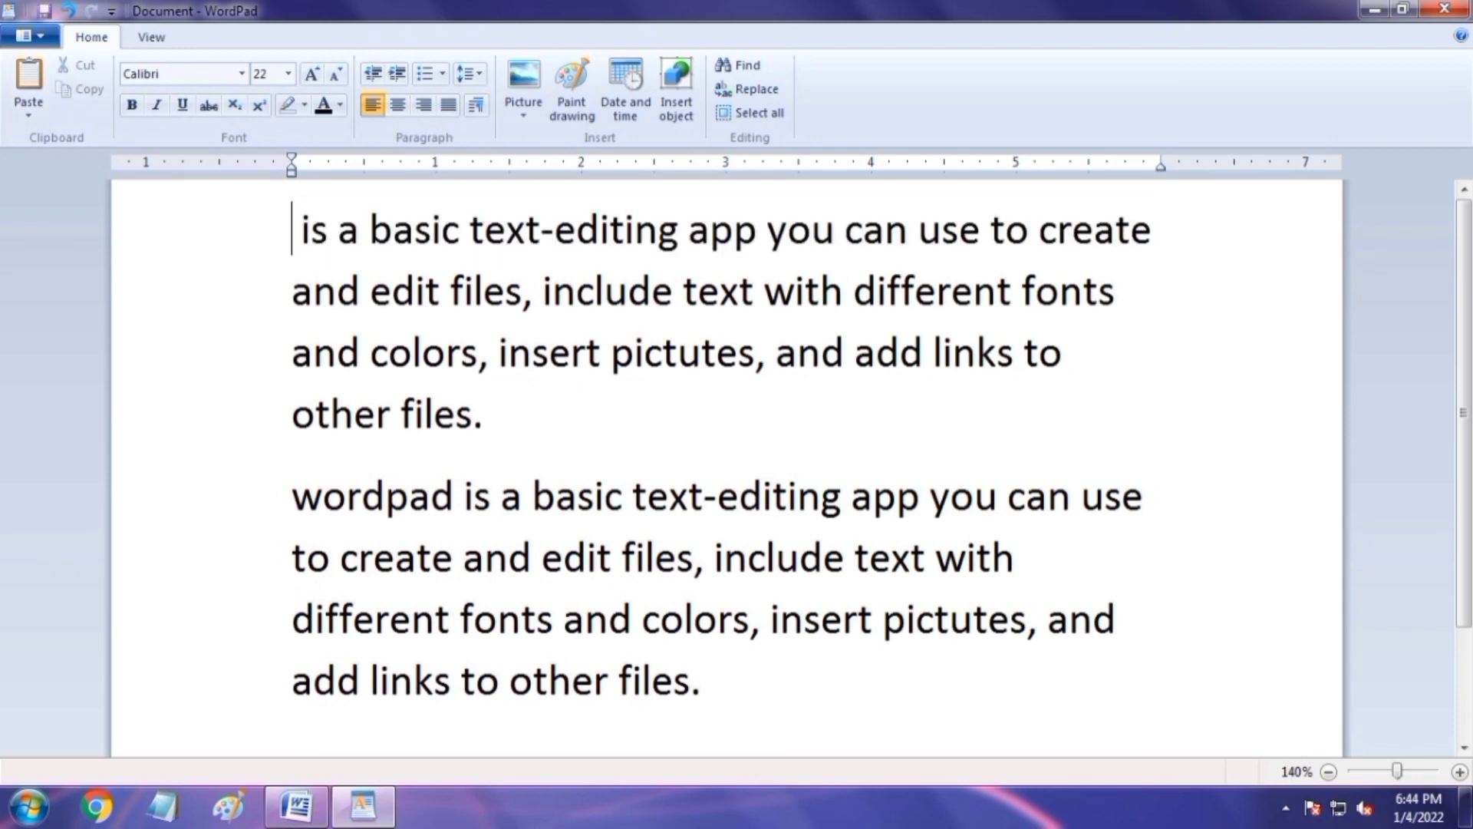
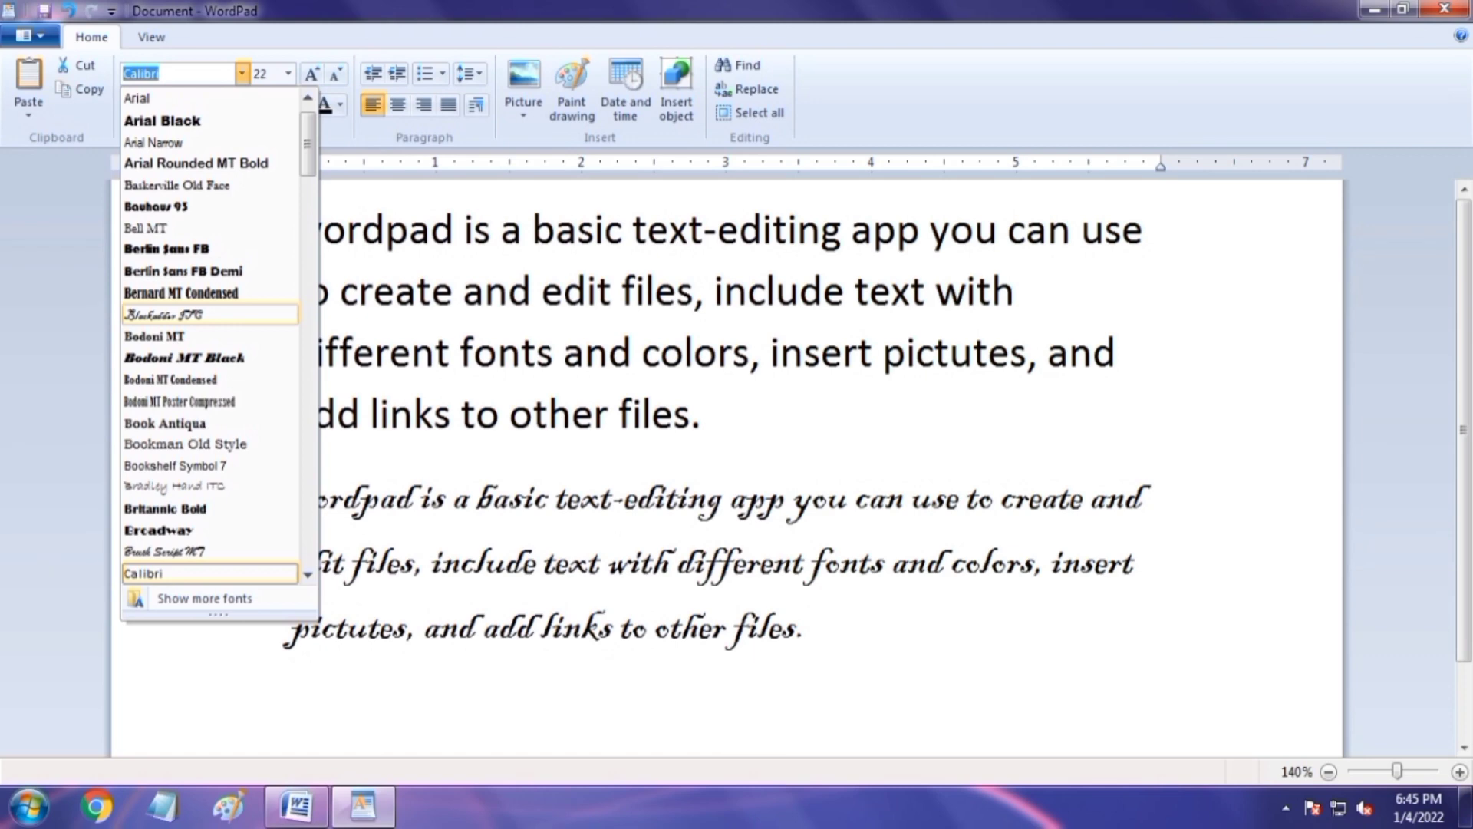
- Compare the fonts of the first and second paragraphs by placing the cursor in each of them
left_click(546, 414)
left_click(828, 499)
left_click(718, 353)
left_click(729, 498)
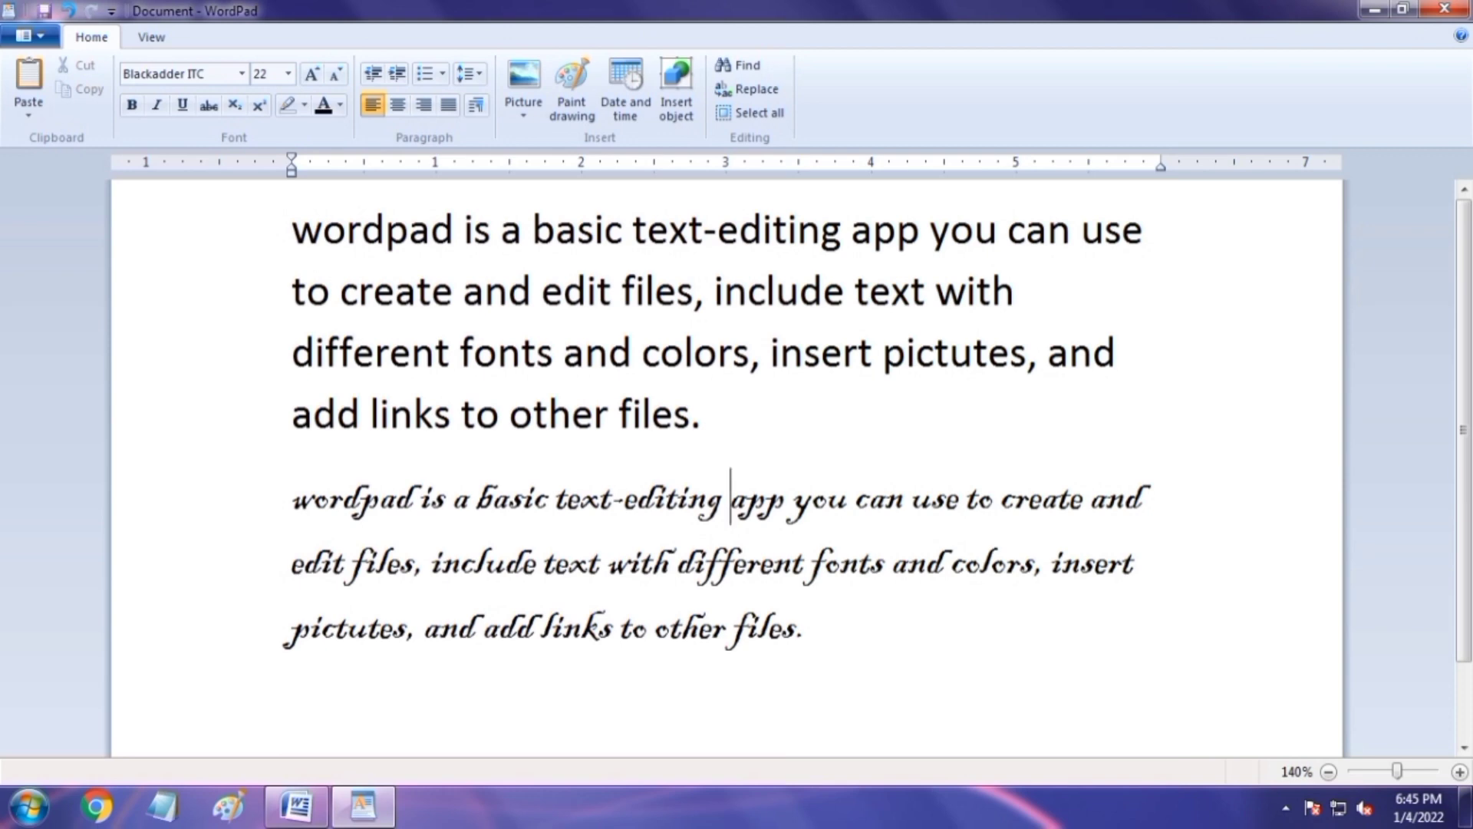
- Set the first paragraph's text from "different fonts" through "other files." to font size 36
left_click(702, 415)
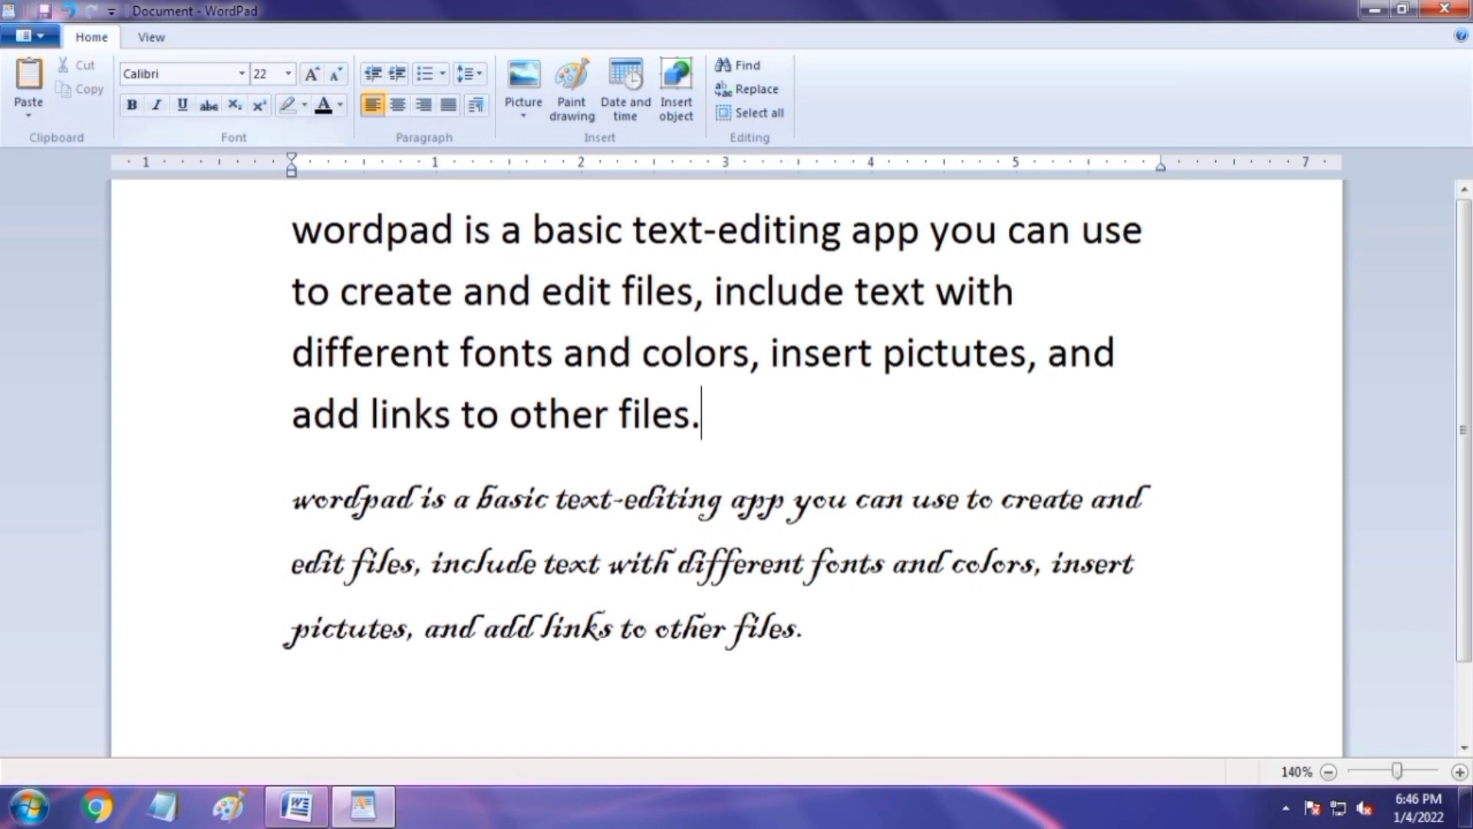
left_click(288, 72)
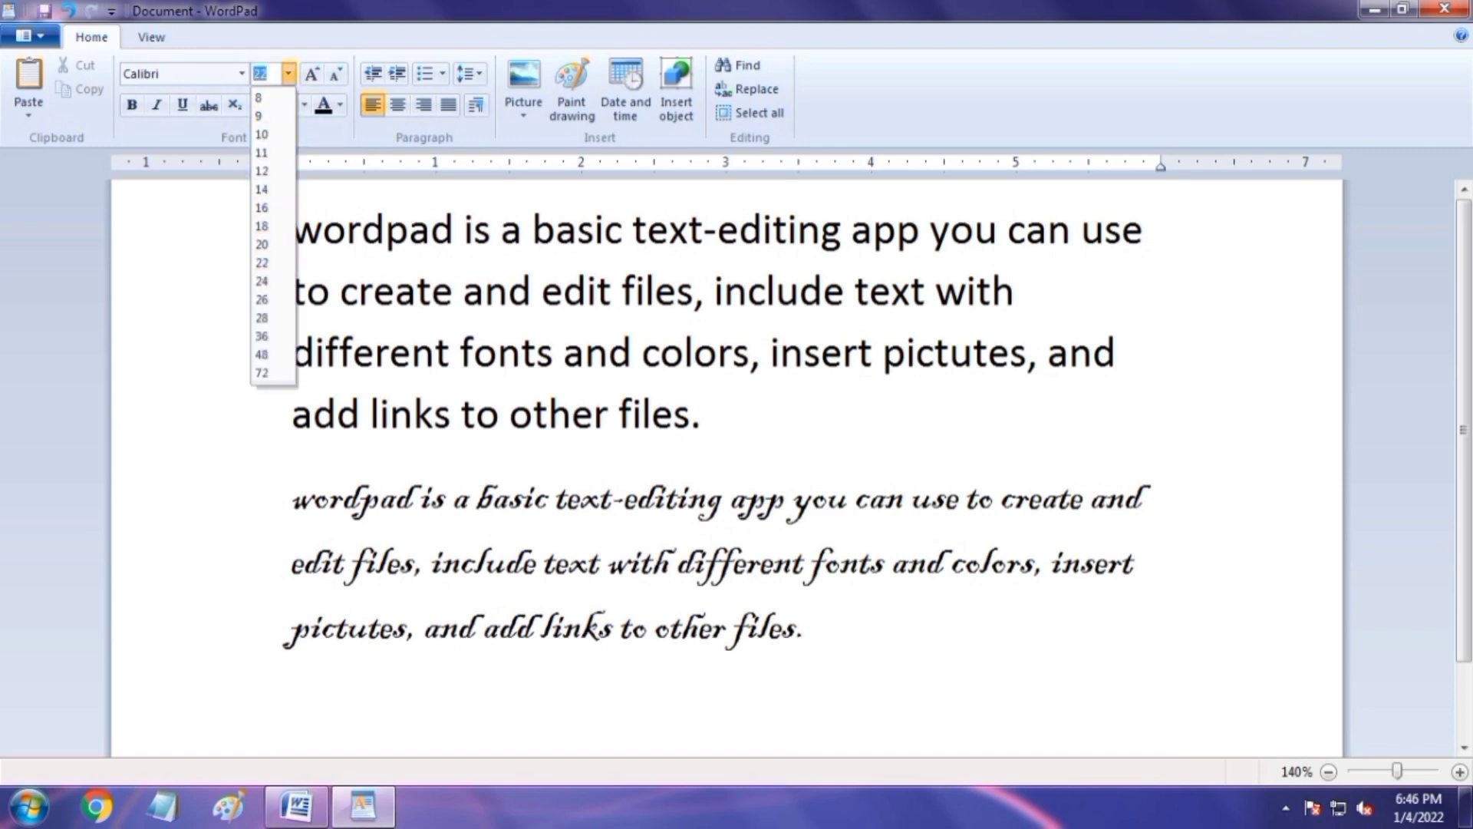
left_click(703, 414)
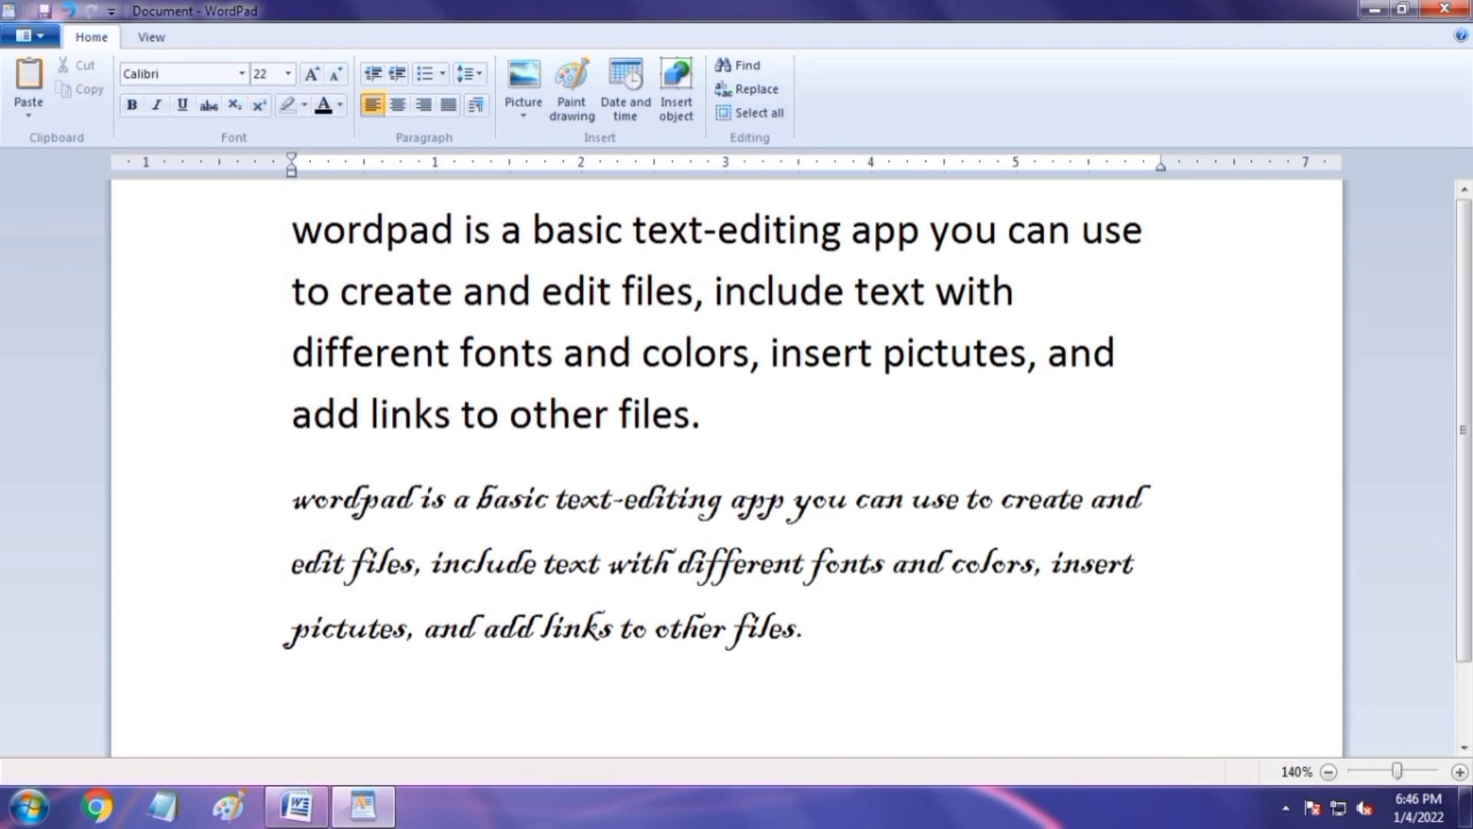
left_click_drag(292, 353, 710, 415)
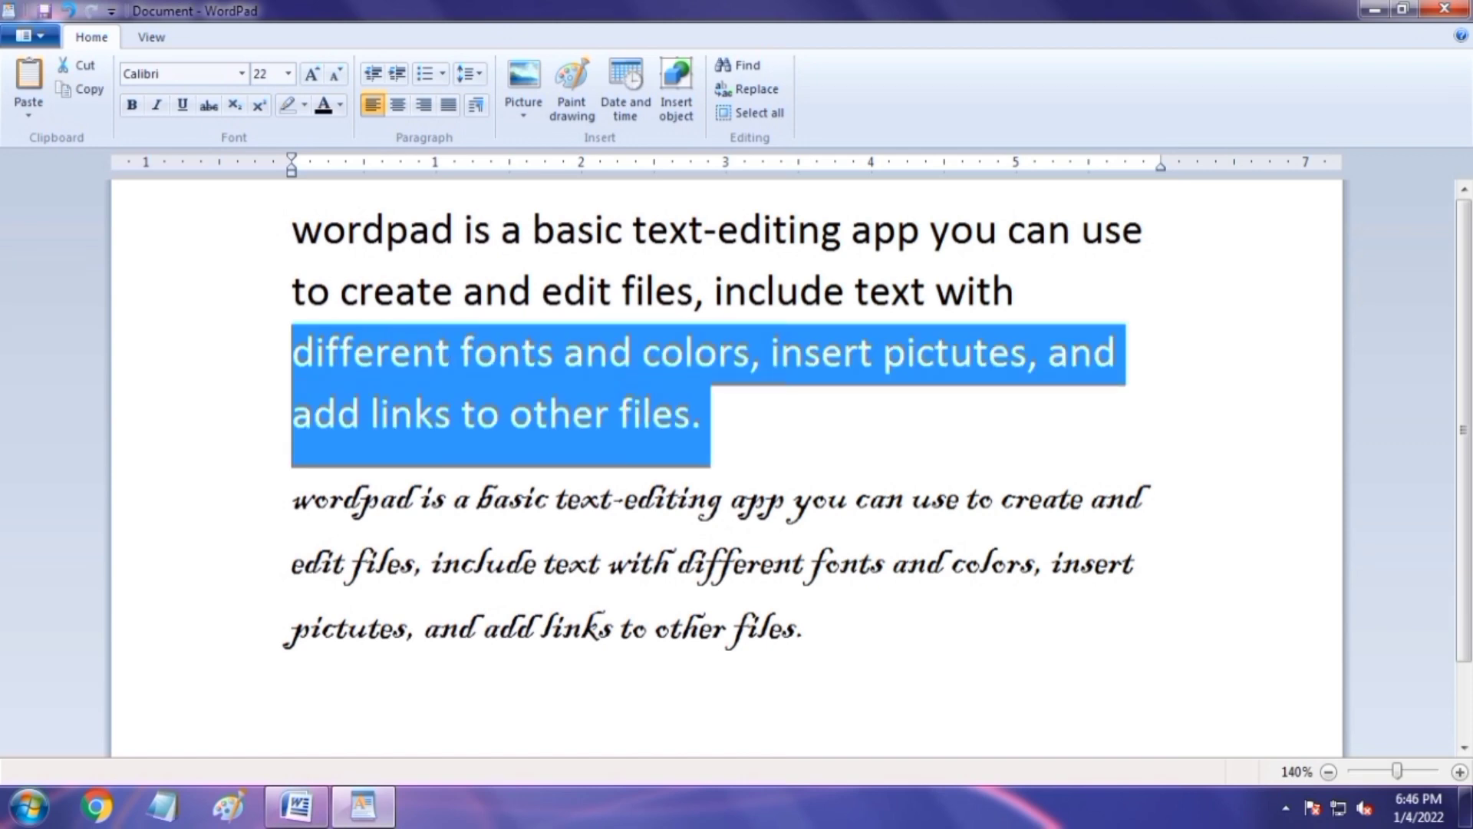
left_click(288, 73)
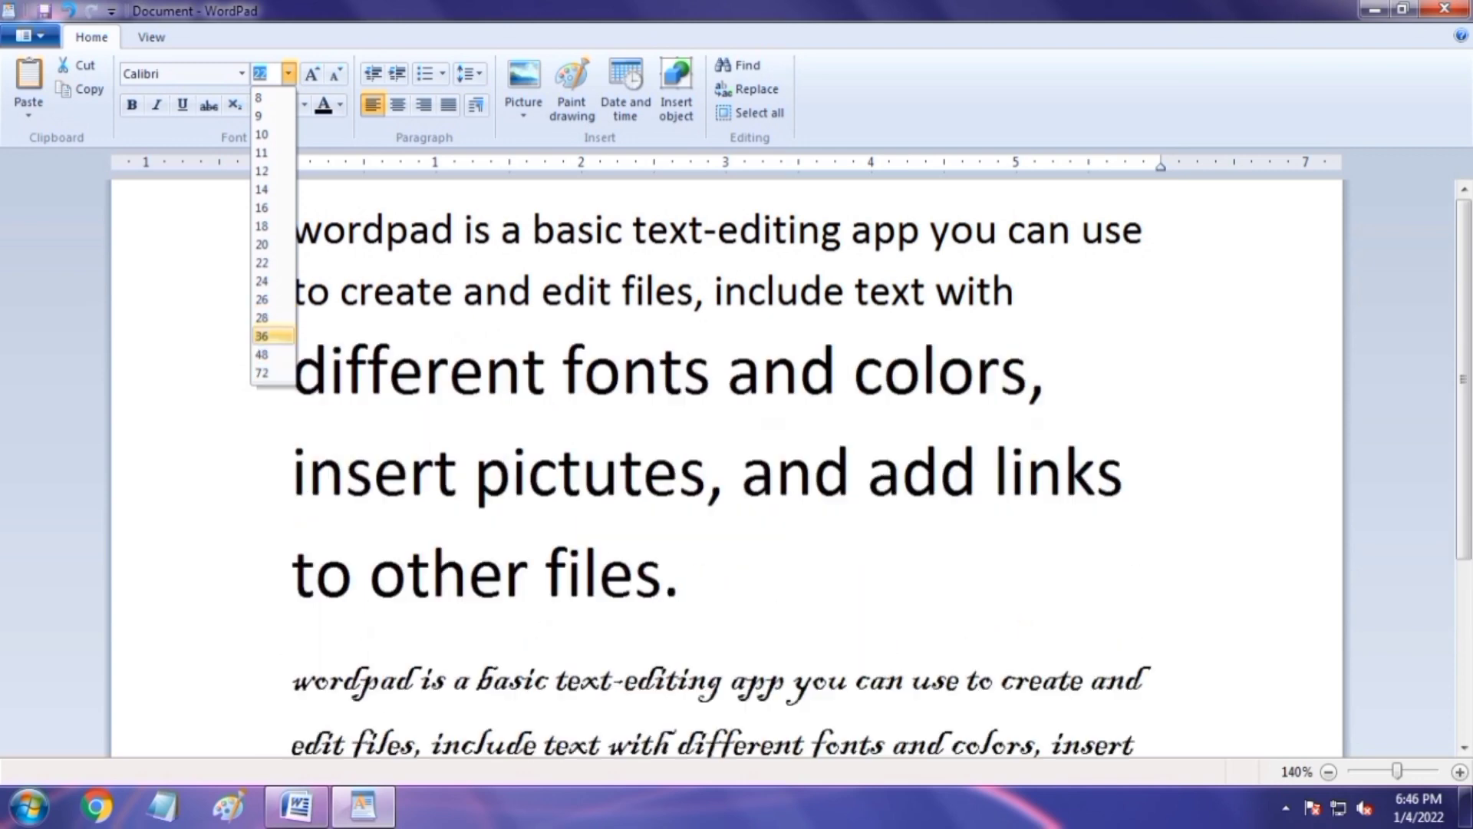
left_click(265, 335)
left_click(485, 370)
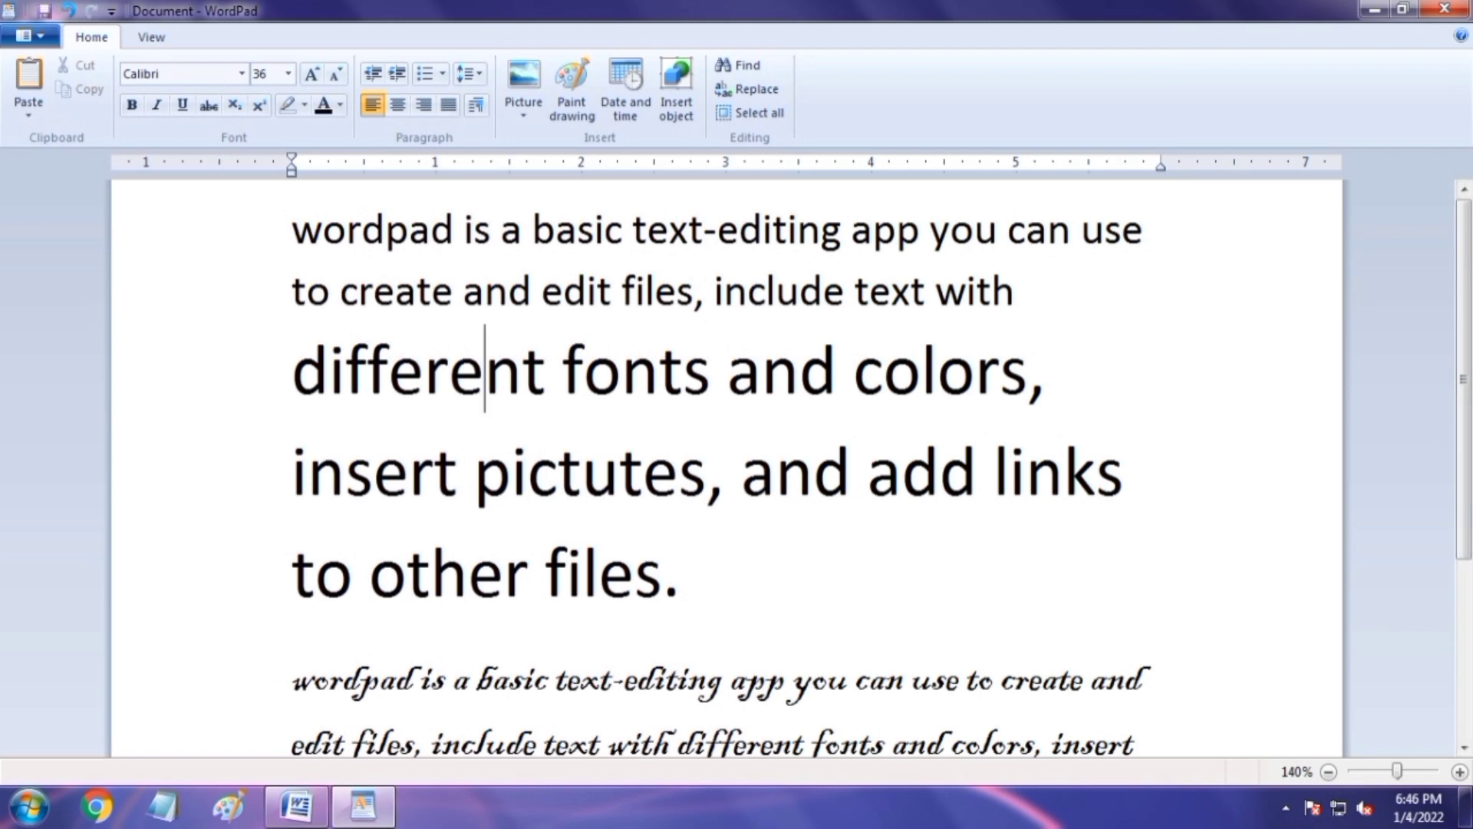
- Grow the font of "app you can use" in the first paragraph stepwise to size 36
left_click(292, 230)
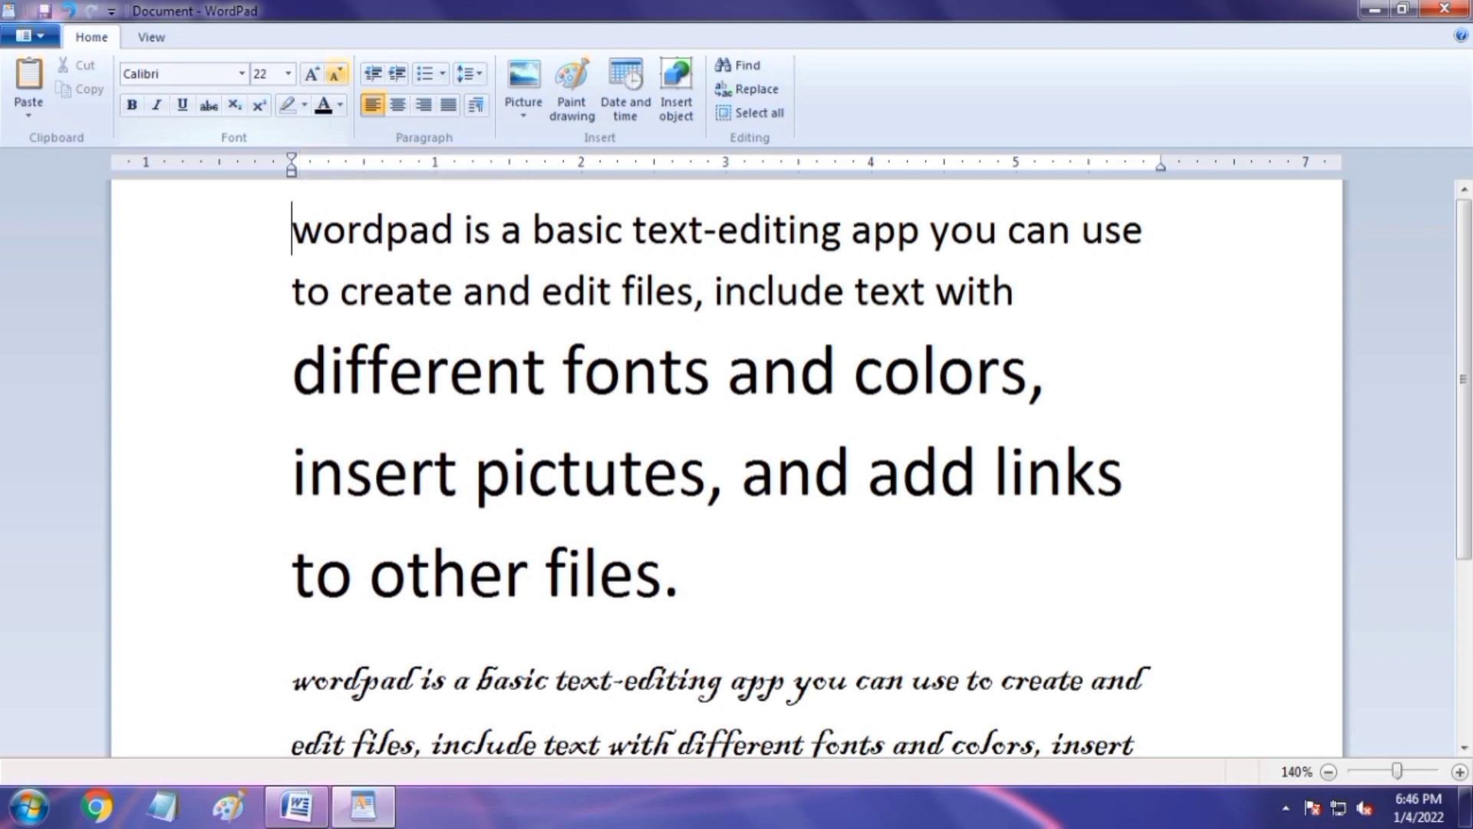
left_click_drag(853, 232, 1135, 232)
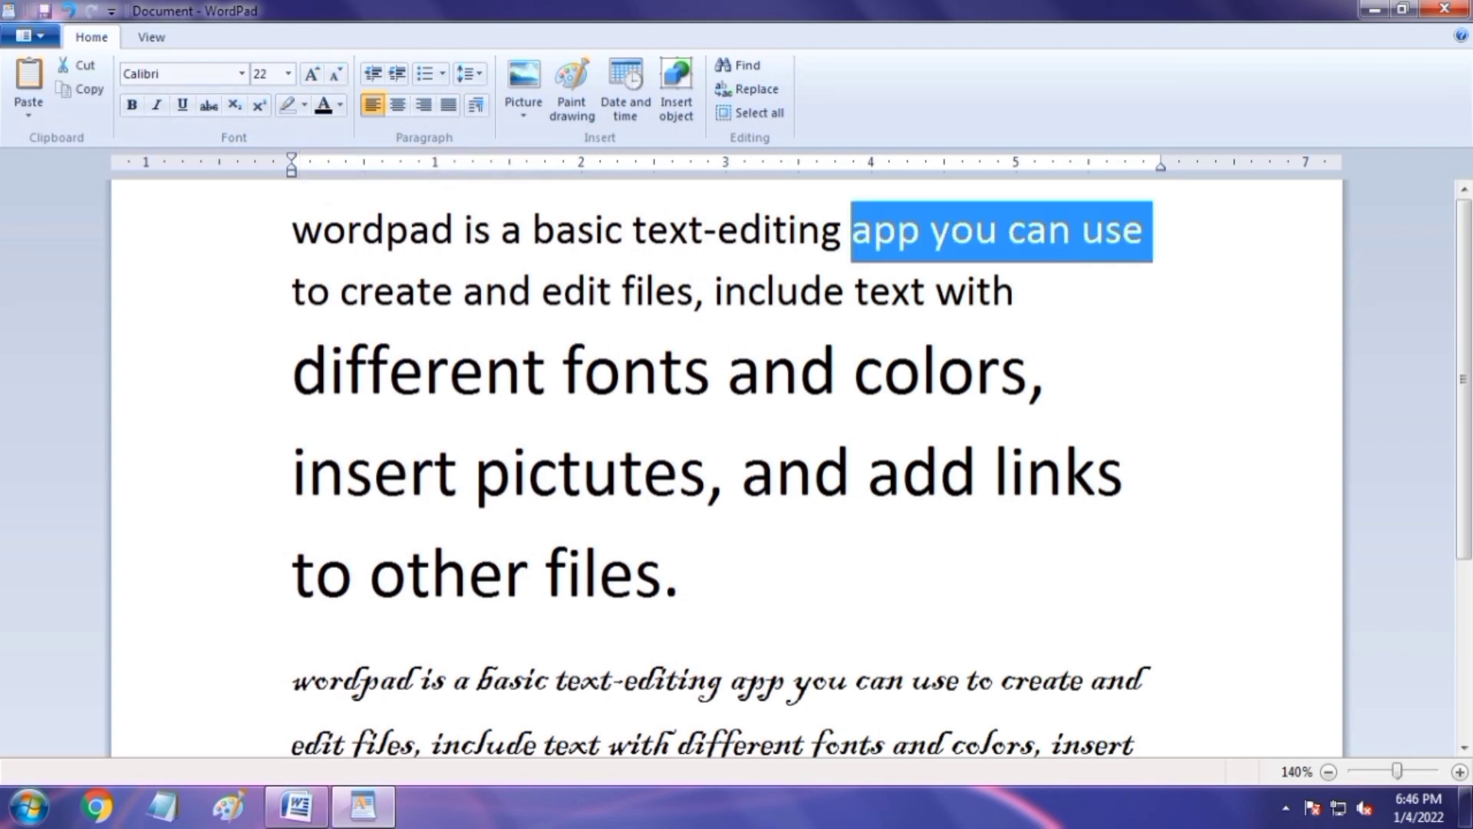
left_click(311, 74)
left_click(311, 74)
left_click(311, 73)
left_click(311, 73)
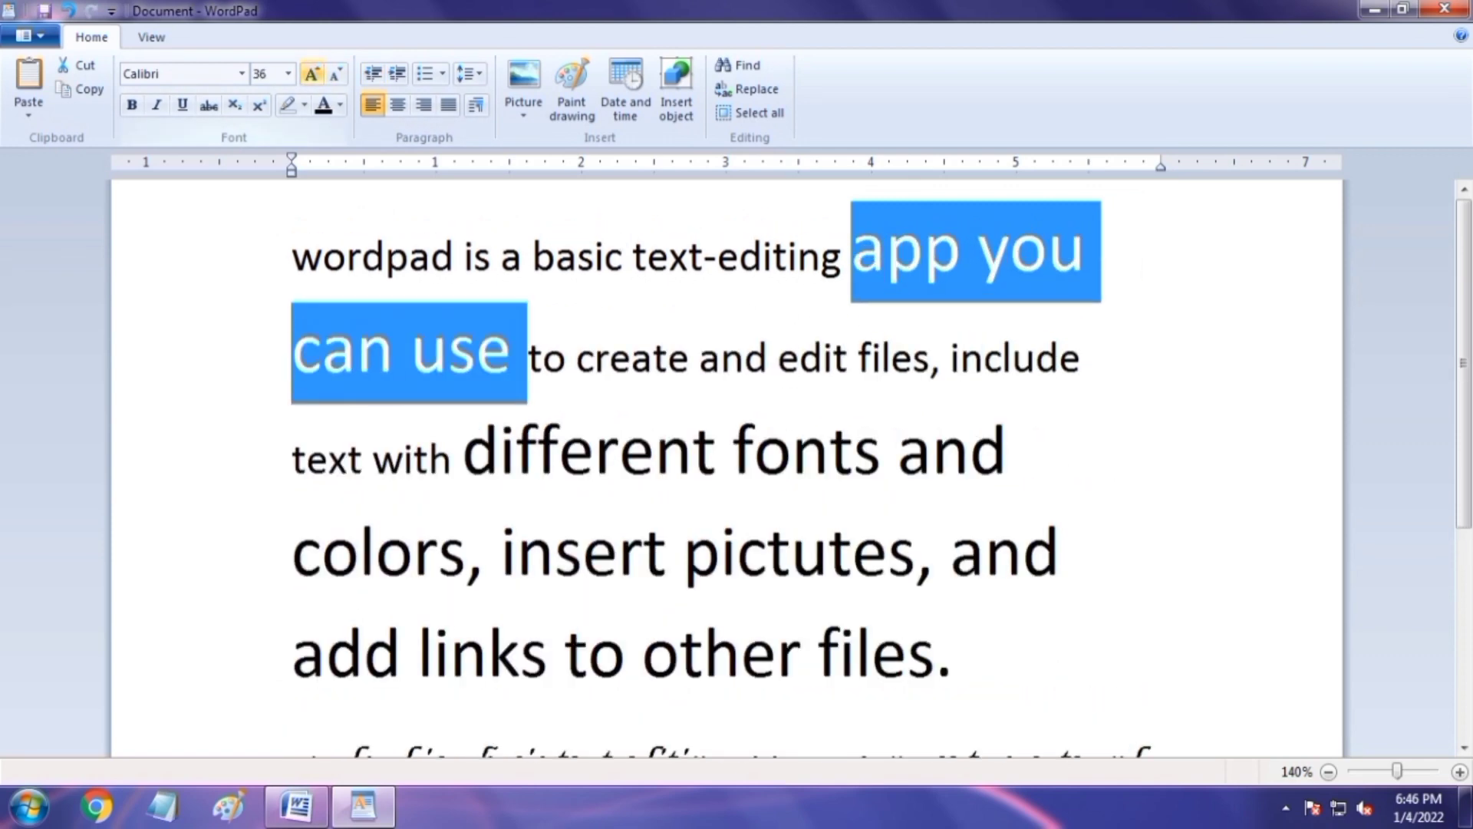
- Shrink the font of the selected "app you can use" stepwise to size 14
left_click(335, 73)
left_click(335, 73)
left_click(335, 74)
left_click(335, 74)
left_click(336, 74)
left_click(335, 74)
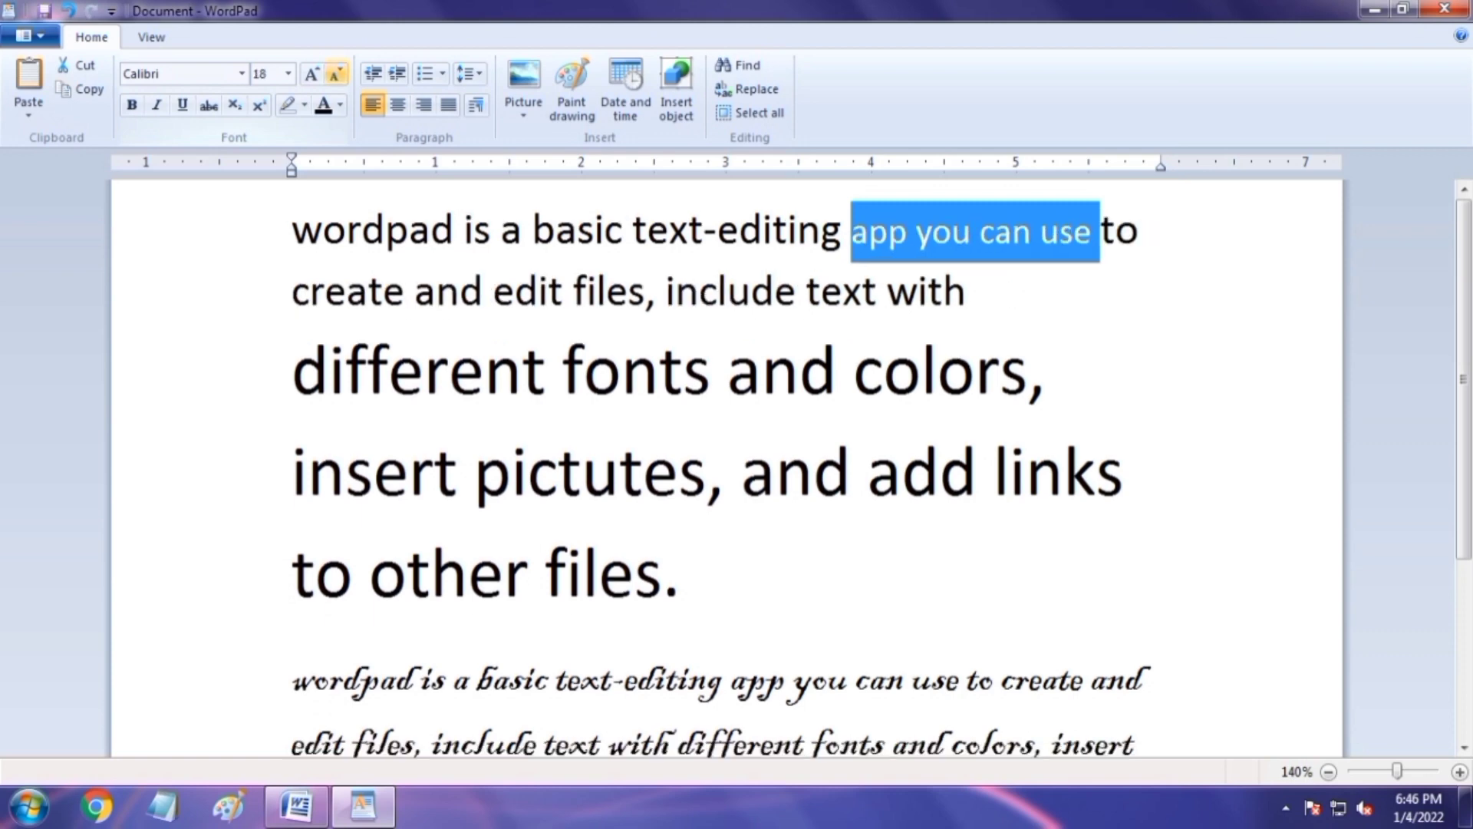
left_click(335, 74)
left_click(336, 74)
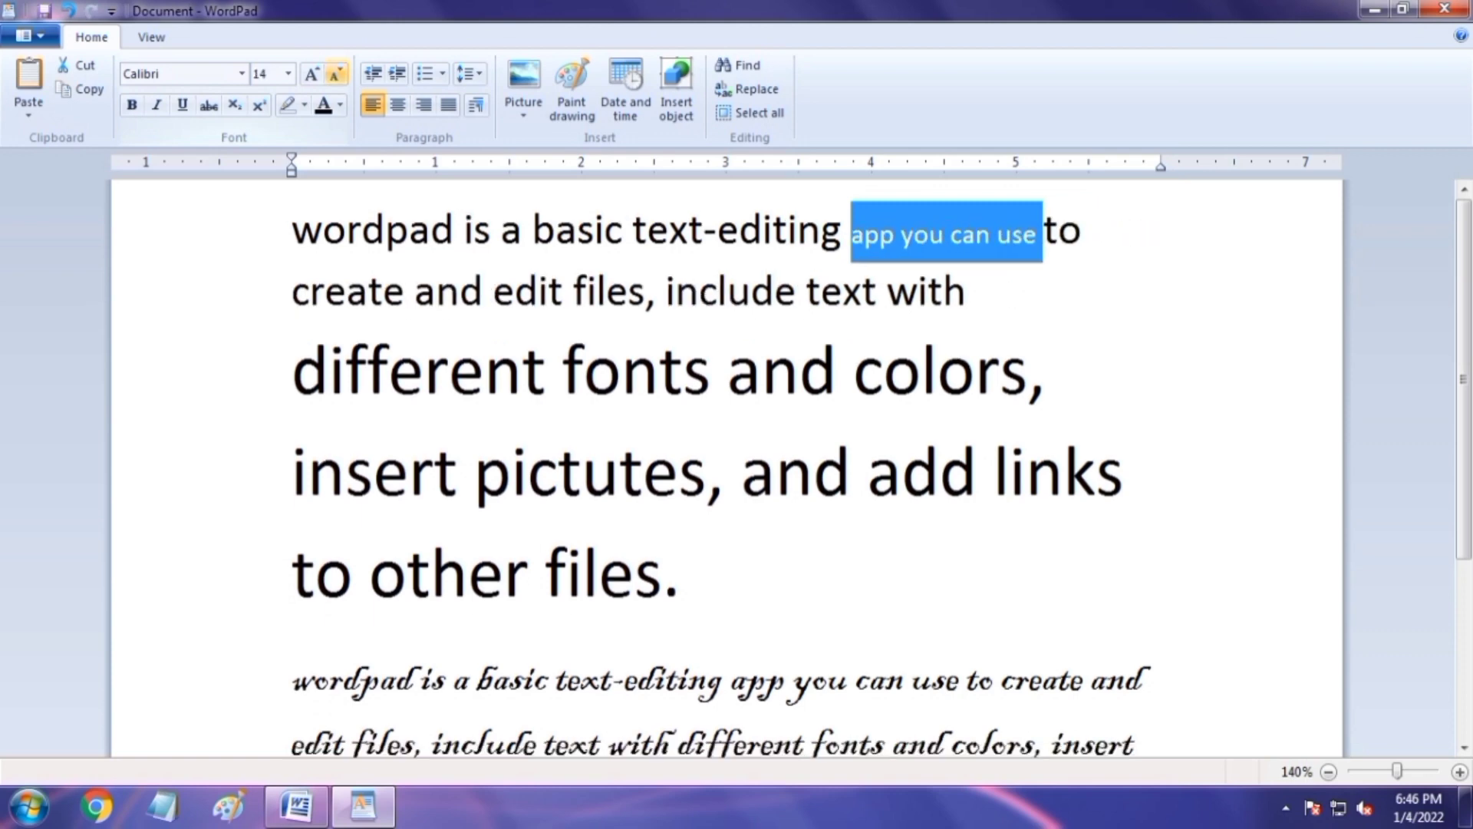
- Grow the selected "app you can use" stepwise to size 20 and check it against the list of font sizes
left_click(312, 74)
left_click(311, 74)
left_click(311, 74)
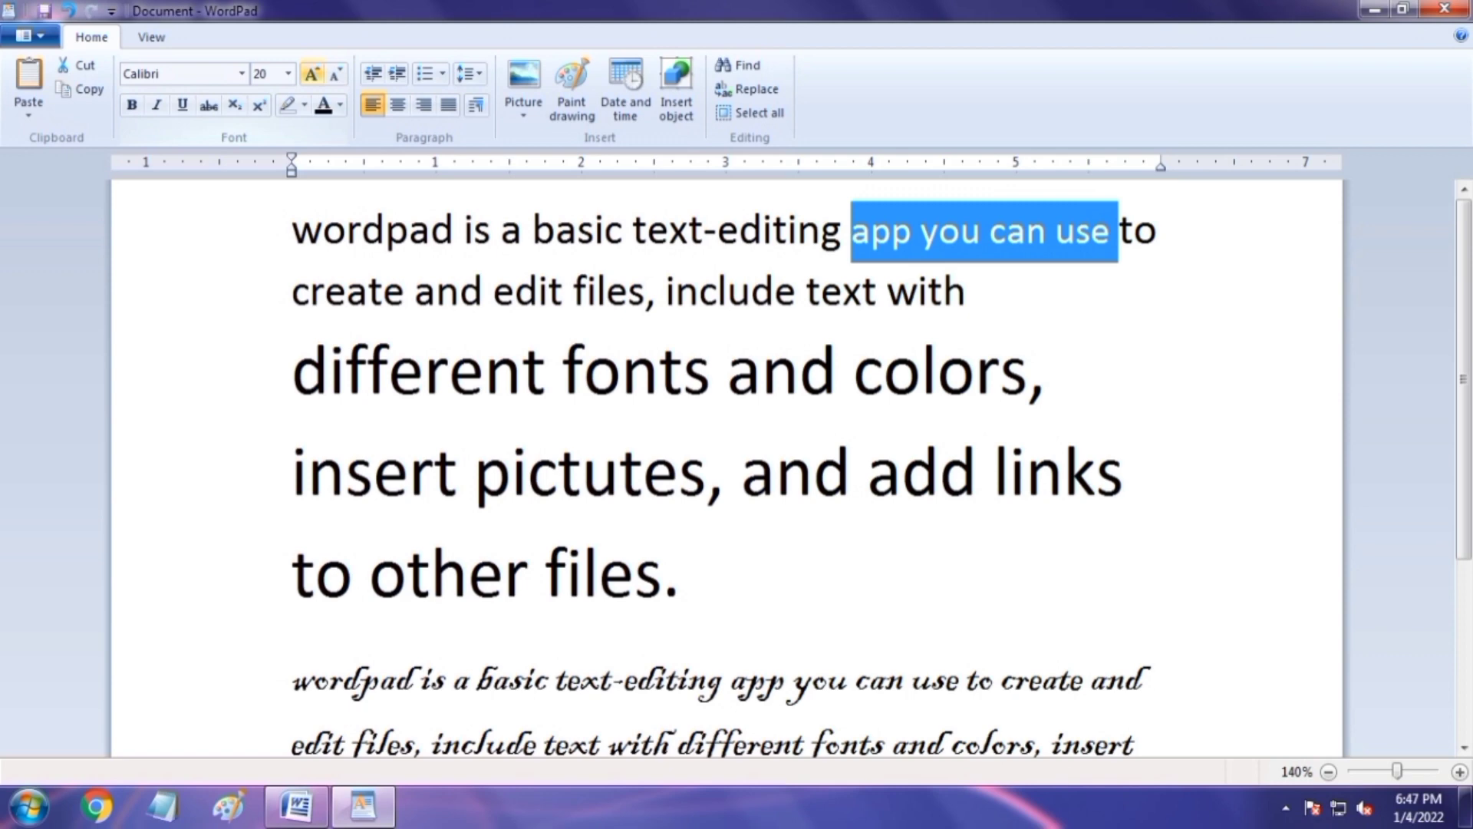
left_click(288, 73)
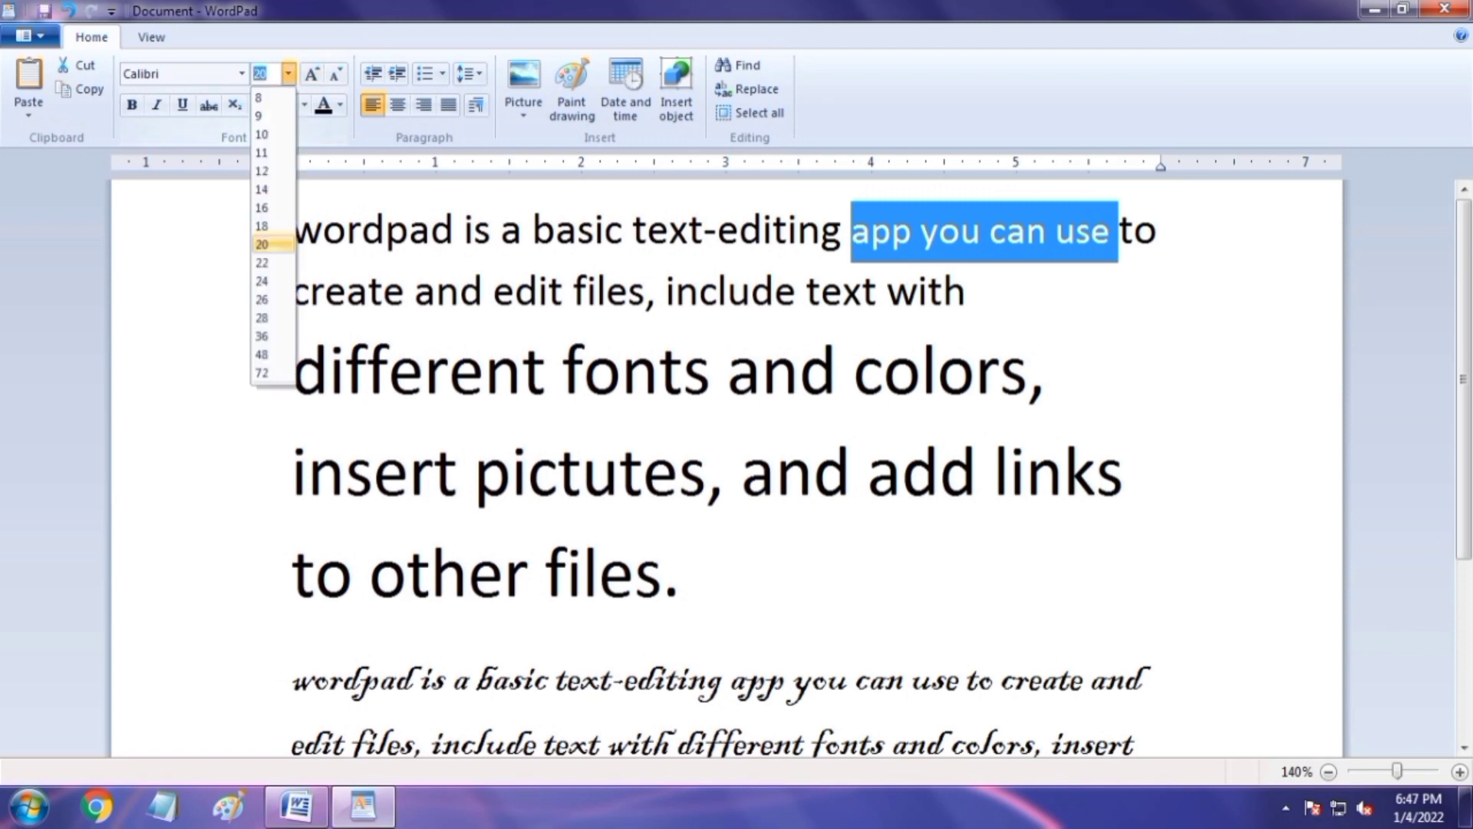
left_click(289, 74)
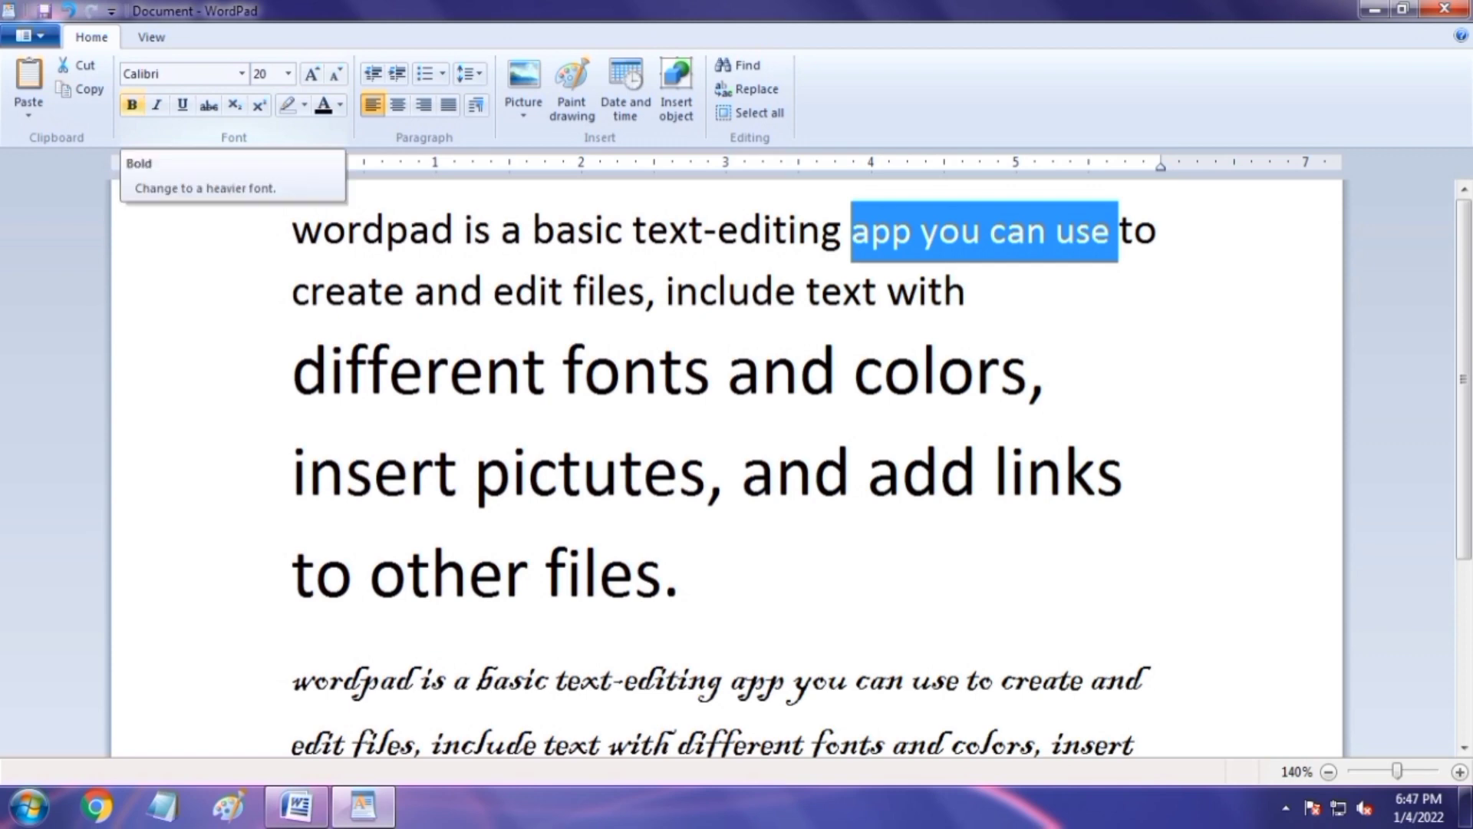
- Make the words "you can use to" in the first paragraph bold
left_click(484, 292)
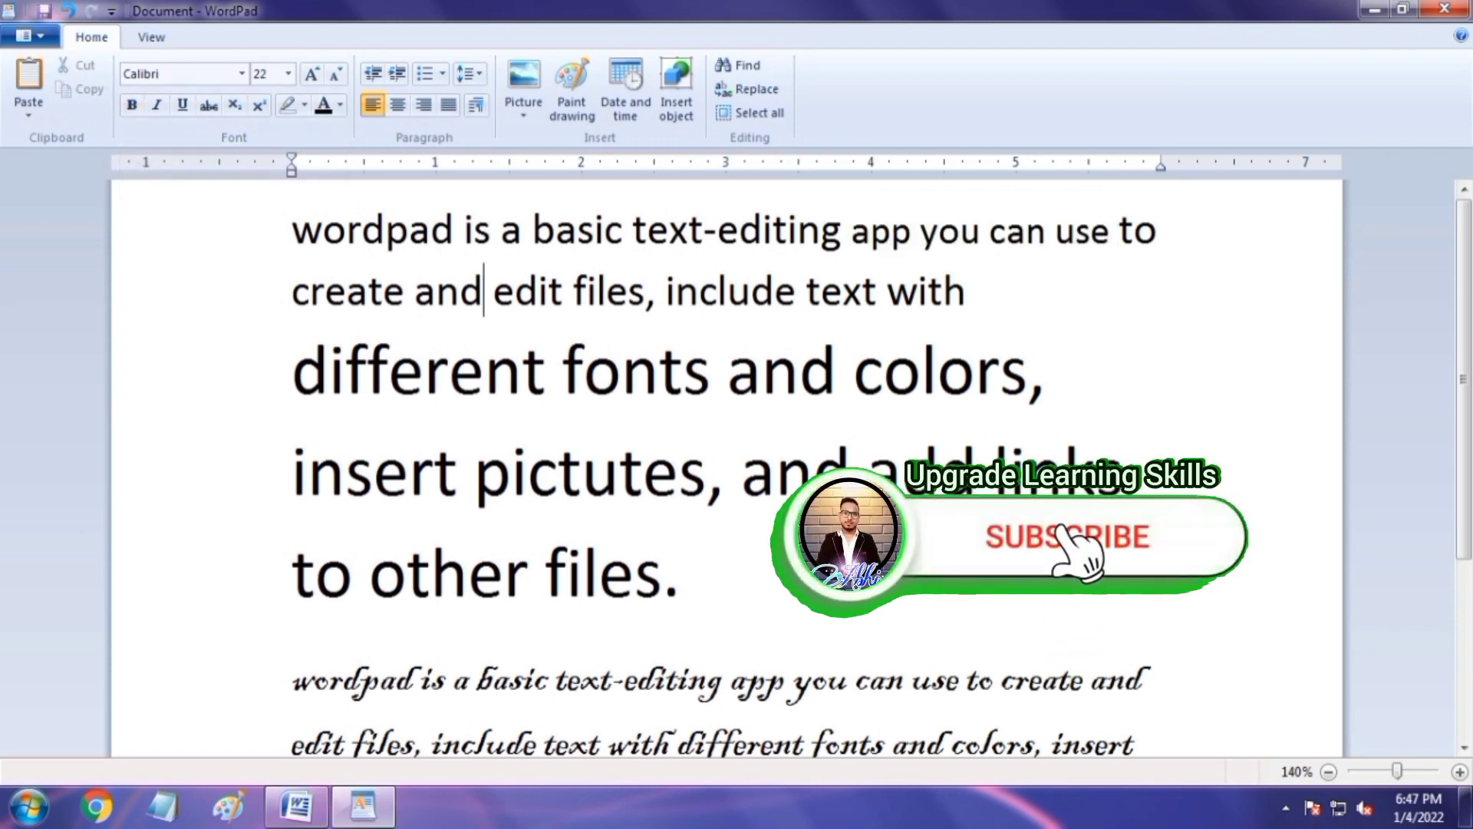
left_click_drag(911, 233, 1162, 233)
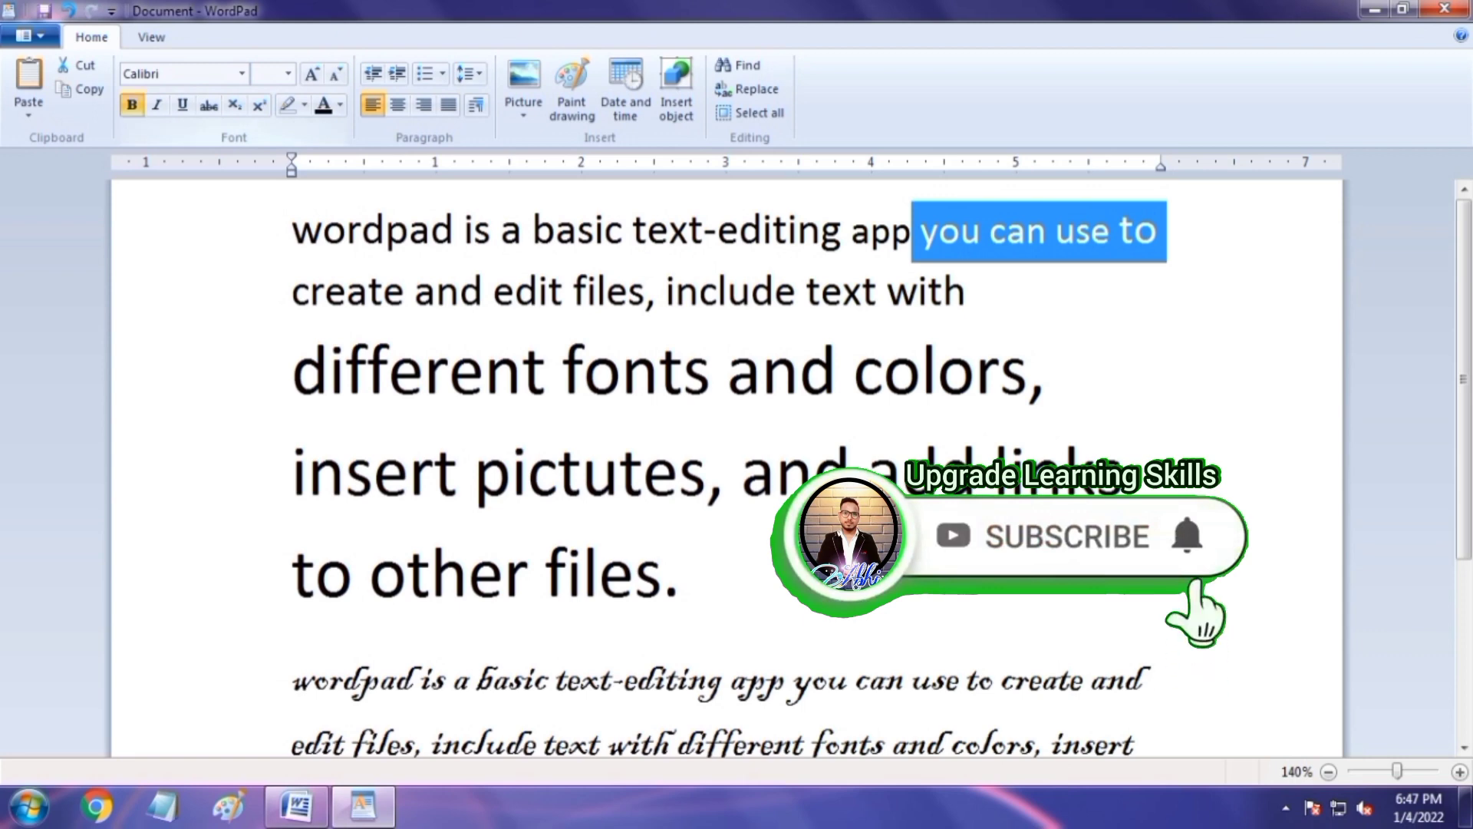
left_click(132, 104)
left_click(675, 290)
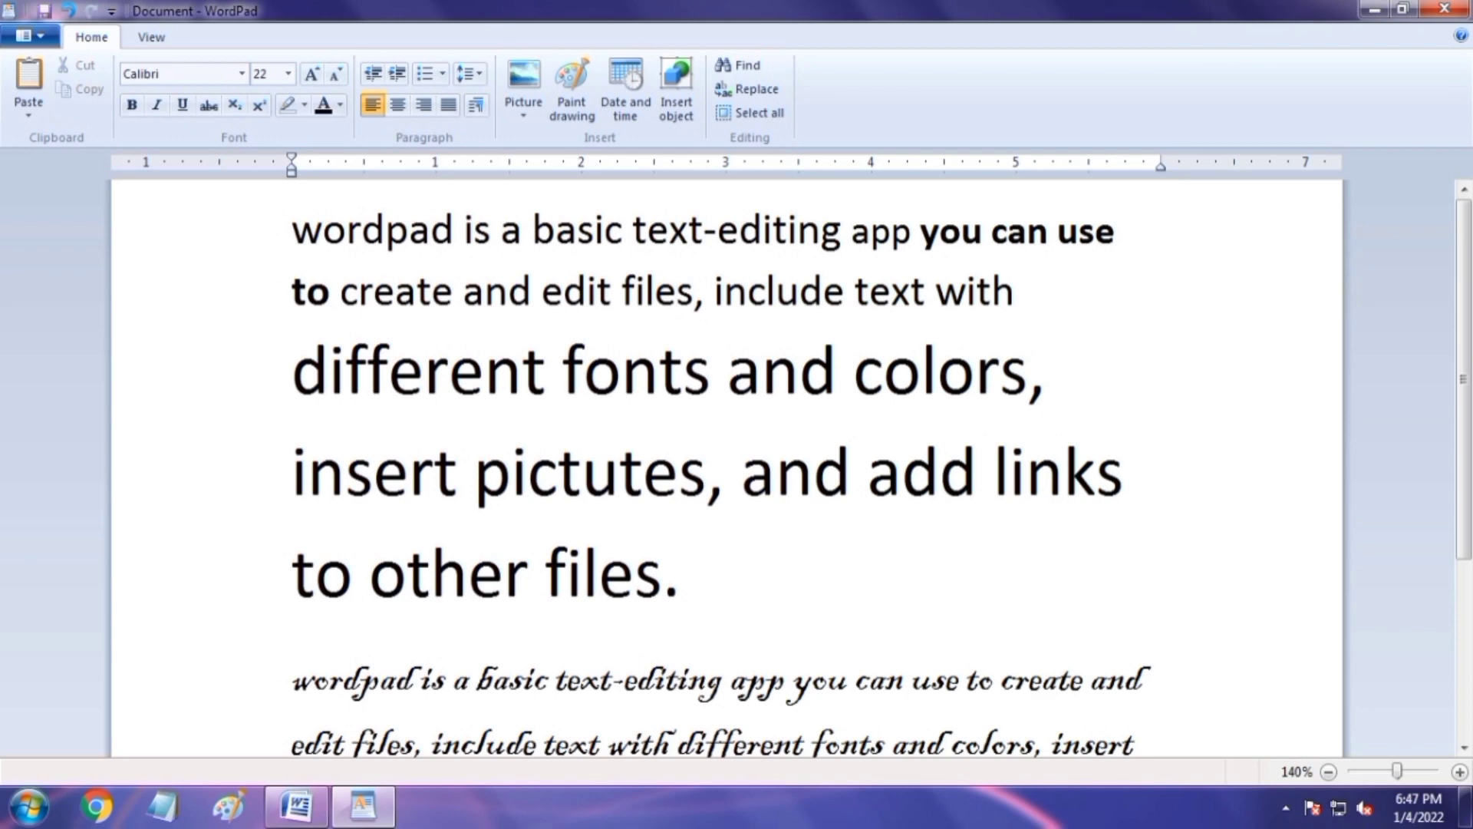
- Italicize "-editing app" in the first line of the first paragraph
left_click_drag(703, 230, 919, 230)
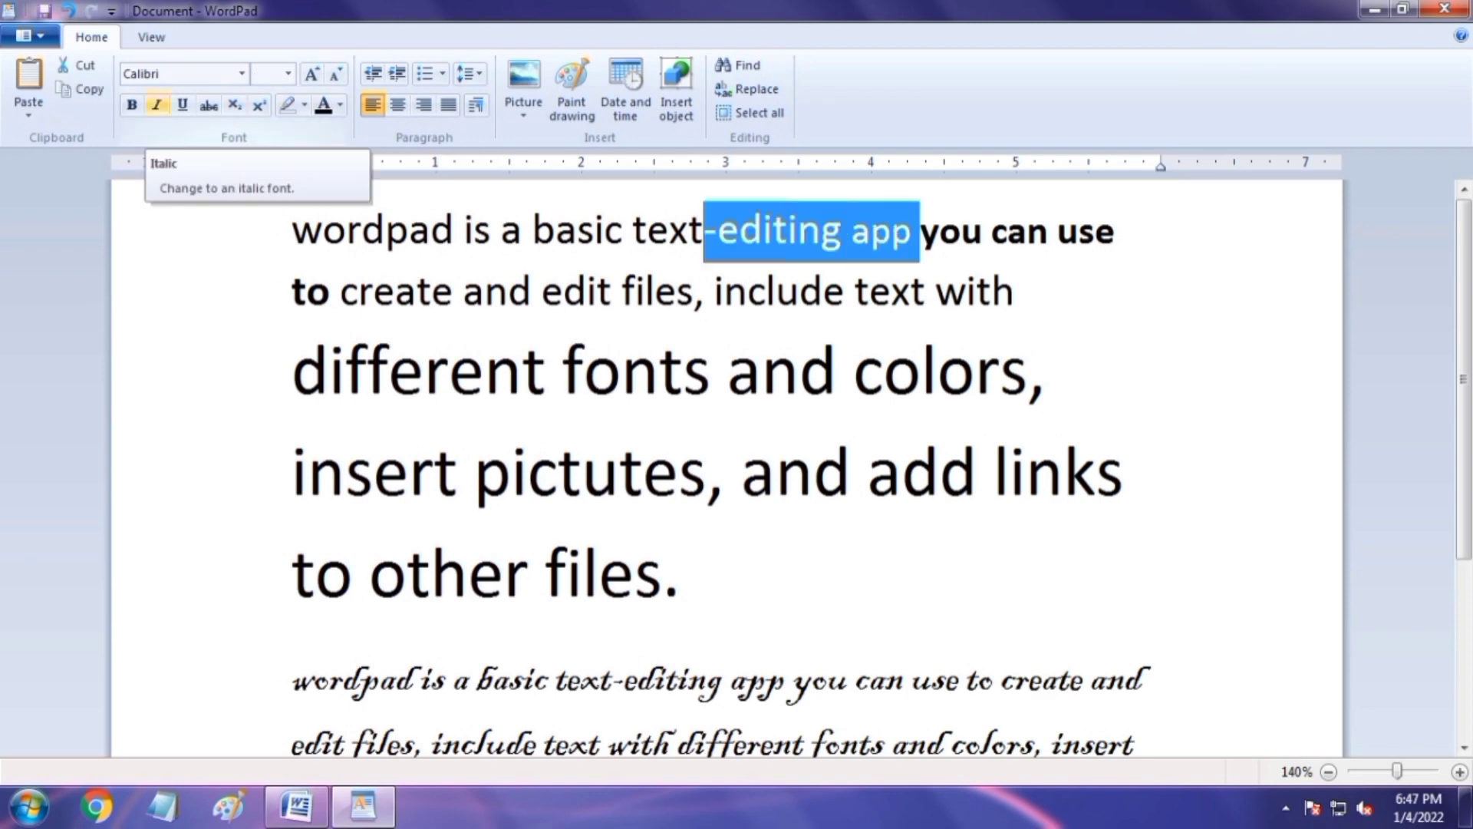
left_click(156, 104)
left_click(738, 230)
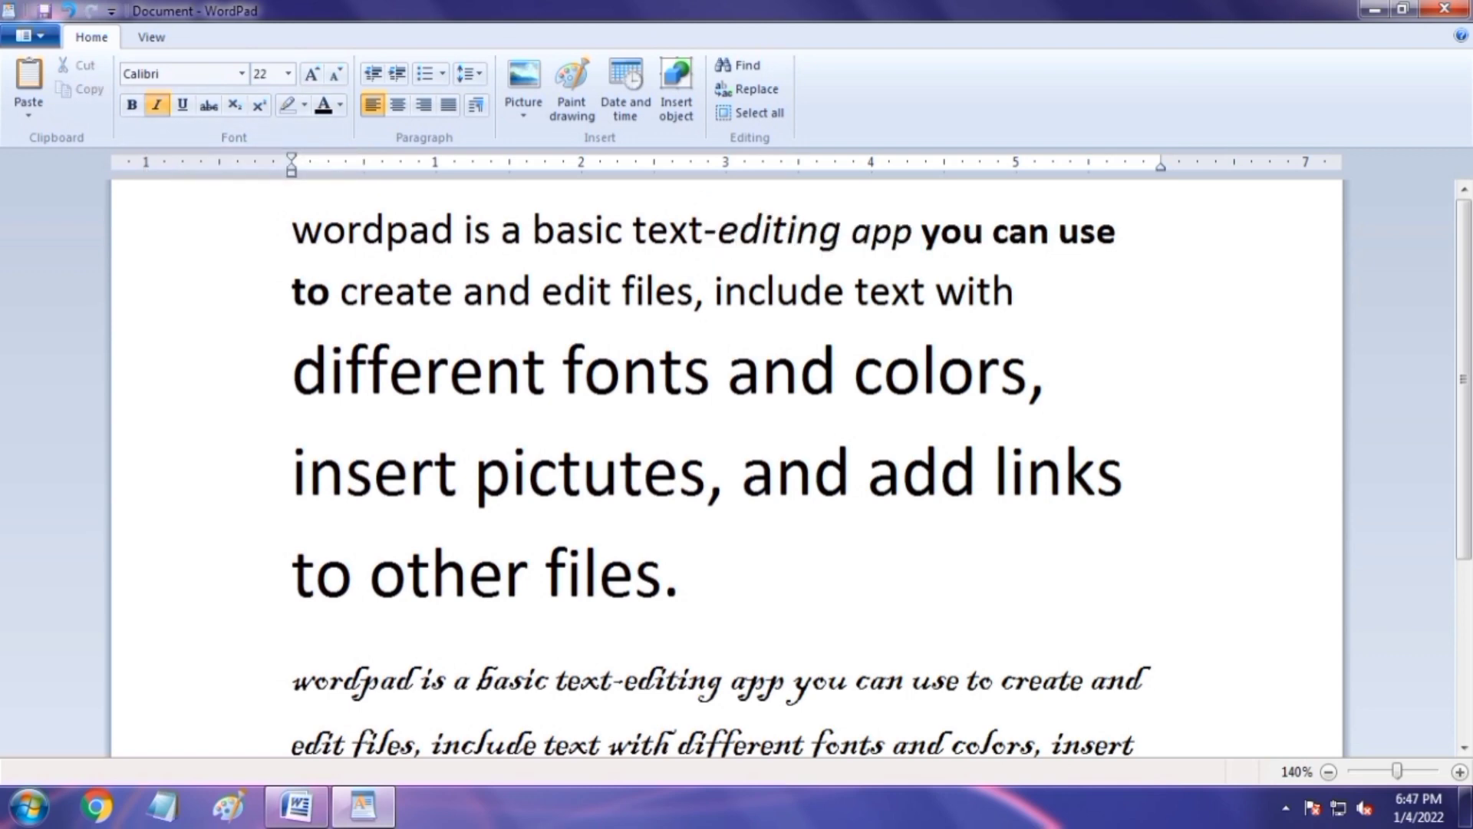
- Apply strikethrough to the words "text with" in the second line of the first paragraph
left_click(913, 230)
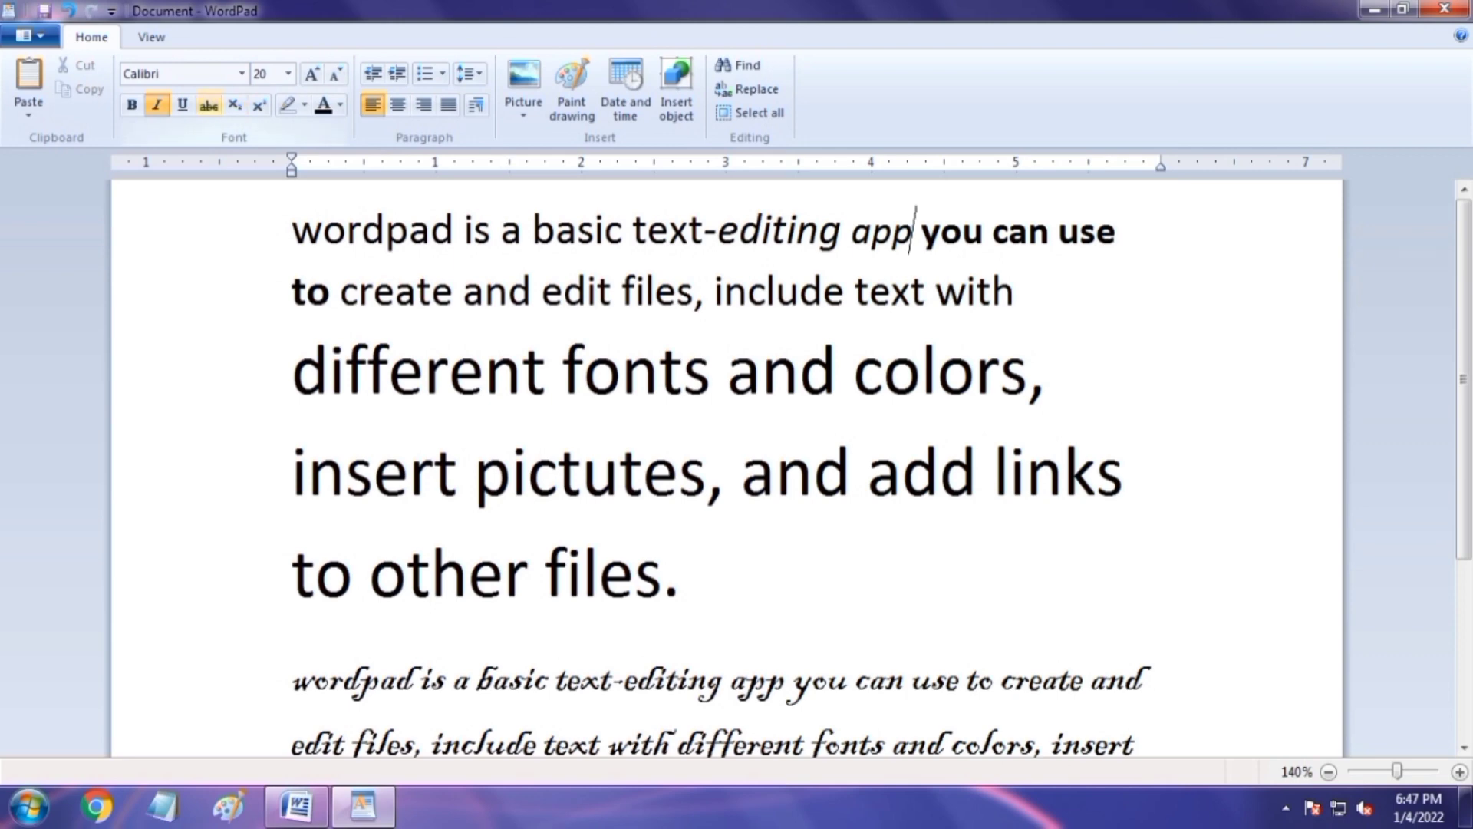
left_click_drag(855, 293, 1024, 295)
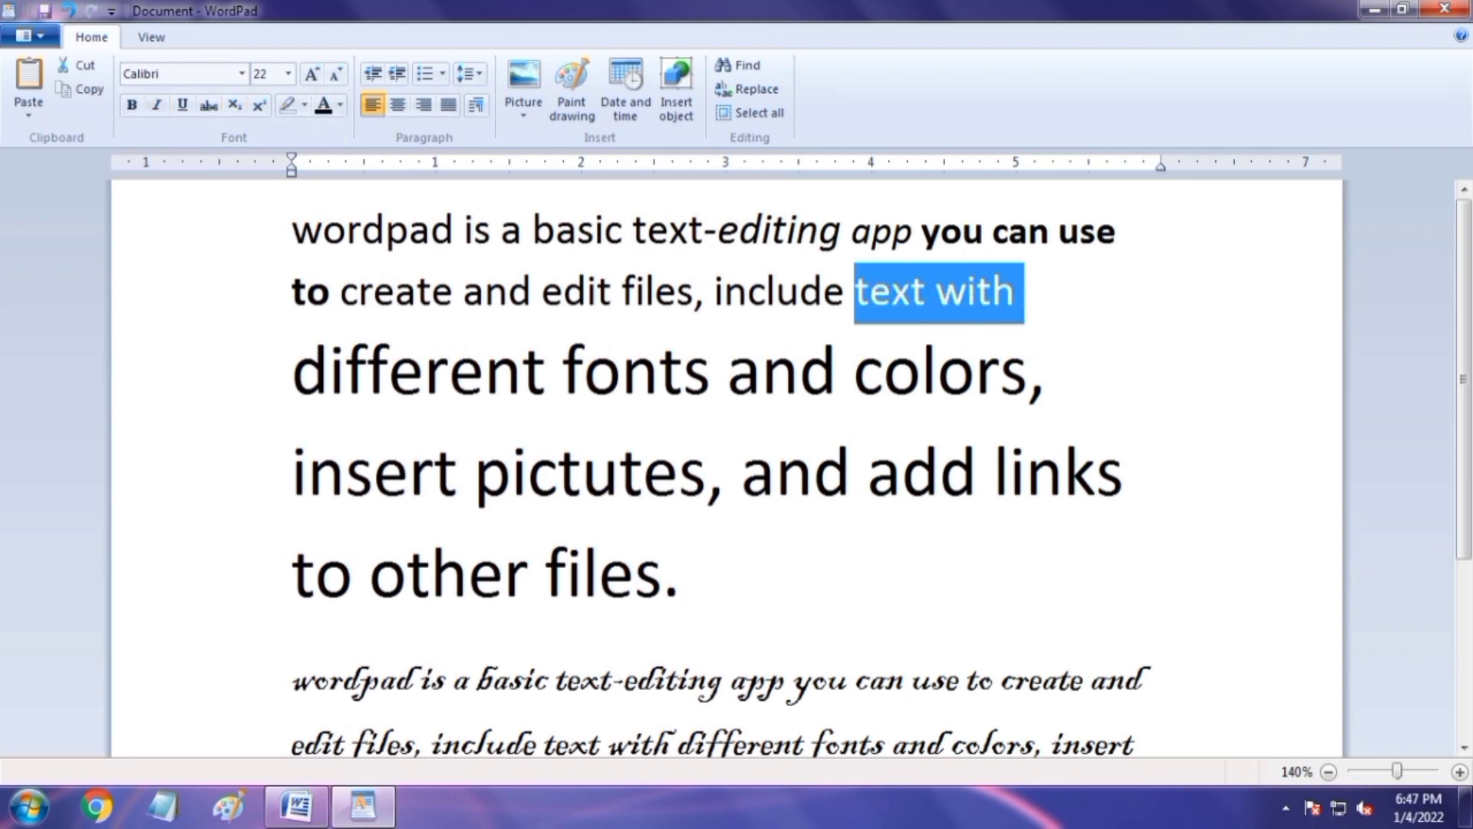
left_click(208, 104)
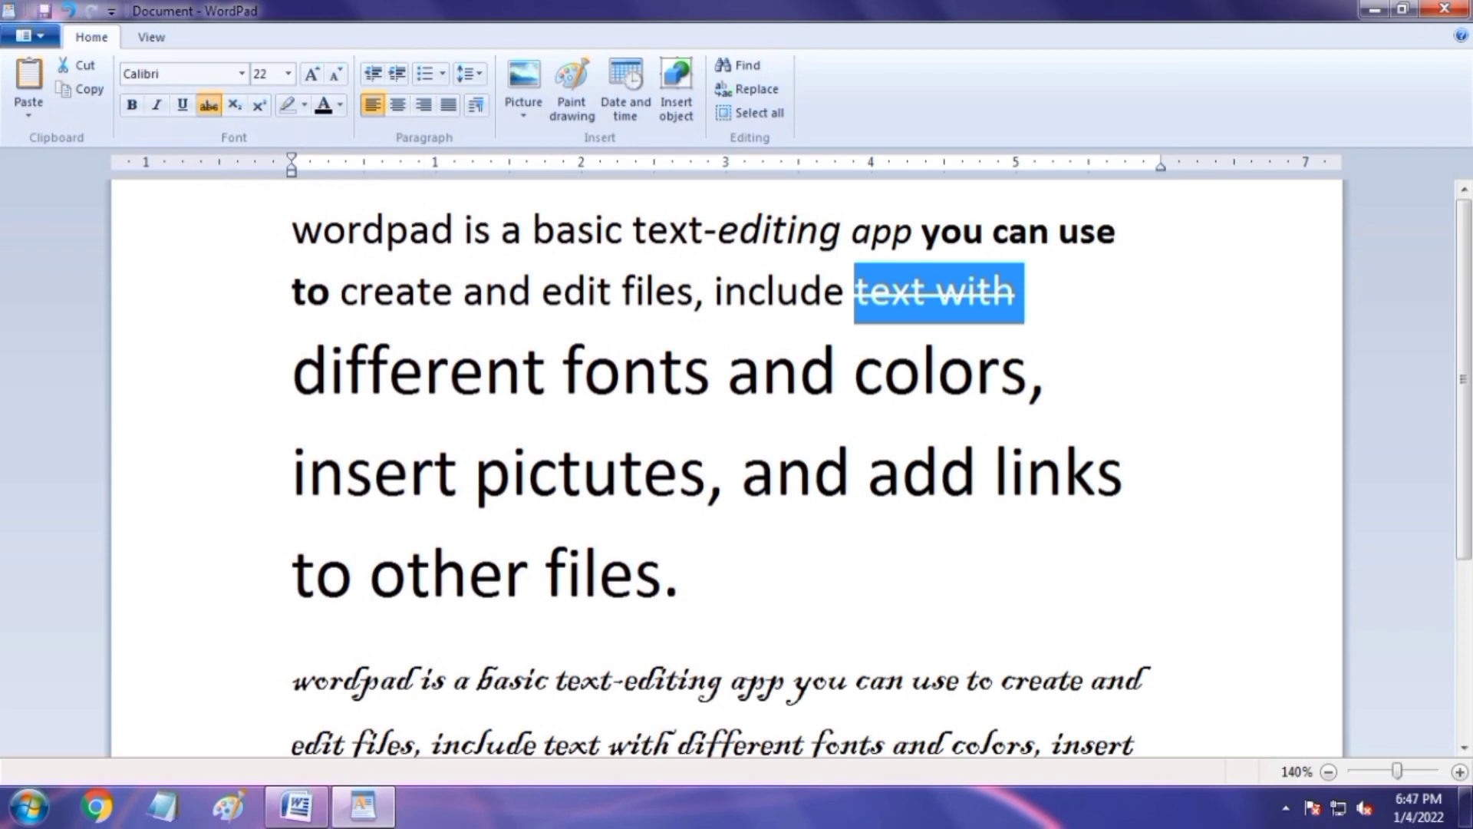
- Add "200" directly after "other files." at the end of the first paragraph and start a new line
scroll(690, 460, "down", 1)
left_click(681, 487)
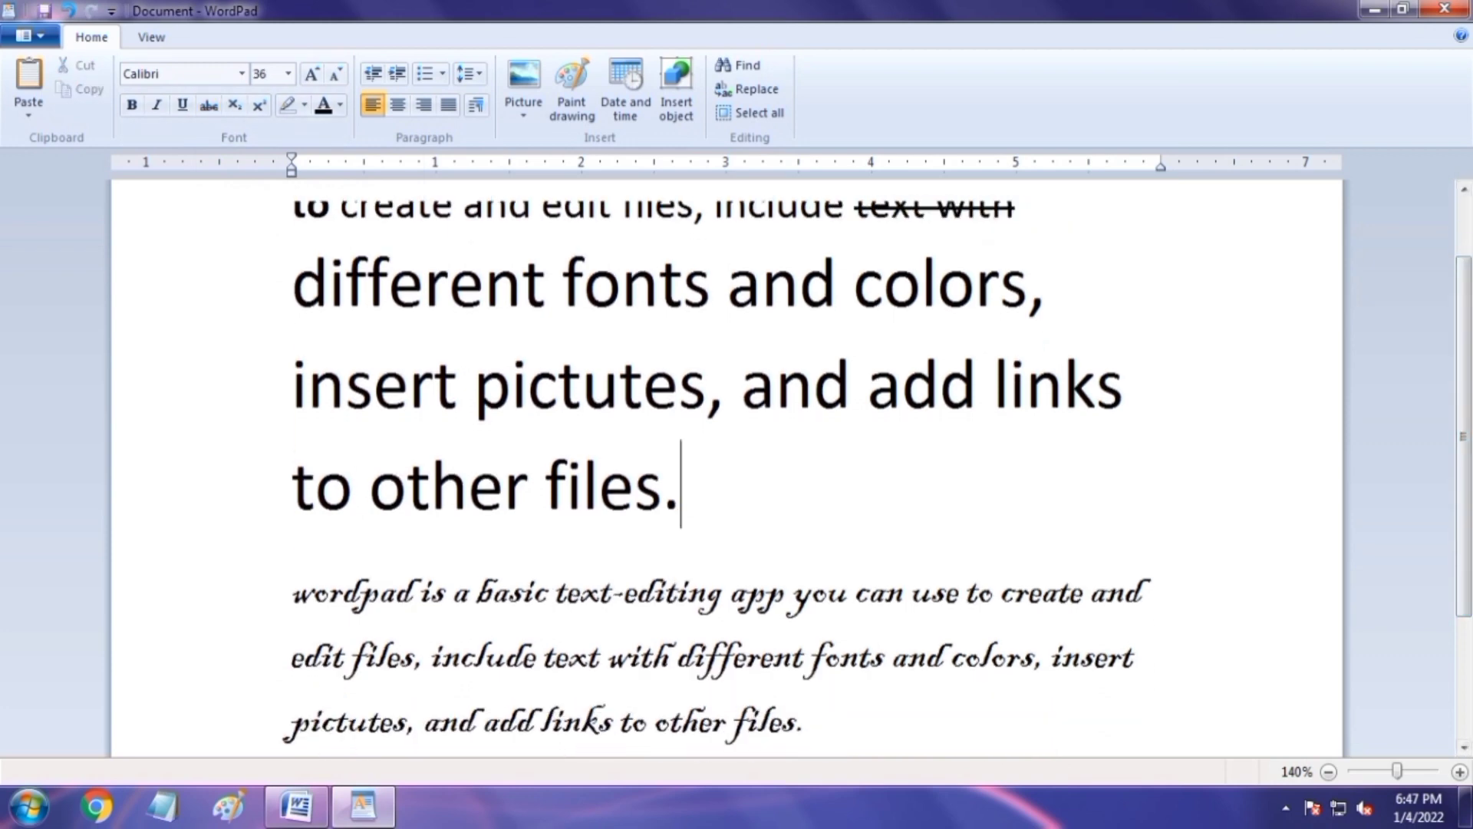
type("200")
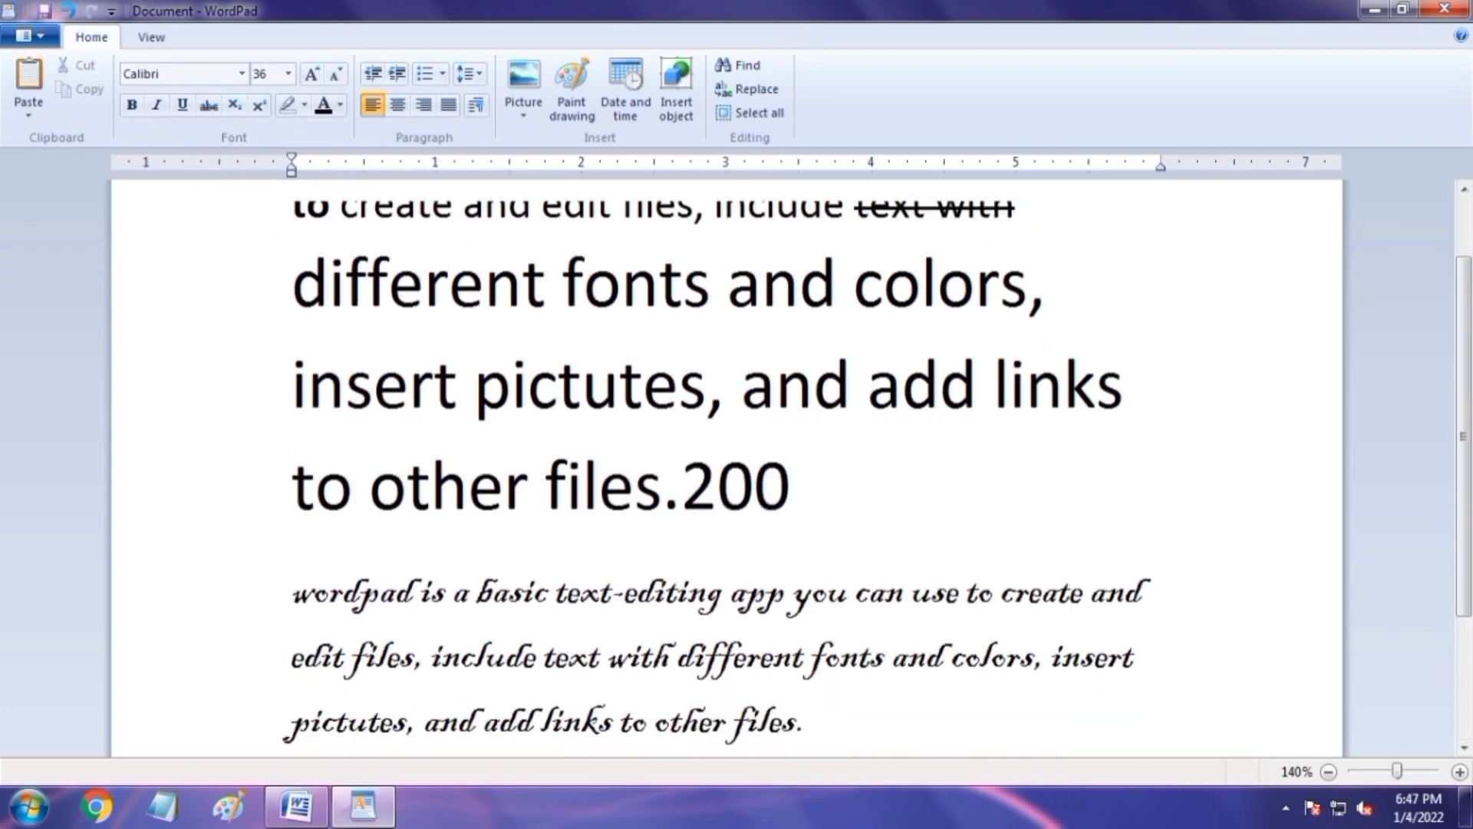
key("Return")
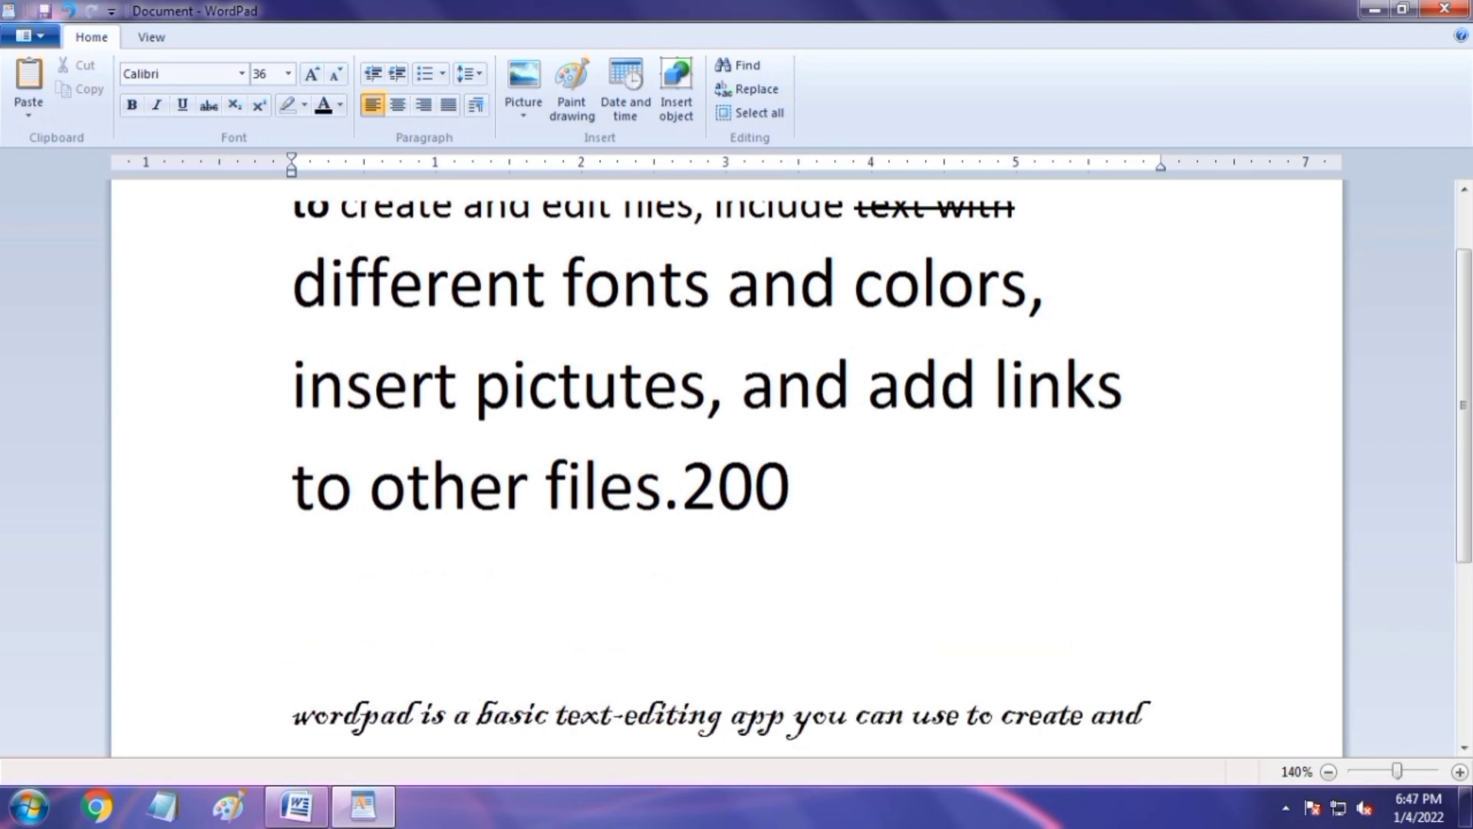
- Enter "500" on the new line and apply strikethrough to the "200" after "other files."
type("500")
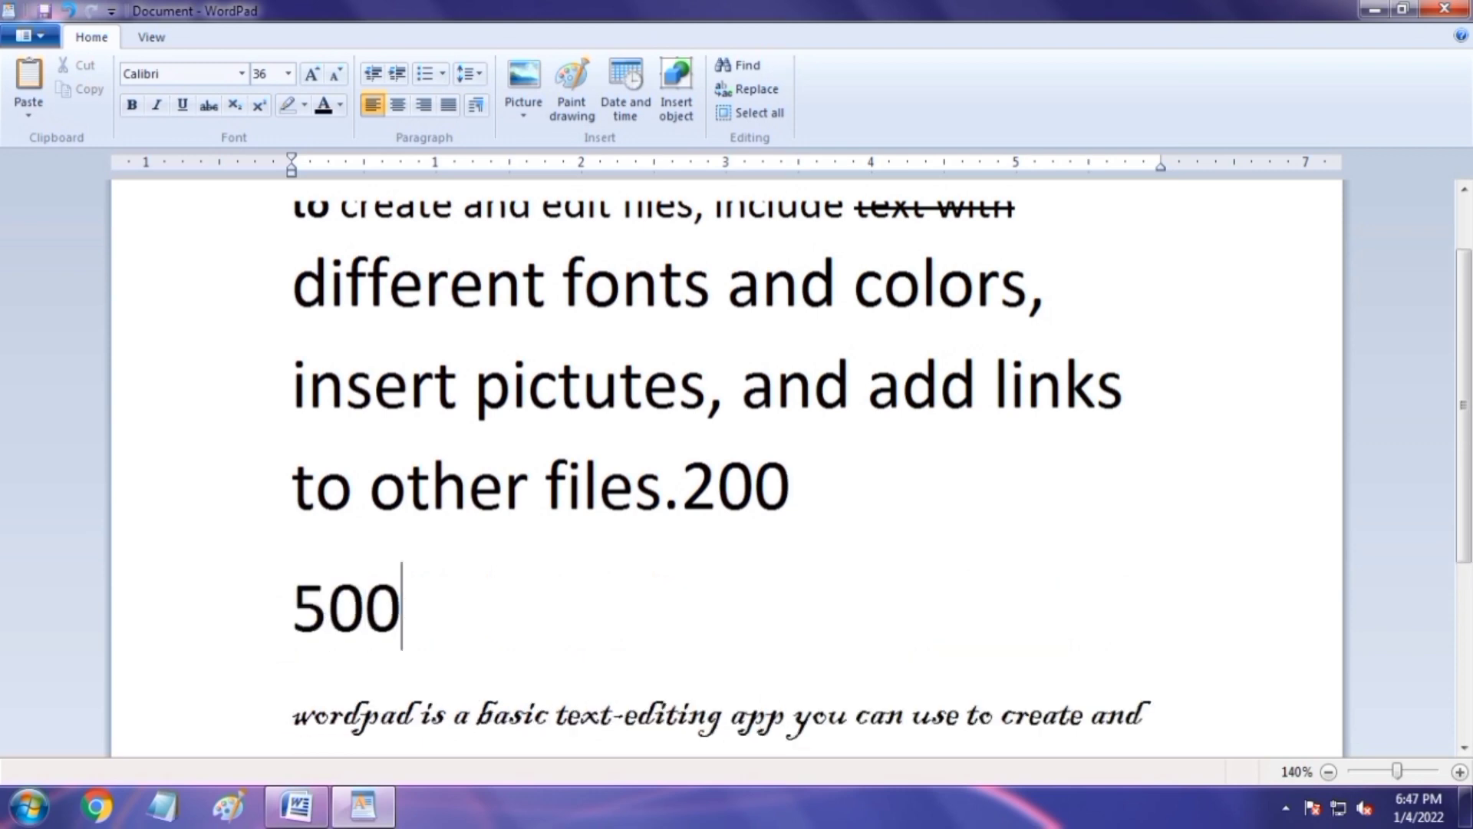
left_click_drag(681, 491, 790, 491)
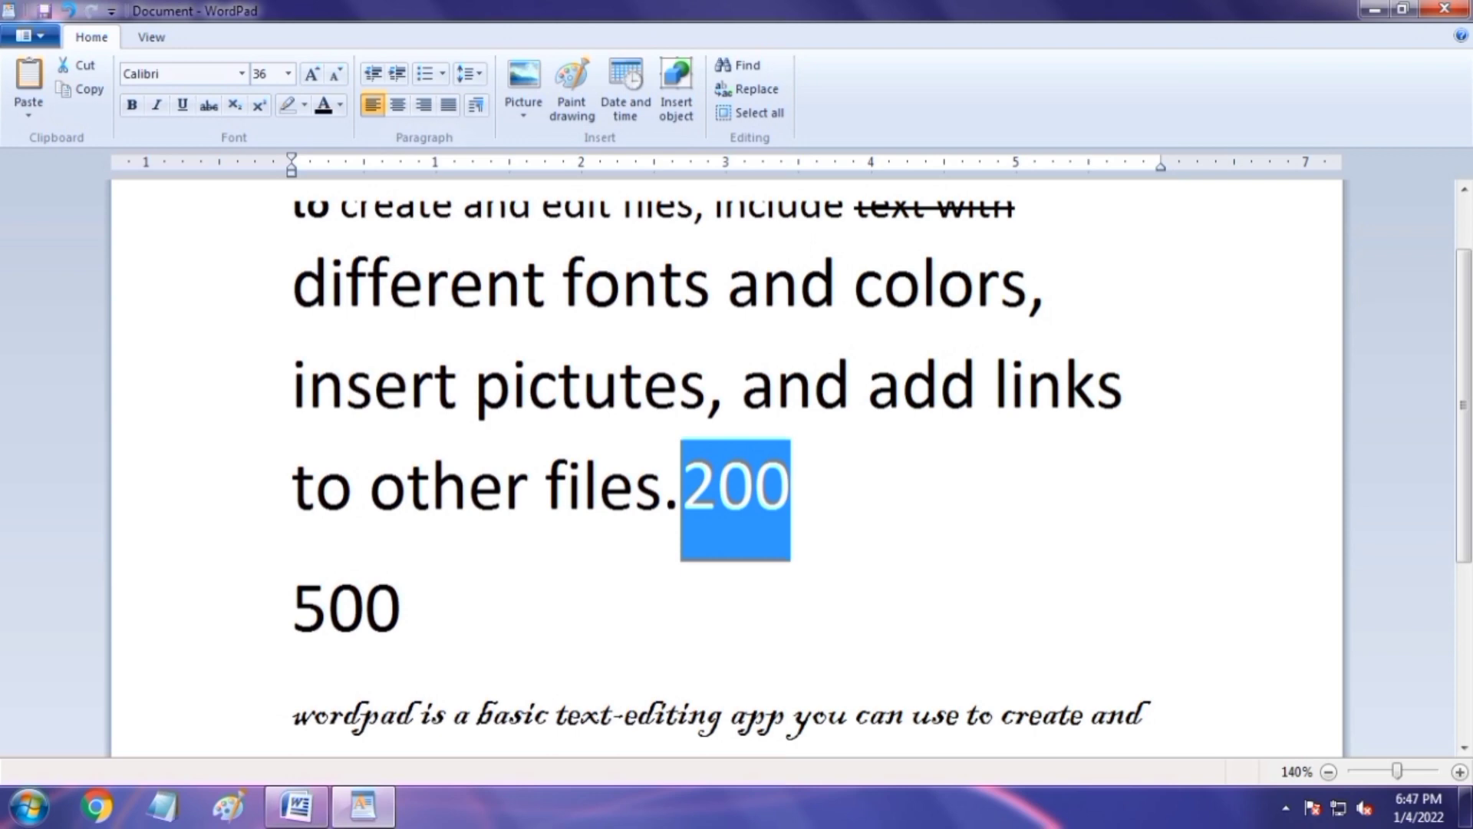
left_click(208, 105)
left_click(401, 606)
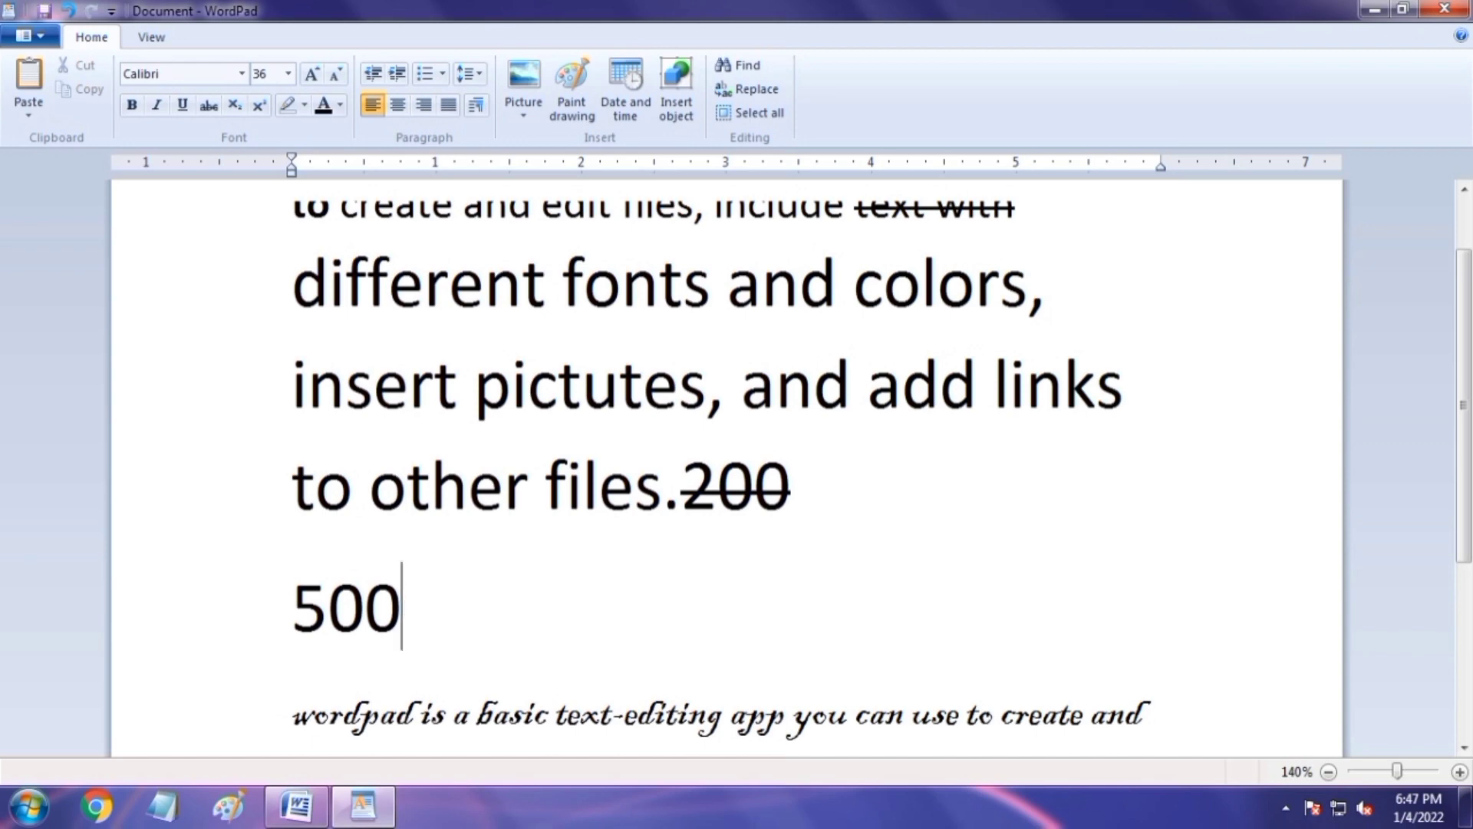
- Add a line reading "12th" below "500" and start another new line beneath it
scroll(727, 468, "down", 3)
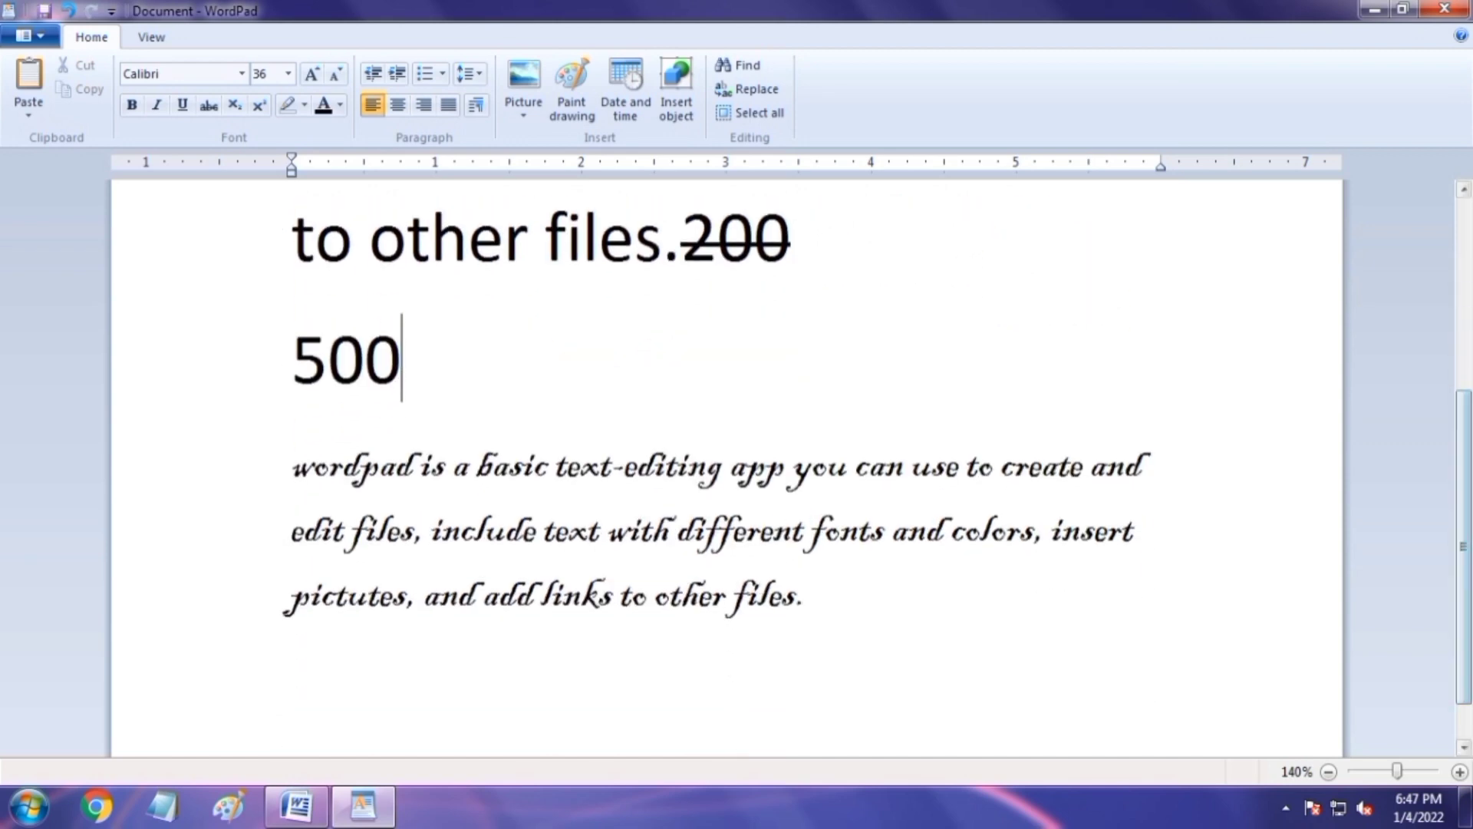
key("Return")
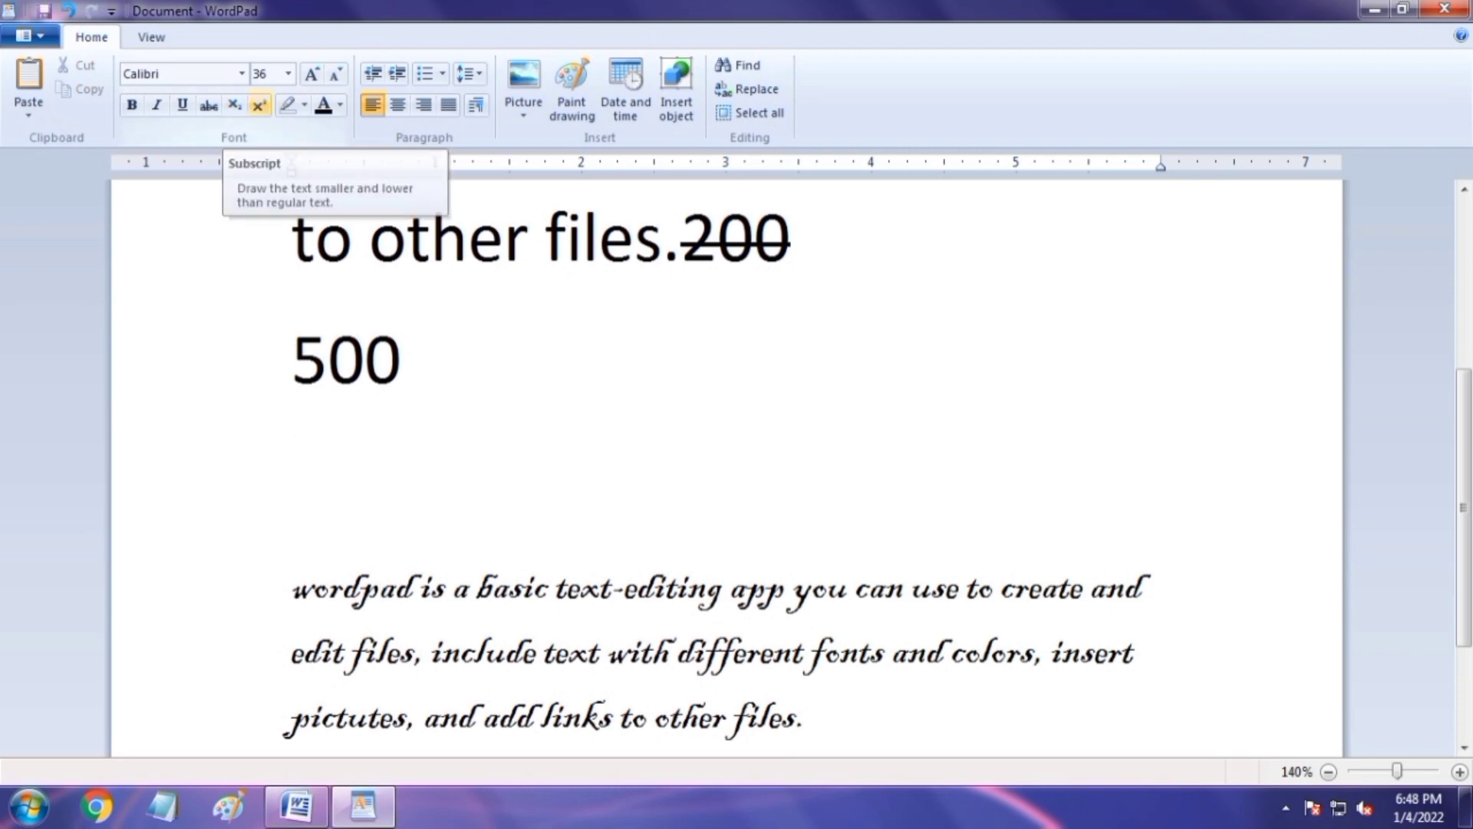
left_click(330, 358)
left_click(292, 479)
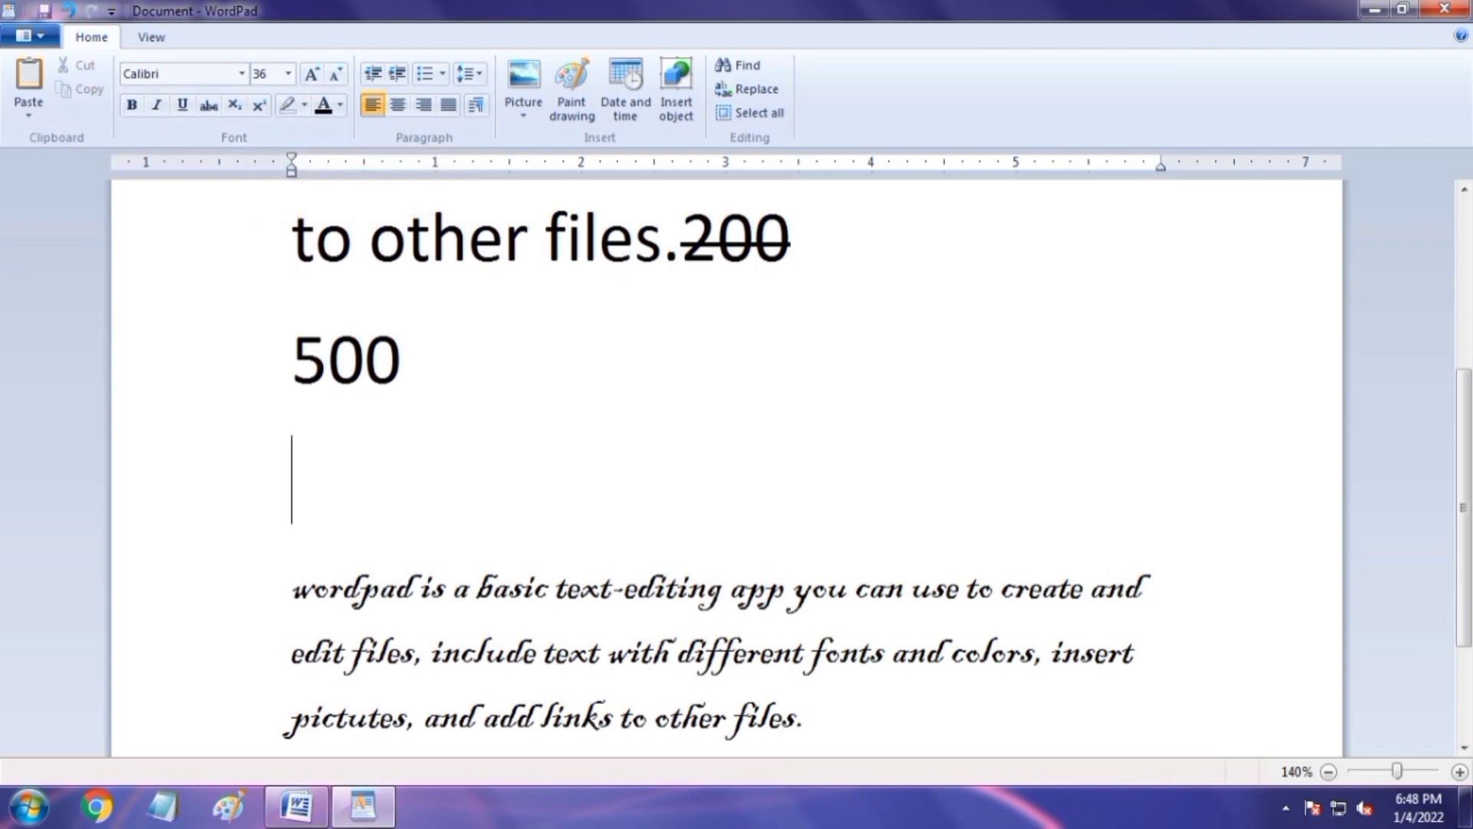
type("12th")
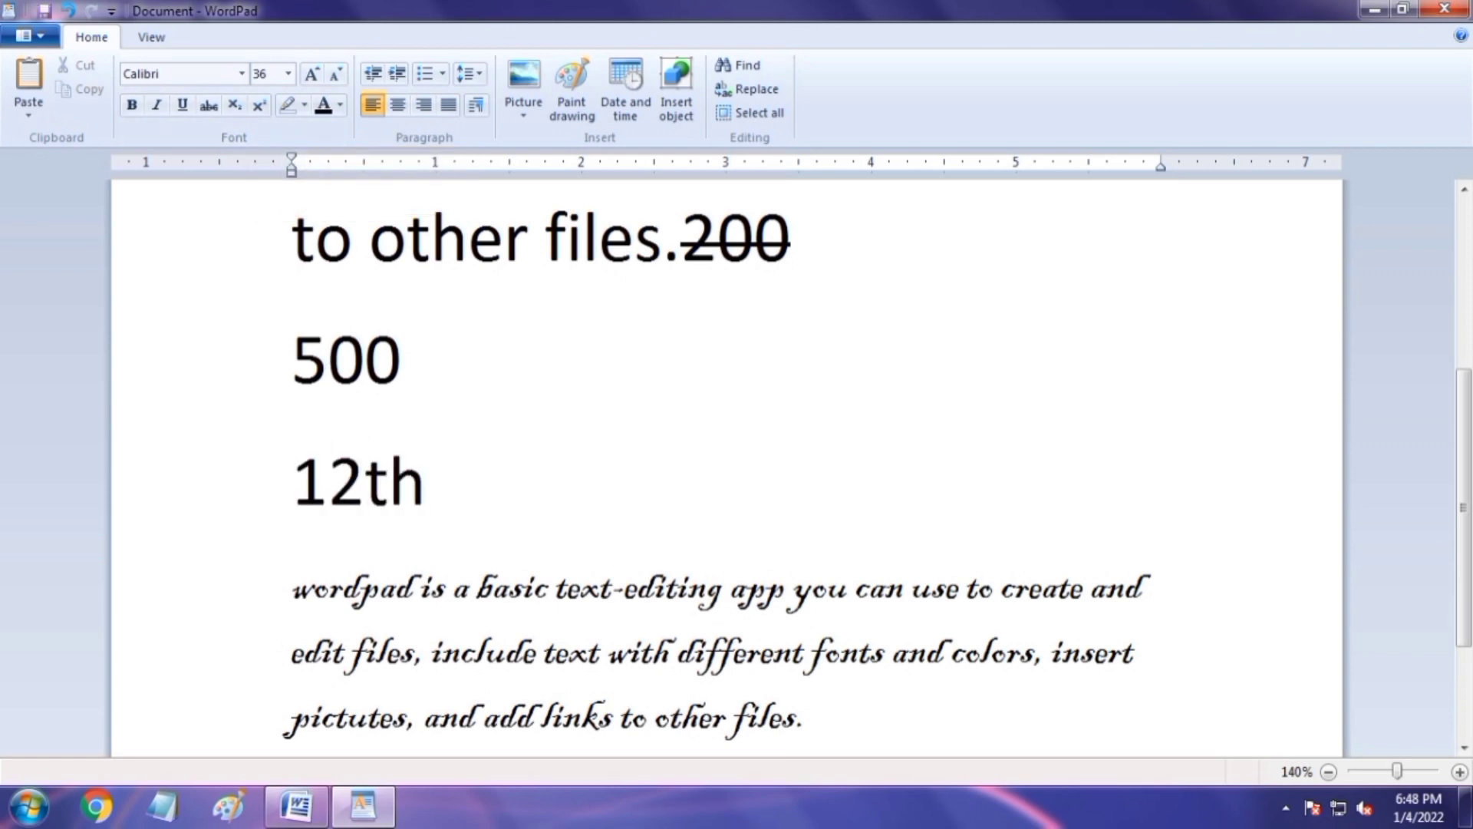
key("Return")
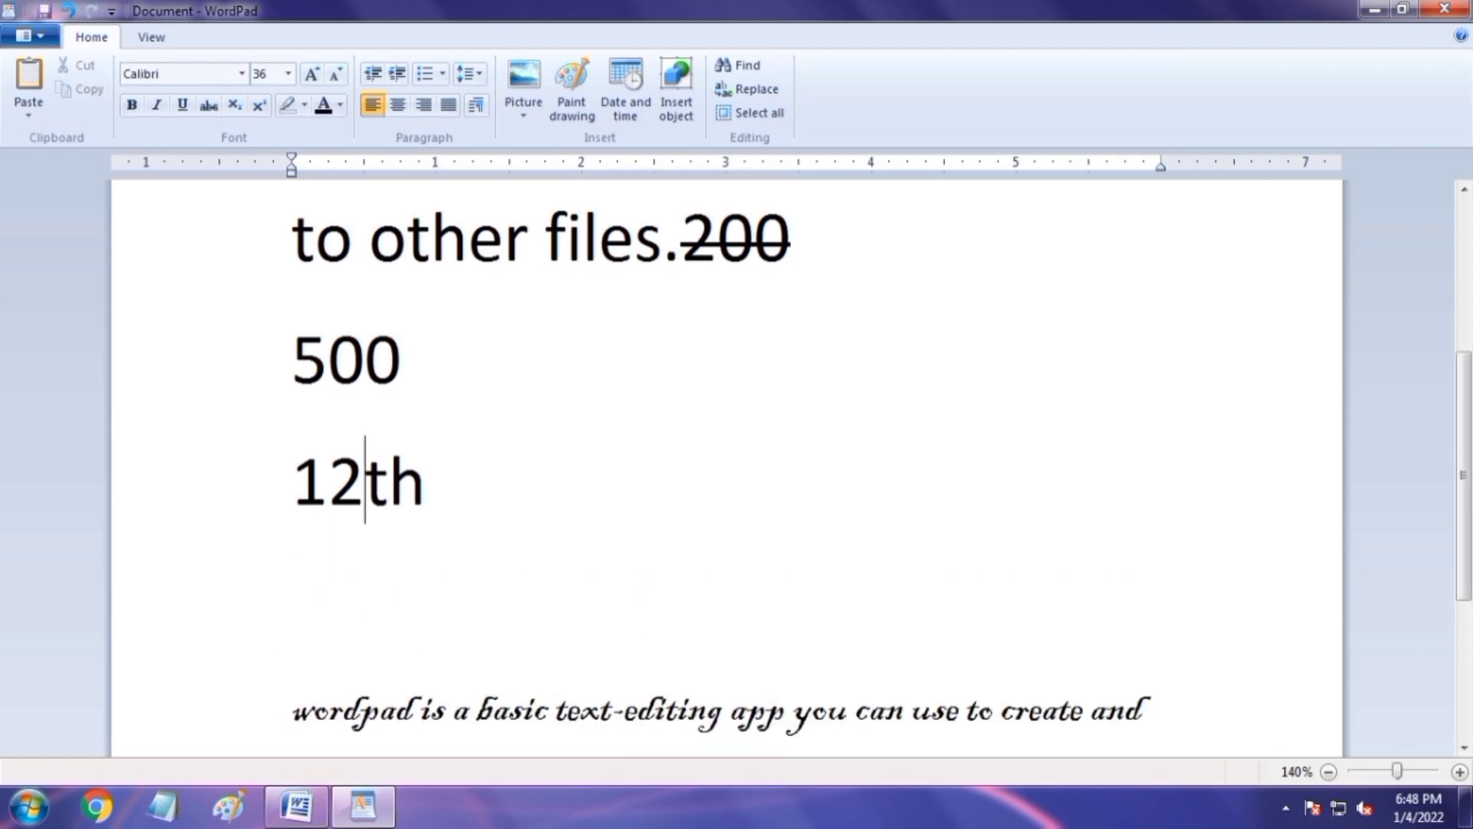
- Make the "th" in "12th" superscript and return to the empty line below it
left_click_drag(365, 485, 425, 484)
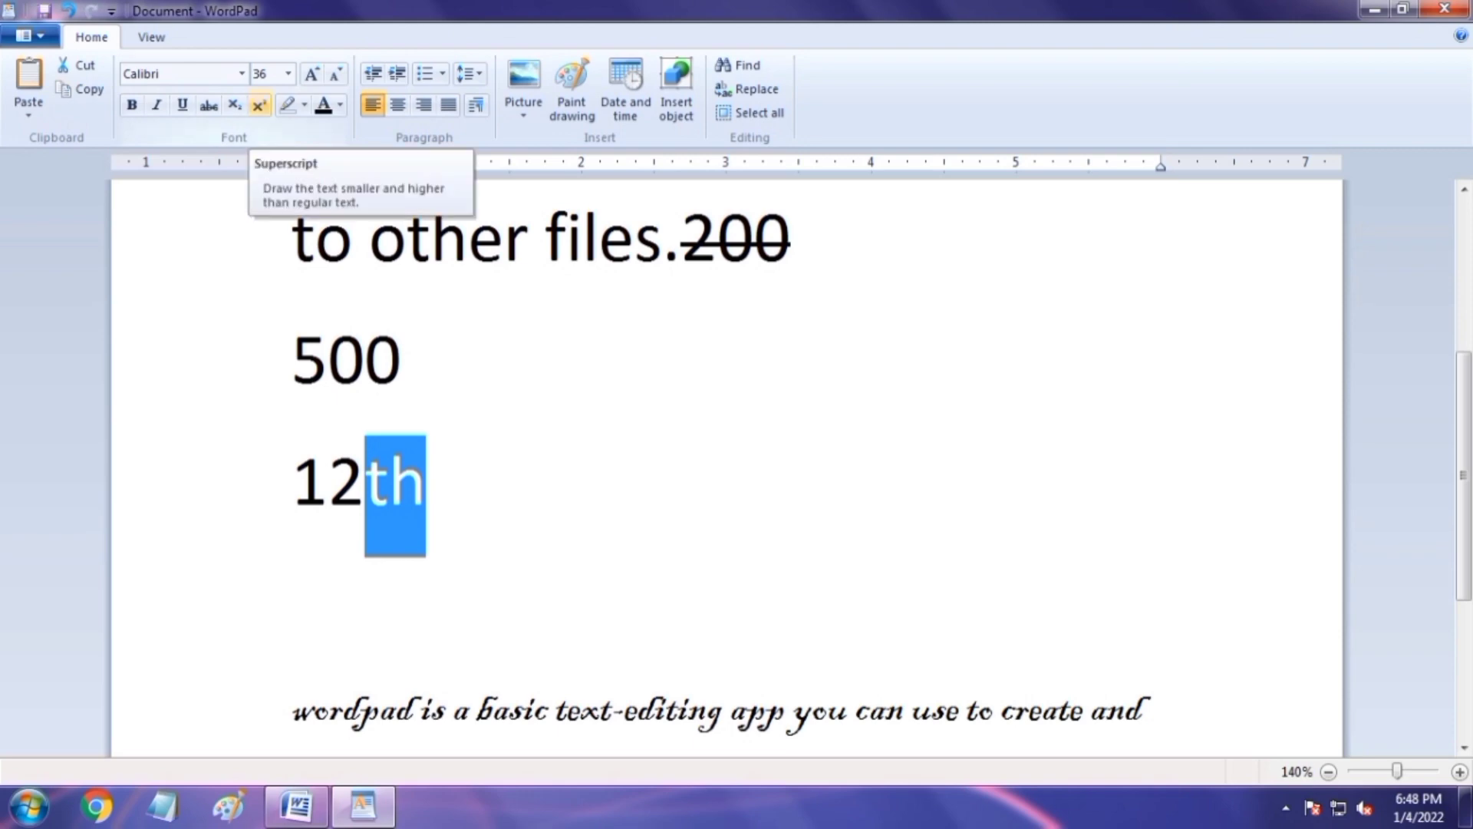
left_click(259, 105)
left_click(293, 601)
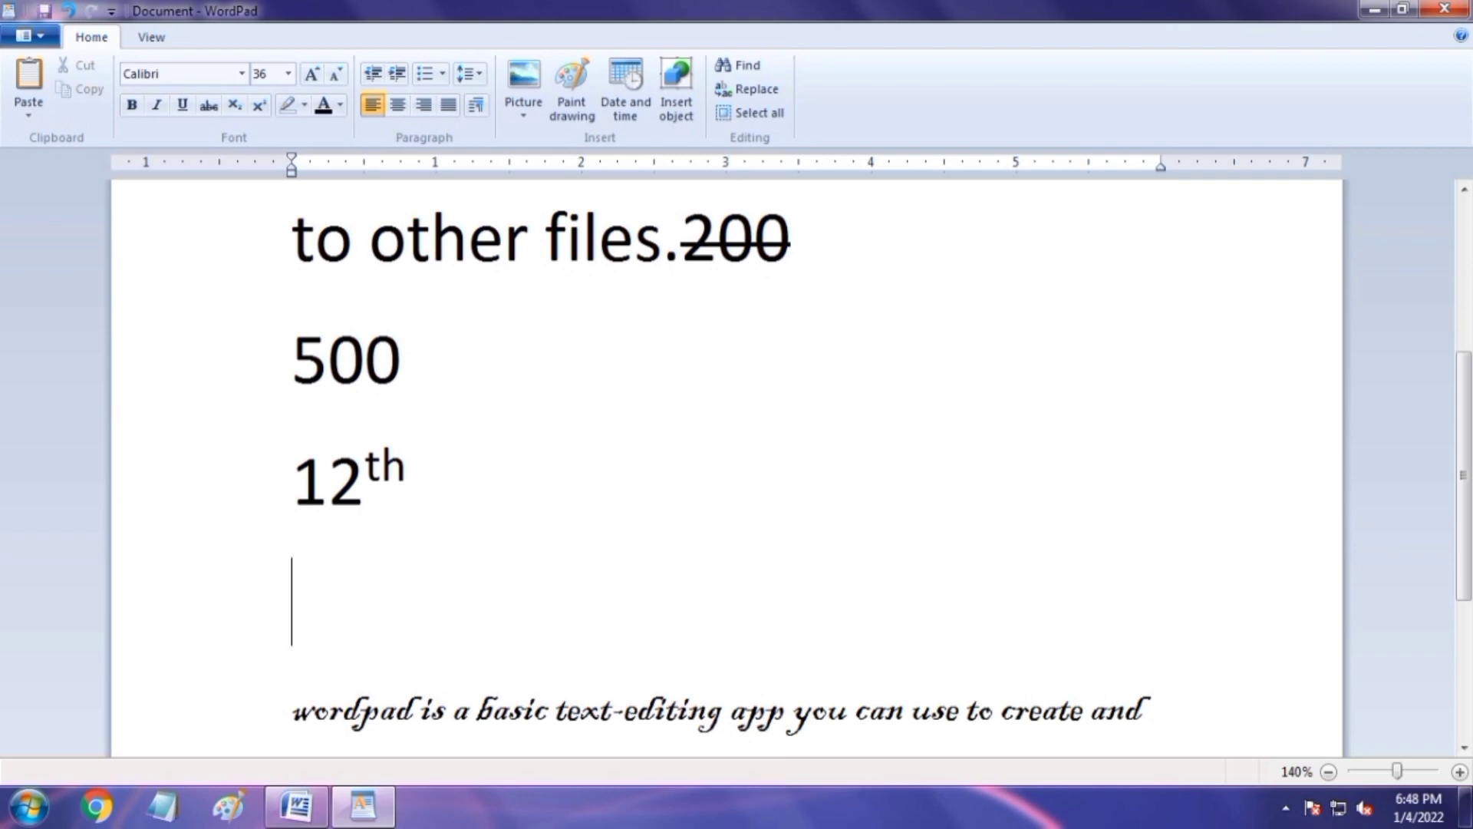
- Enter "3rd" on the empty line below "12th" and make its "rd" subscript
type("3")
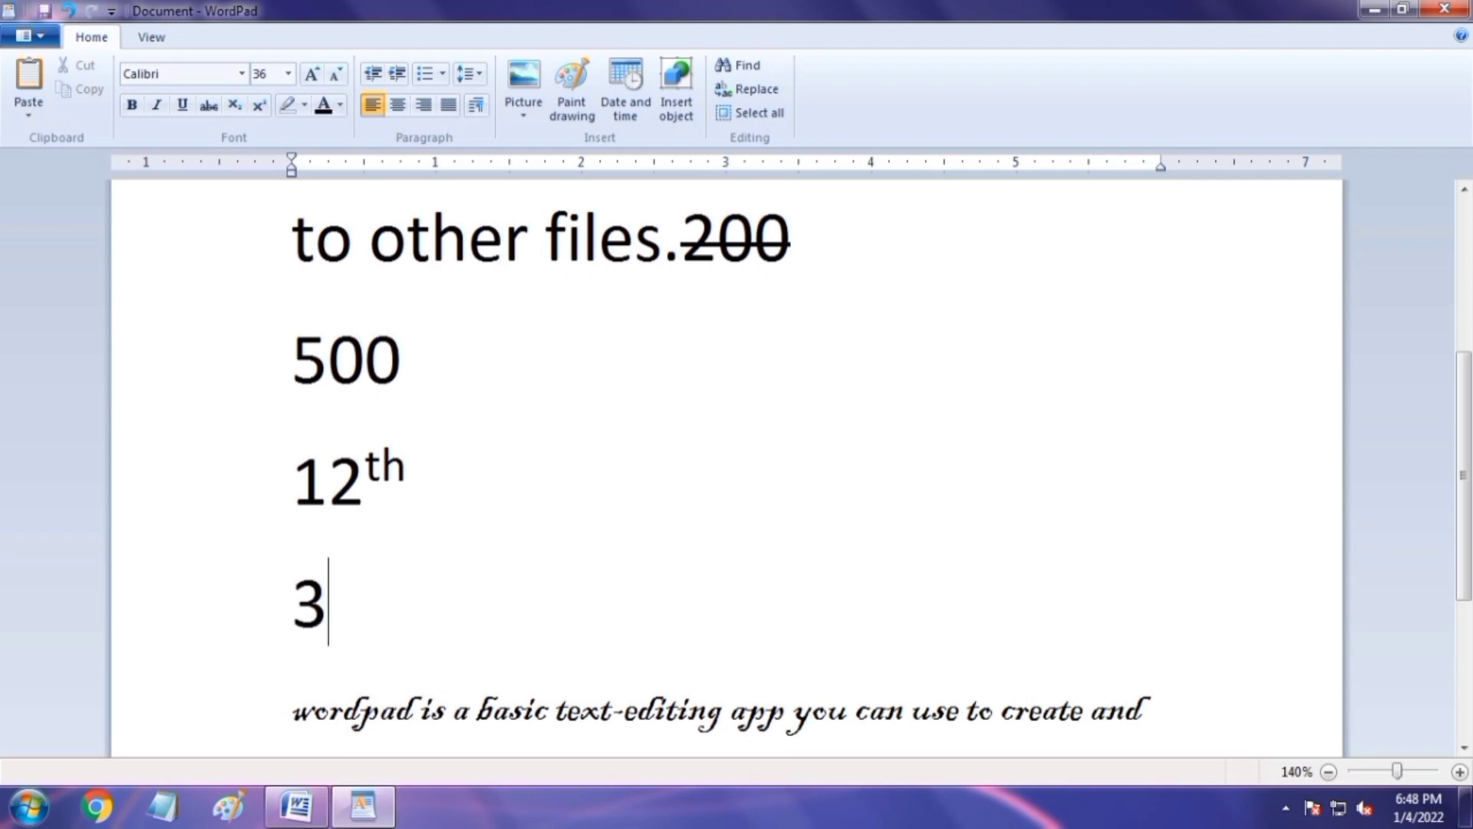
type("rd")
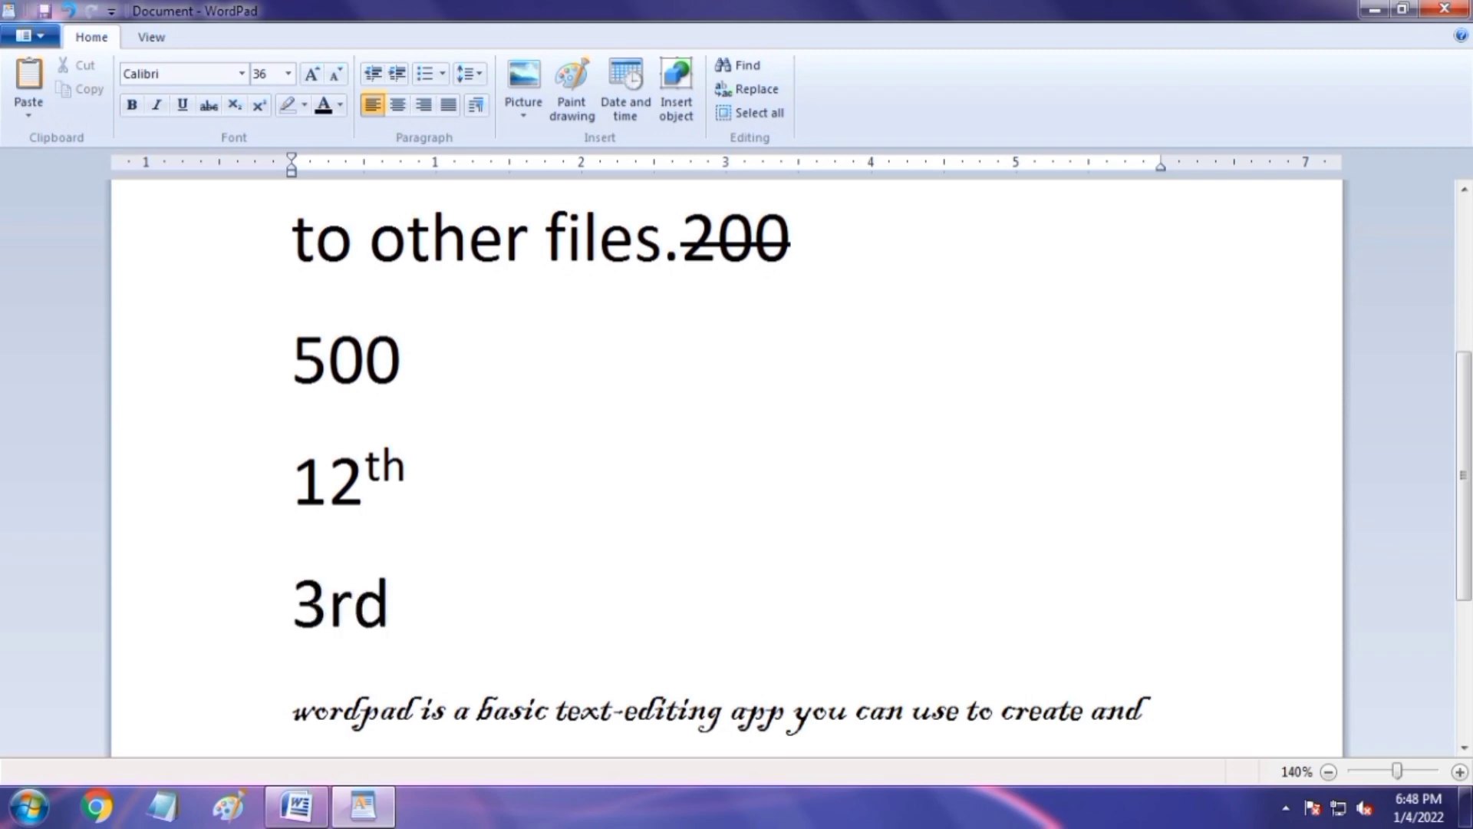
key("shift+Left")
key("shift+Left")
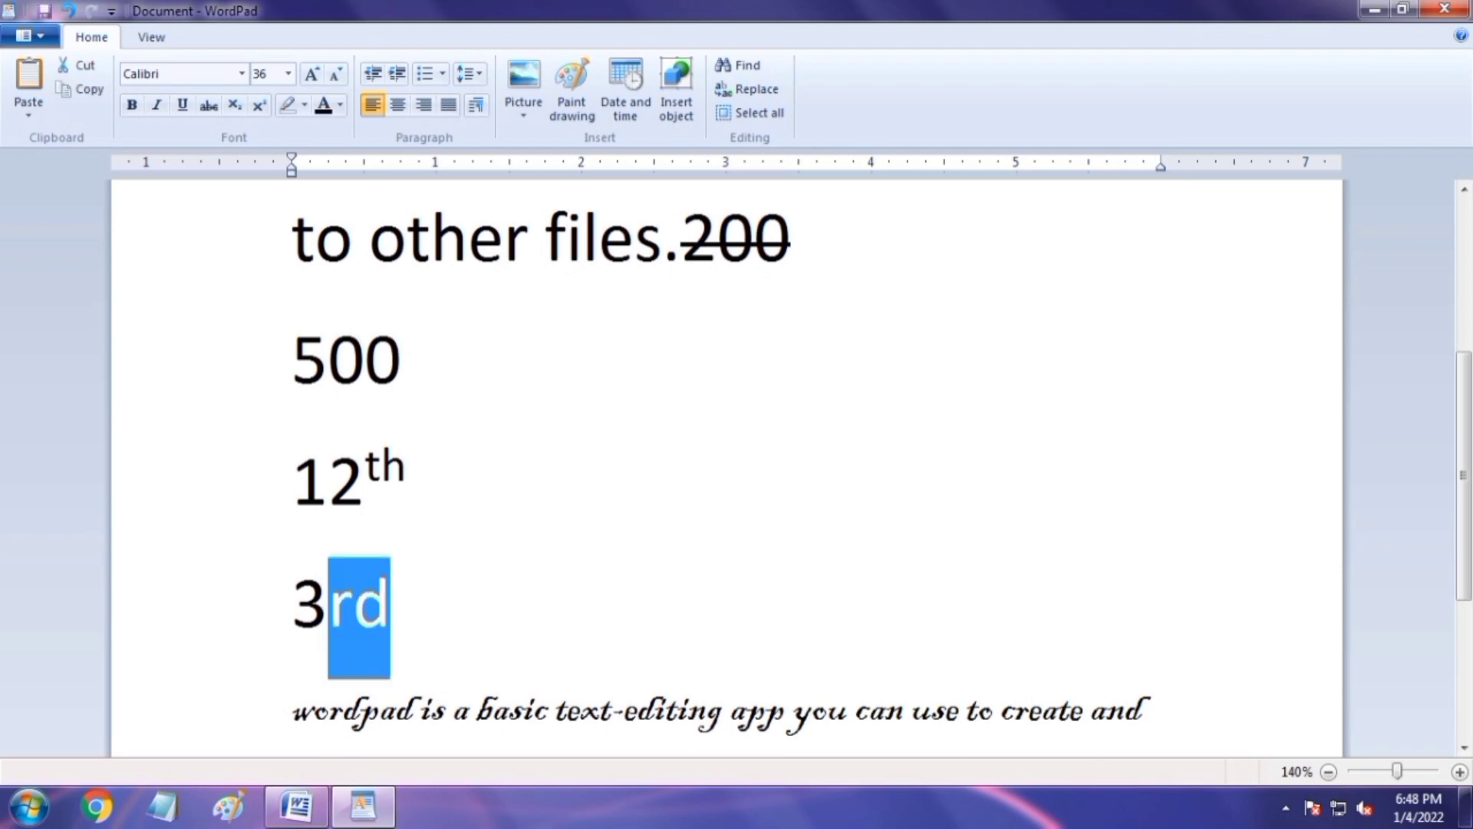
key("ctrl+equal")
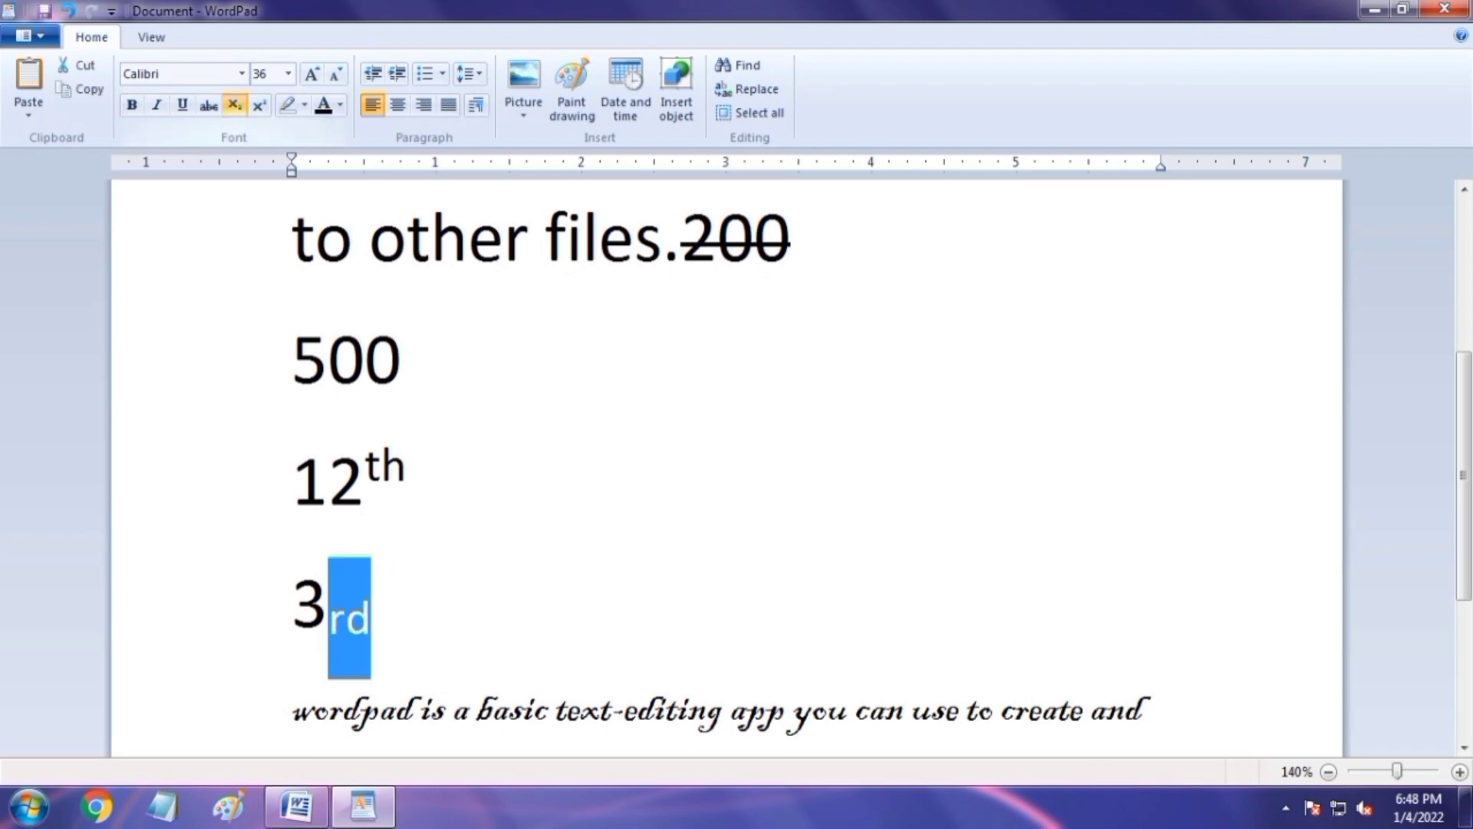
key("Right")
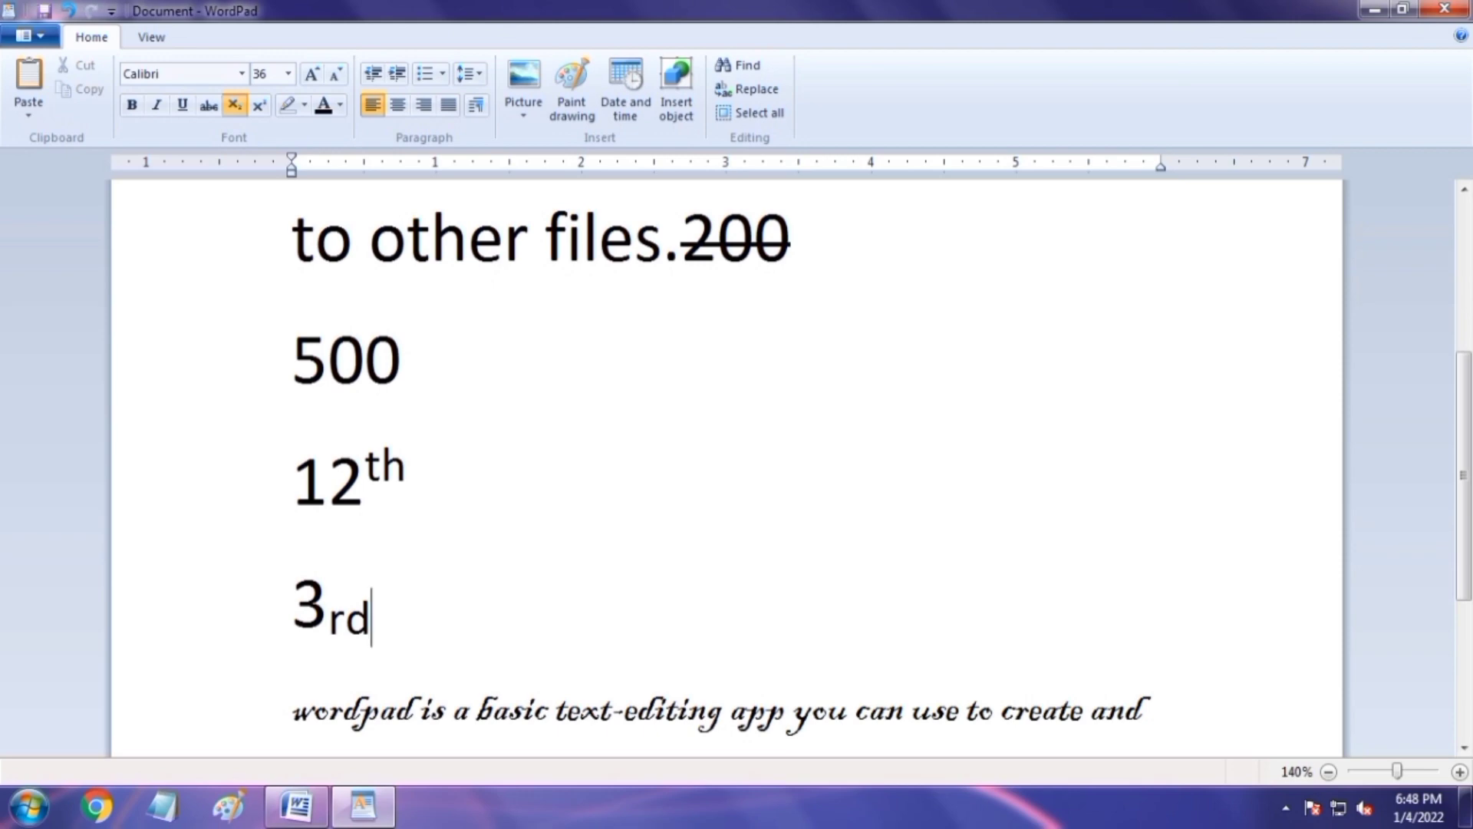
- Highlight the first two lines of the document, from "wordpad is" through "text with", in yellow
scroll(727, 468, "up", 2)
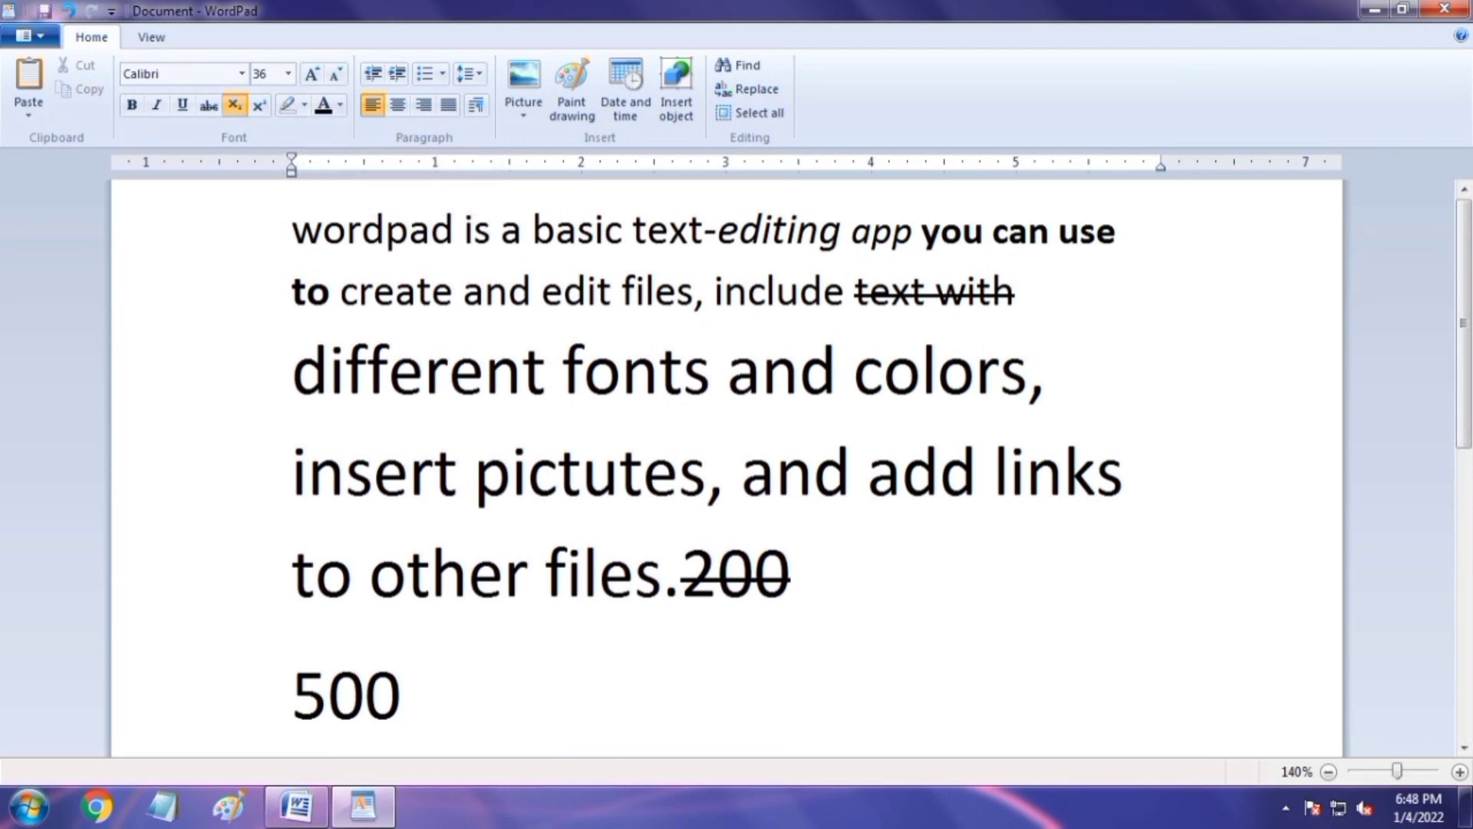
left_click_drag(292, 230, 1024, 292)
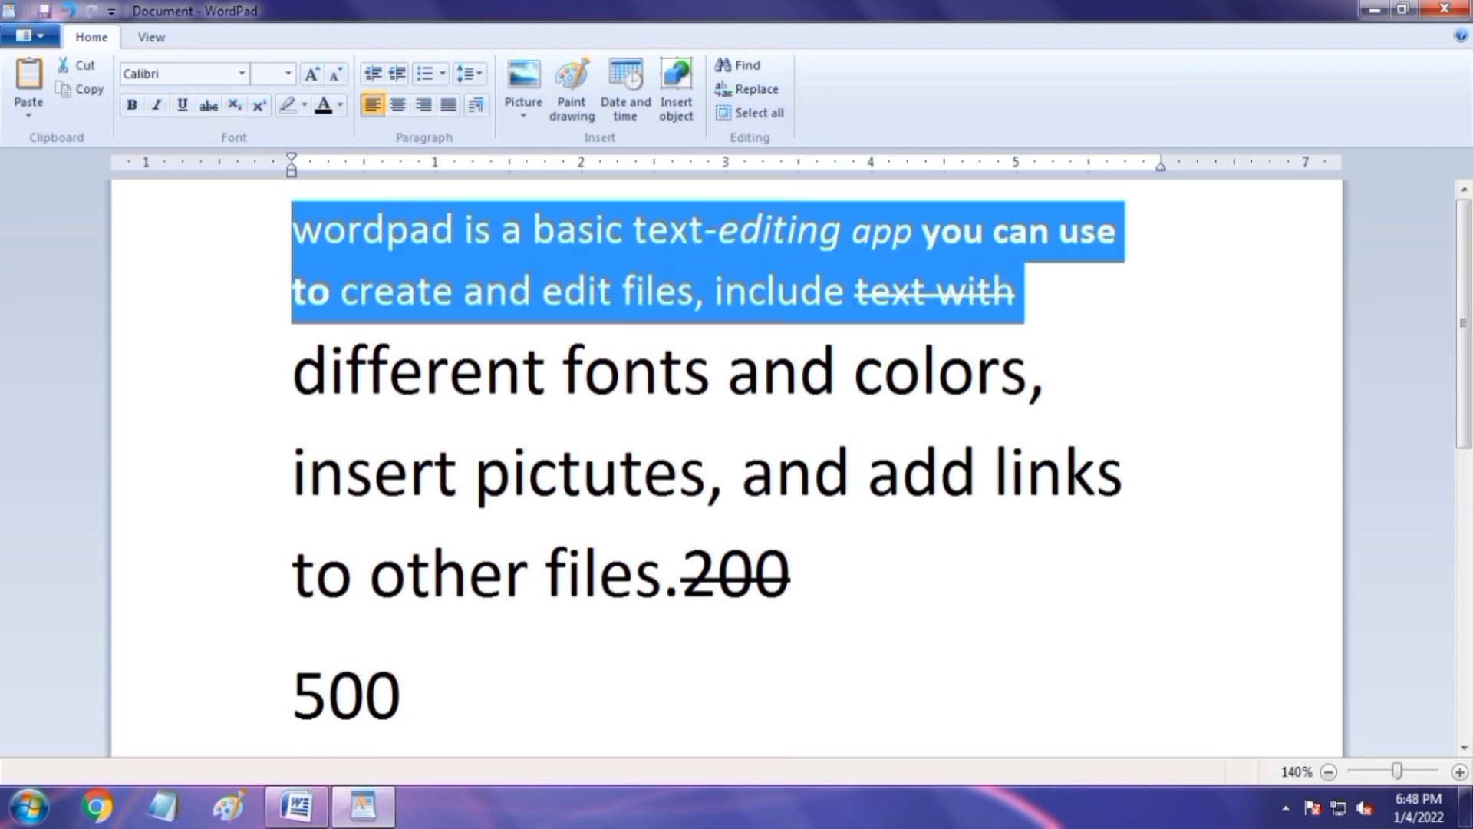
left_click(304, 104)
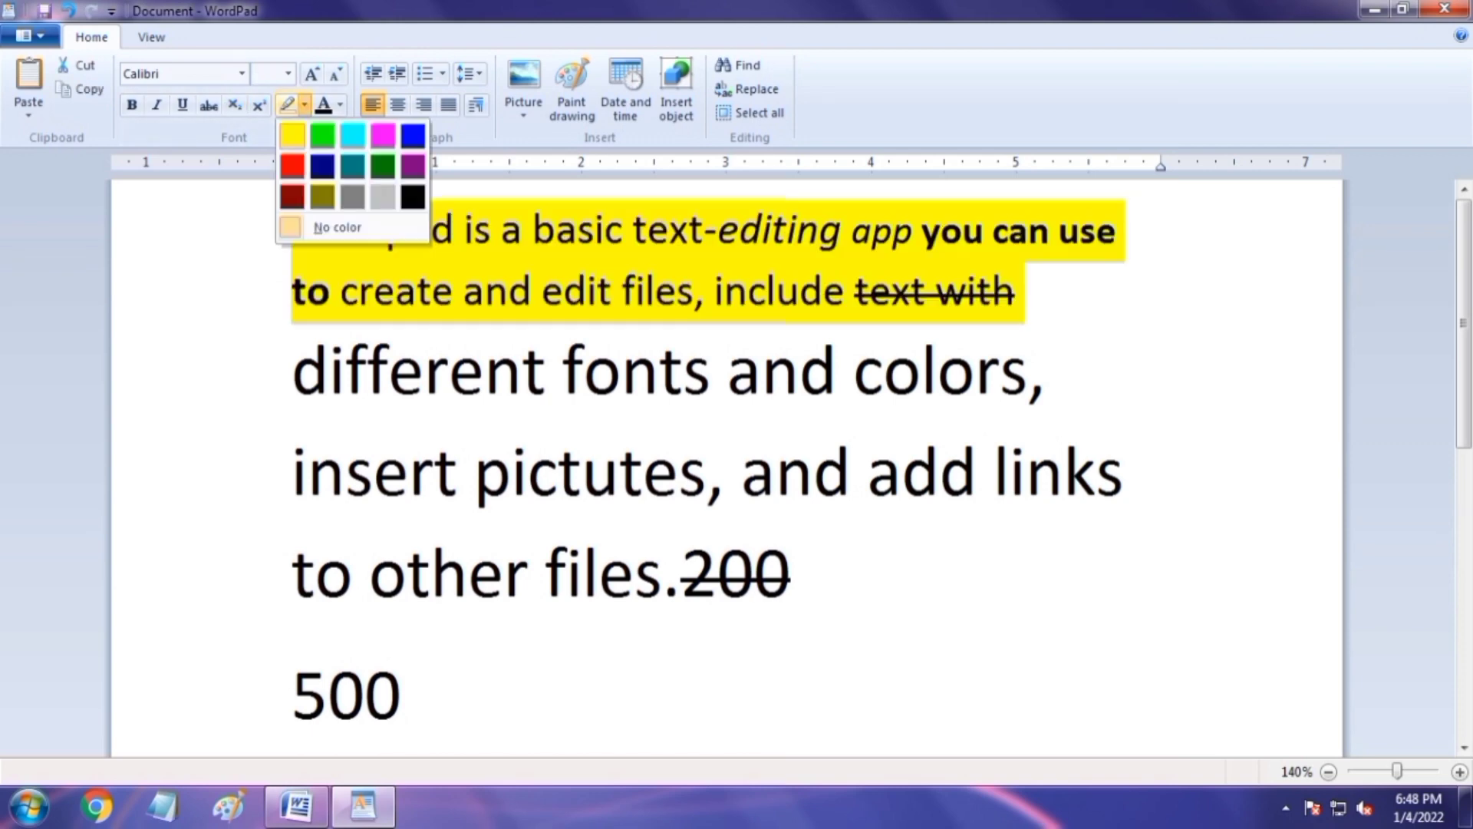
left_click(293, 135)
left_click(522, 368)
scroll(690, 460, "down", 1)
scroll(690, 460, "up", 1)
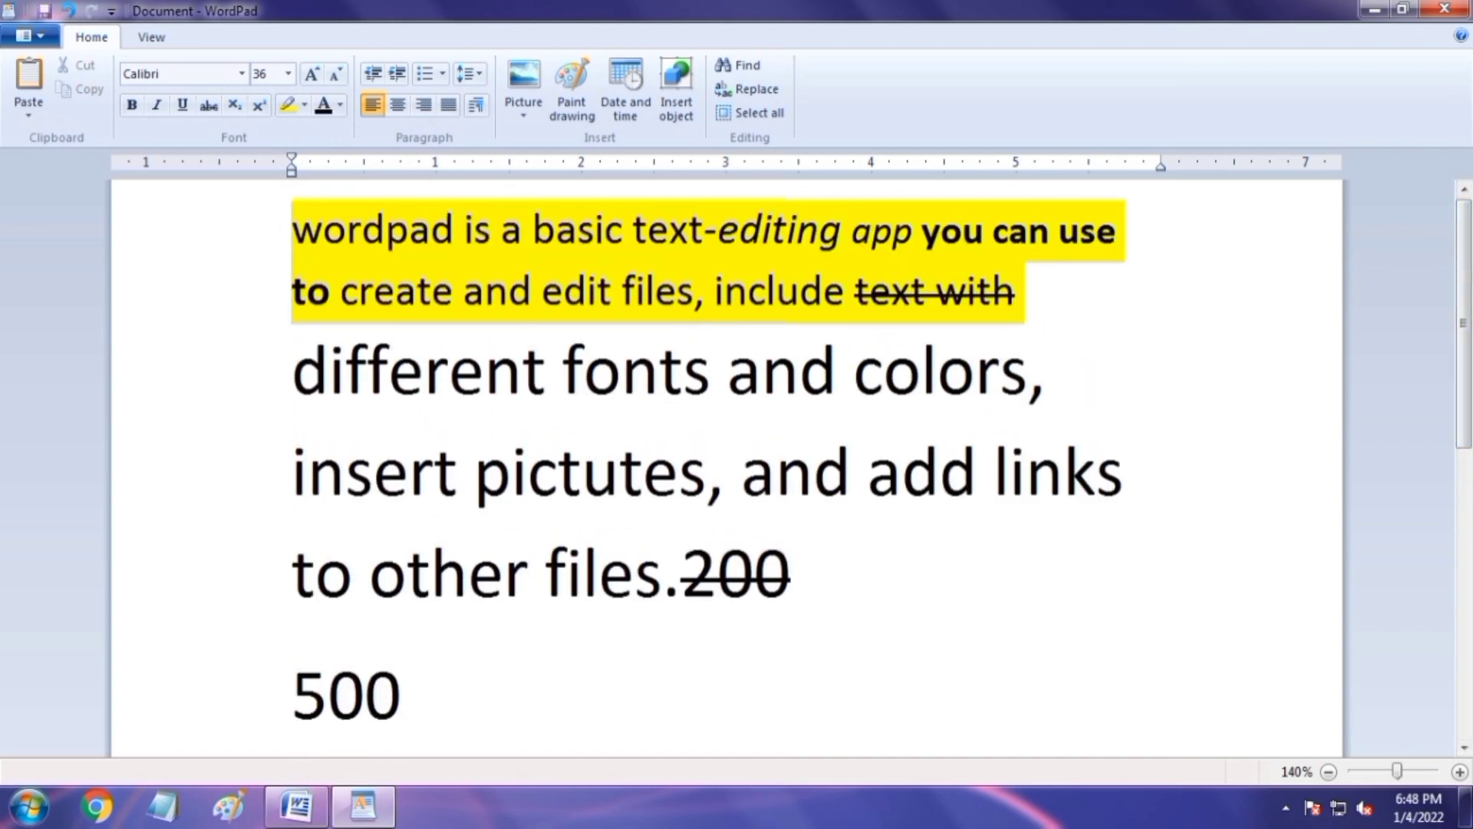
- Change the font color of the text from "different fonts and colors" through "200" to red
left_click_drag(1025, 290, 292, 230)
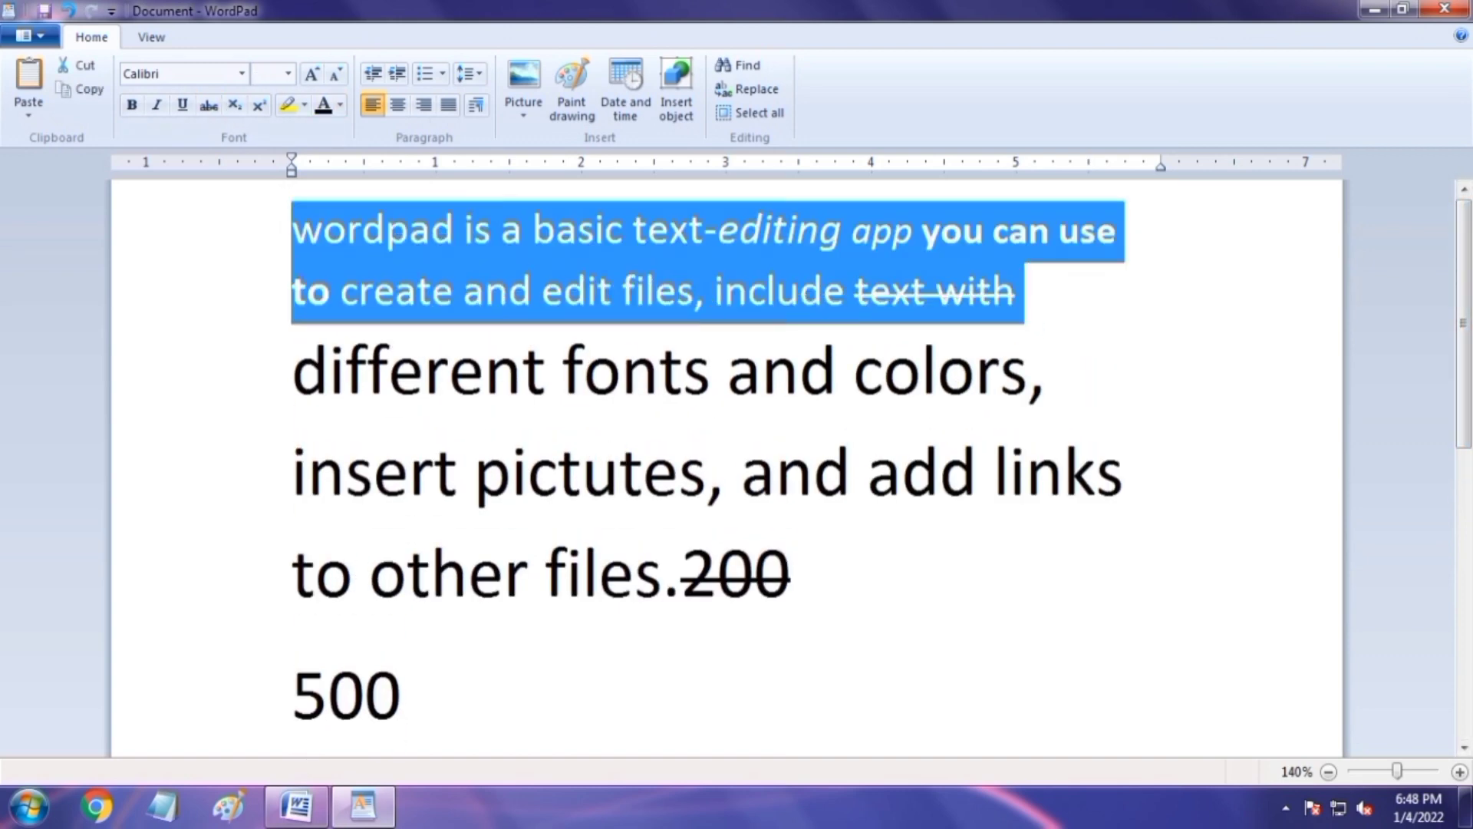
left_click_drag(292, 370, 802, 591)
left_click(340, 105)
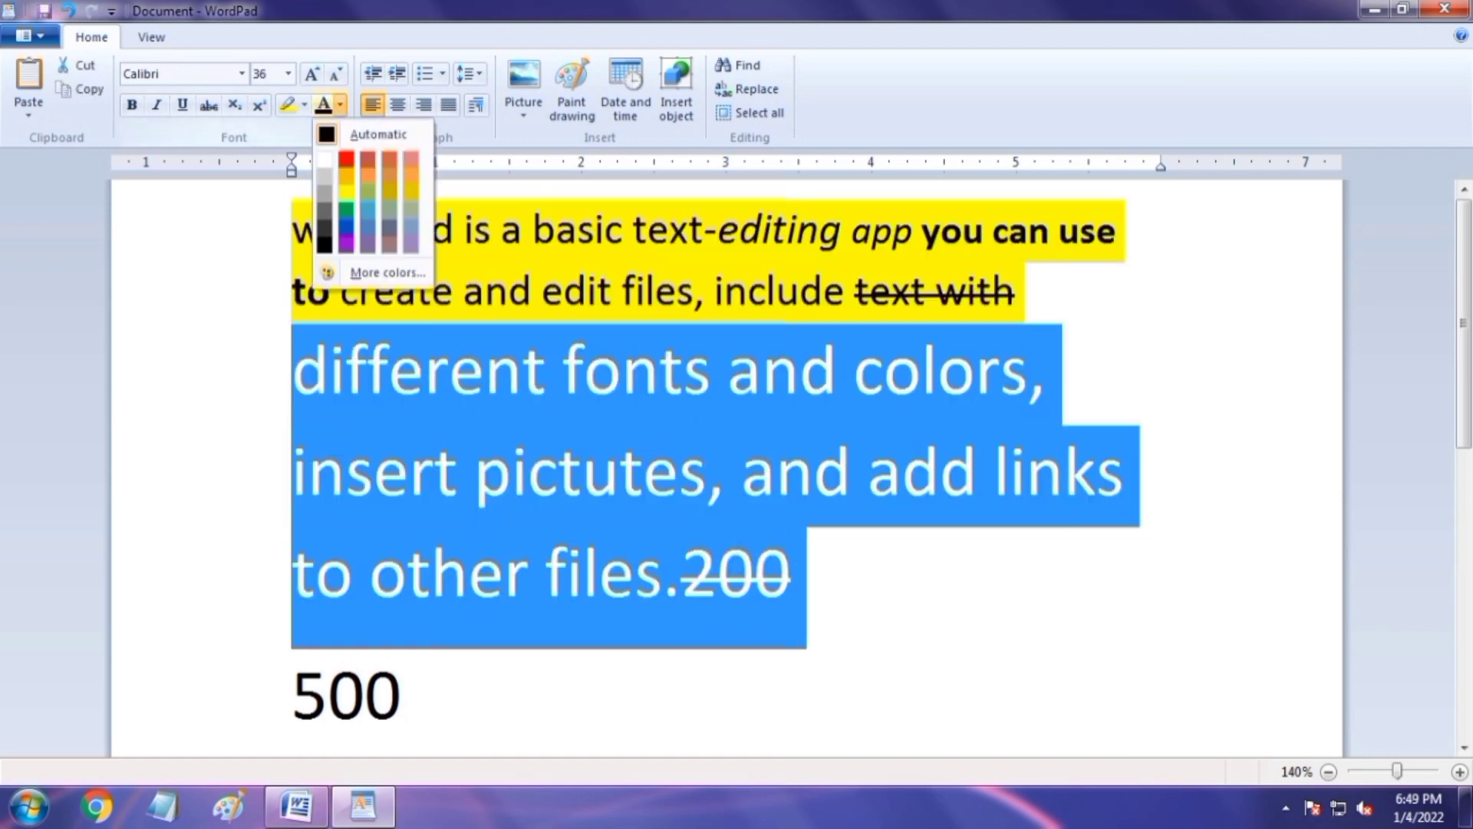
left_click(347, 160)
left_click(475, 472)
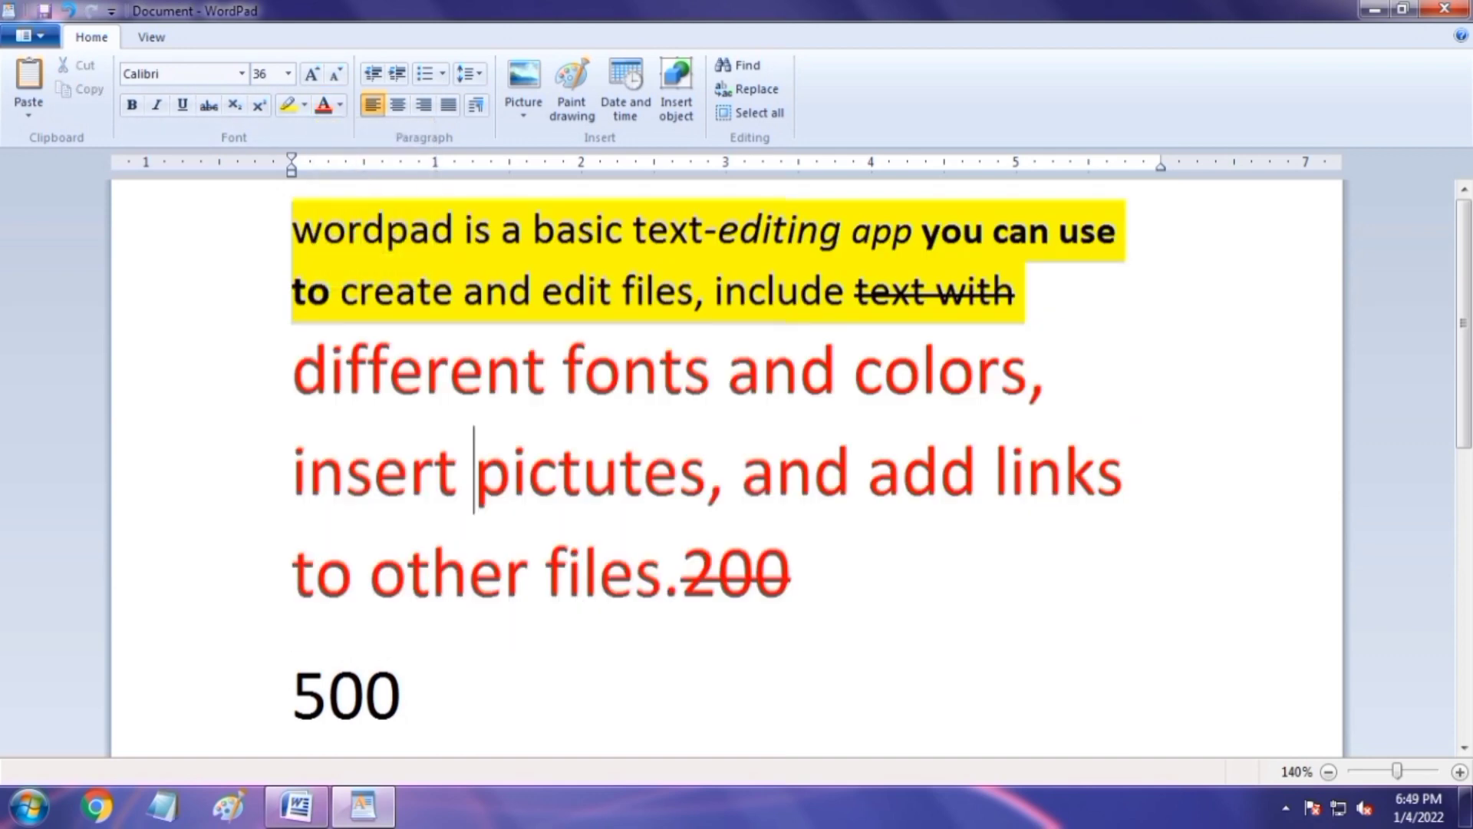
left_click(403, 696)
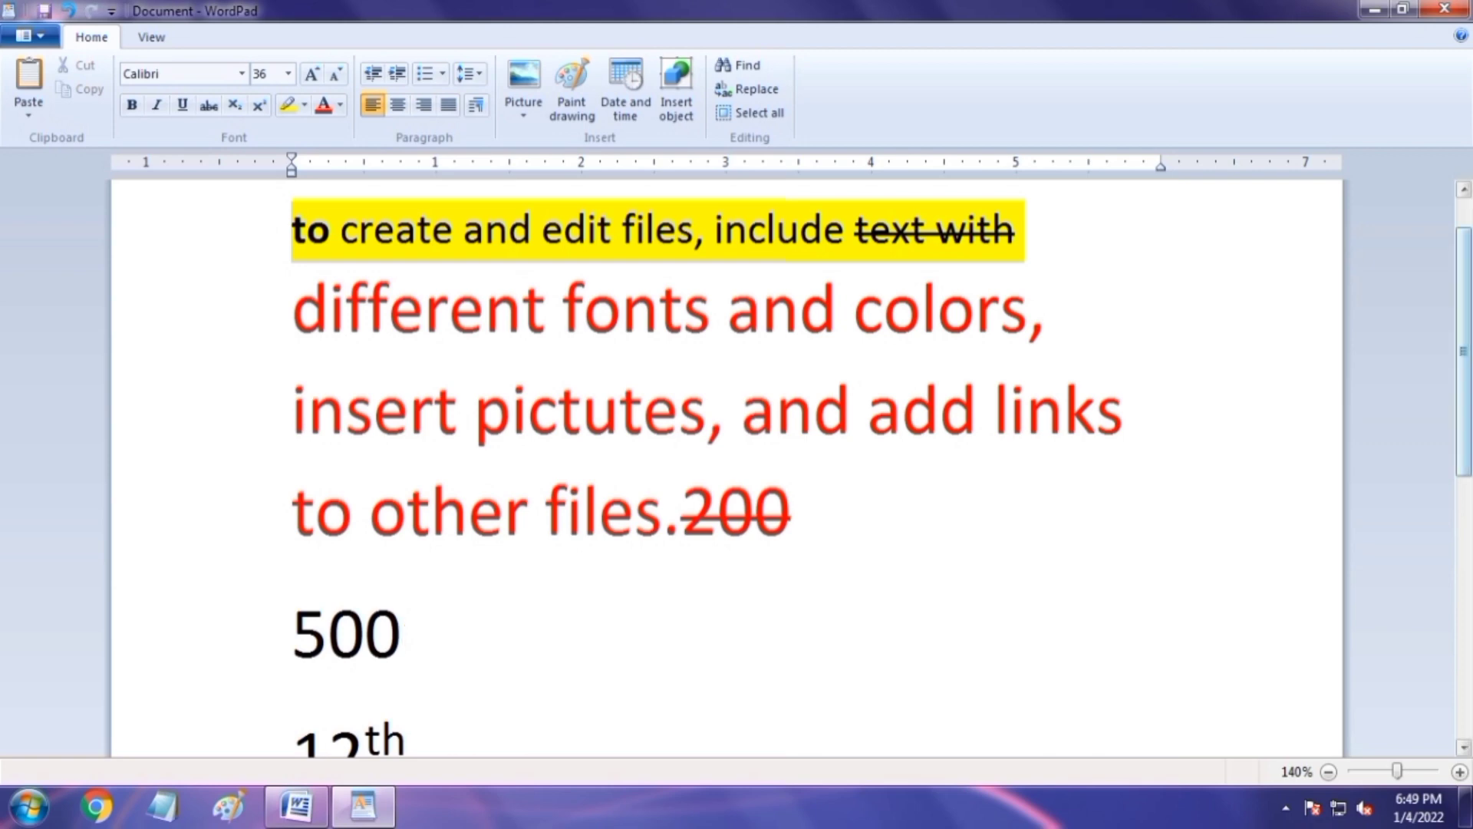
scroll(727, 461, "down", 3)
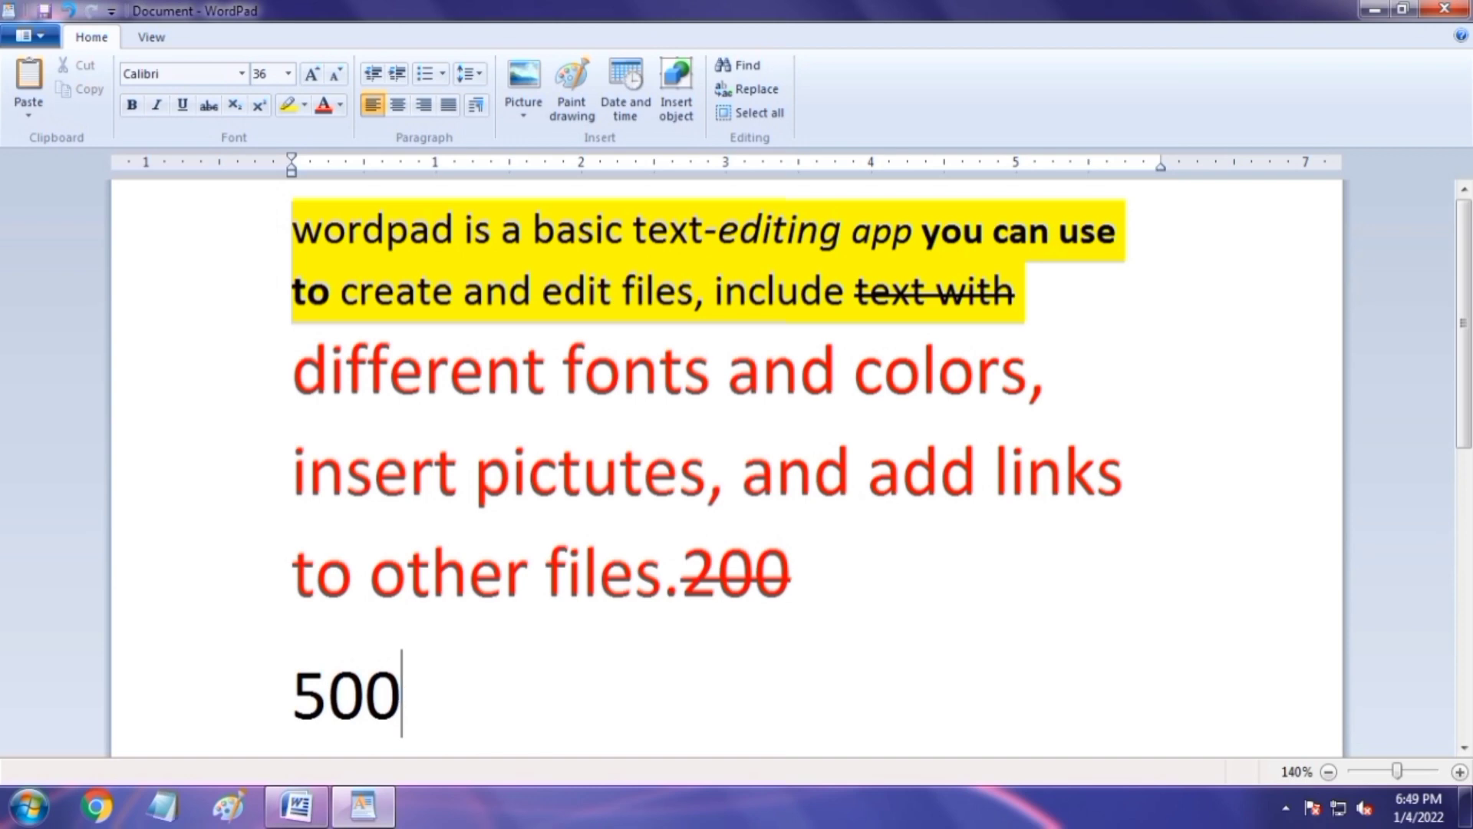
scroll(1464, 383, "down", 1)
scroll(1464, 383, "up", 1)
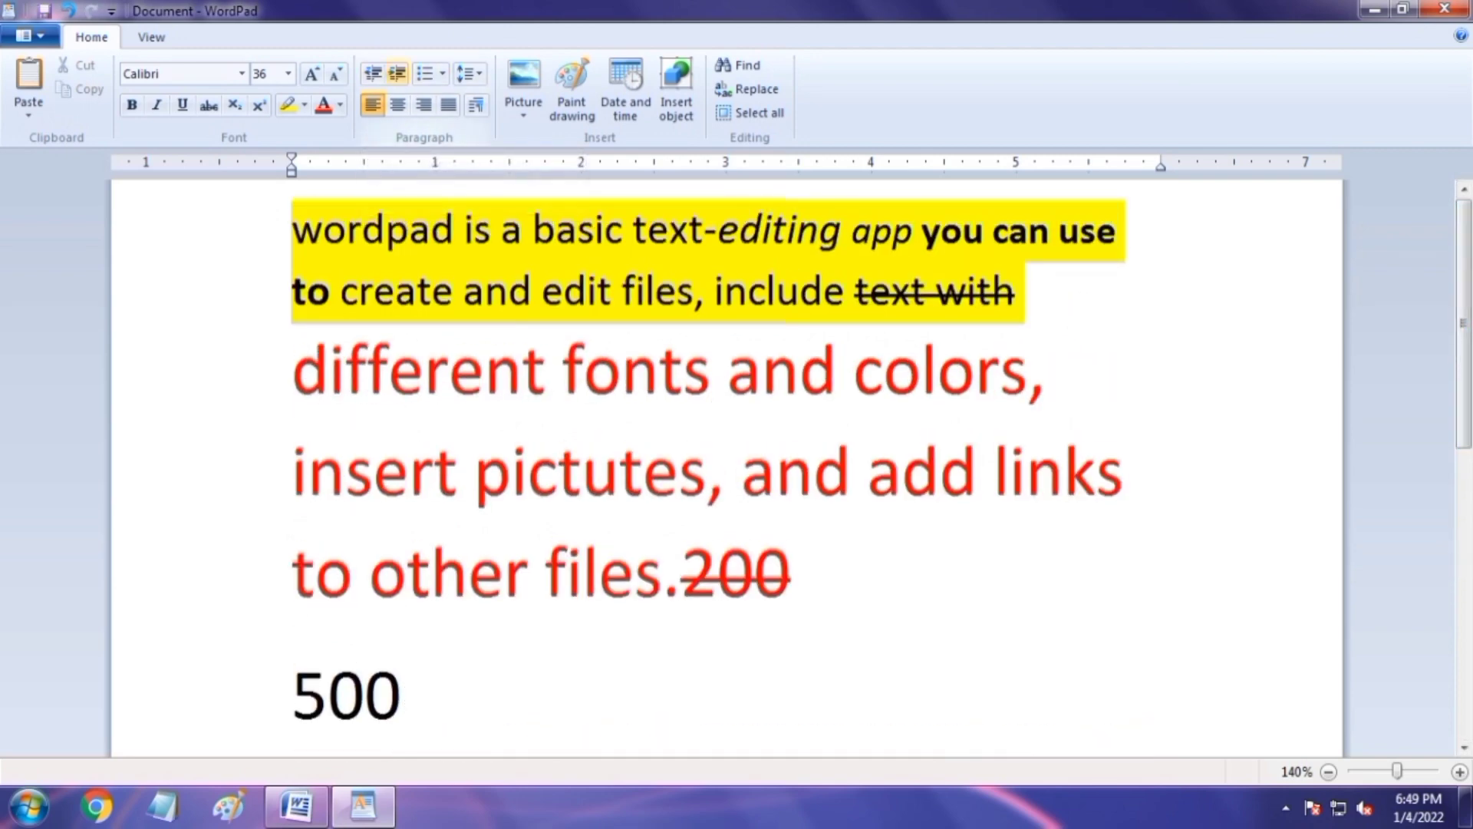
left_click(368, 369)
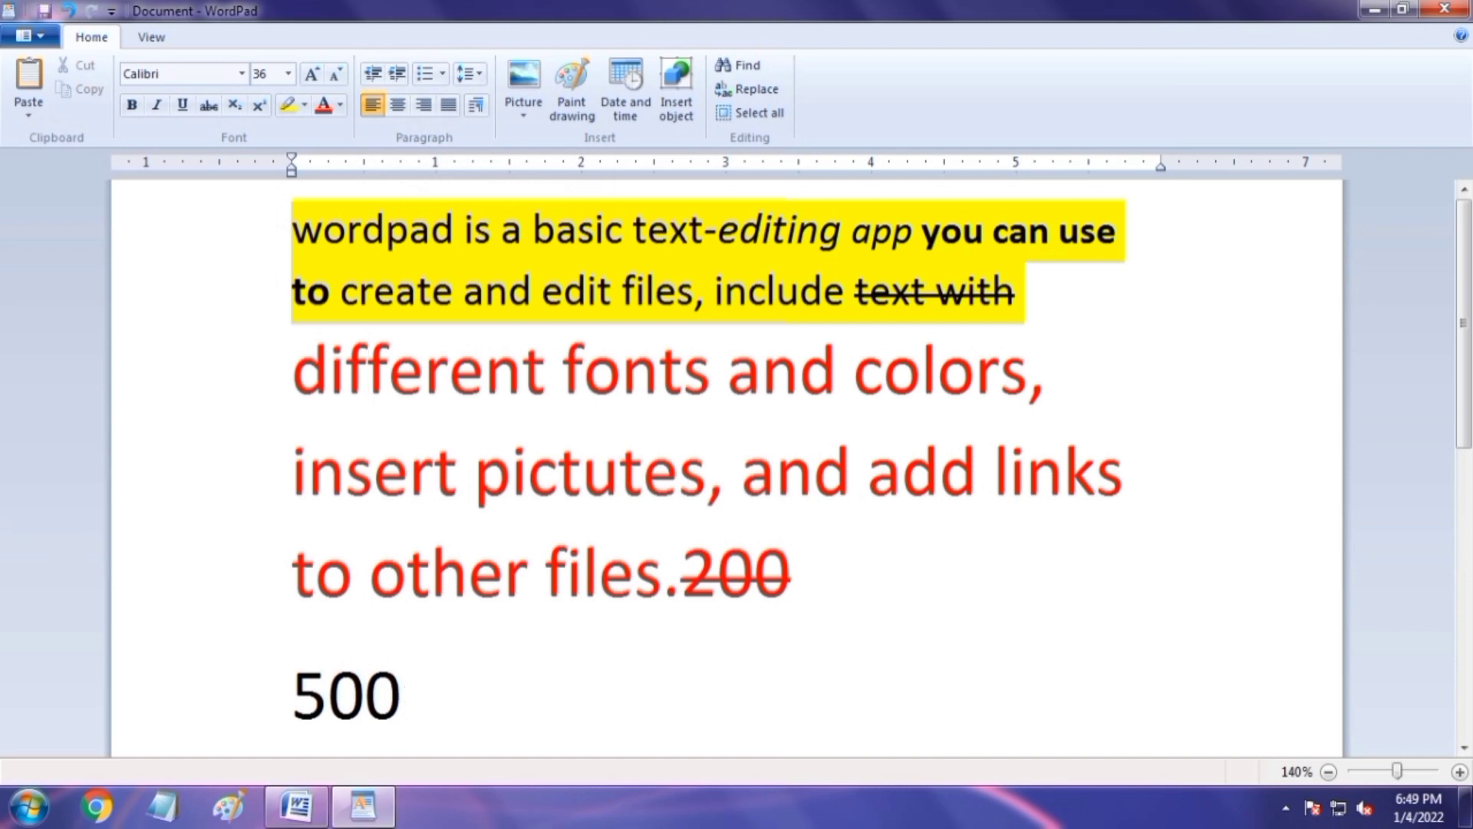
- Increase the indent of the "12th" and "3rd" lines in four steps to the 2-inch mark
scroll(727, 461, "down", 3)
left_click_drag(293, 583, 387, 667)
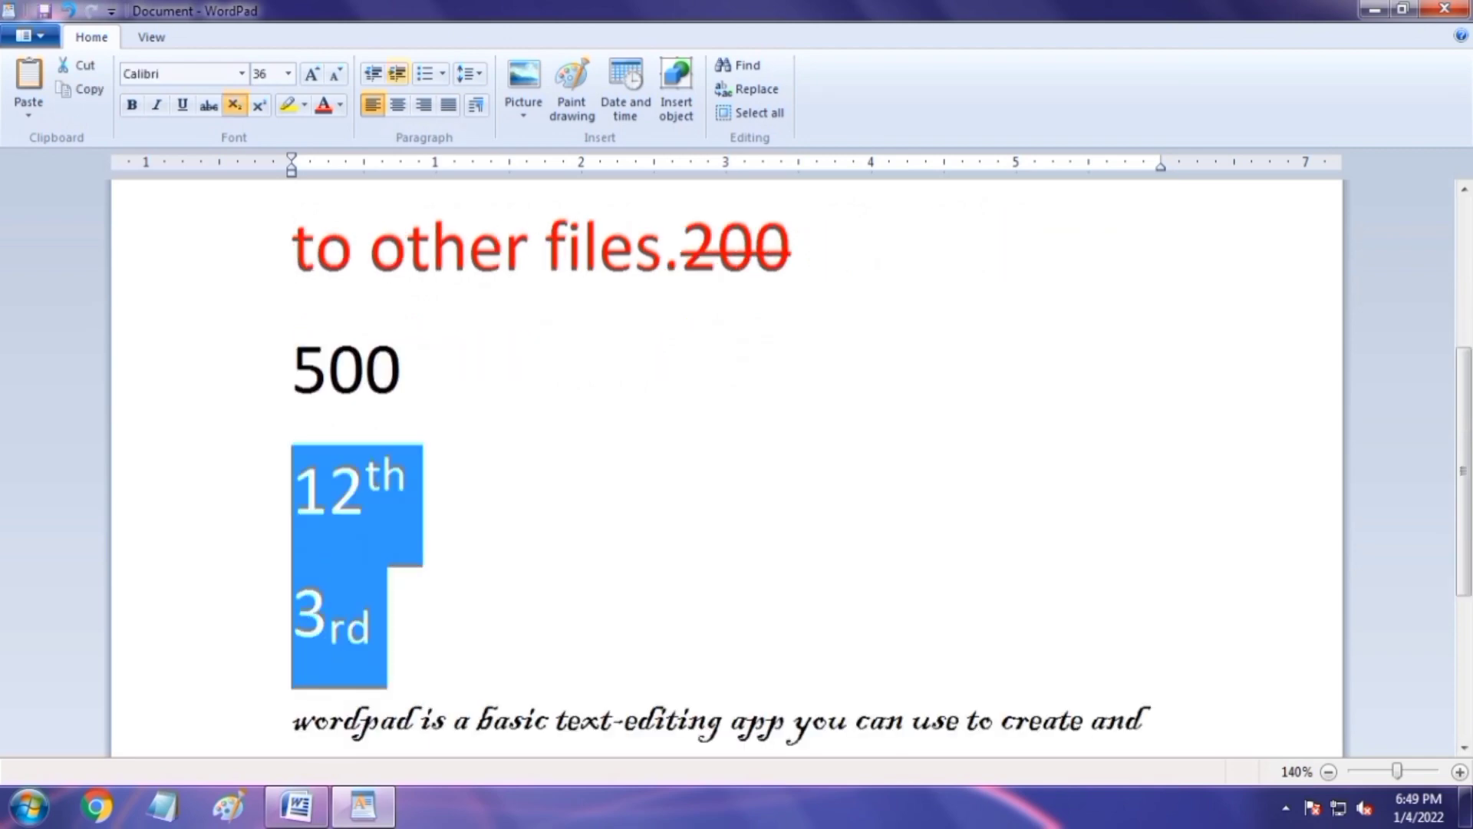
left_click(397, 74)
left_click(397, 74)
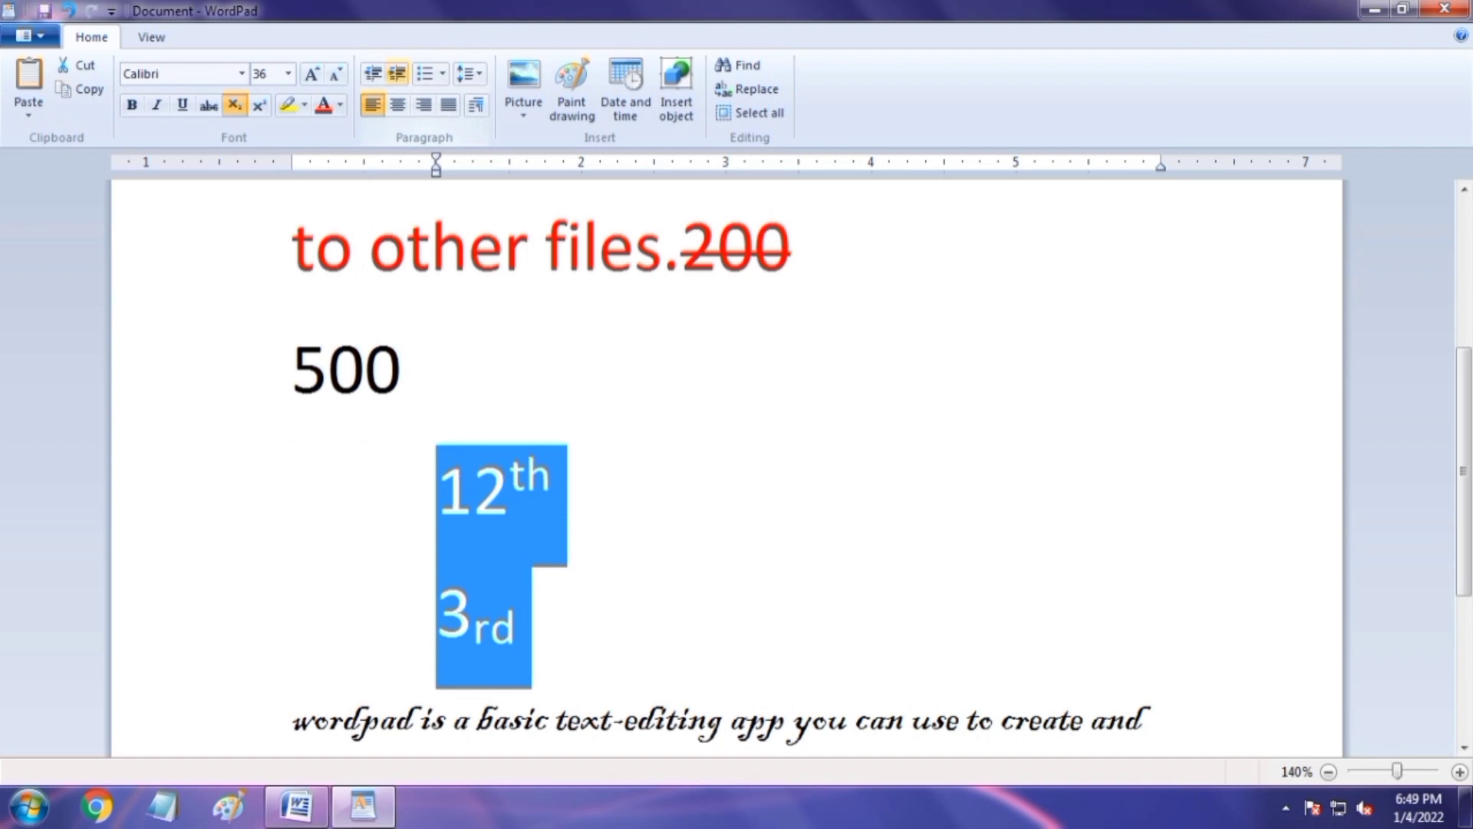
left_click(529, 626)
left_click_drag(529, 629, 439, 491)
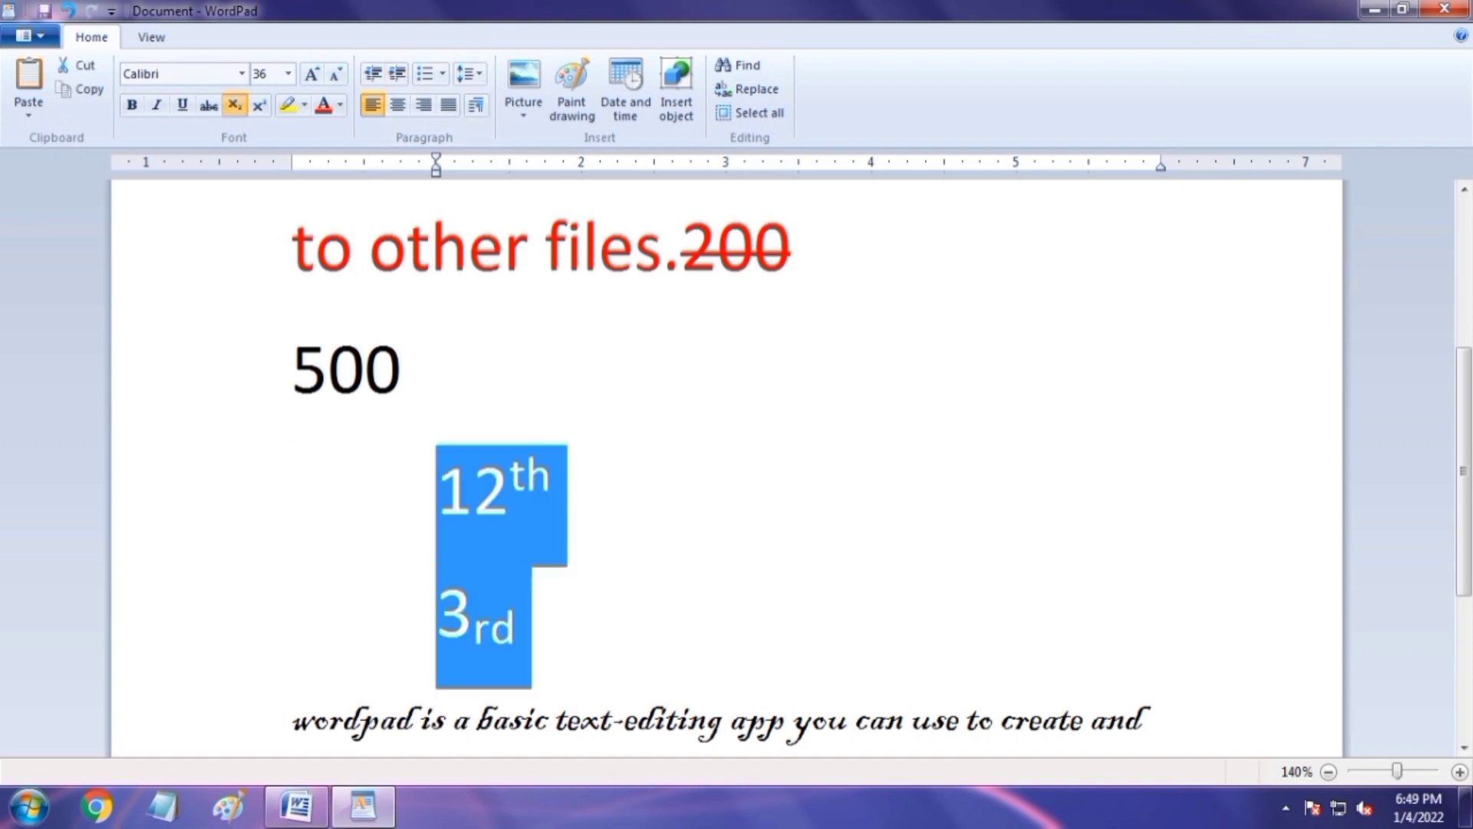
left_click(397, 73)
left_click(397, 74)
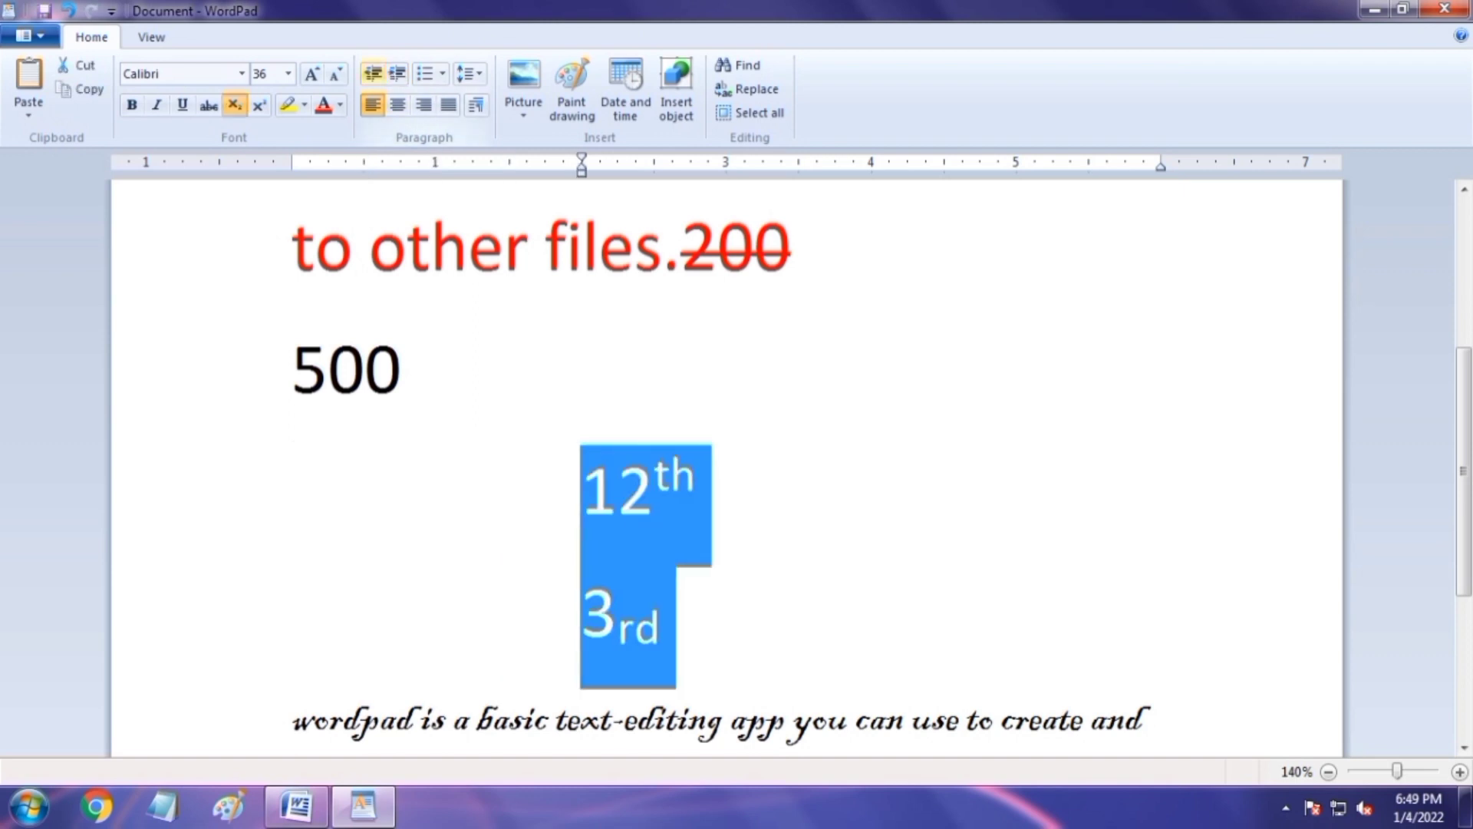
- Decrease the indent of the "12th" and "3rd" lines back to the left margin
left_click(373, 74)
left_click(373, 74)
left_click(373, 73)
left_click(373, 74)
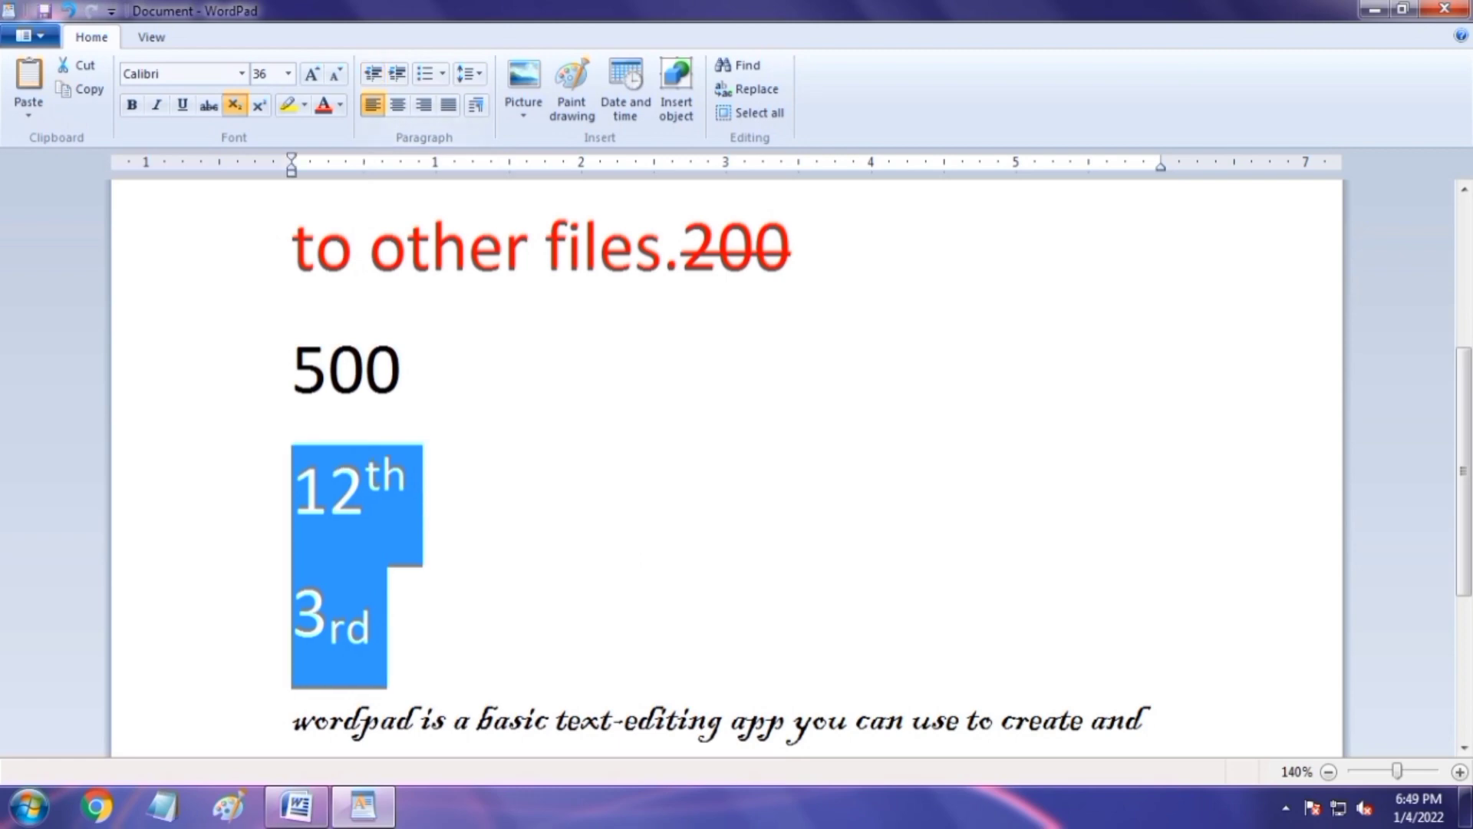
left_click(408, 484)
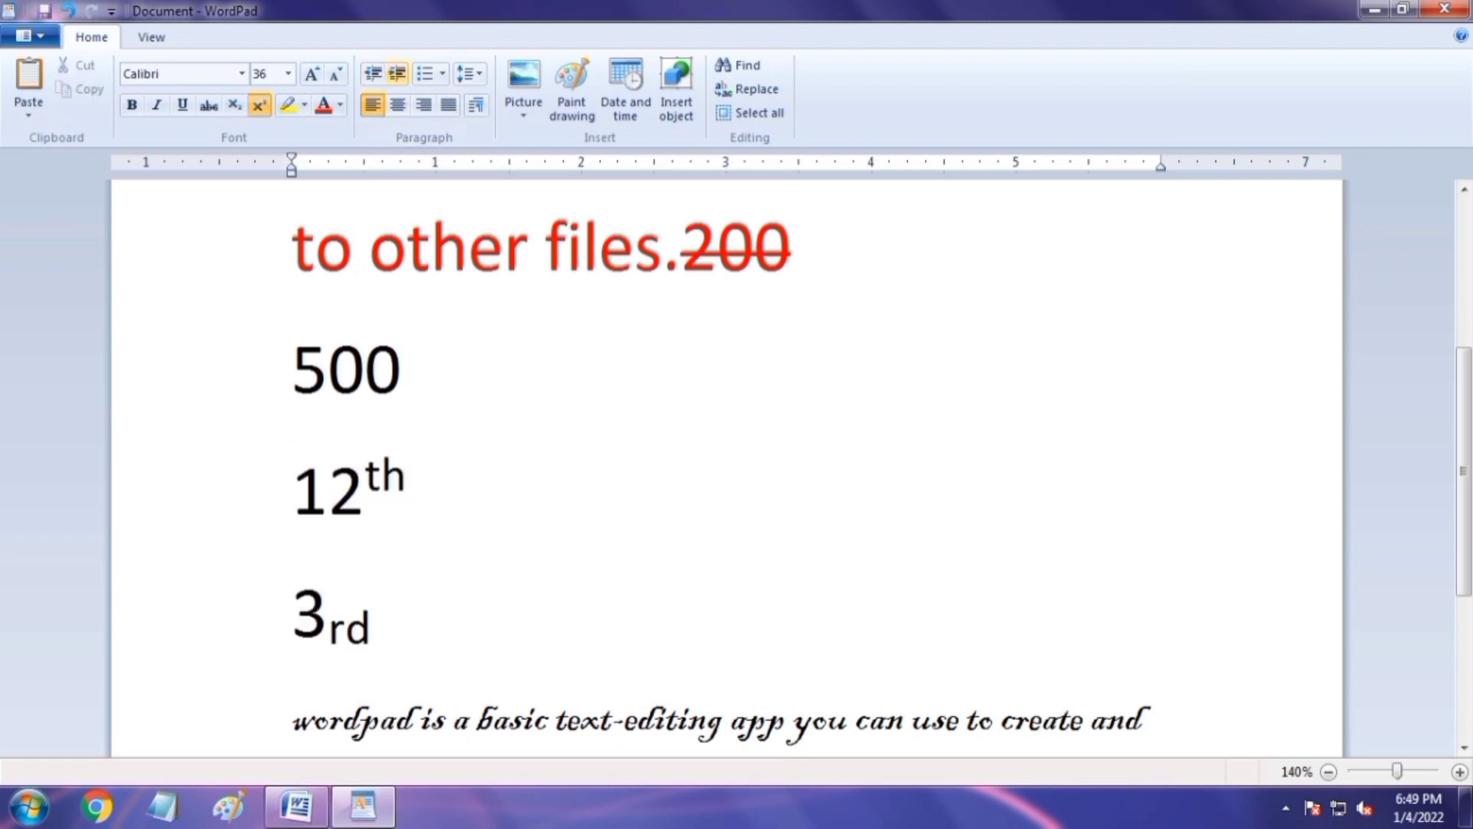
left_click(442, 74)
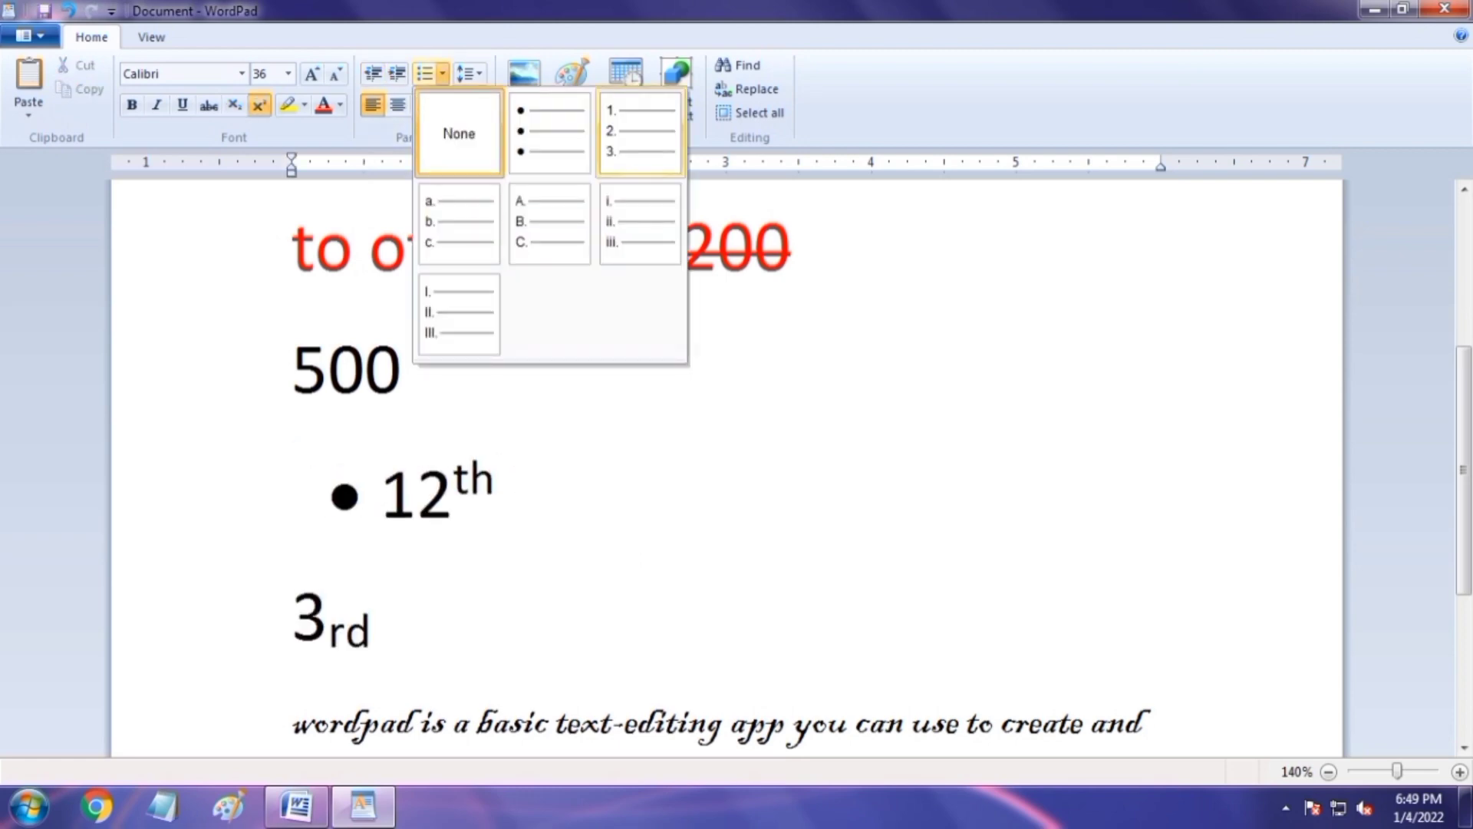
key("Escape")
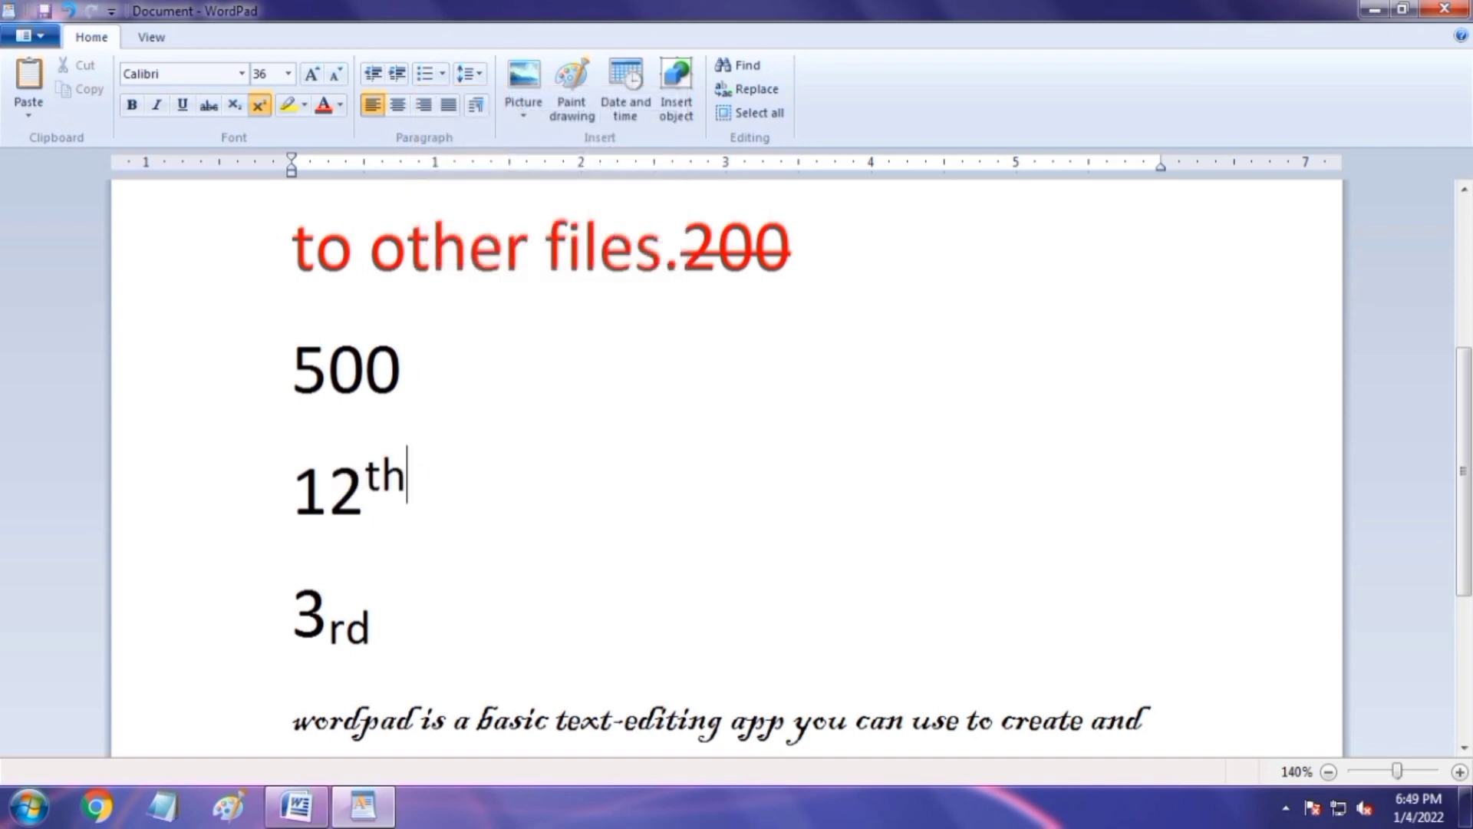
- Format the "500", "12th" and "3rd" lines as a numbered list with uppercase Roman numerals
left_click(269, 376)
left_click_drag(269, 376, 269, 629)
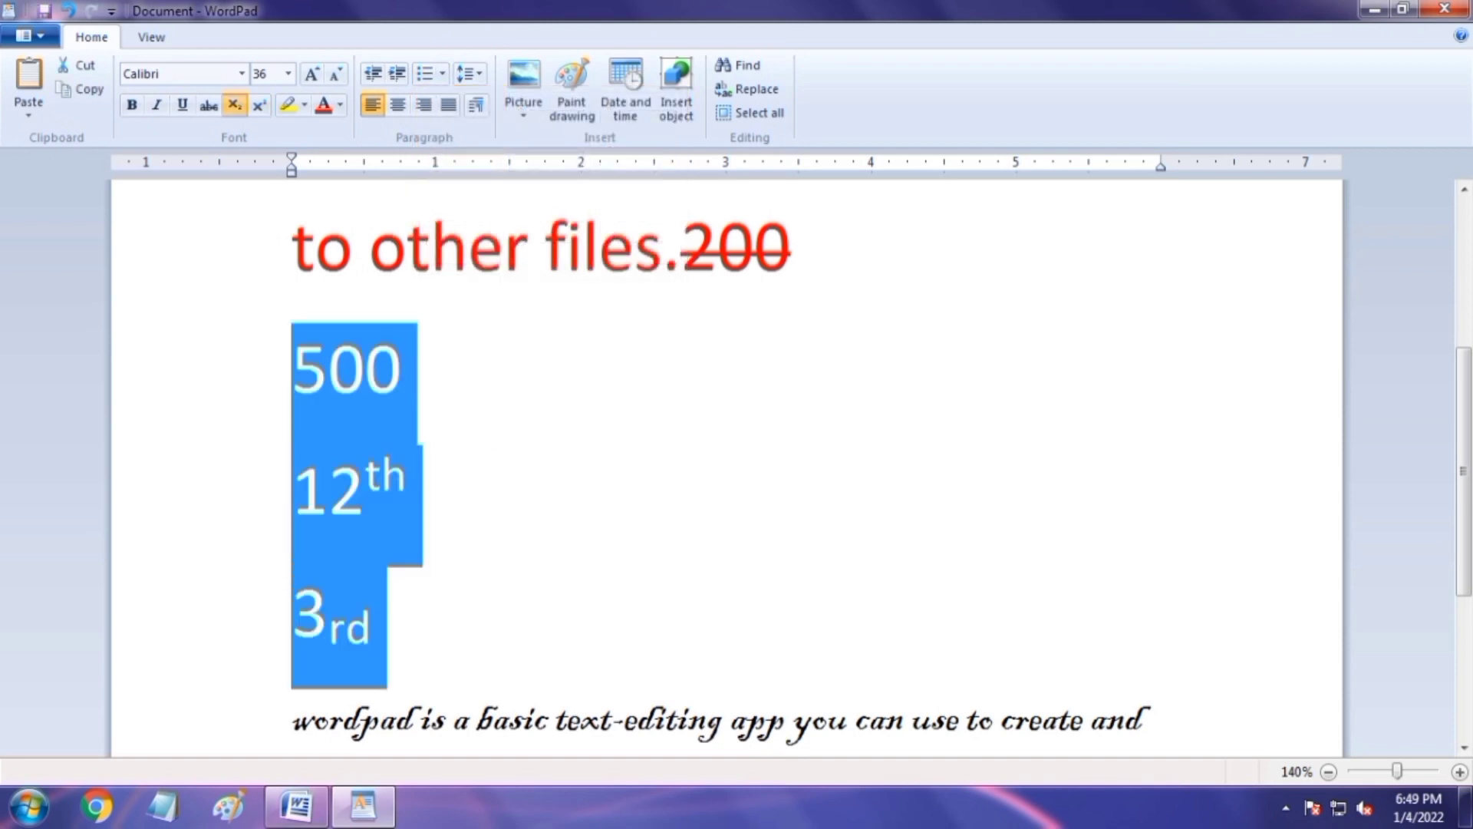
left_click(442, 73)
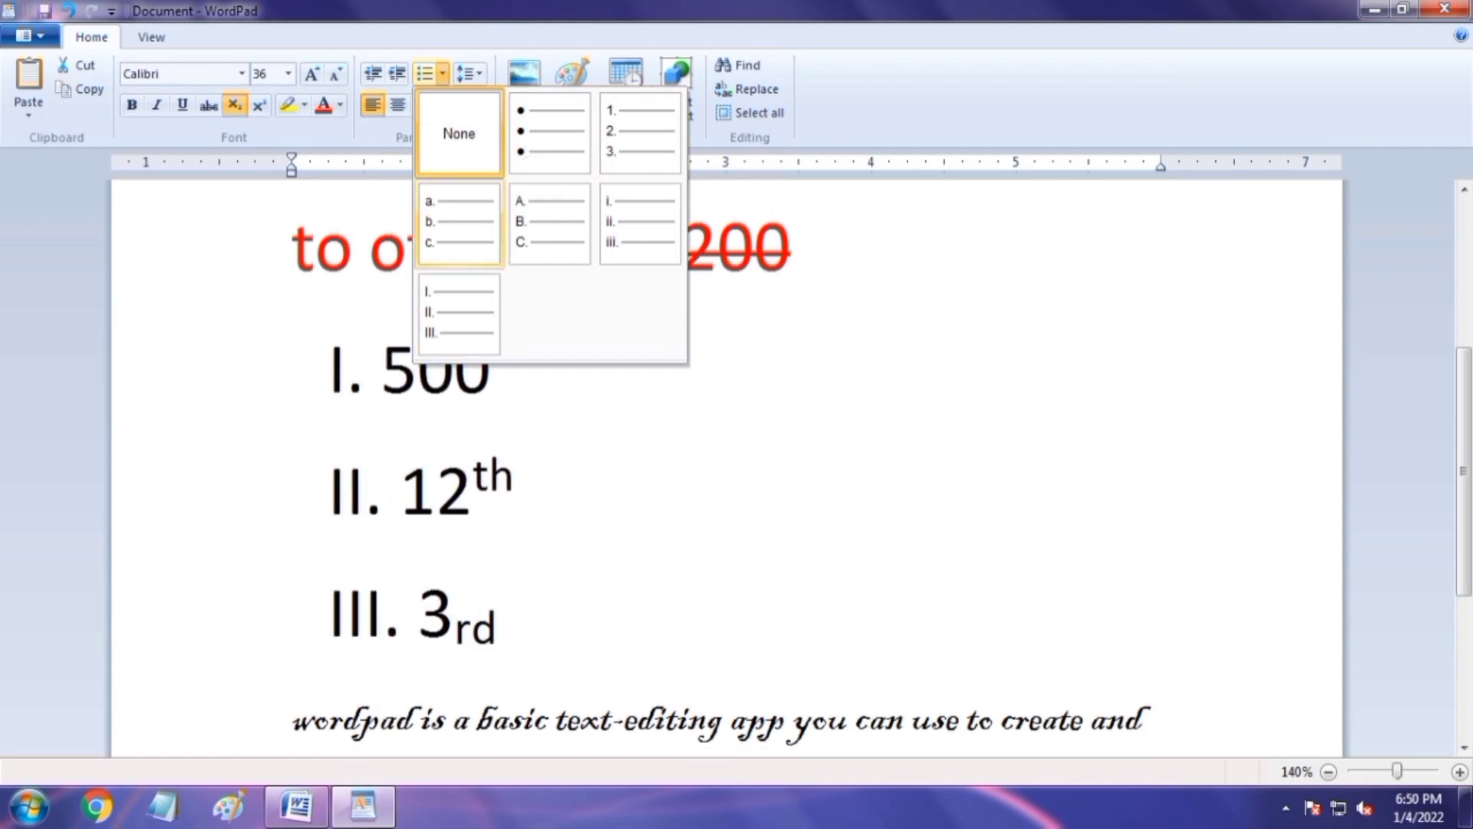
left_click(459, 315)
left_click(517, 483)
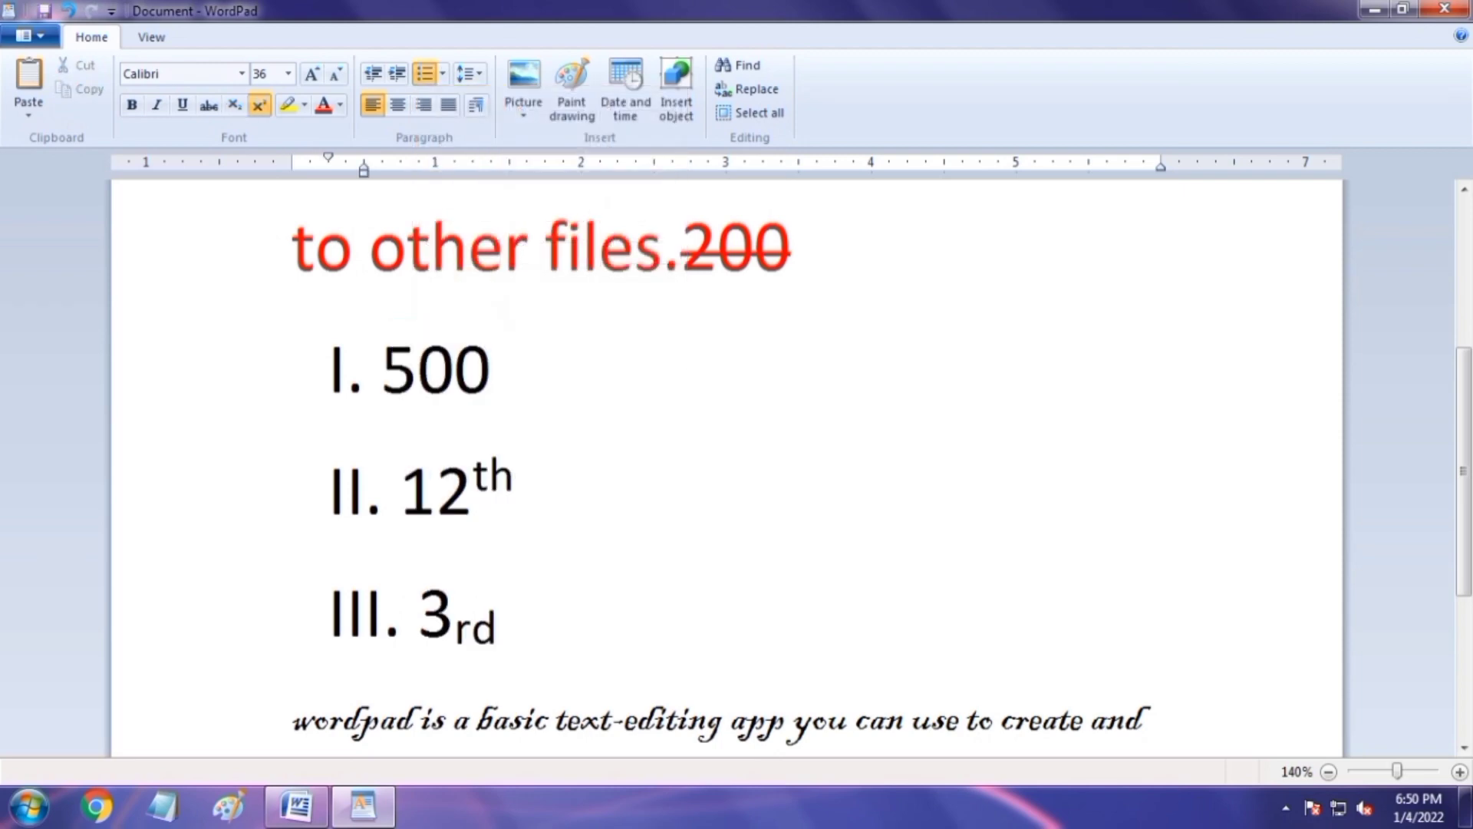
- Try a line spacing of 2 on the Blackadder ITC paragraph, and set its line spacing to 1.0
scroll(517, 484, "down", 3)
mouse_move(1463, 580)
left_mouse_down()
mouse_move(1463, 555)
mouse_move(1463, 590)
left_mouse_up()
left_click(1328, 772)
left_click(1328, 772)
left_click(355, 642)
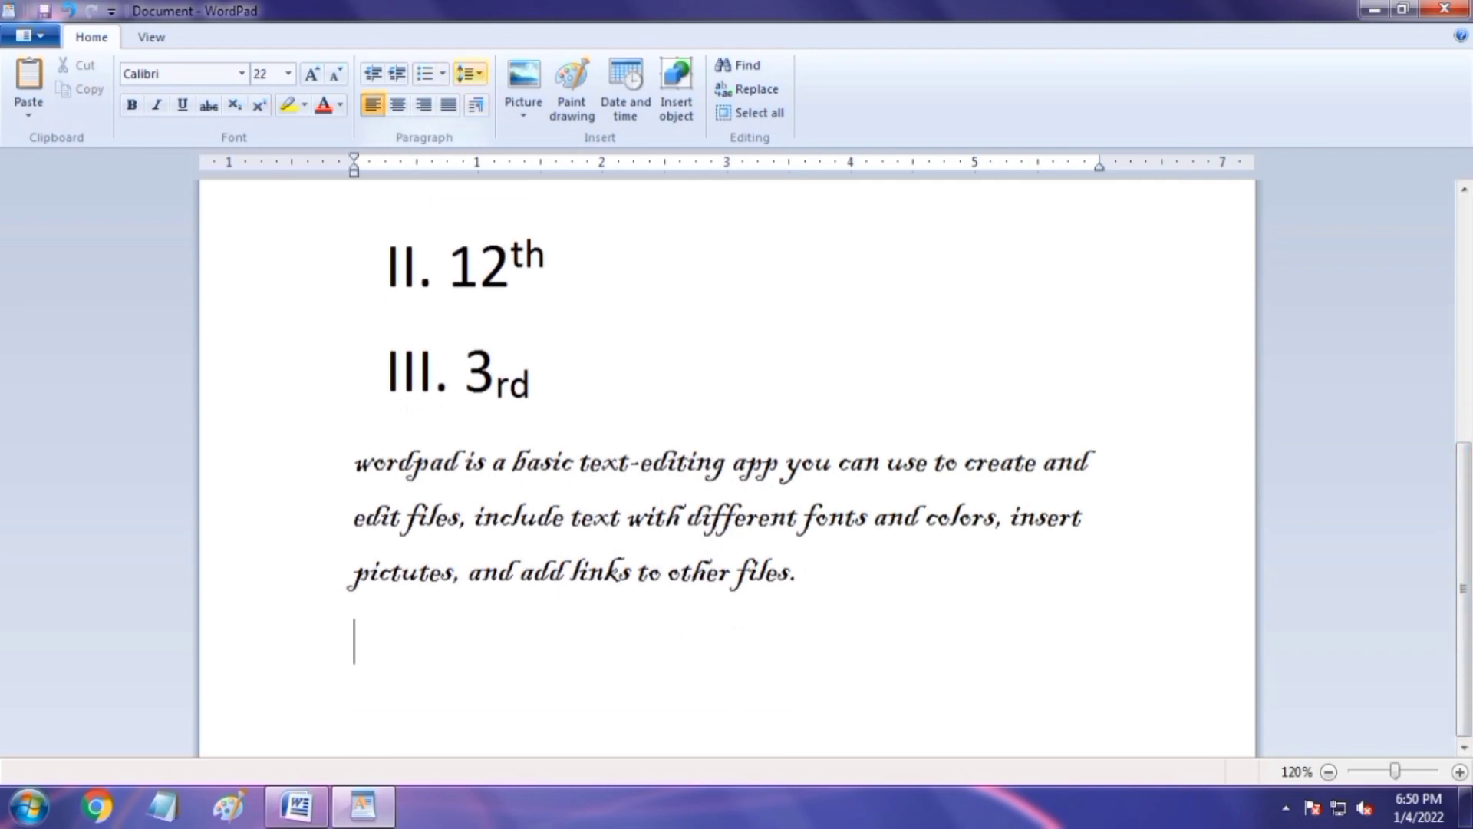
left_click_drag(355, 461, 790, 574)
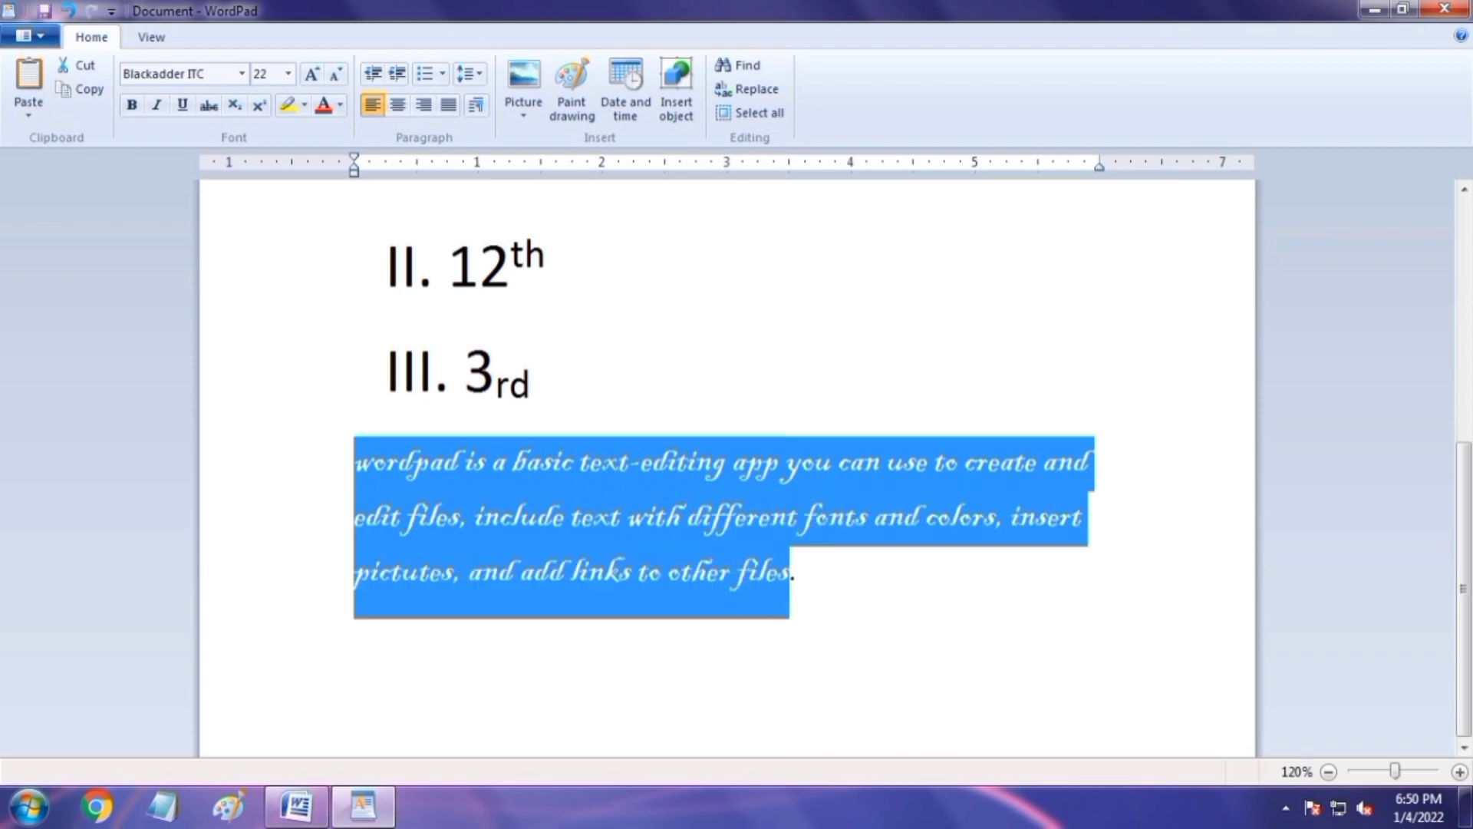
left_click(469, 74)
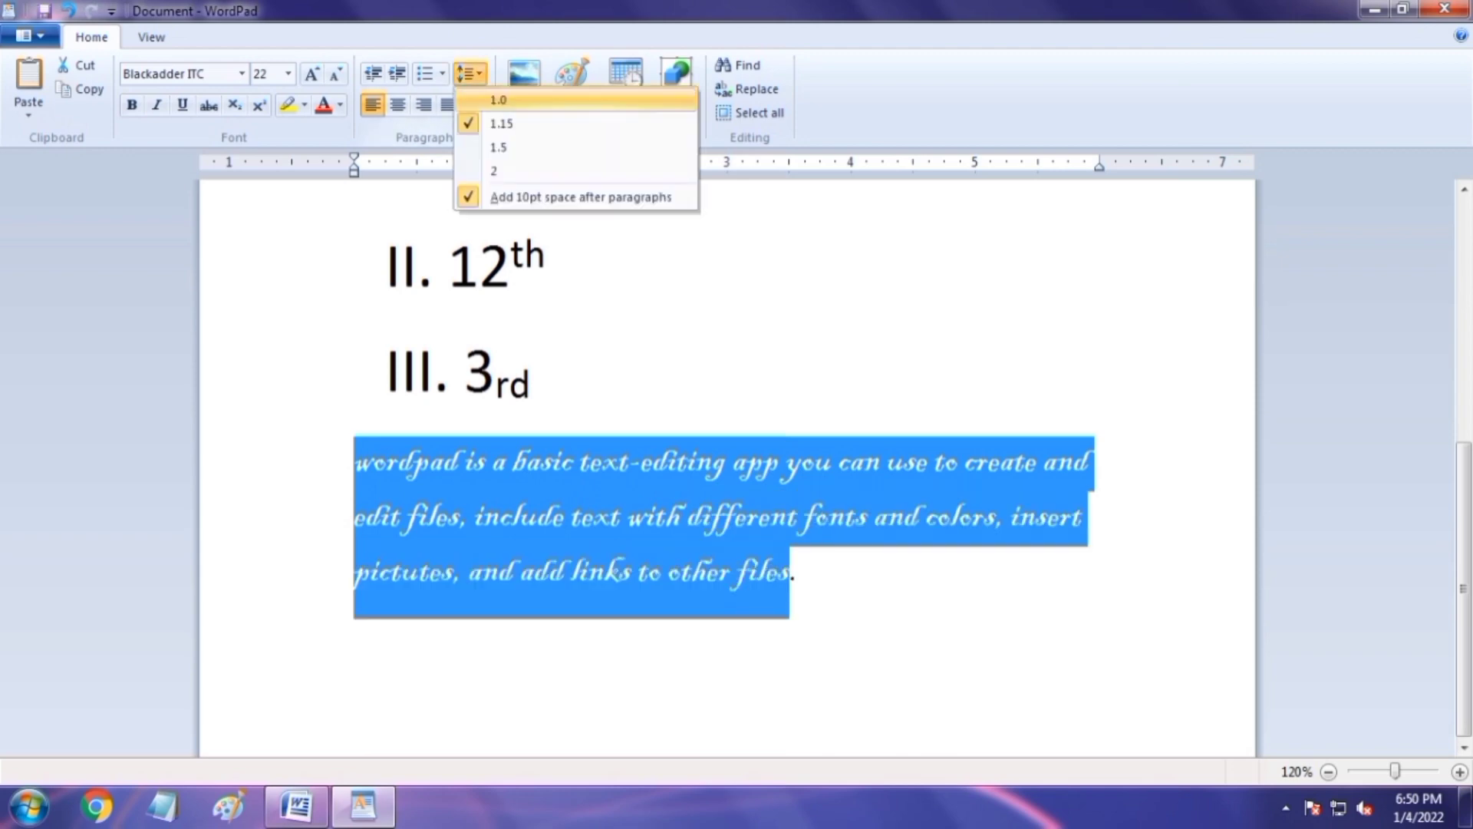
left_click(496, 170)
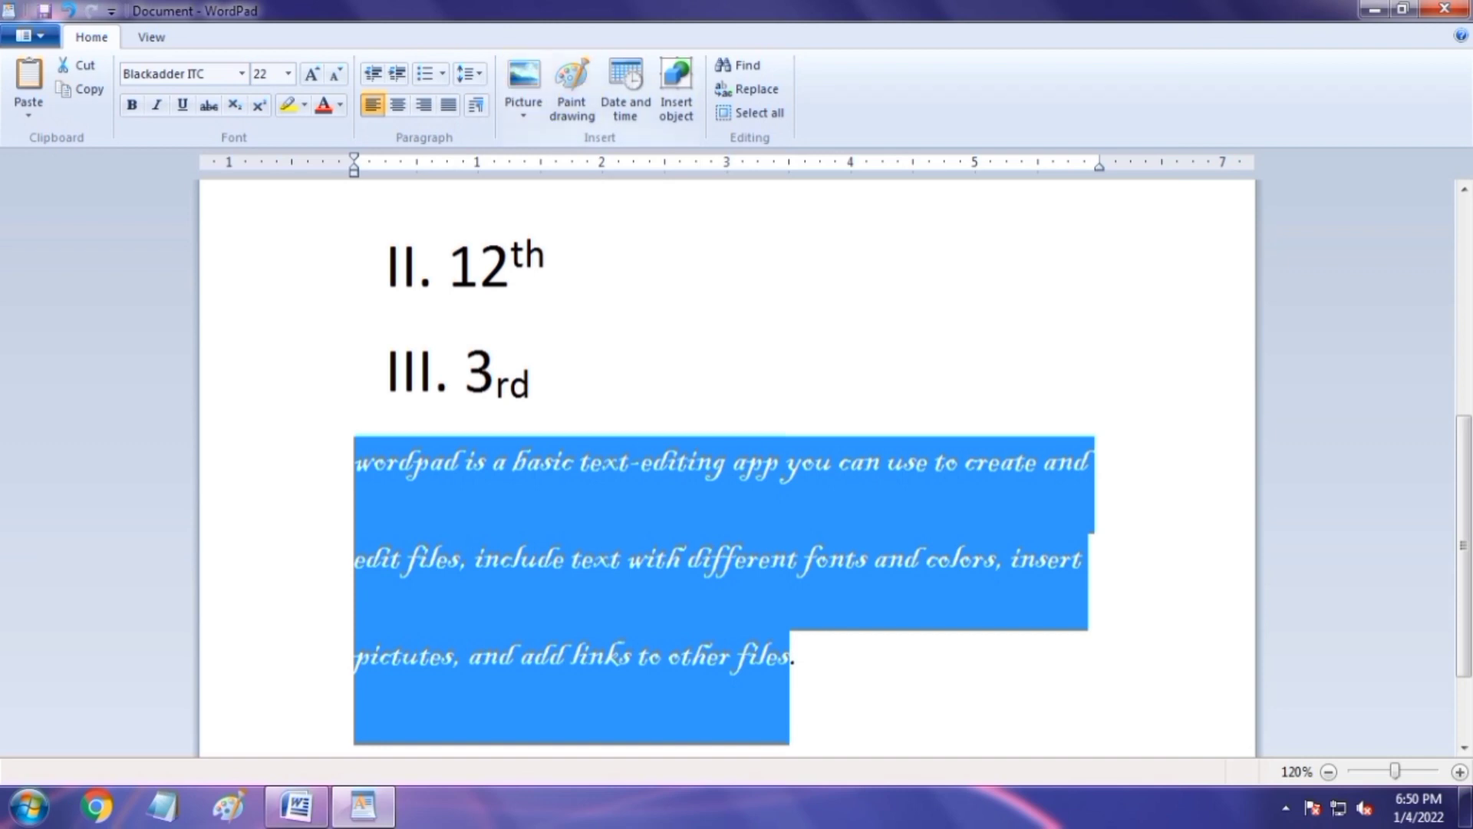
left_click(469, 74)
left_click(493, 98)
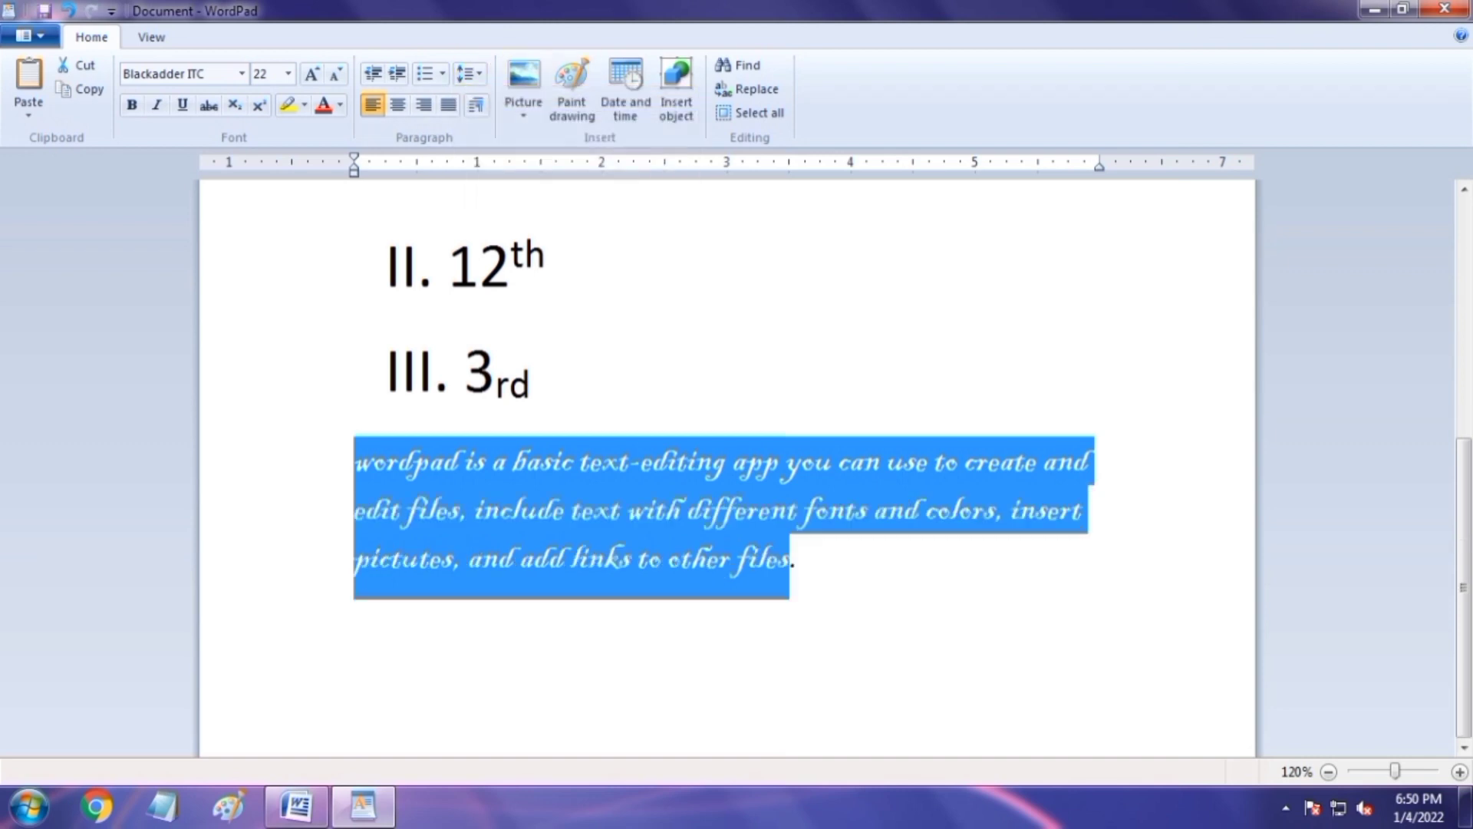
- Add the text "wordpad is a basic text" on the empty line below the Blackadder ITC paragraph
left_click(355, 623)
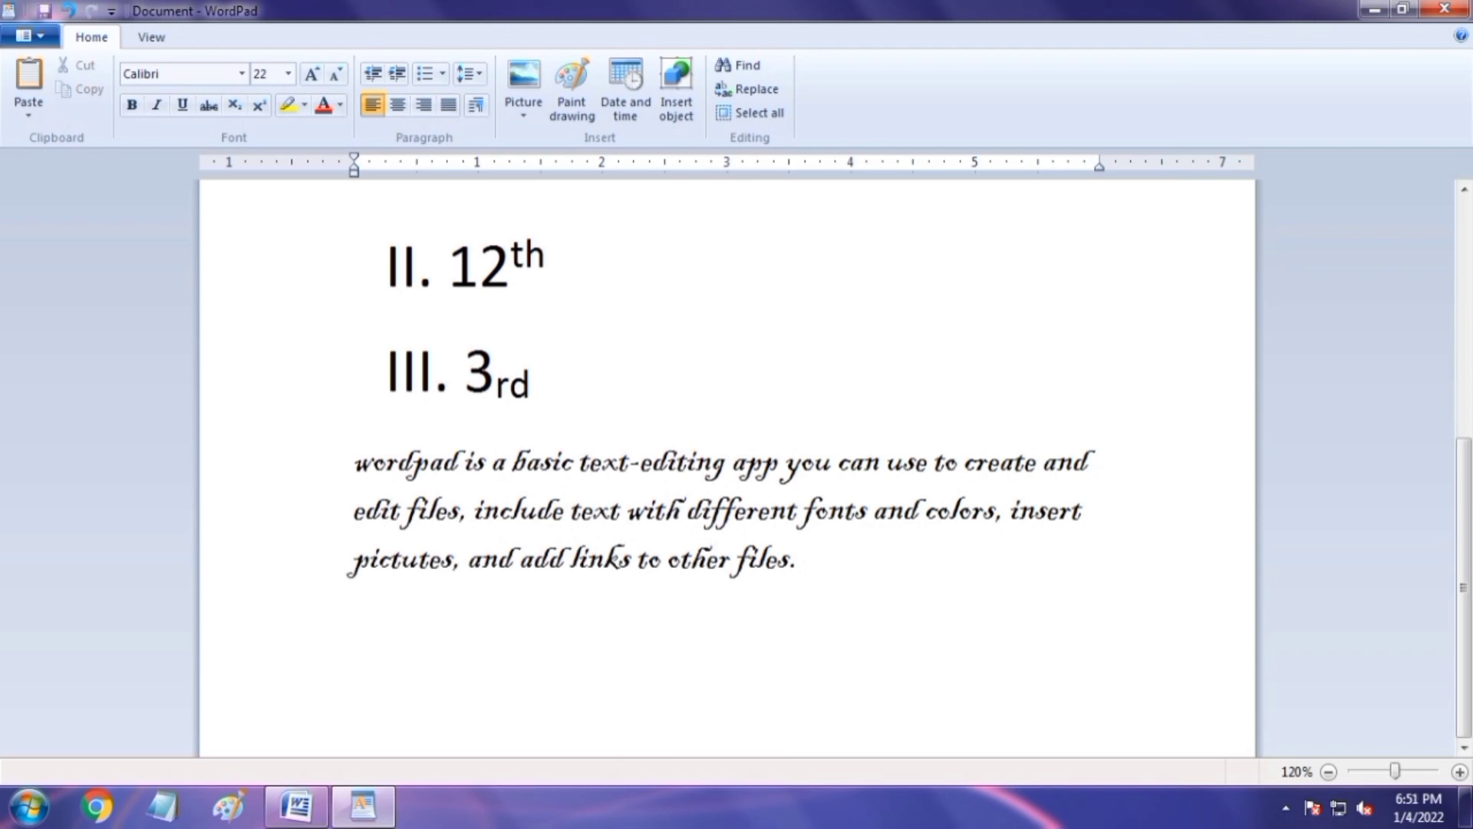
type("wordpad is ")
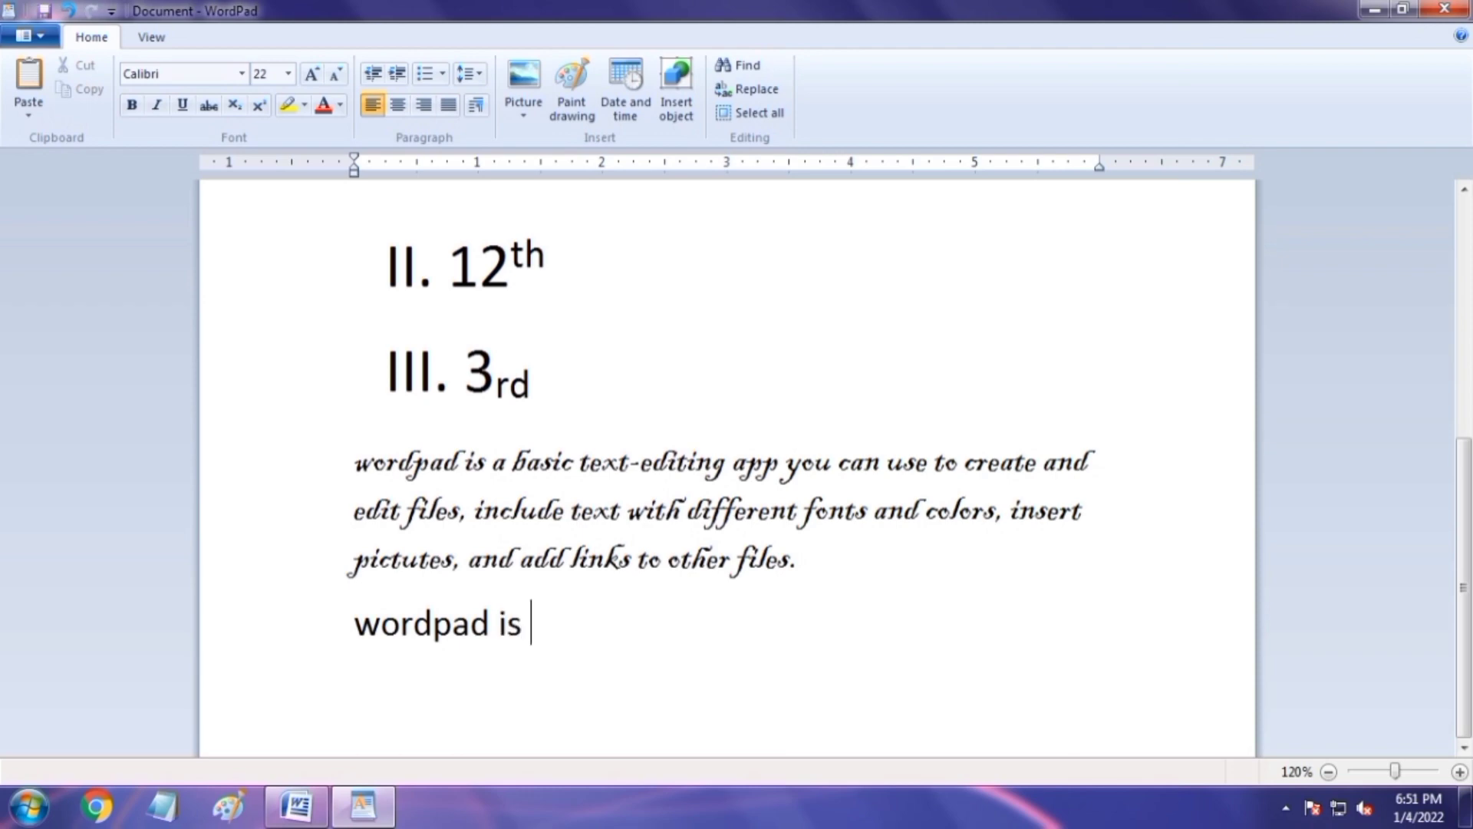
type("a bs")
key("BackSpace")
type("as")
key("BackSpace")
type("sic ")
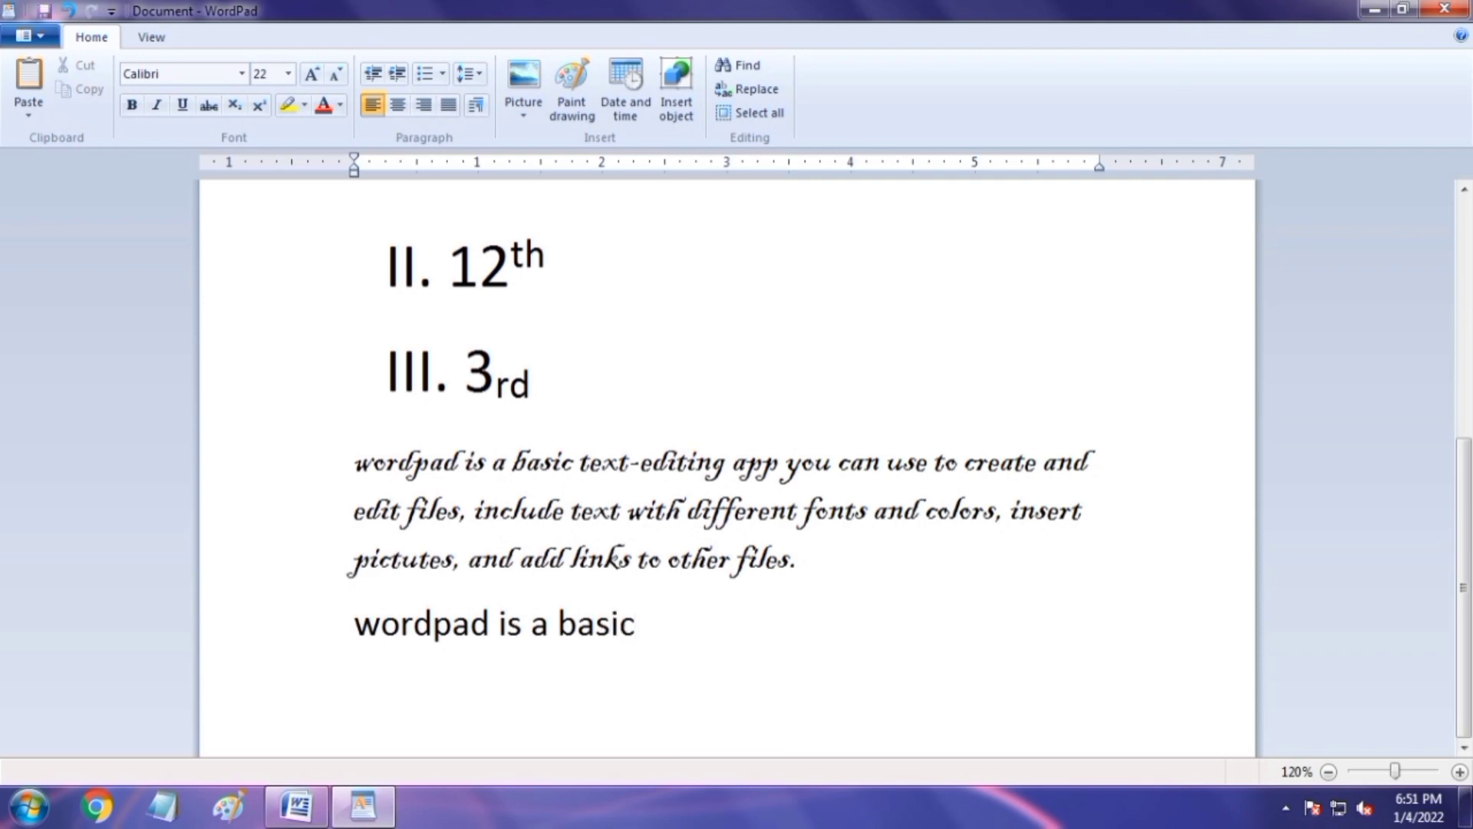
type("text")
- Add a centered line reading "wordpad" below "wordpad is a basic text", and dismiss the Windows color scheme prompt
key("Return")
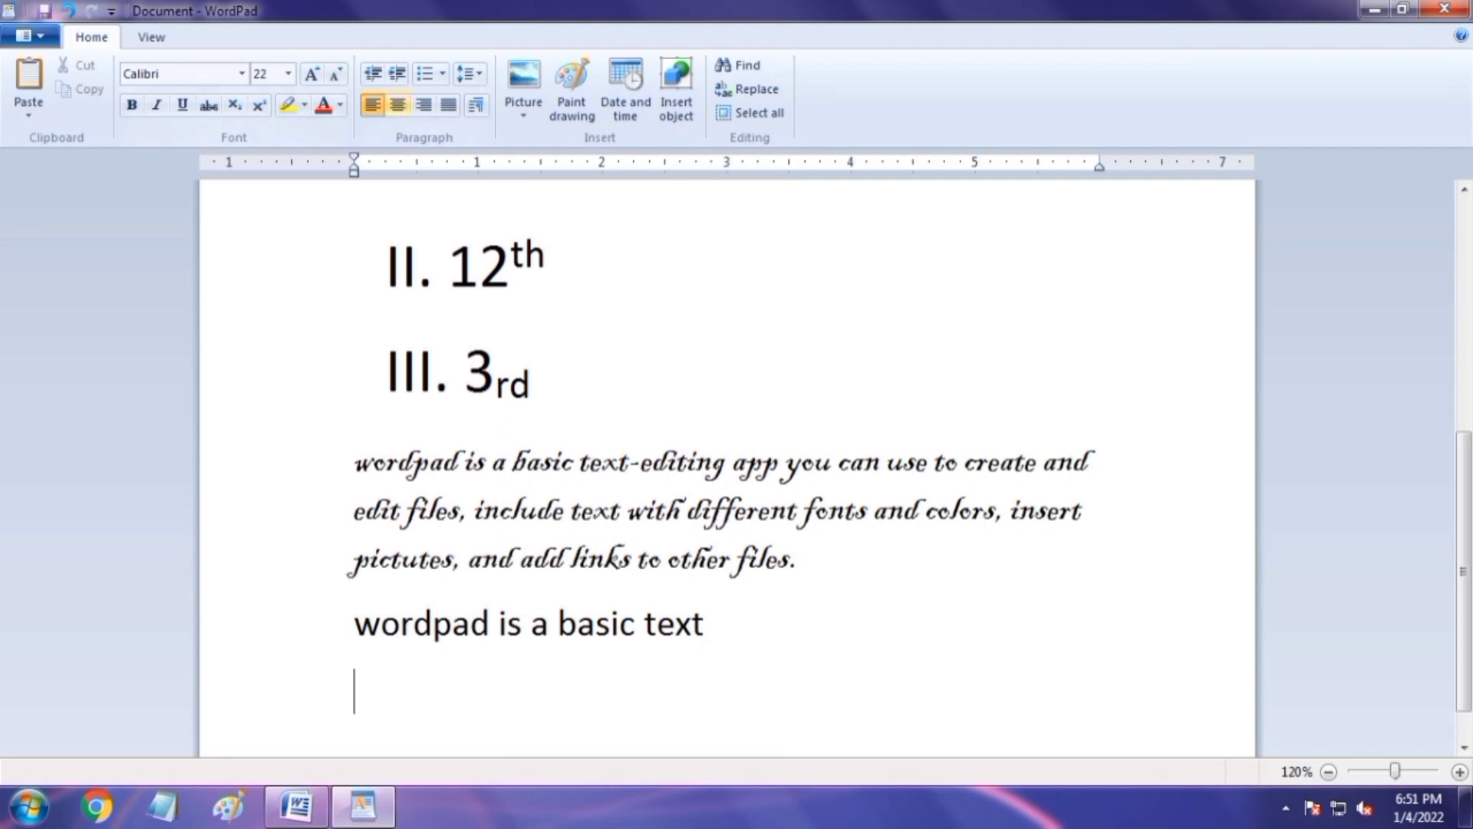
key("ctrl+e")
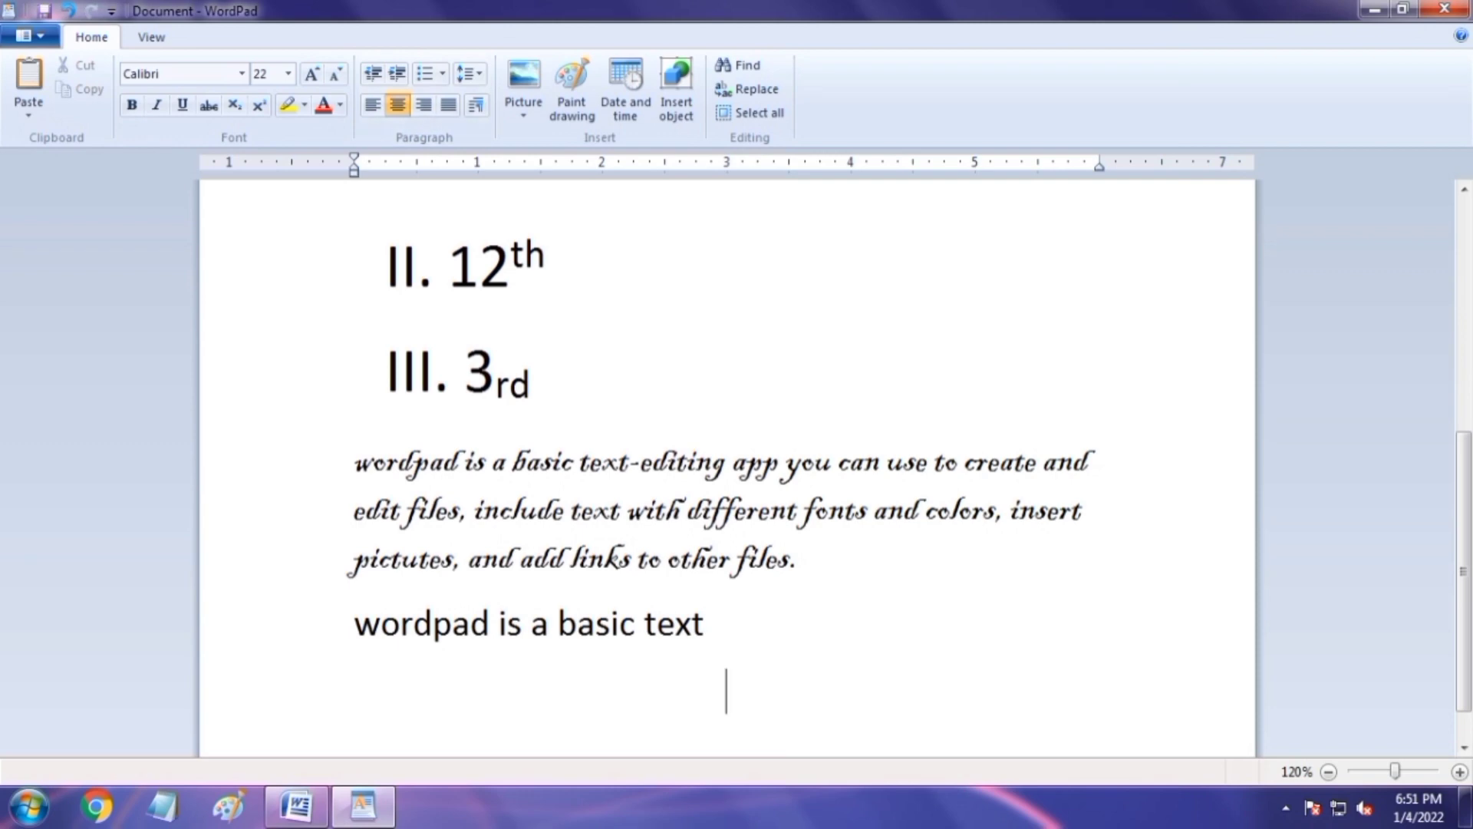
type("word")
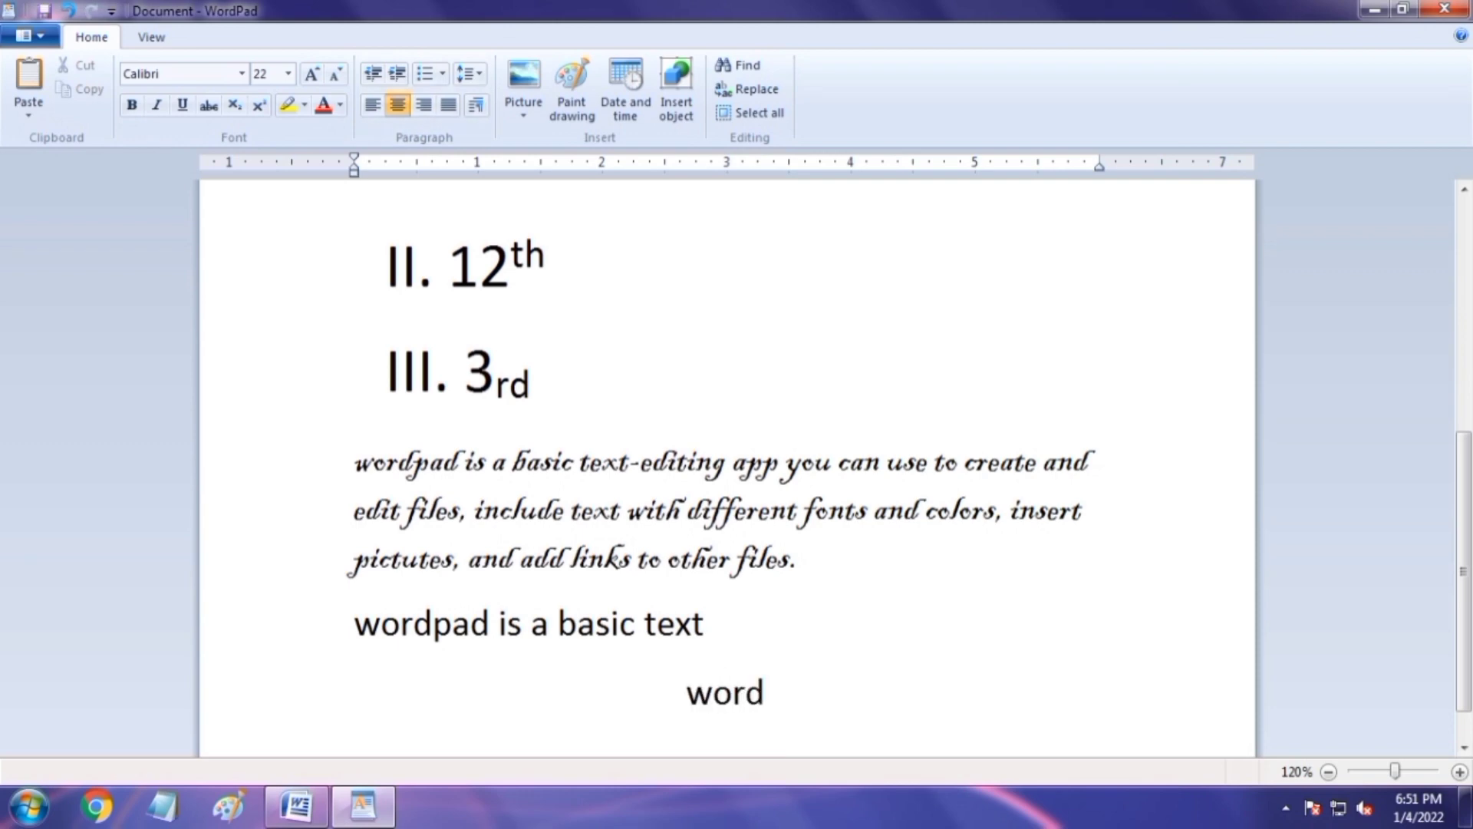
type("pad")
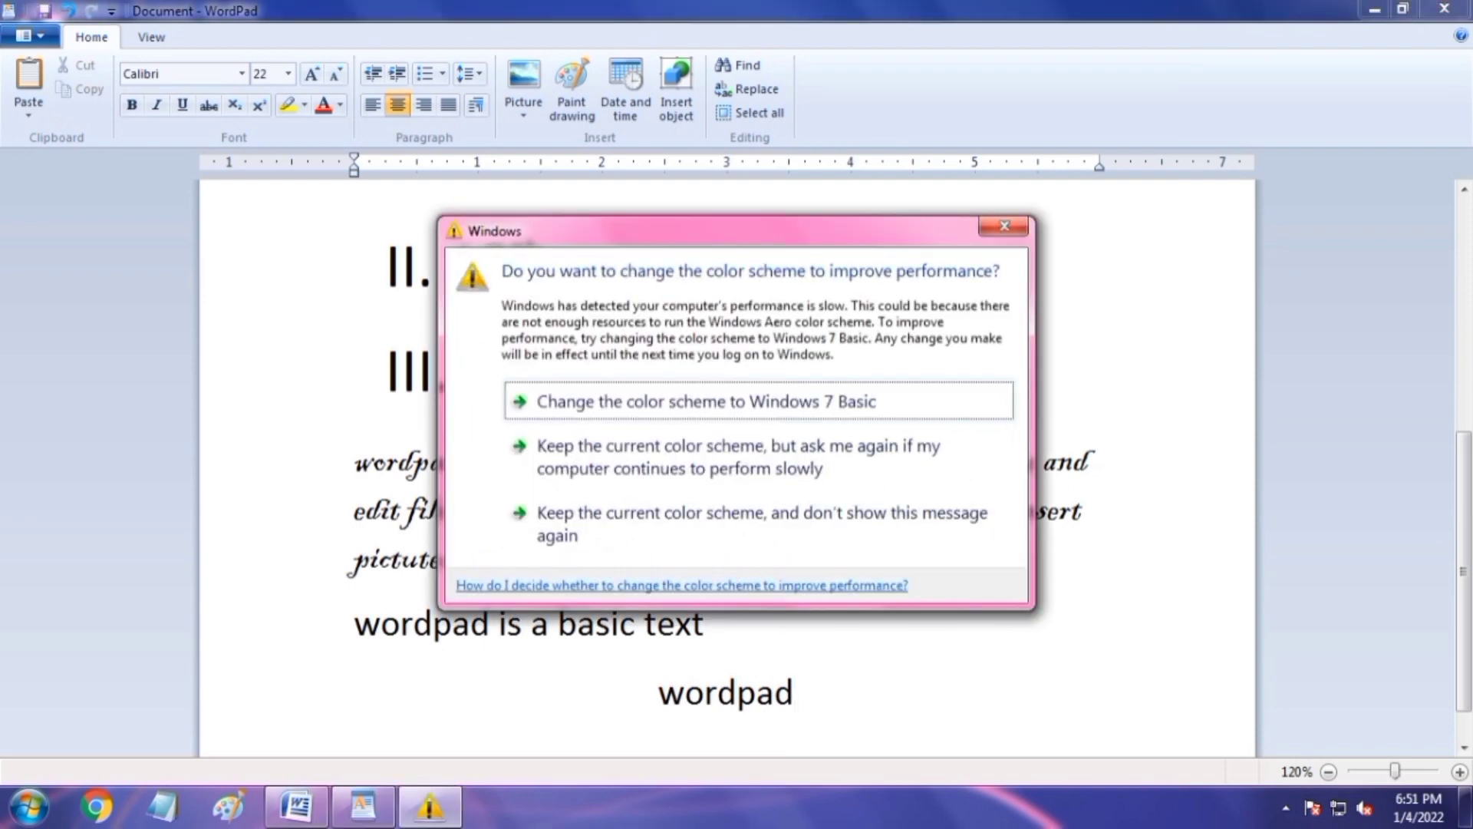
left_click(1004, 226)
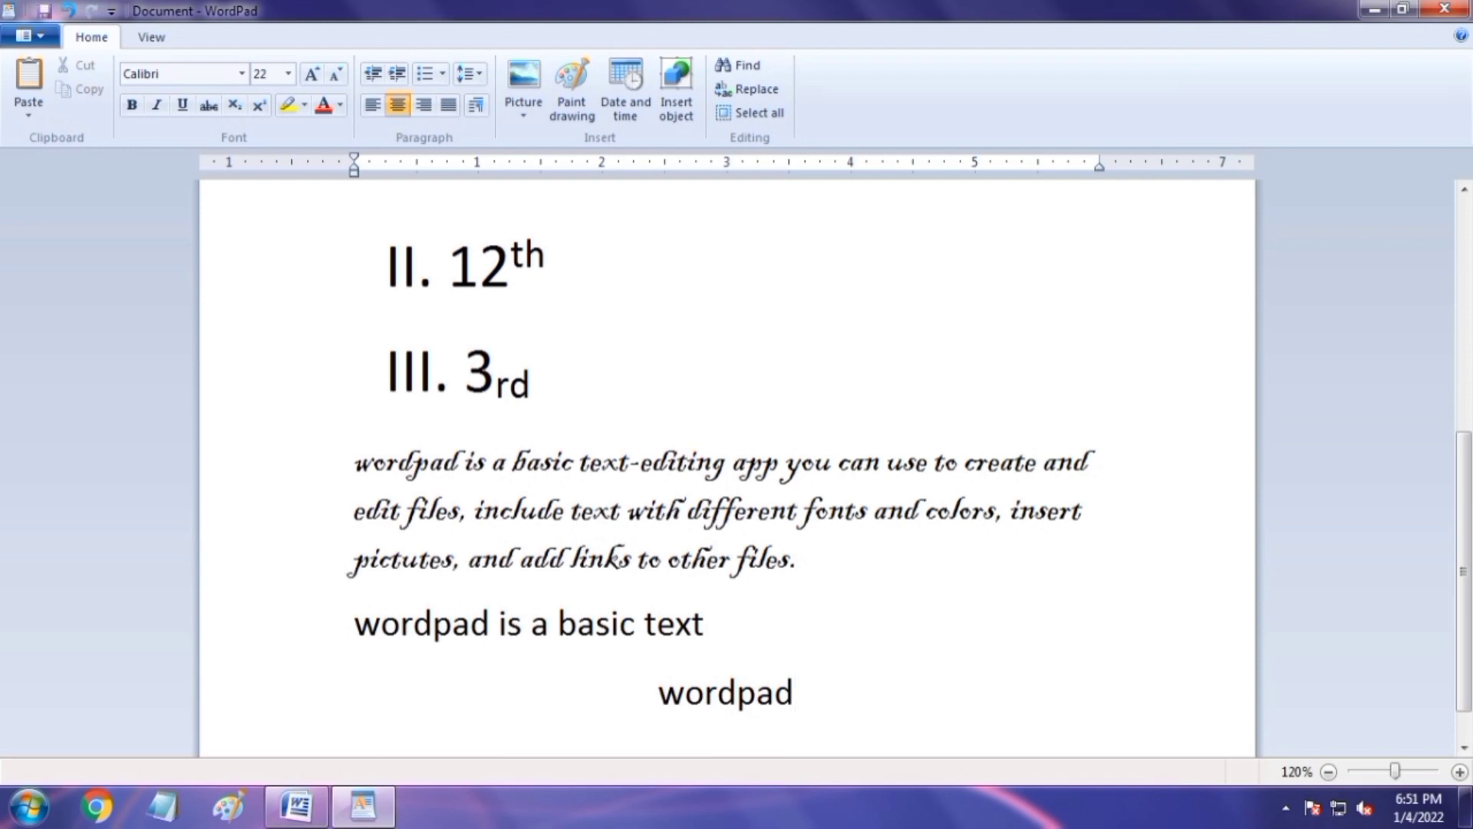
- Add a right-aligned line reading "wordpad" below the centered one, and start a left-aligned empty line after it
key("Return")
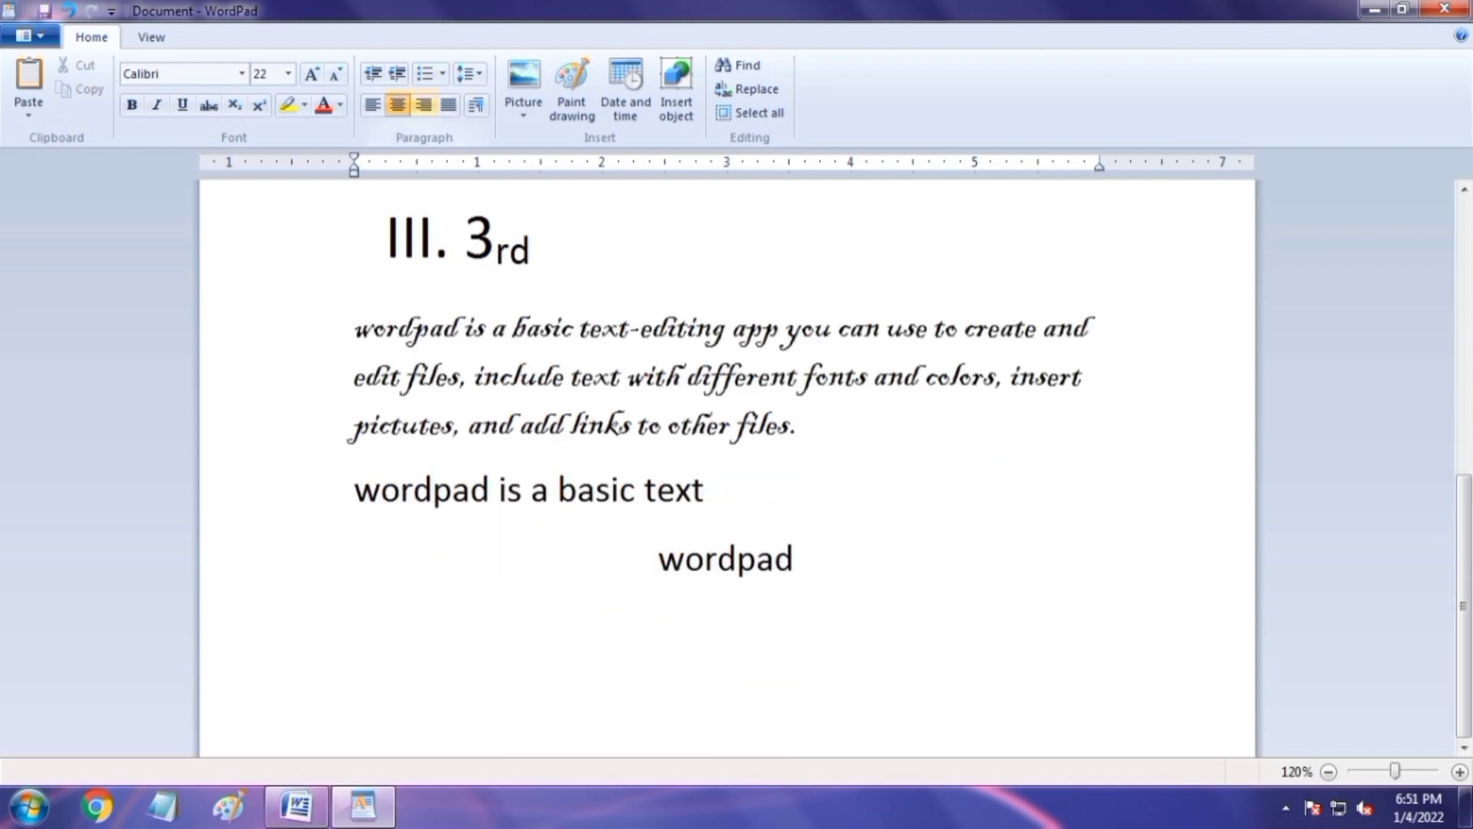
key("ctrl+r")
type("wordpad")
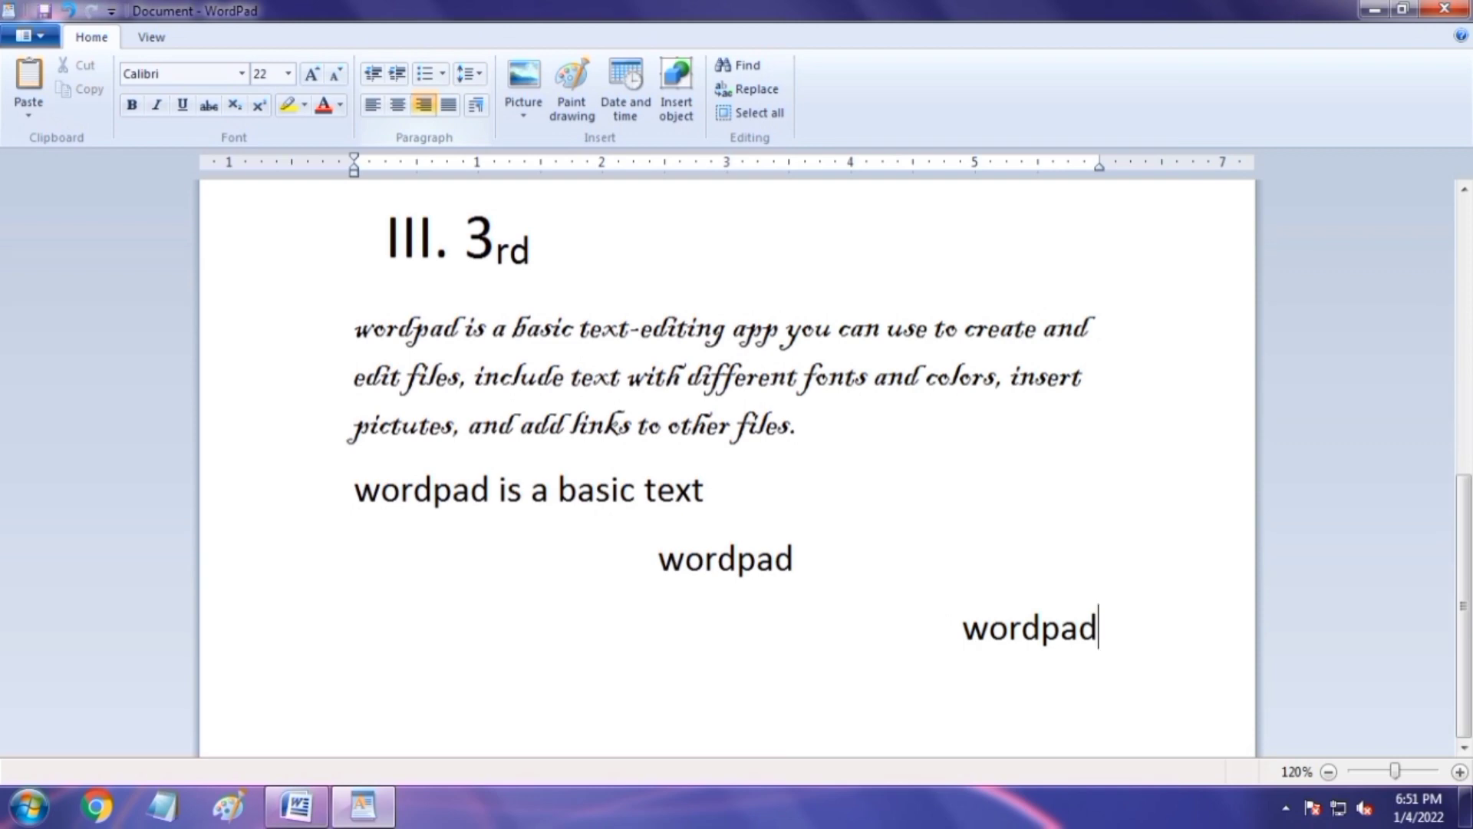
key("Return")
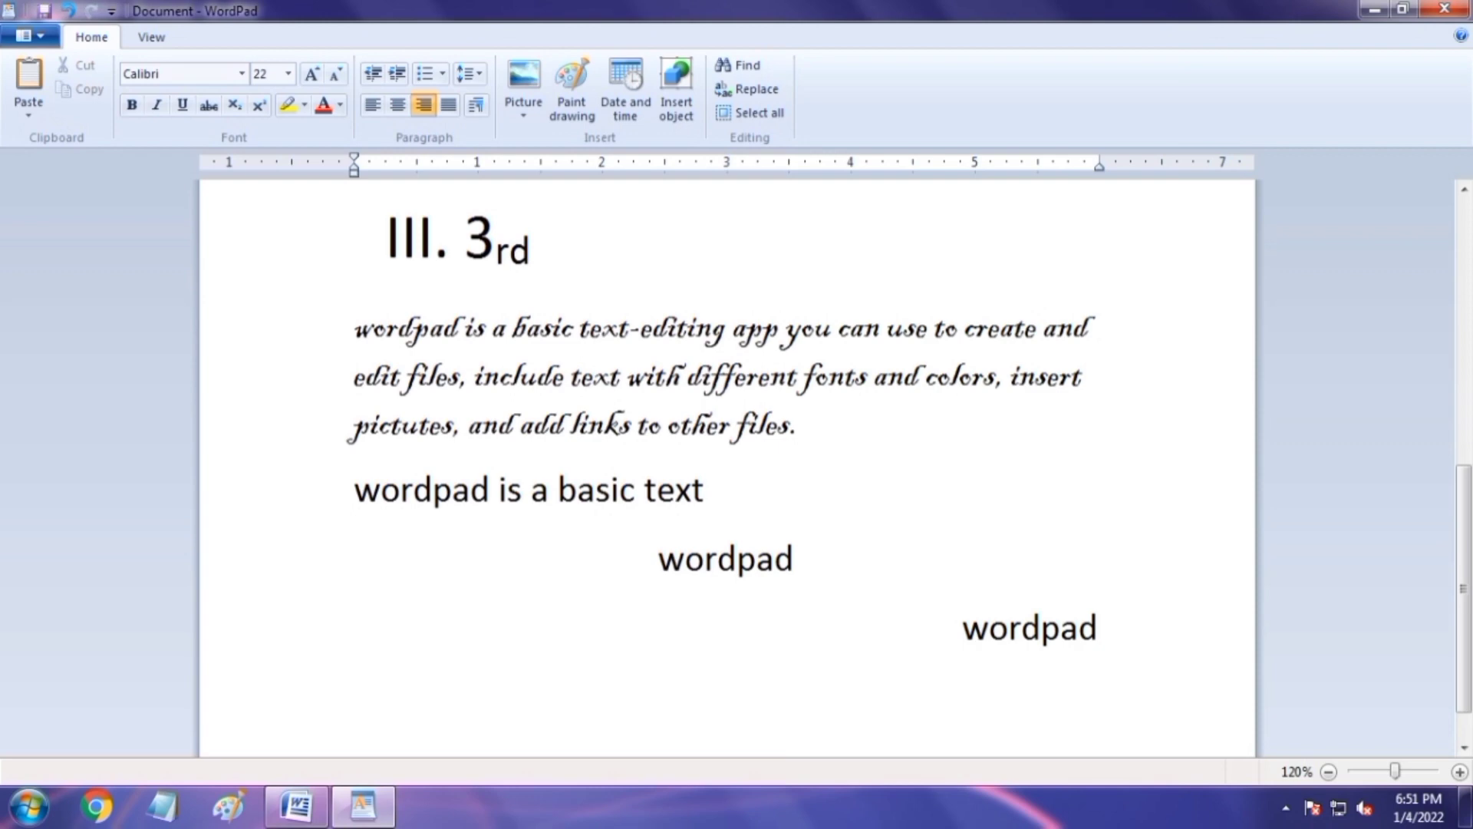
key("ctrl+l")
- Try justified alignment twice on the opening paragraph, from "wordpad is" through "200", restoring left alignment each time
scroll(727, 468, "up", 8)
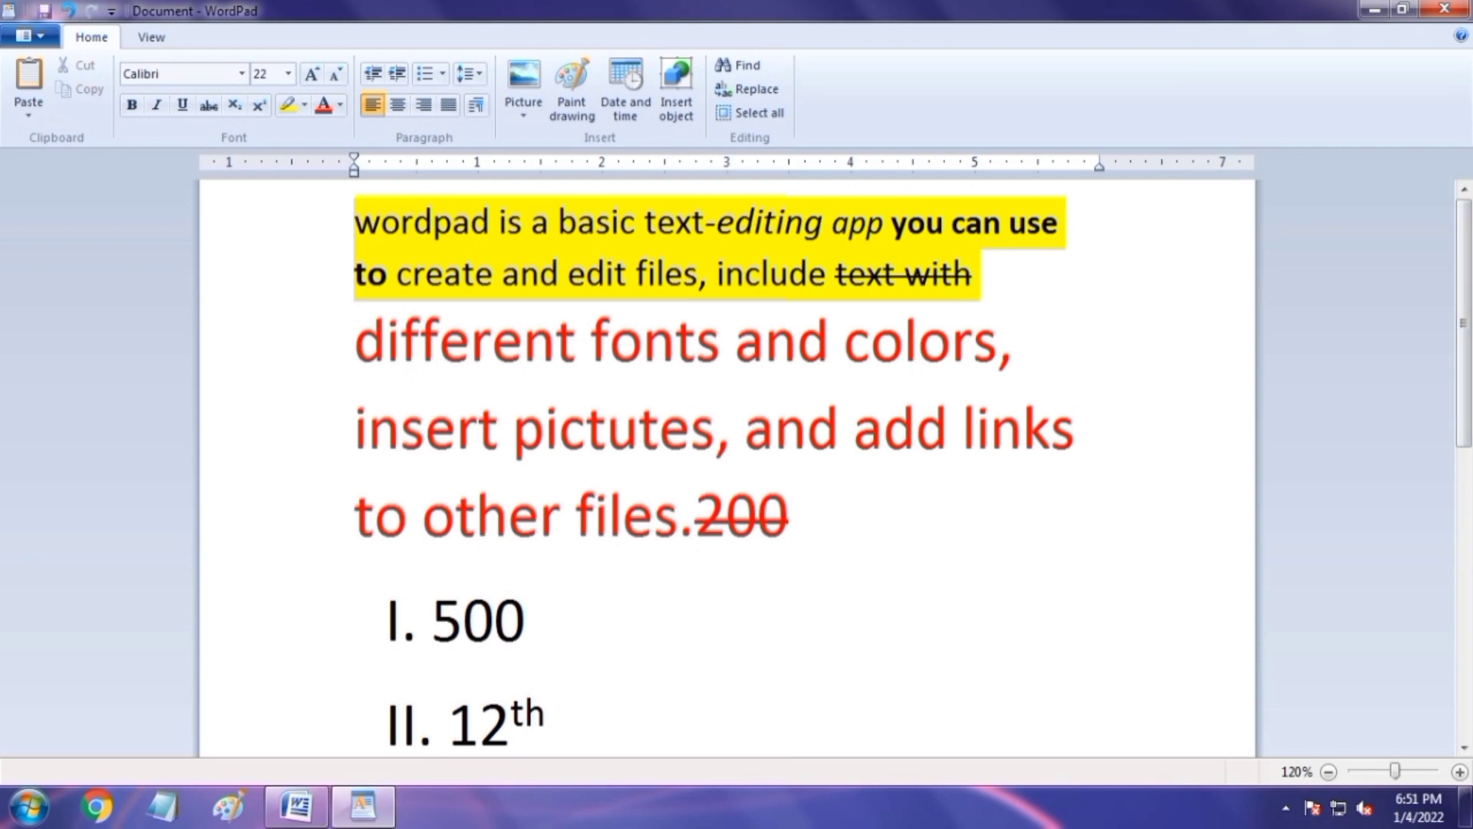
left_click_drag(790, 530, 354, 223)
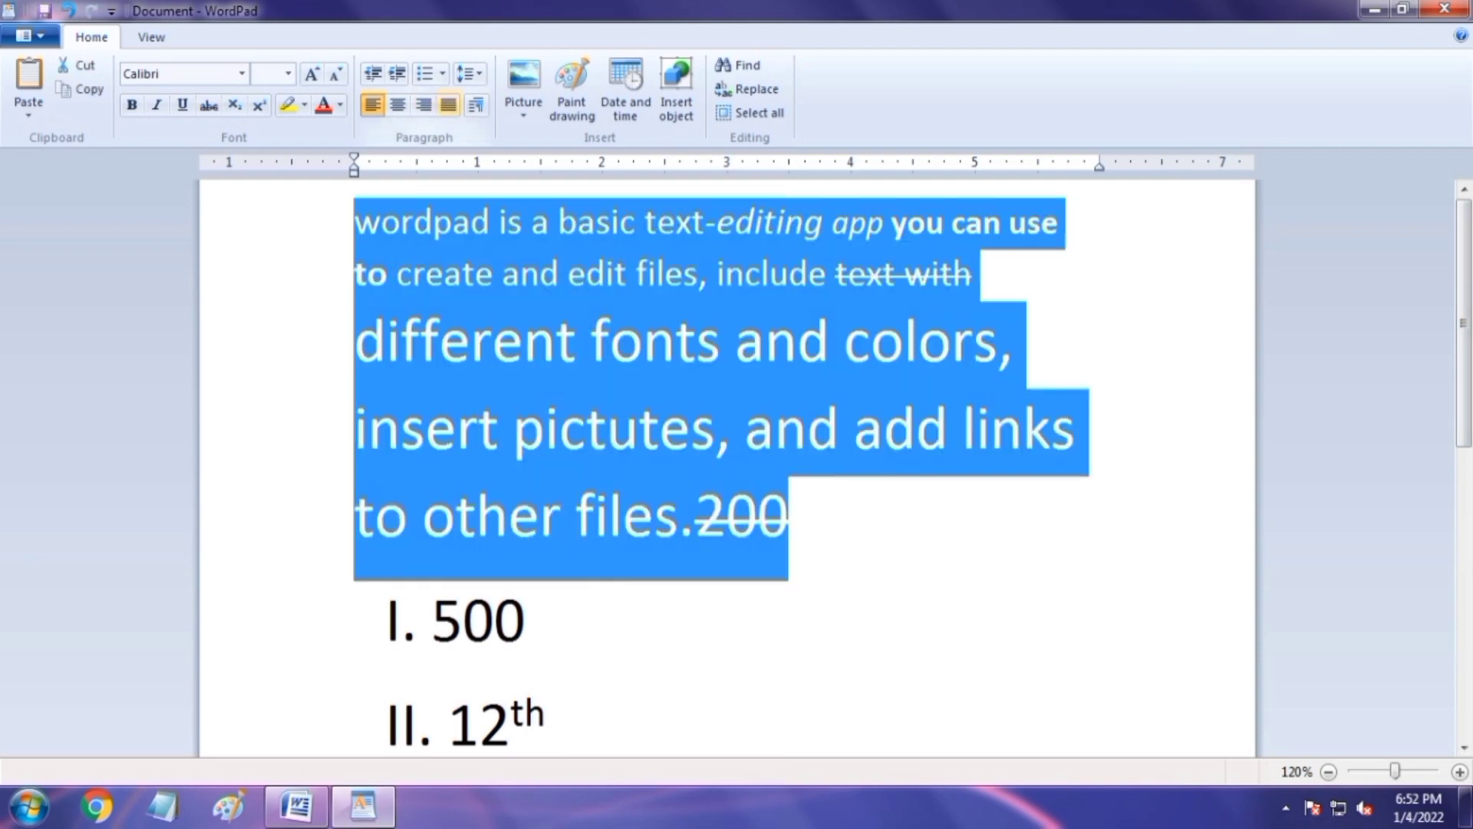
left_click(449, 105)
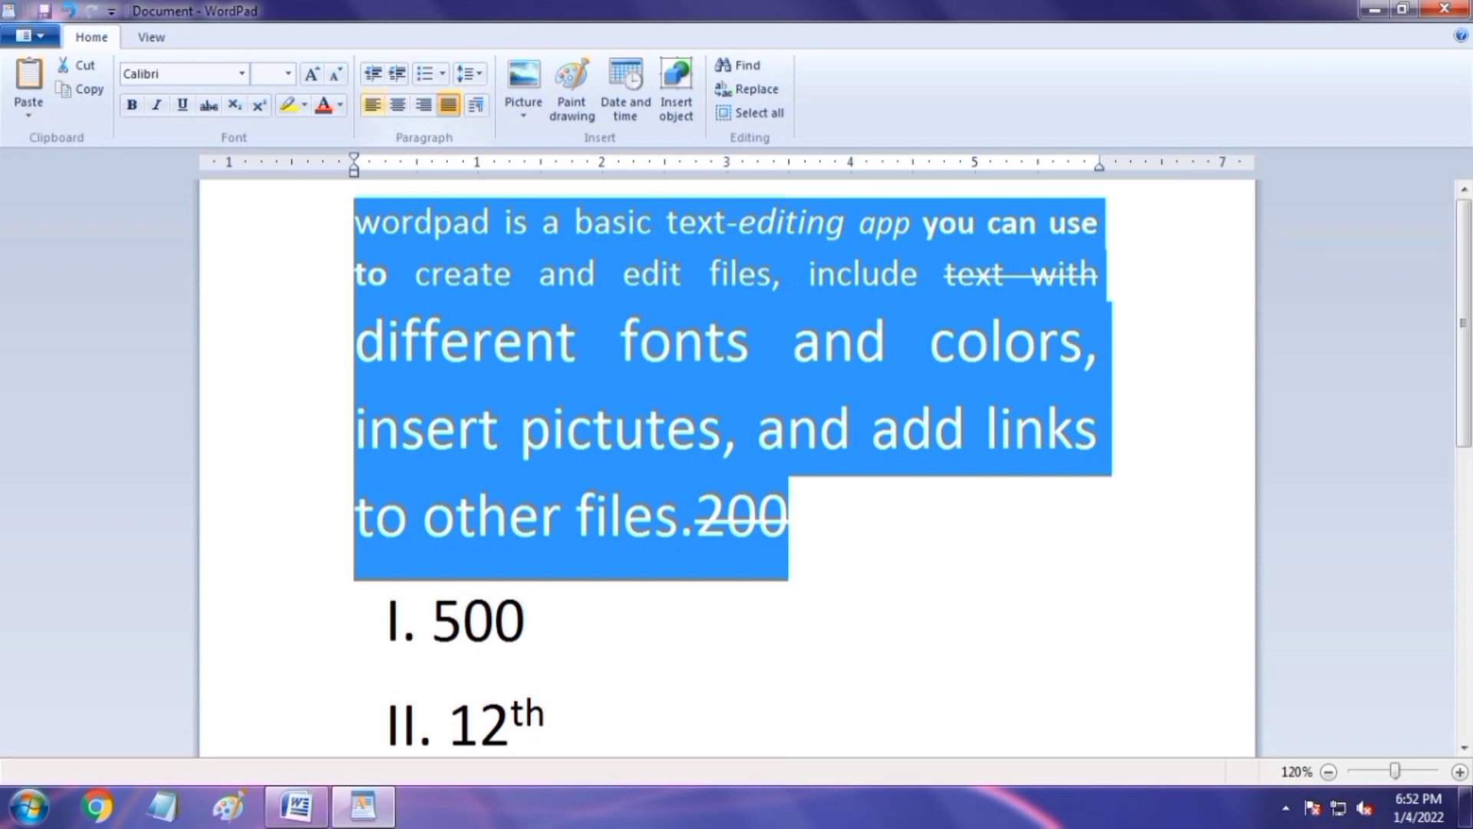
left_click(373, 105)
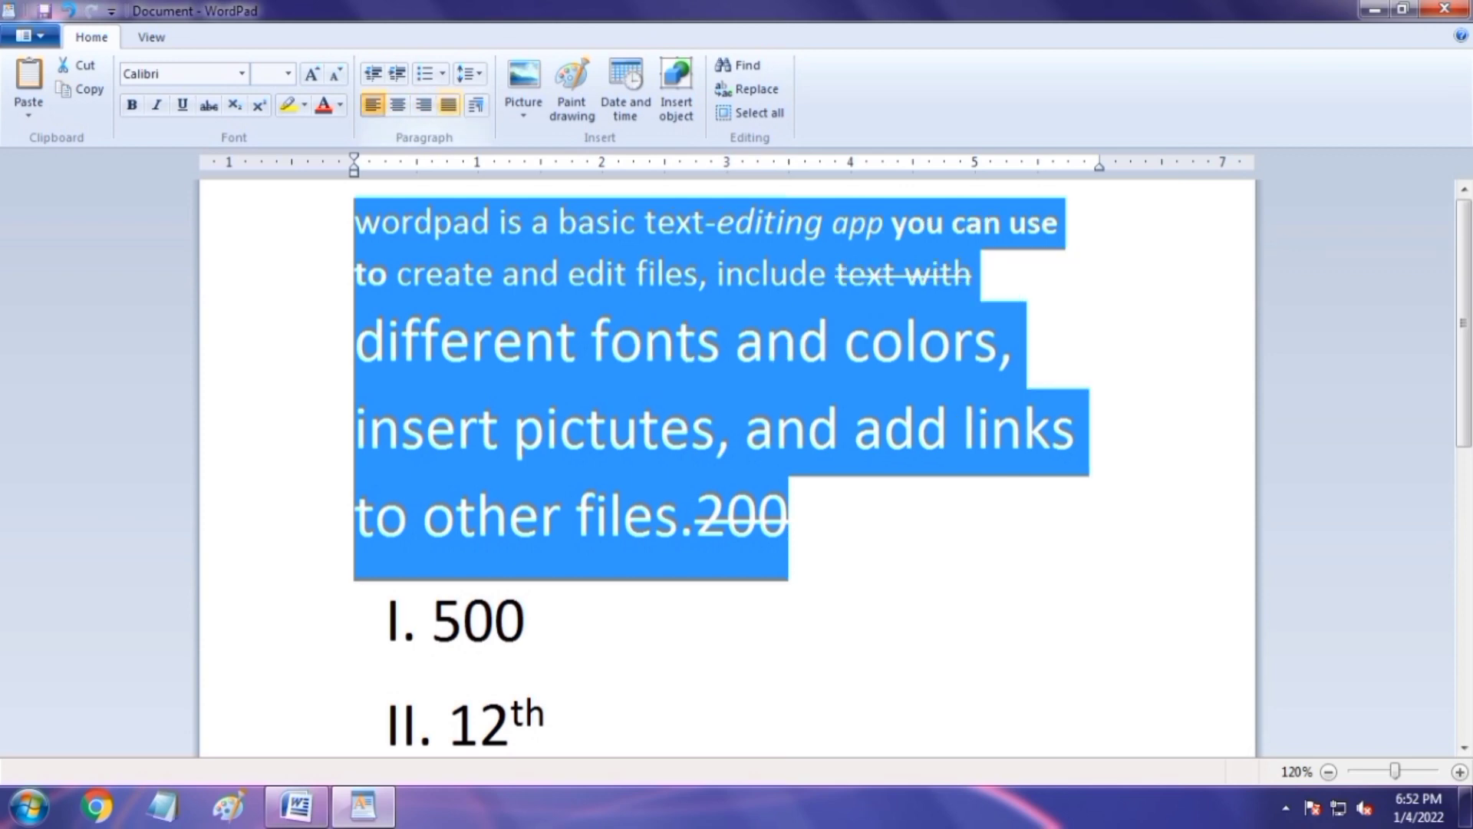
left_click(449, 105)
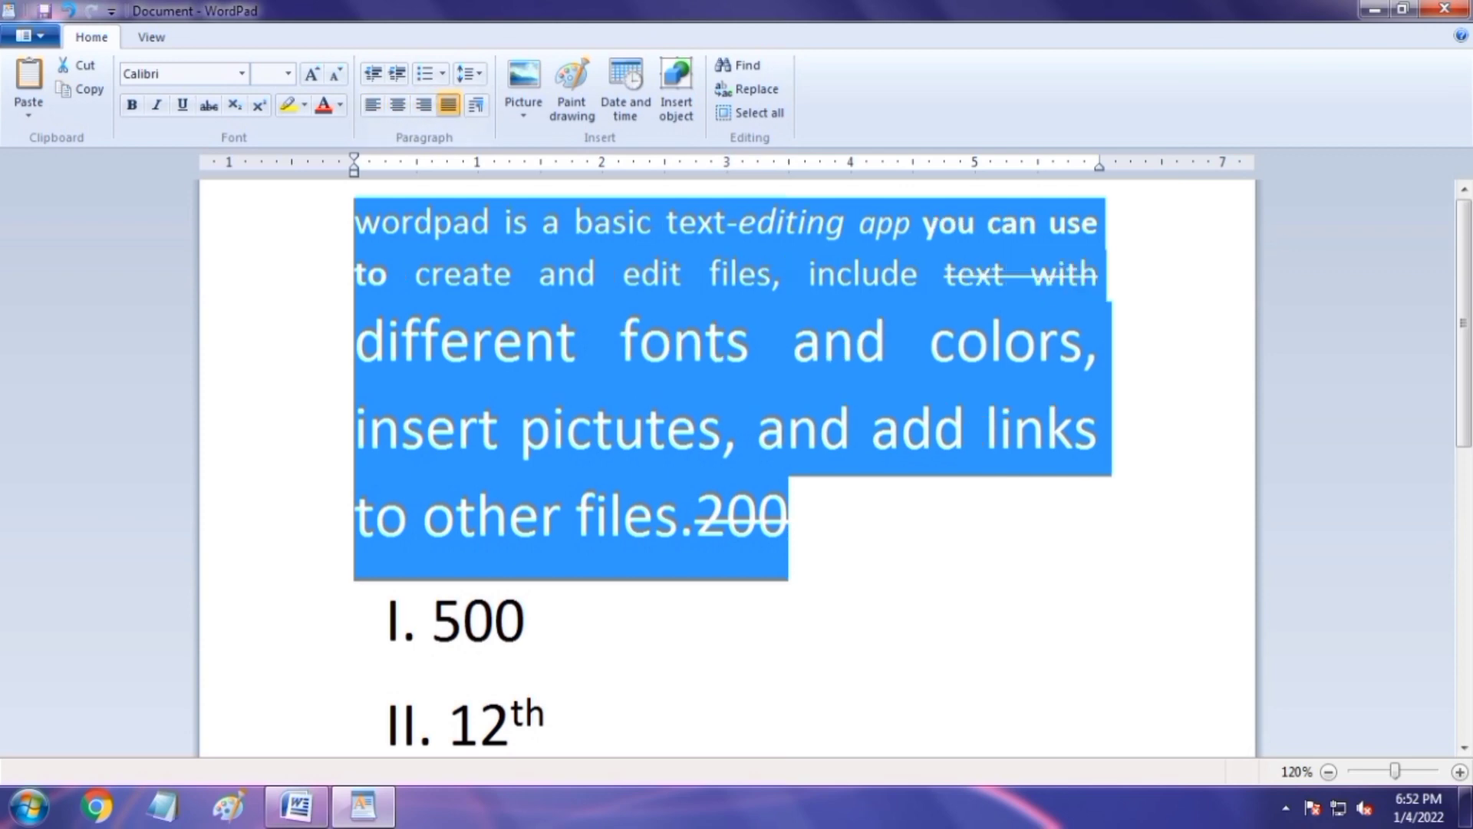
left_click(373, 105)
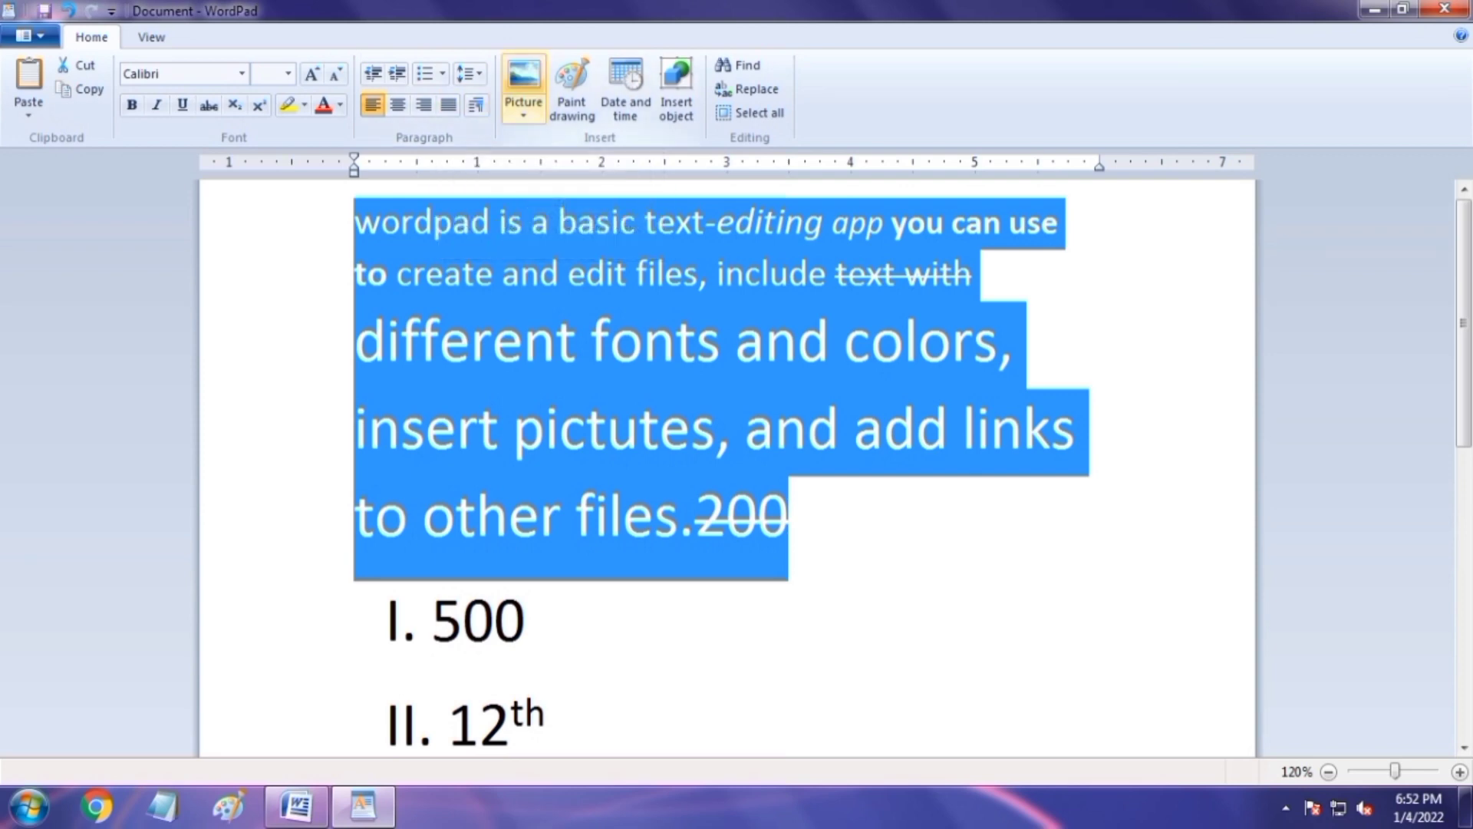
- Insert the Koala picture from the Sample Pictures folder on the empty line below the right-aligned "wordpad"
left_click_drag(1464, 323, 1464, 613)
double_click(1030, 575)
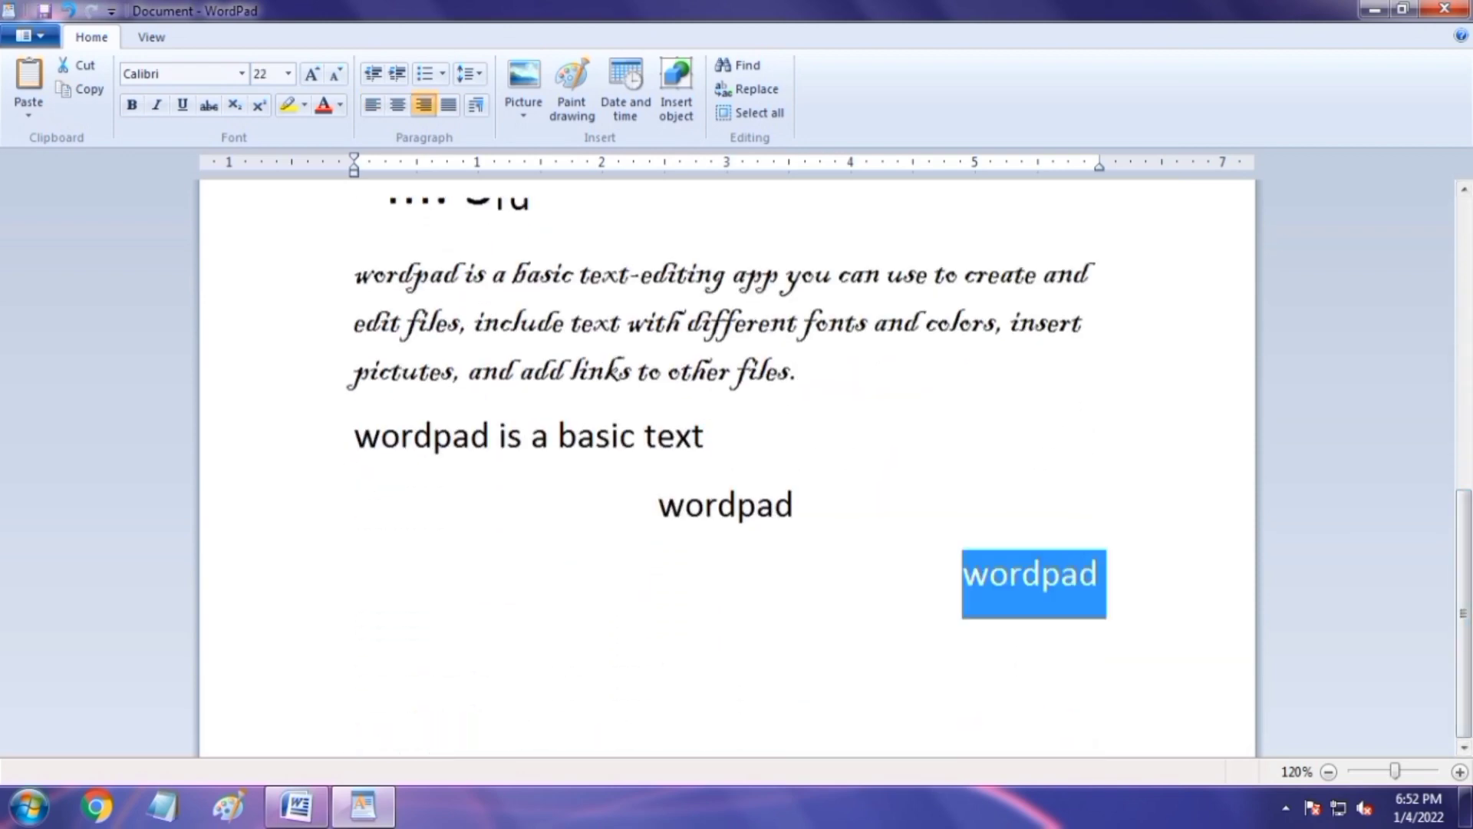
left_click(354, 640)
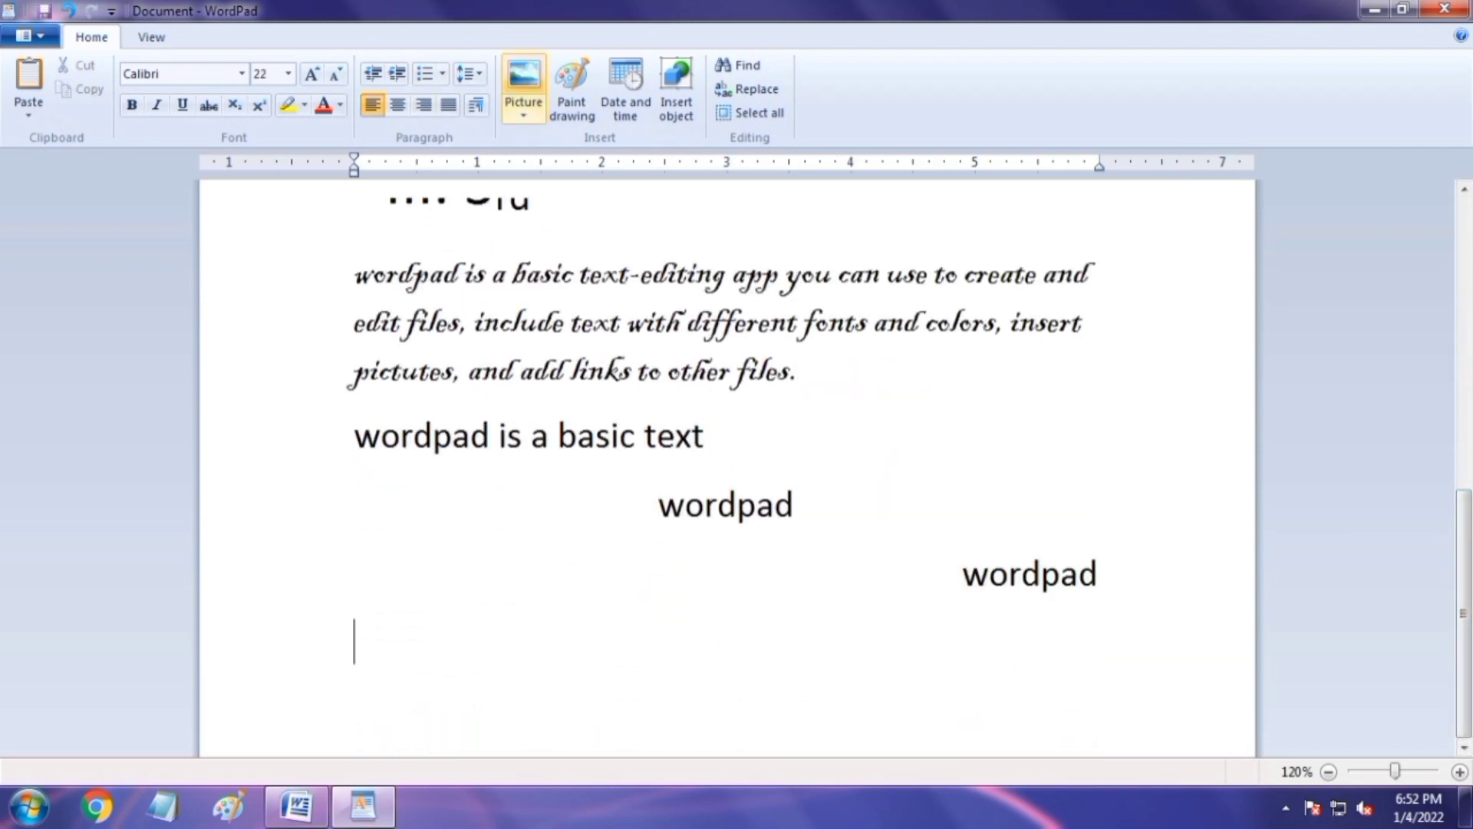
left_click(523, 76)
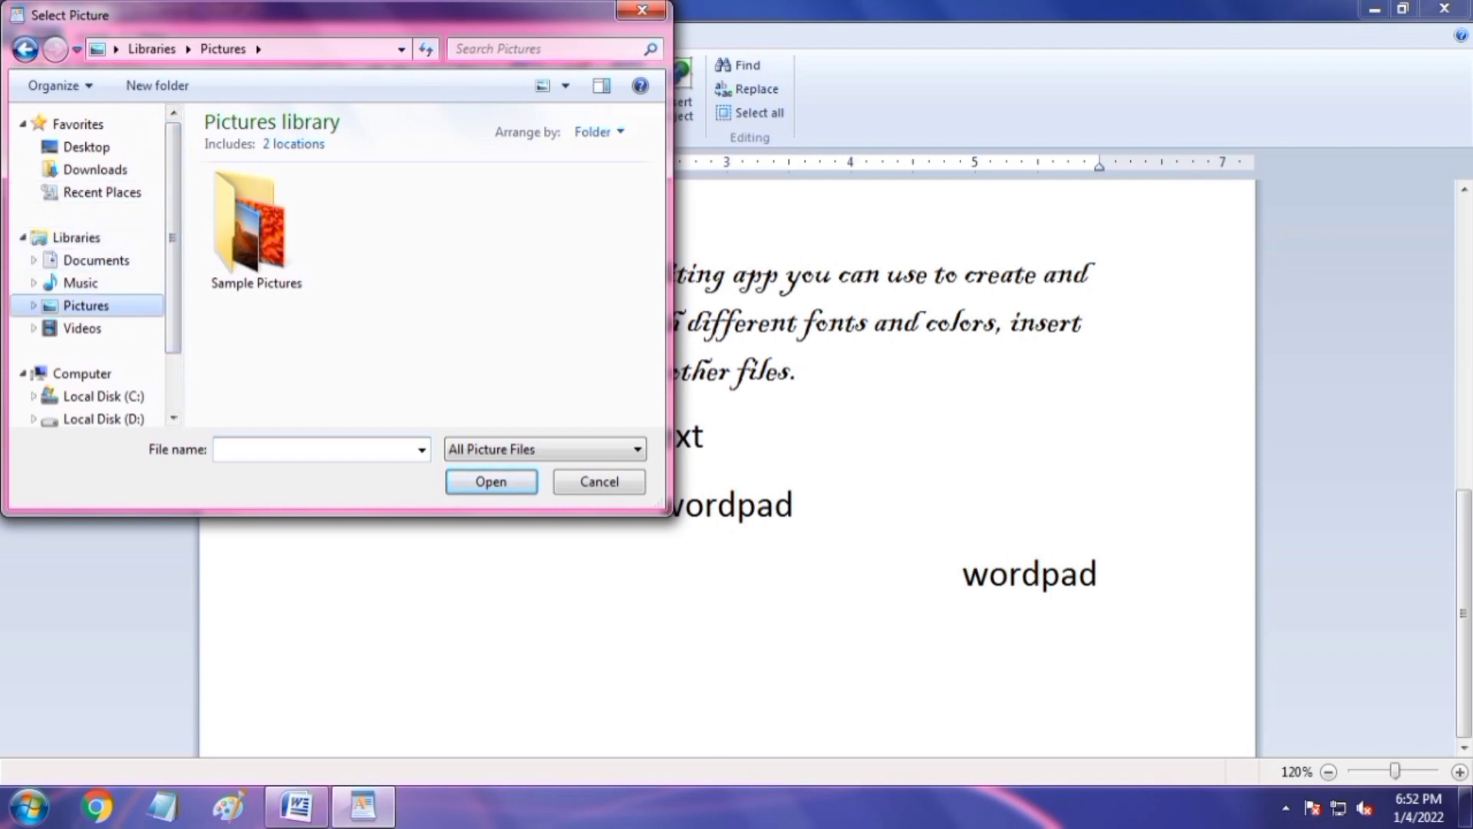
left_click(257, 230)
left_click(477, 481)
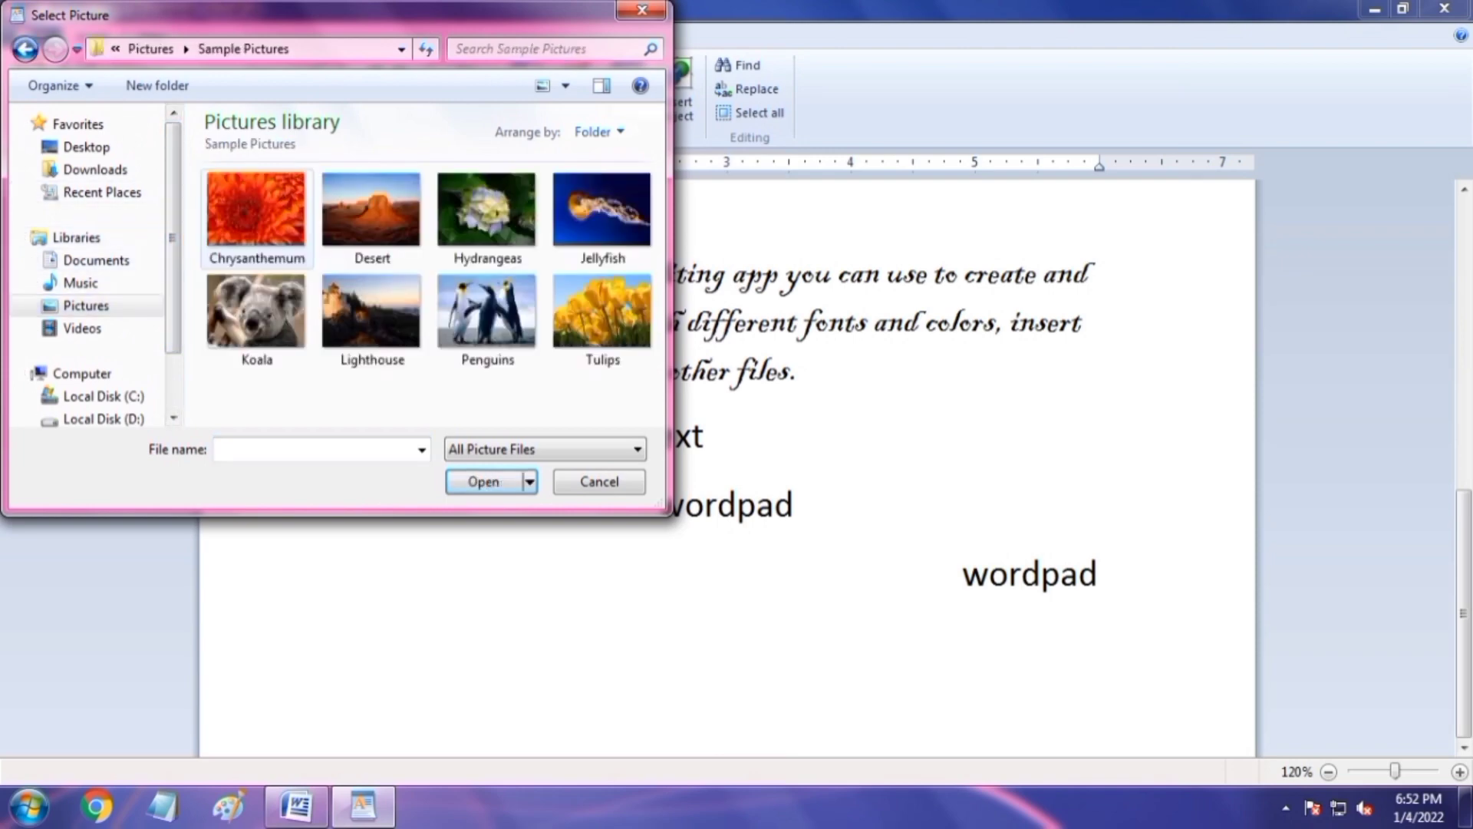
left_click(256, 314)
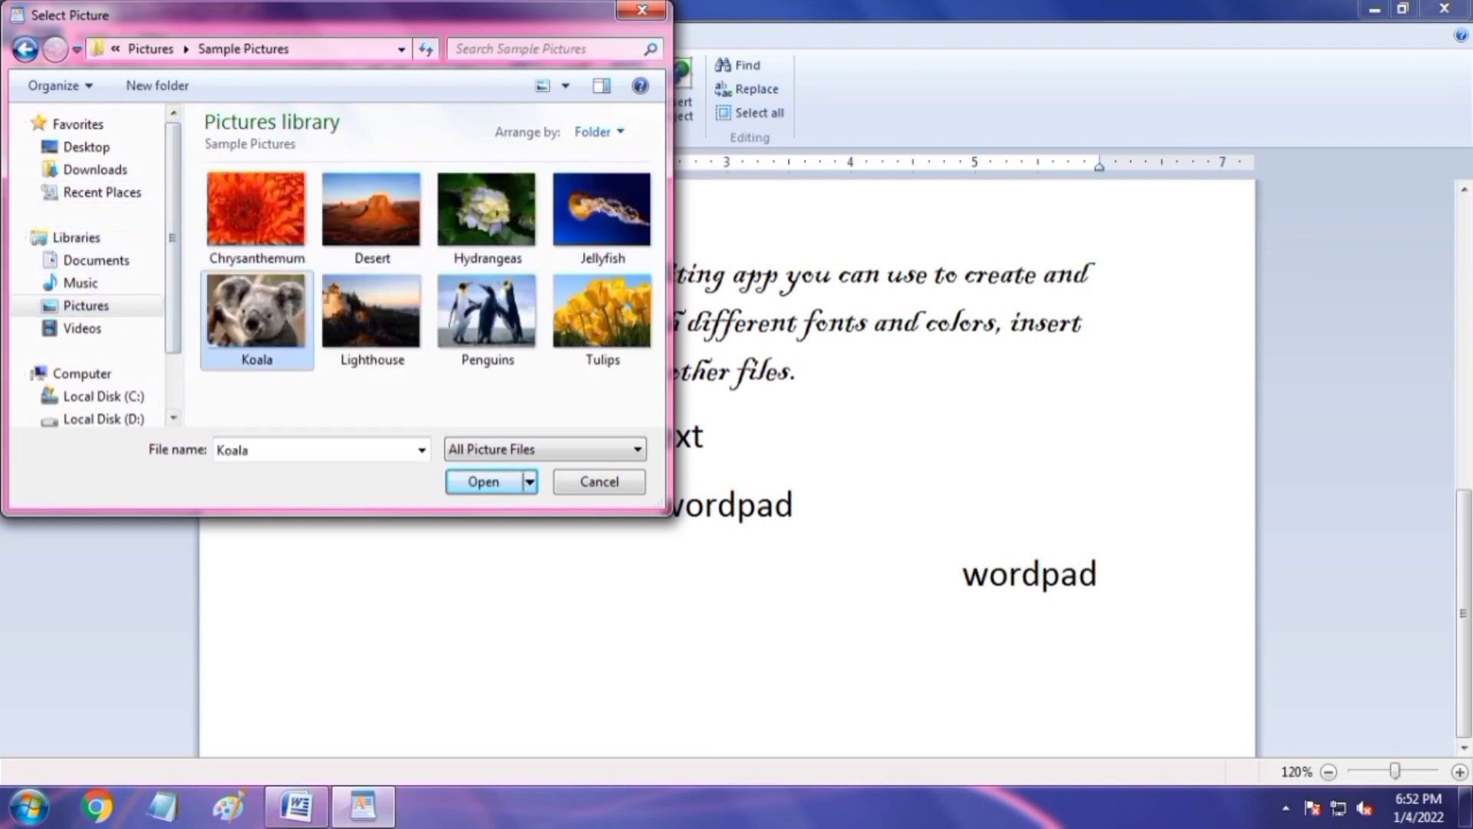
left_click(483, 481)
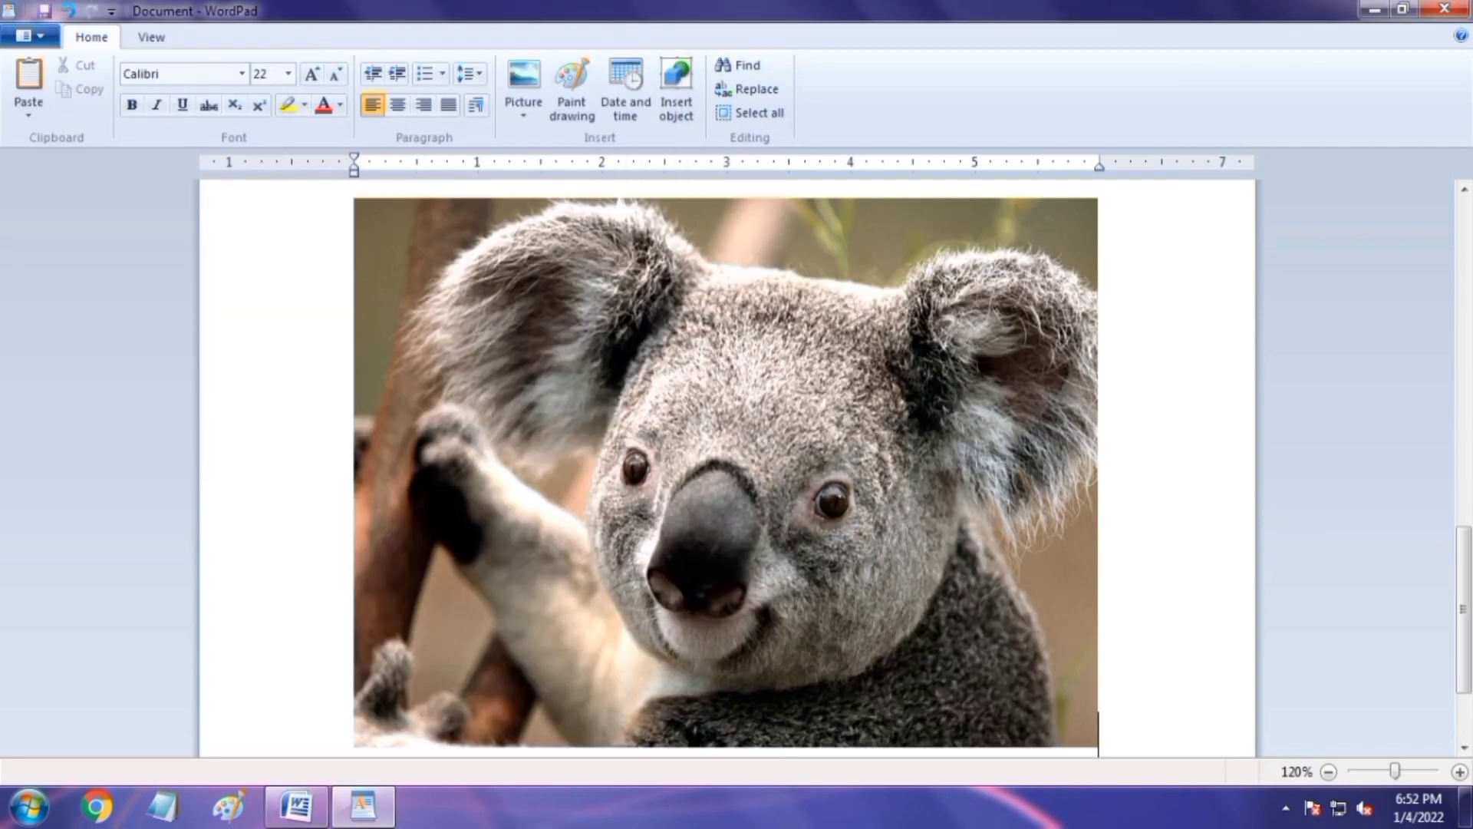
- Shrink the koala picture to about 1.8 inches wide and 1.2 inches high
left_click(726, 473)
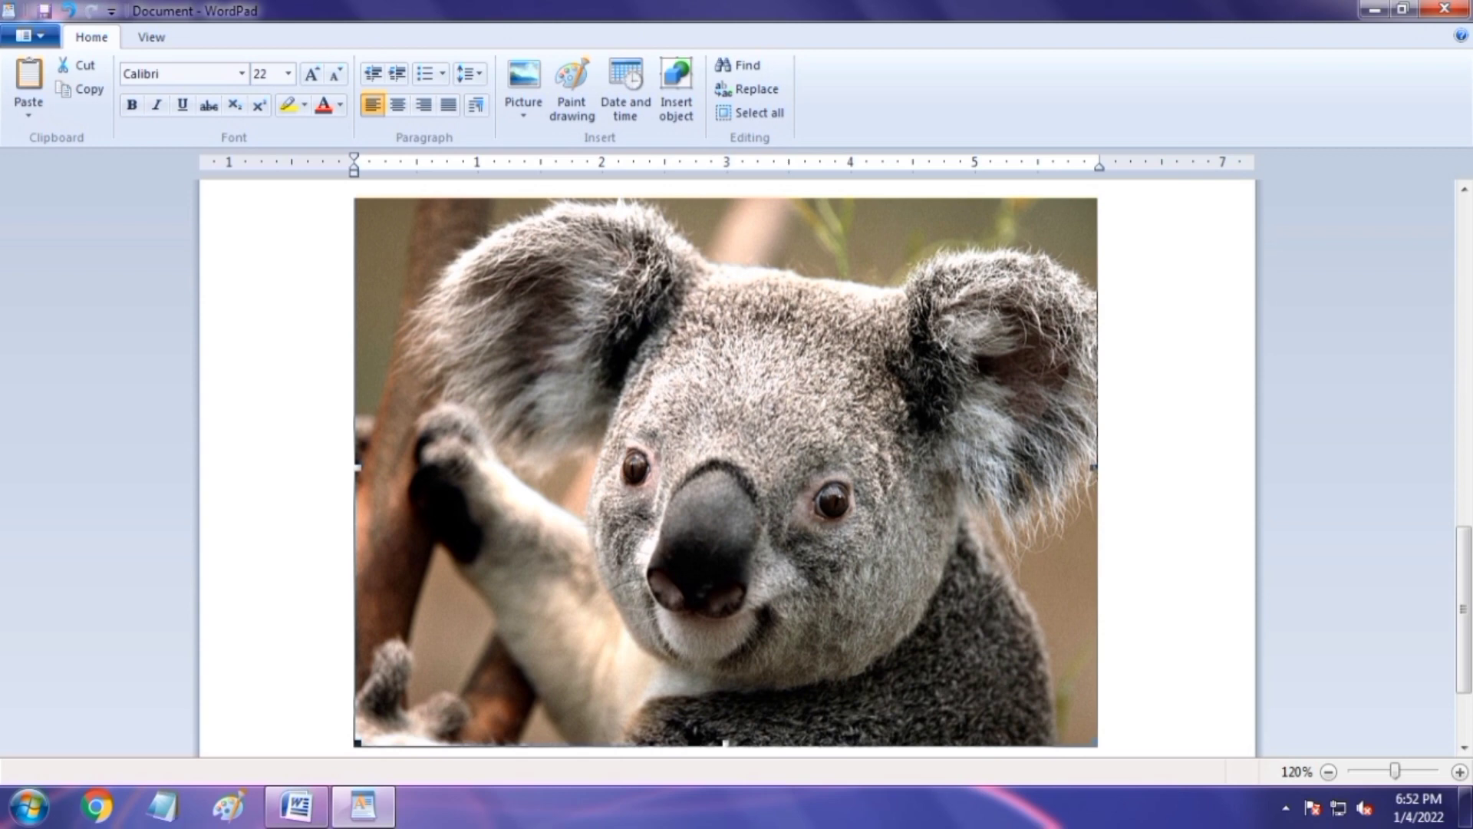
left_click_drag(1094, 467, 733, 467)
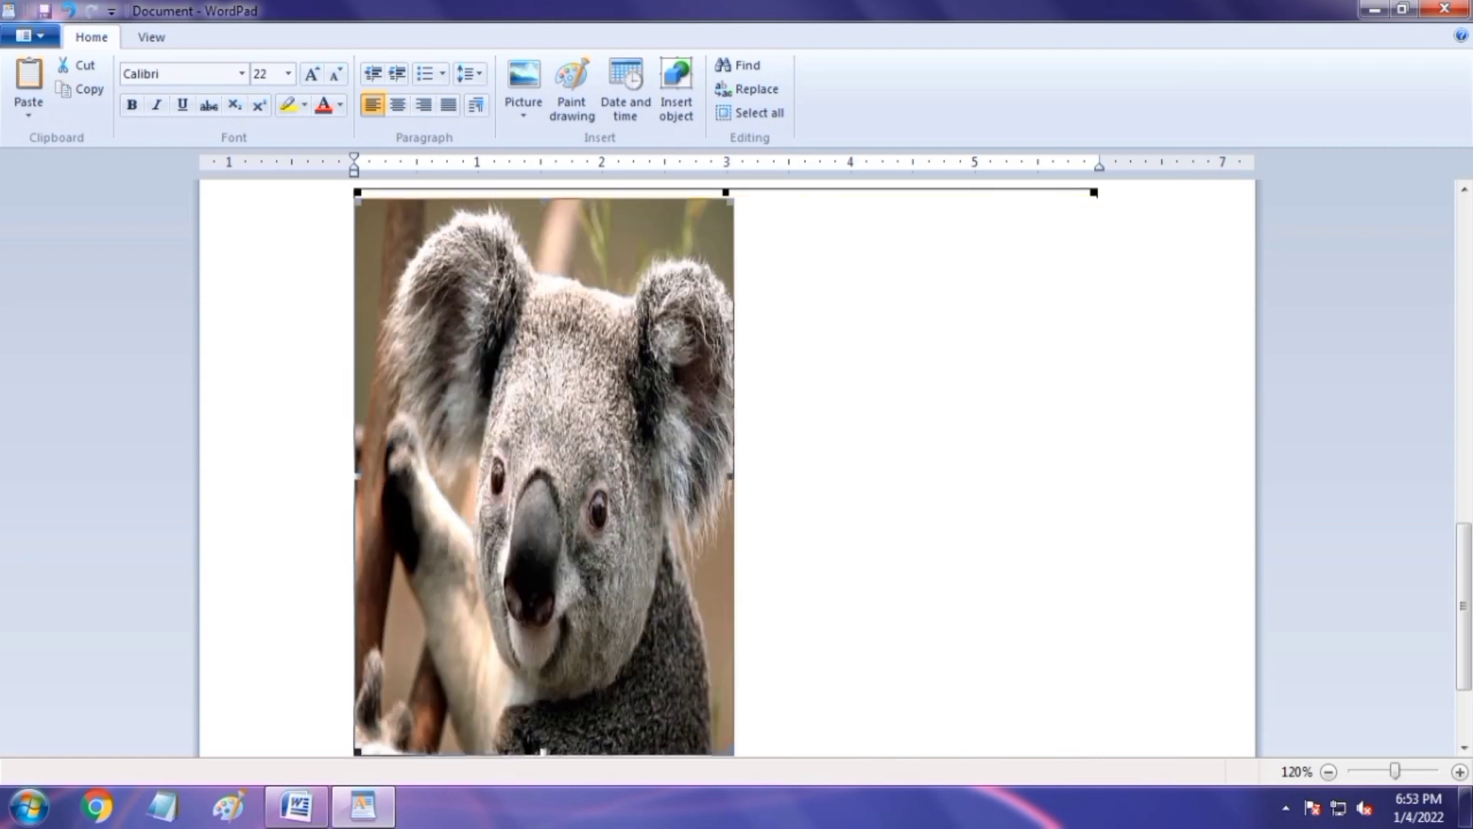
left_click_drag(731, 202, 578, 608)
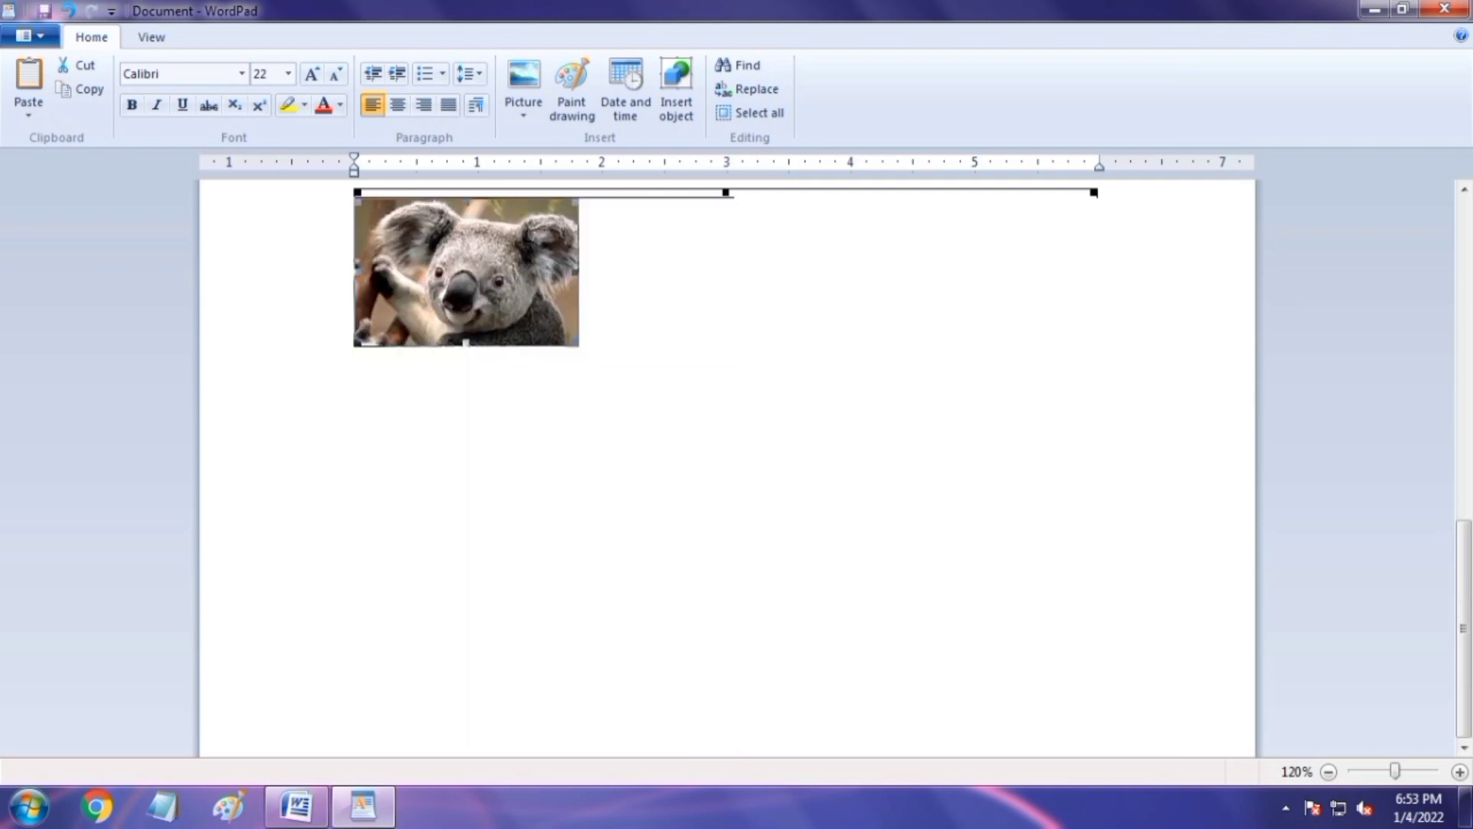
scroll(1463, 606, "up", 5)
scroll(1463, 606, "down", 3)
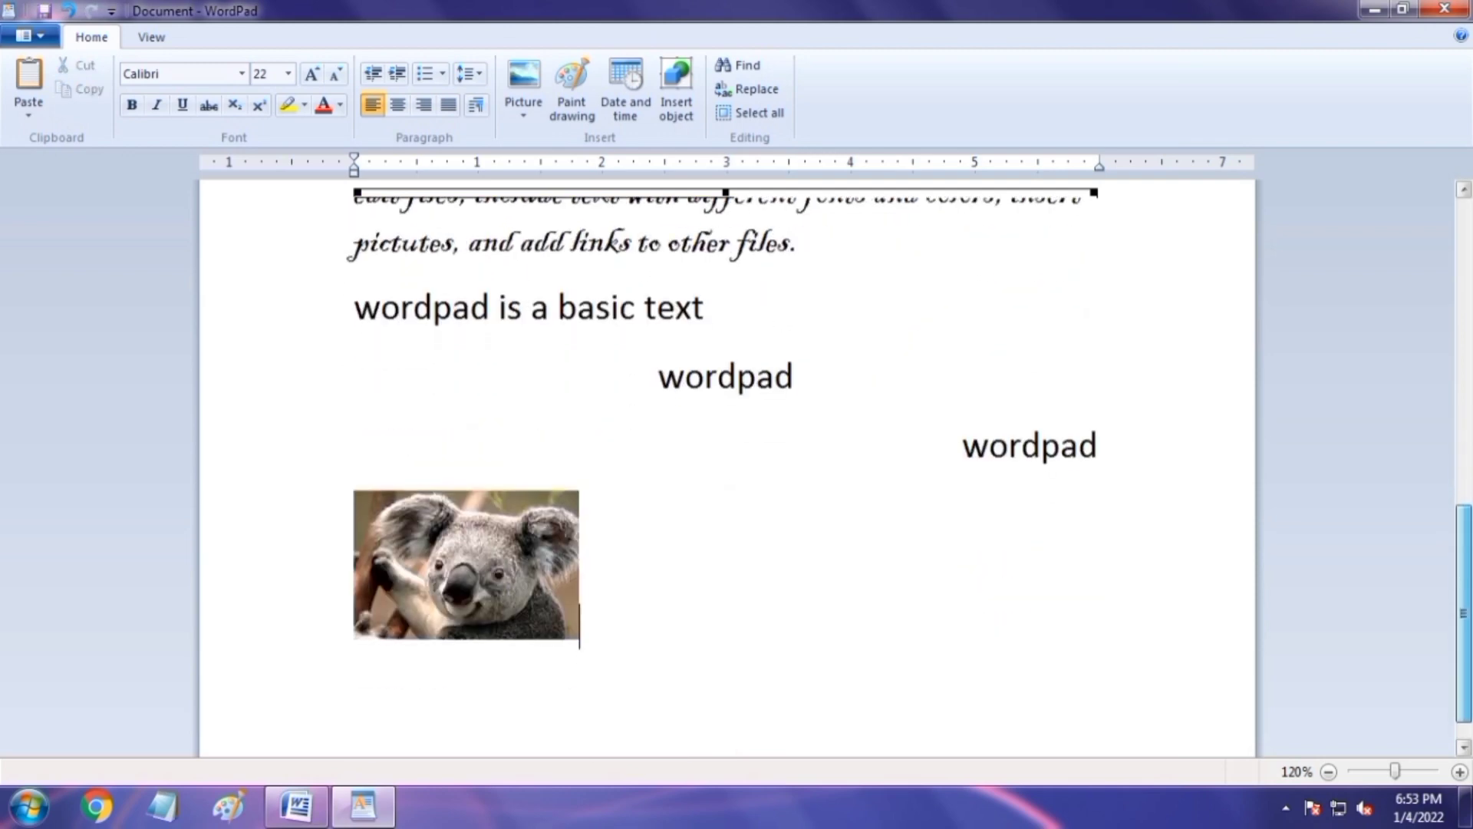
- Add an empty line below the resized koala picture and place the cursor on it
left_click(466, 565)
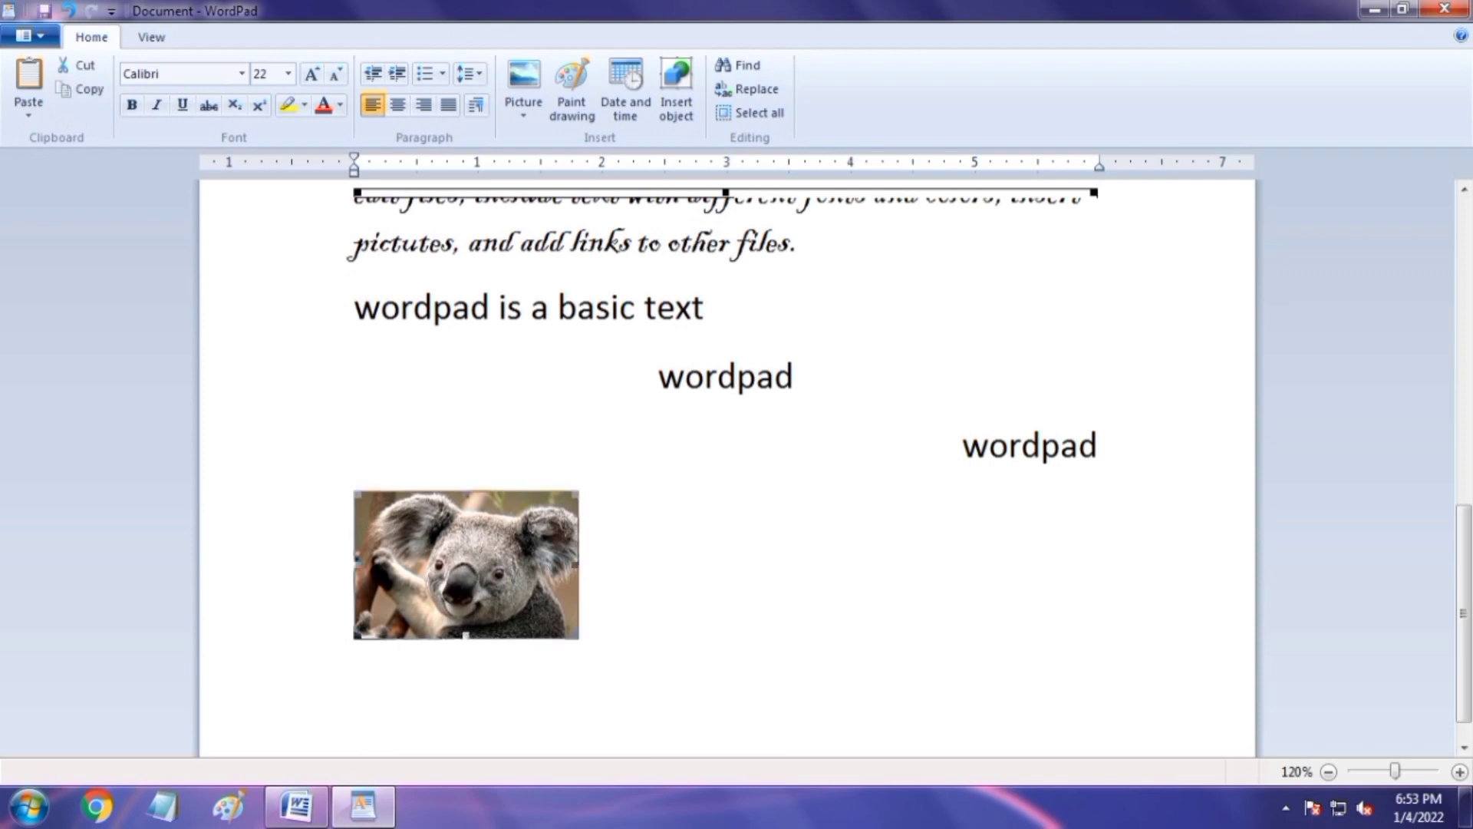
left_click(582, 624)
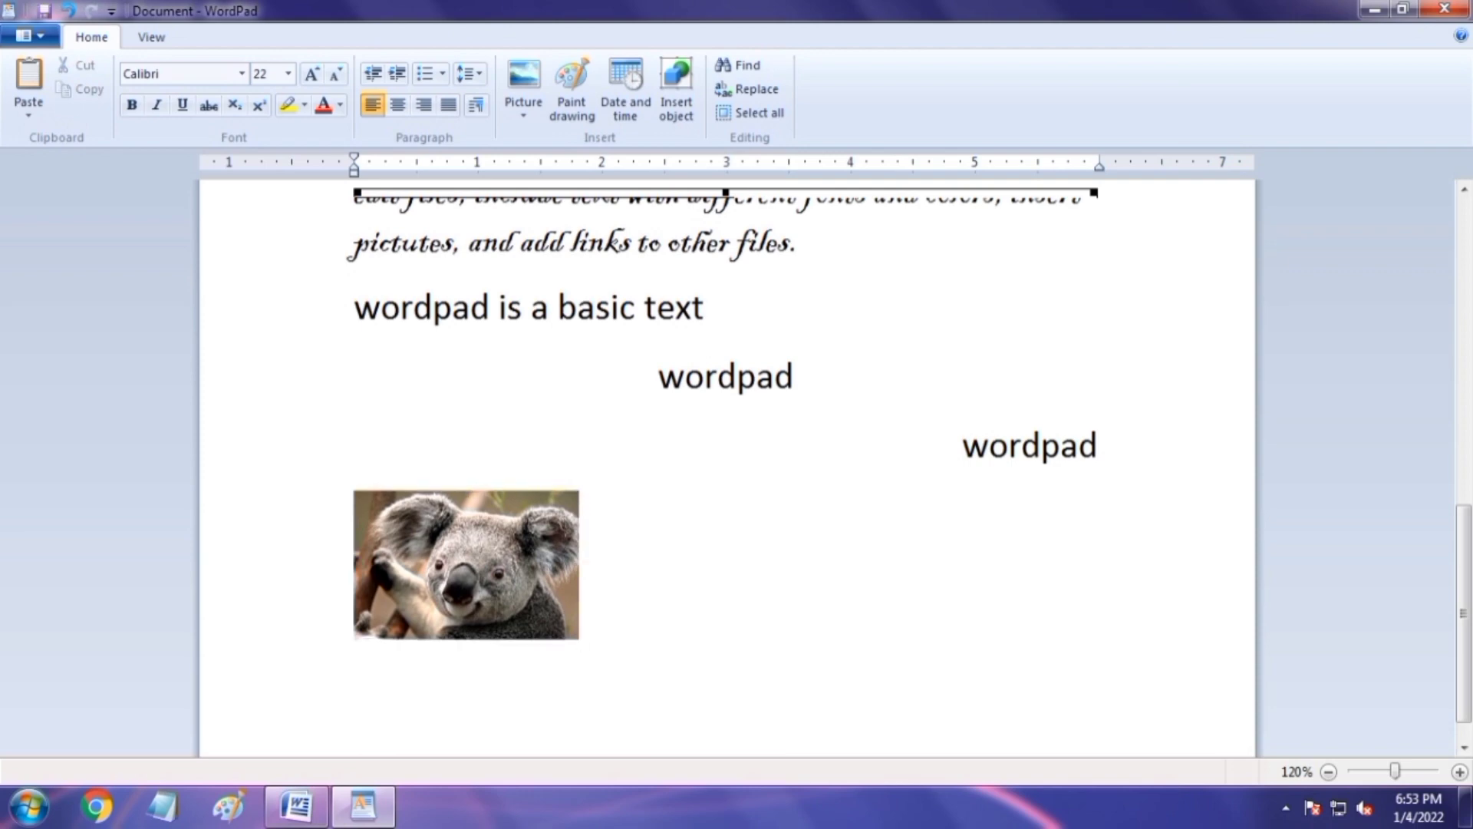
key("Return")
left_click(467, 564)
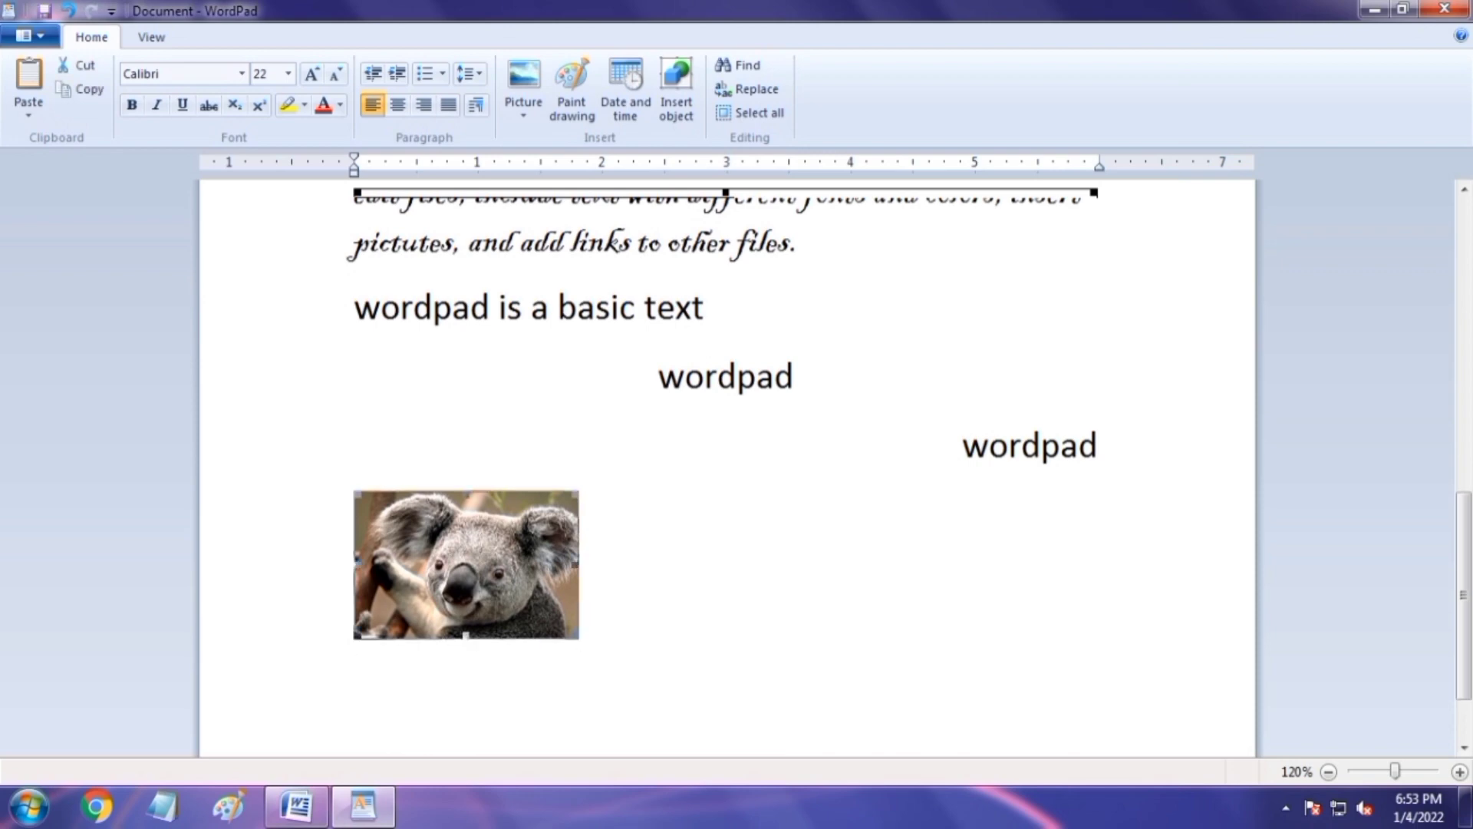
left_click(355, 679)
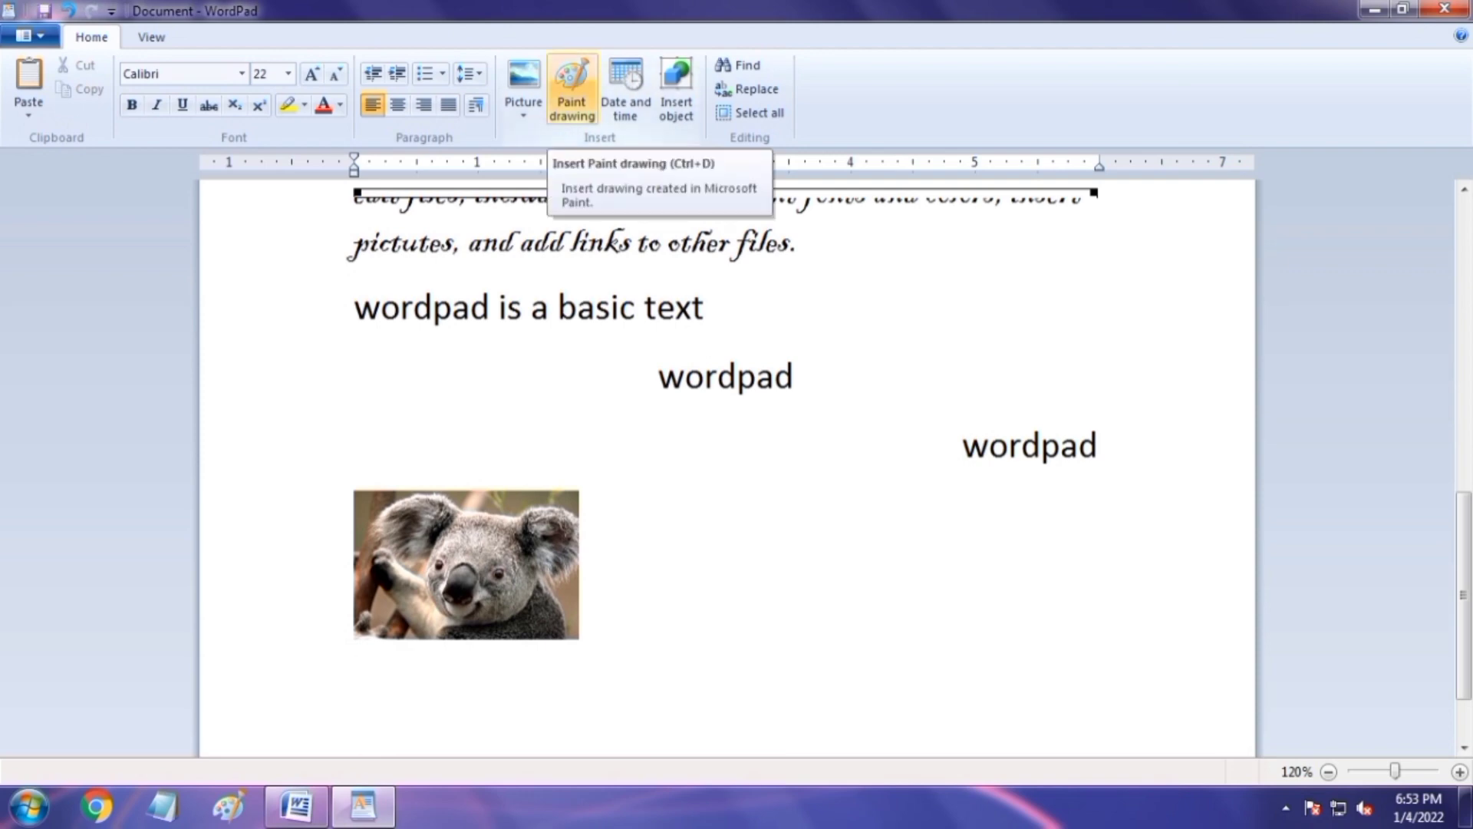
- Insert a Paint drawing below the koala picture and draw a black heart outline about 106 × 125 px on its canvas
left_click(571, 91)
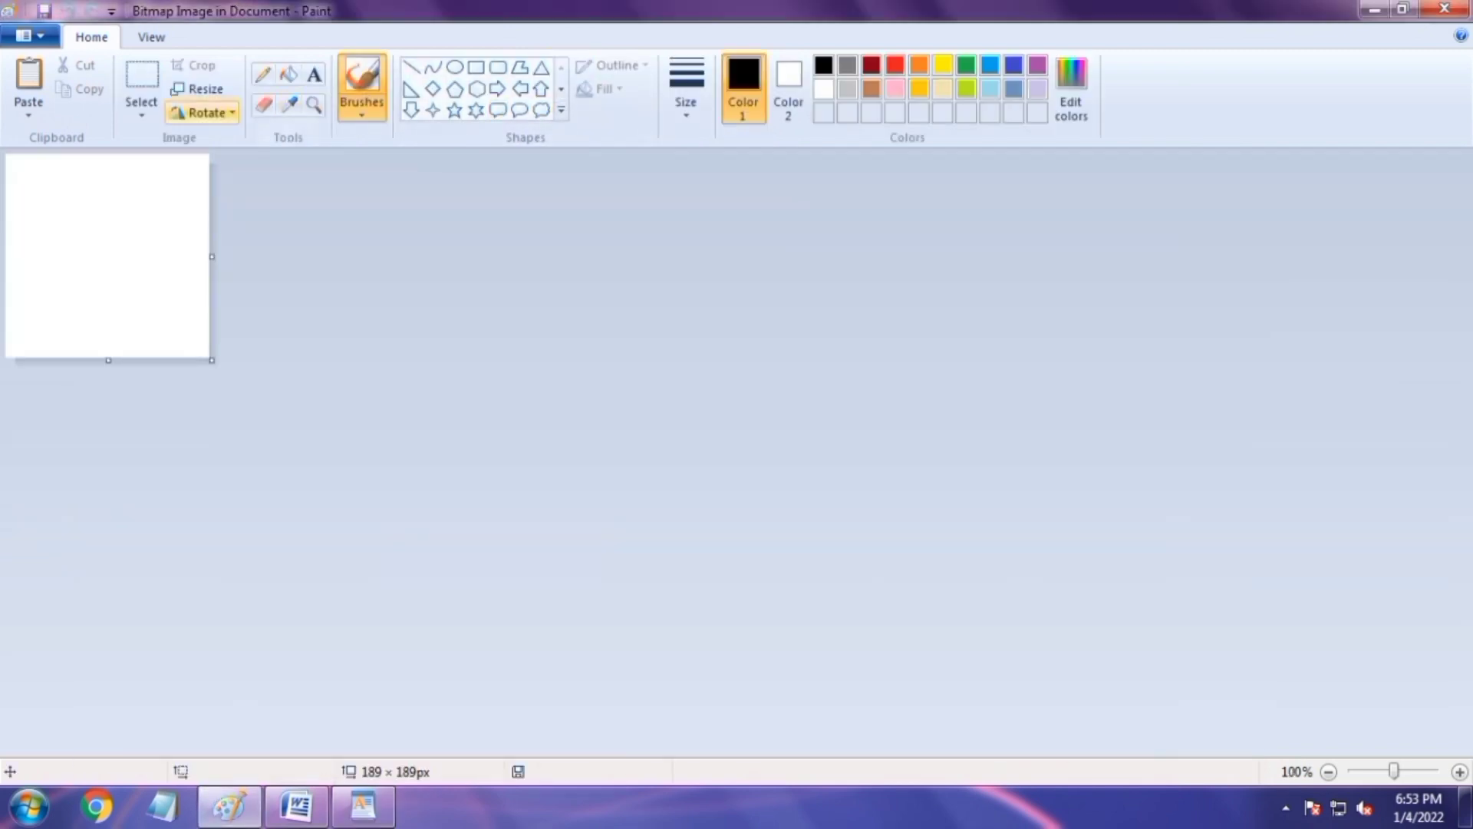
left_click(561, 110)
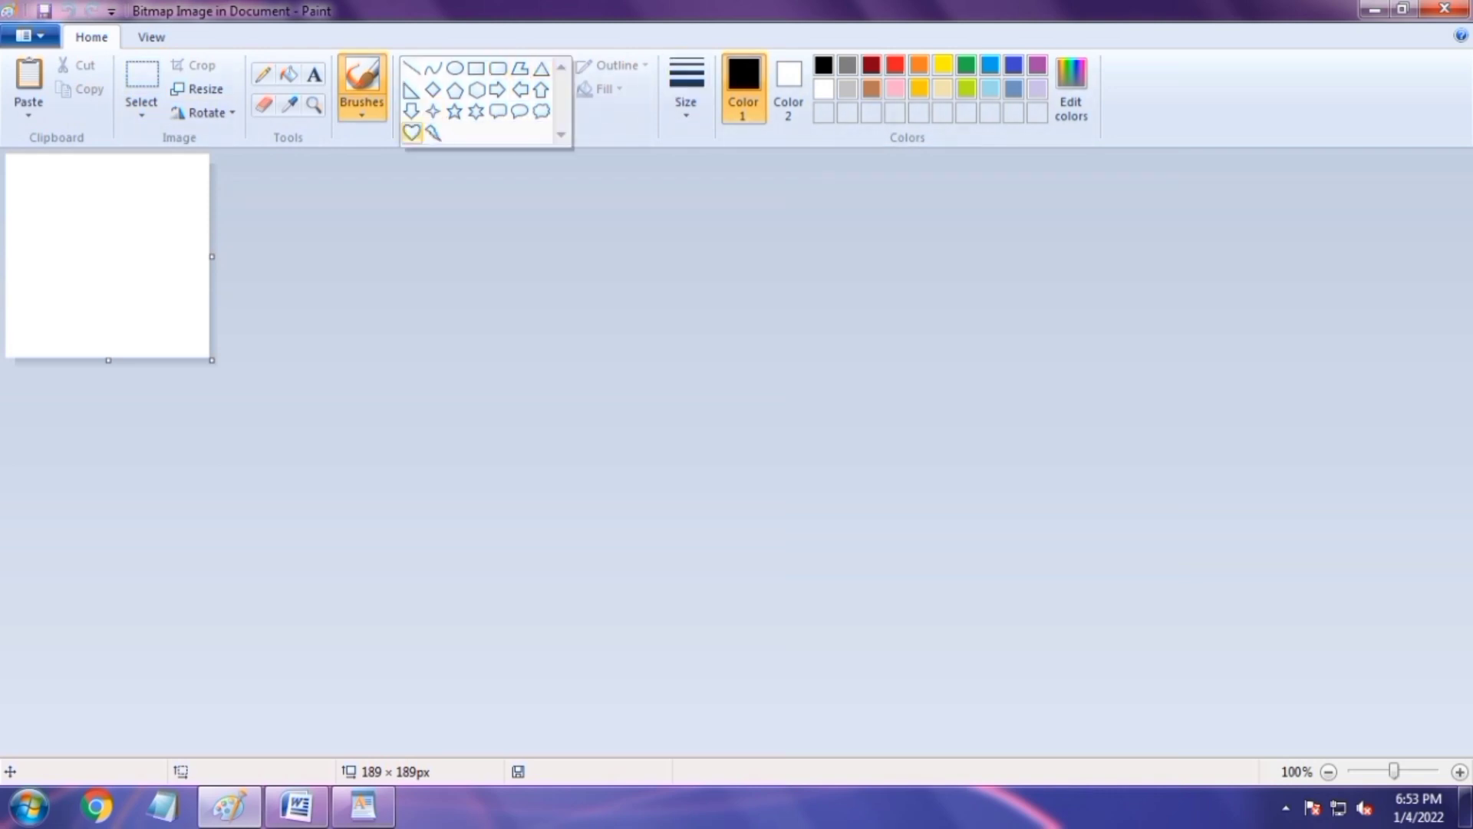
left_click(412, 132)
left_click_drag(33, 183, 151, 320)
- Fill the heart with red, then return to the document and add a line below the drawing
left_click(289, 75)
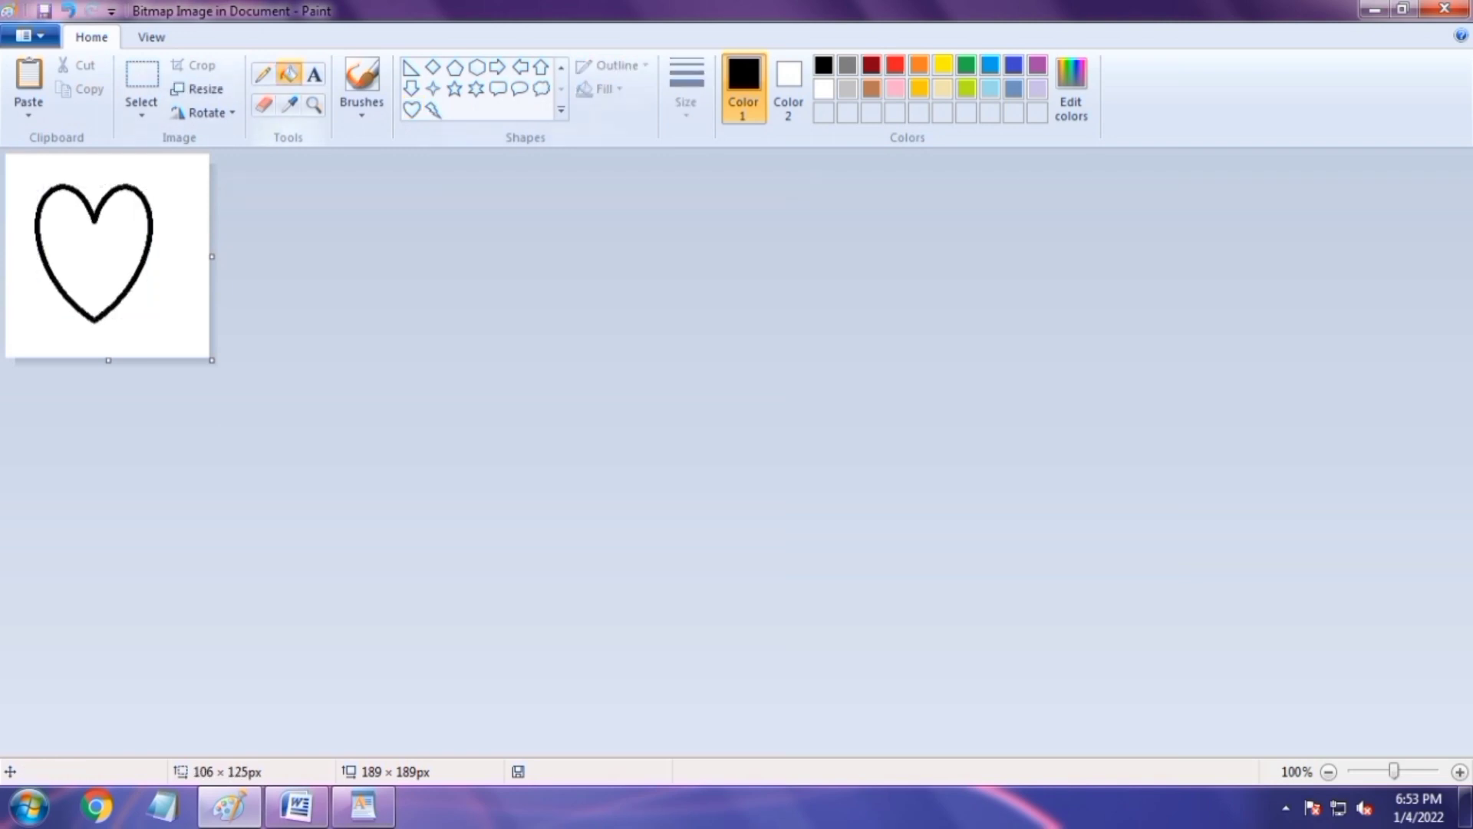
left_click(895, 64)
left_click(83, 213)
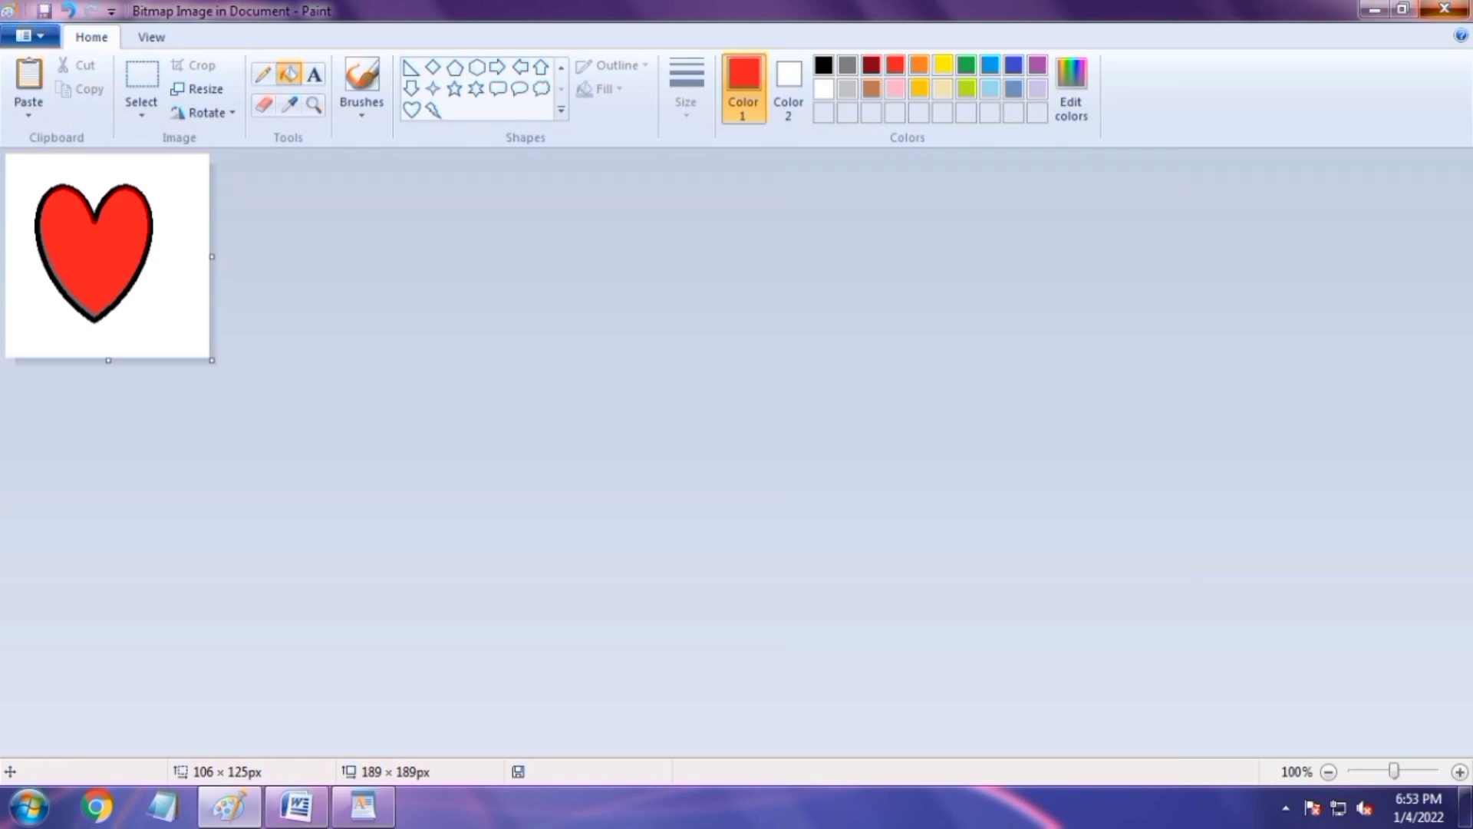
left_click(1445, 9)
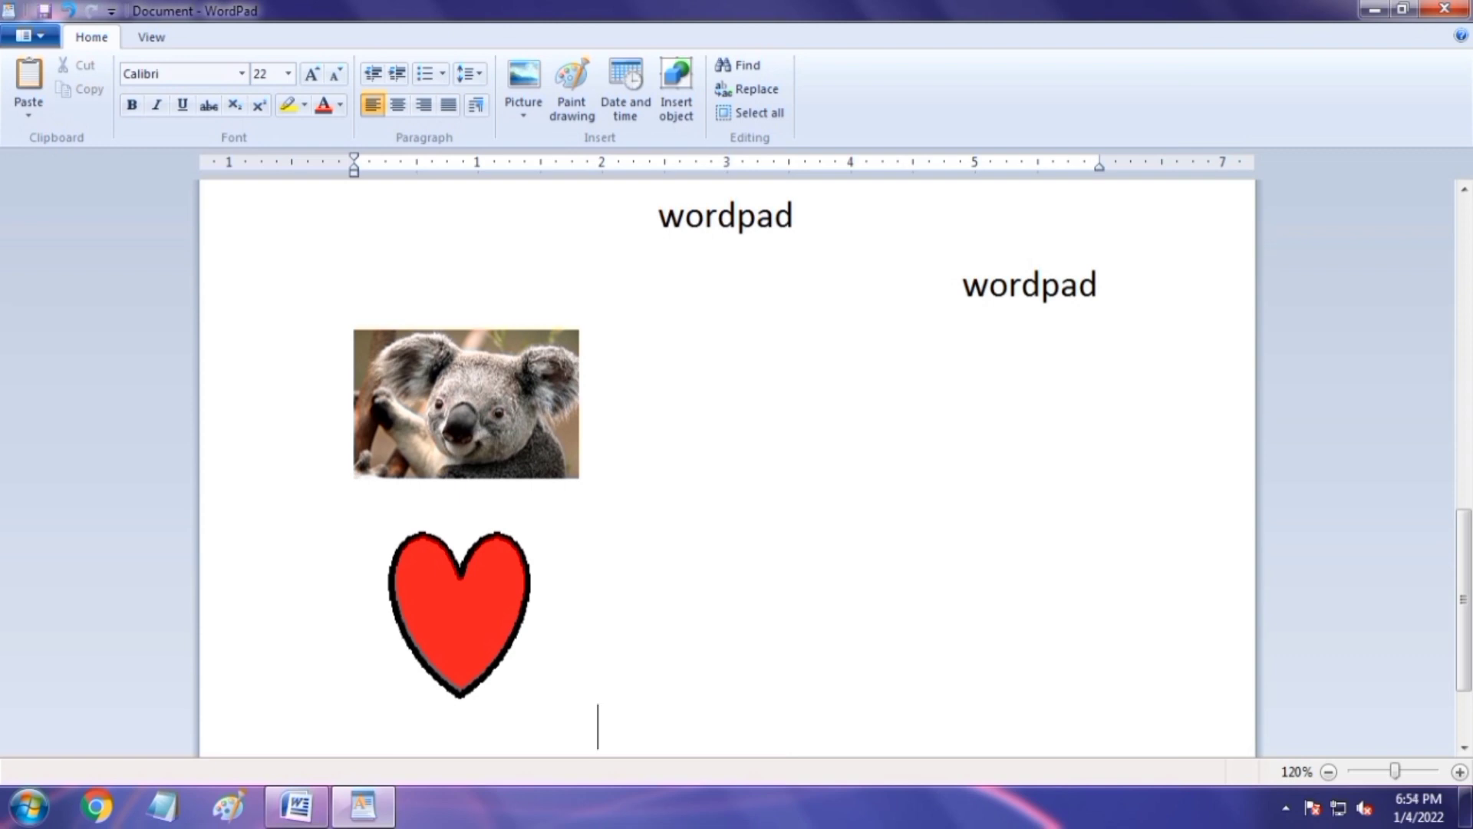
key("Return")
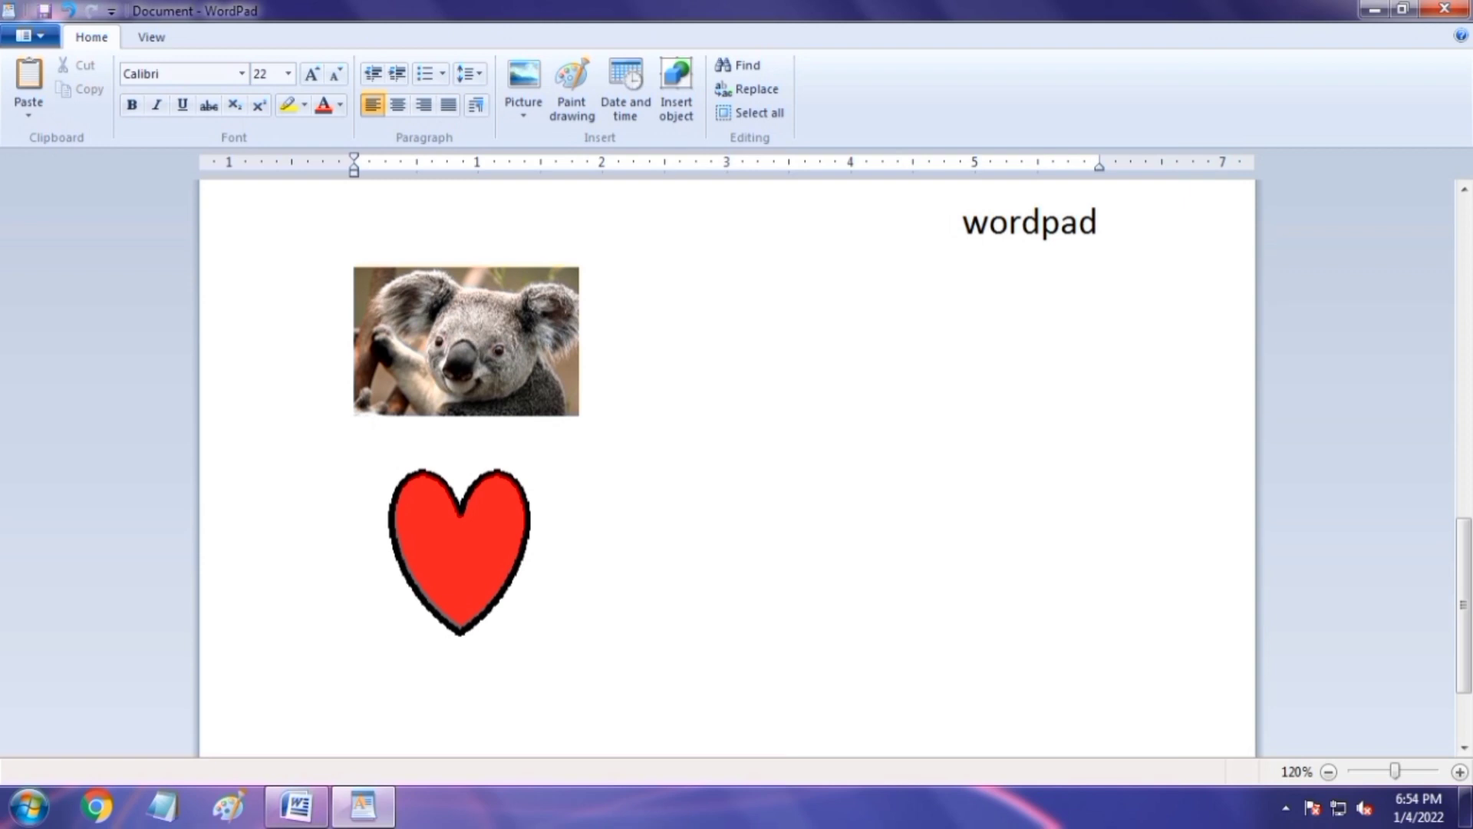
- Reopen the embedded heart drawing to trim its canvas to 151 × 169 px, and add another line below it in the document
left_click(468, 552)
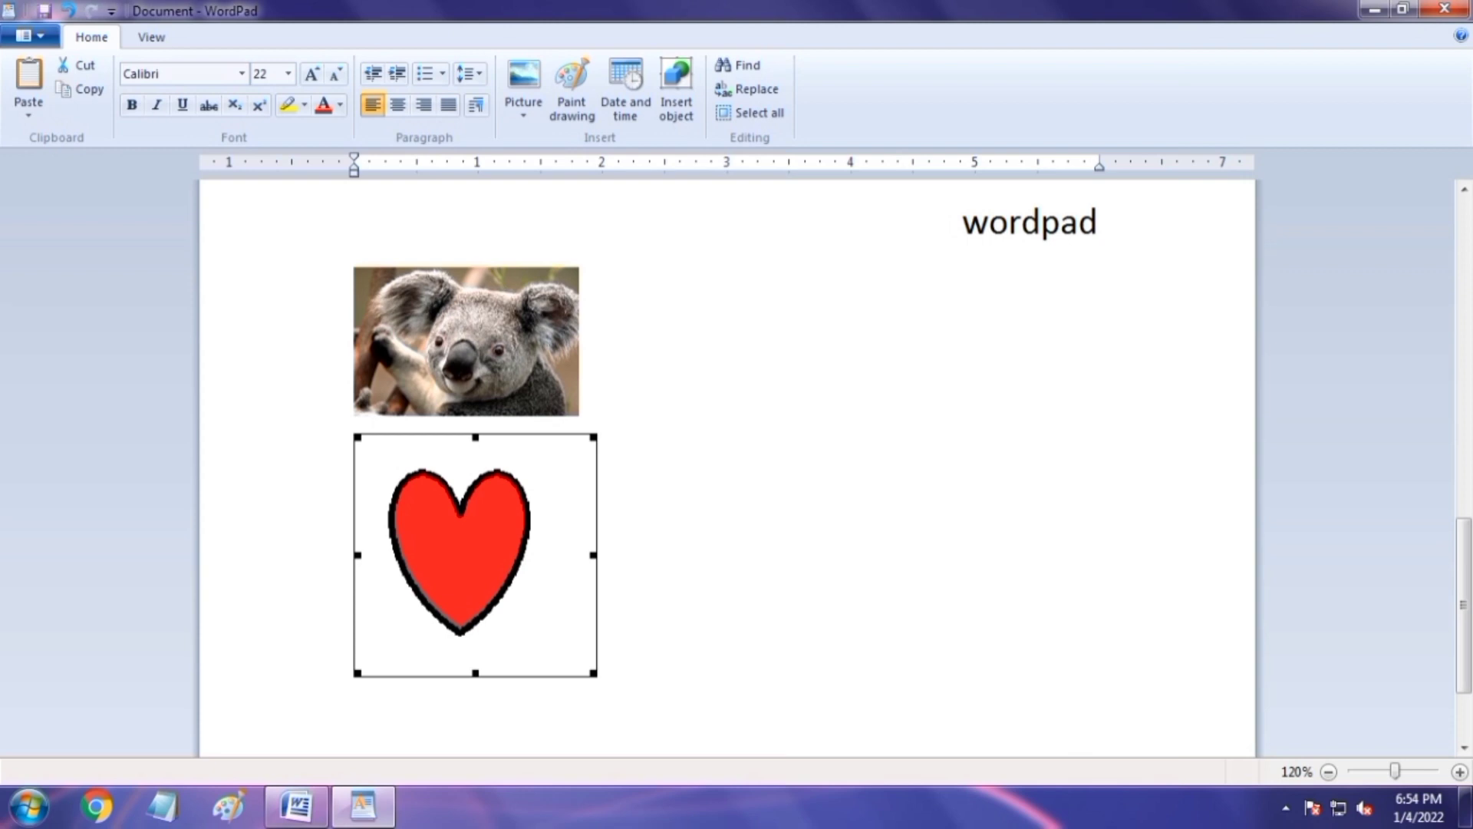
double_click(469, 553)
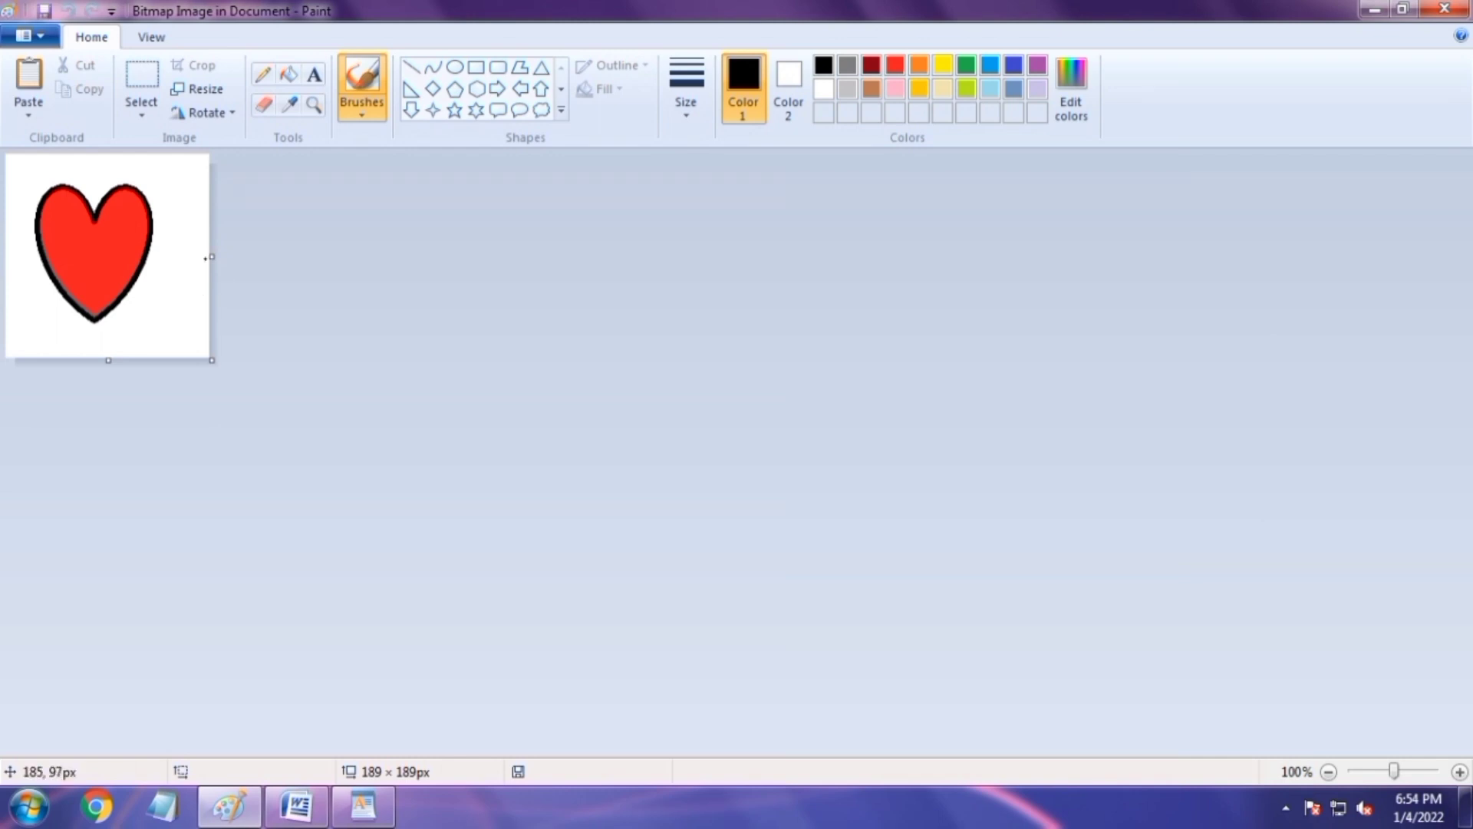
left_click_drag(212, 256, 170, 256)
left_click_drag(87, 360, 87, 338)
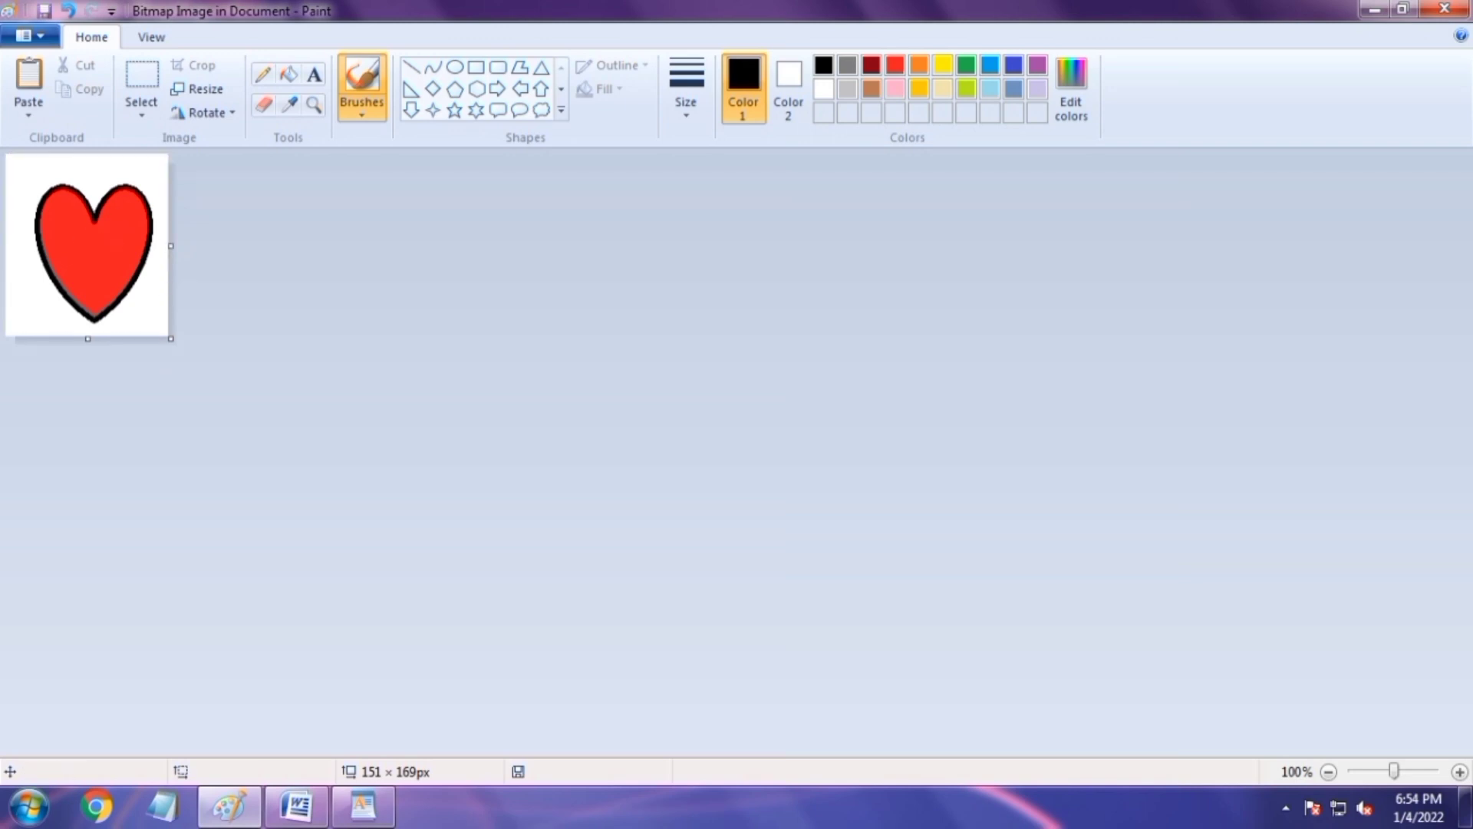
left_click(1444, 8)
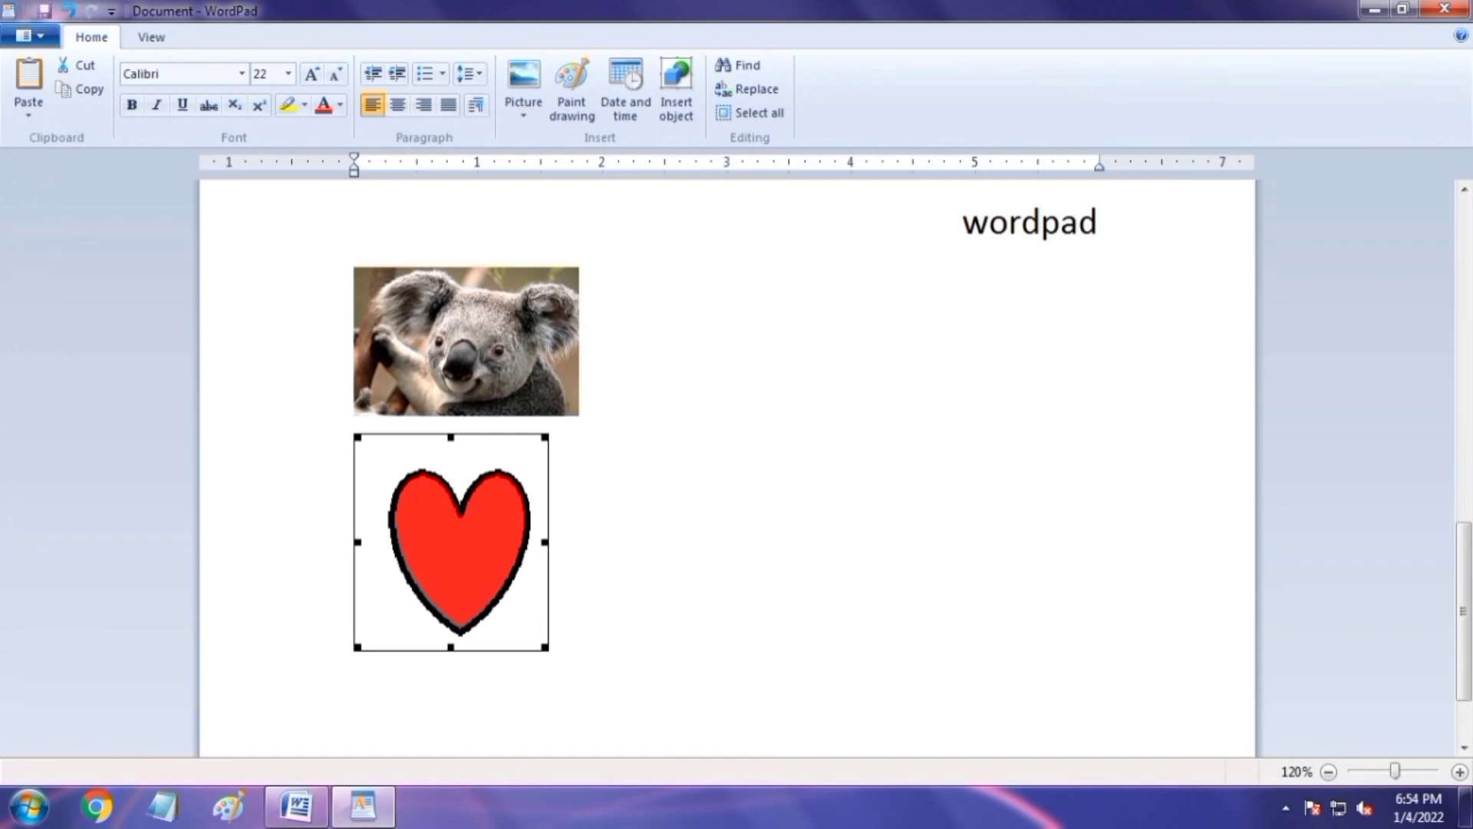
left_click(551, 638)
key("Return")
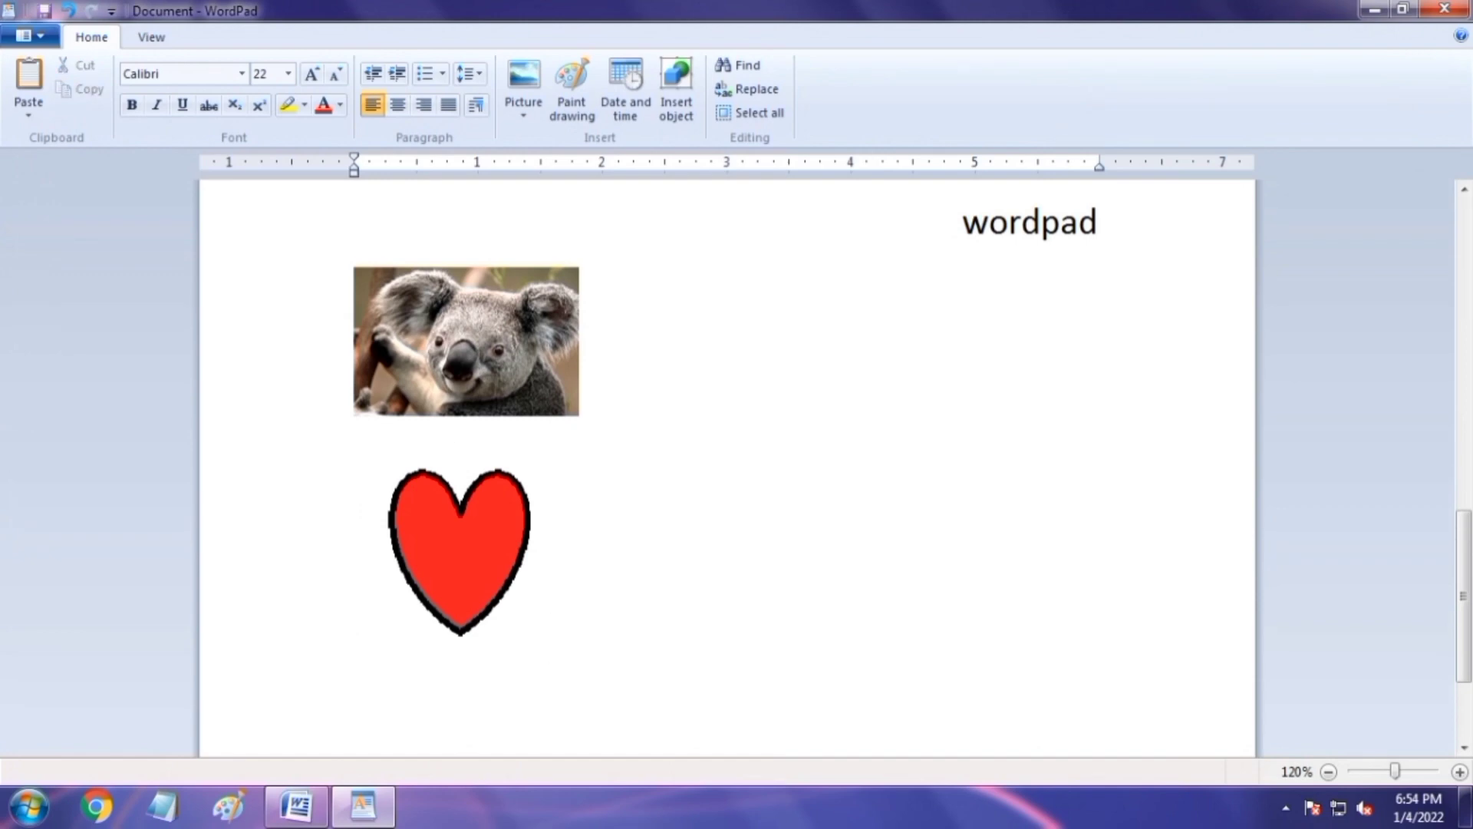
- Try several date and time formats and insert the date below the heart as "Tuesday, January 04, 2022"
scroll(727, 468, "down", 1)
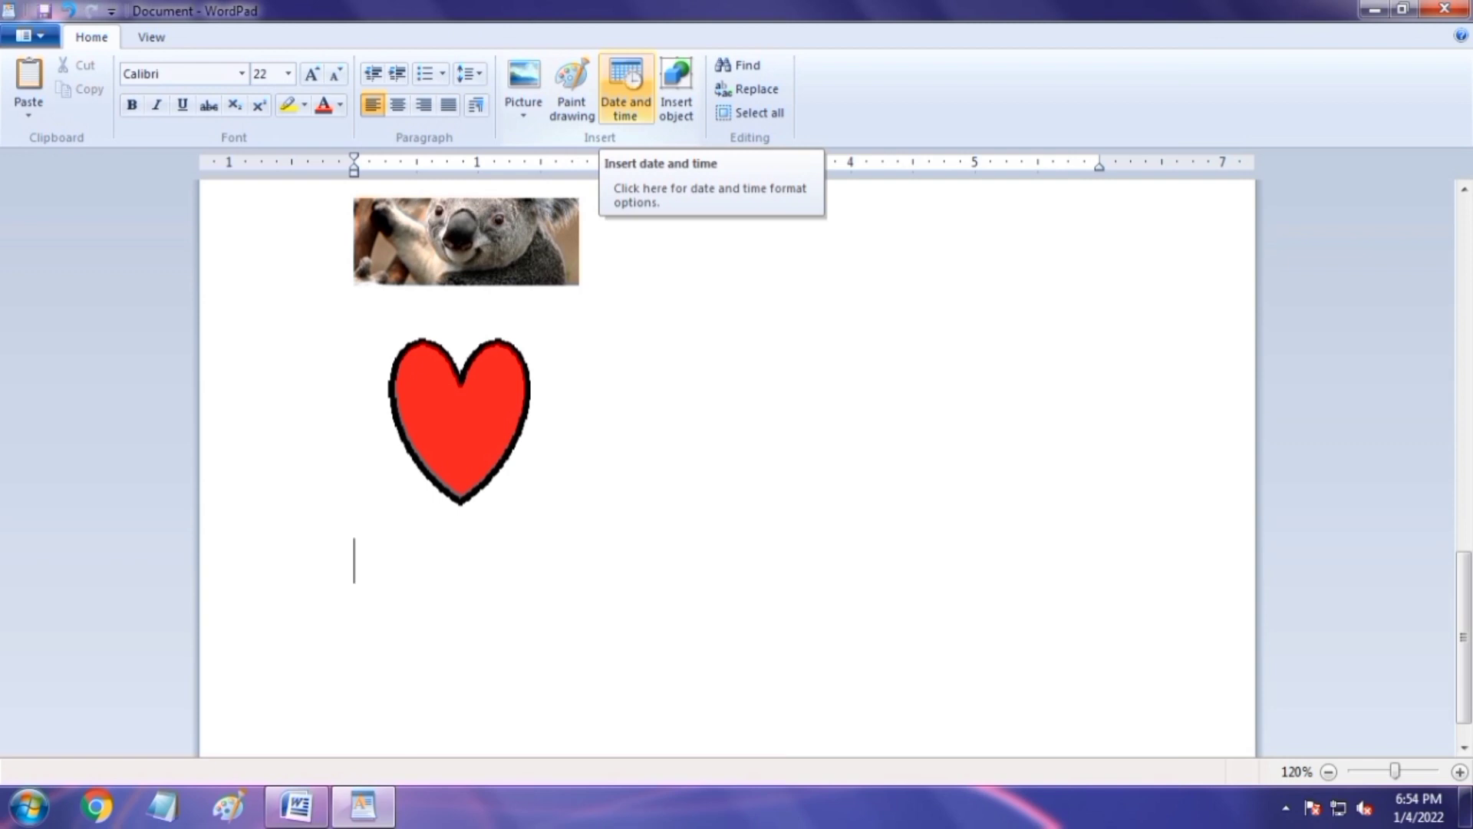
left_click(625, 88)
left_click_drag(641, 108, 998, 222)
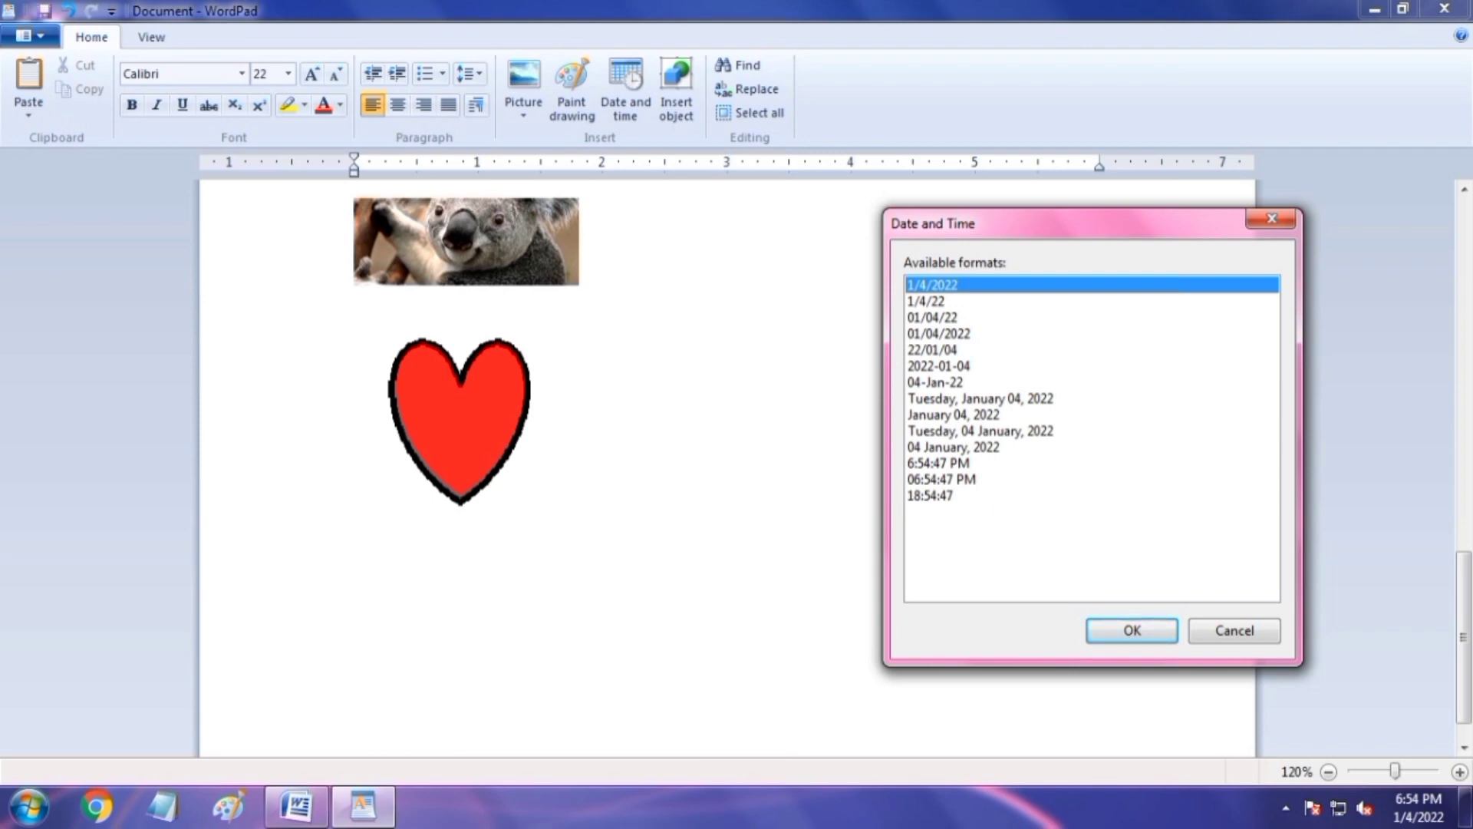
left_click(932, 302)
left_click(938, 334)
left_click(932, 318)
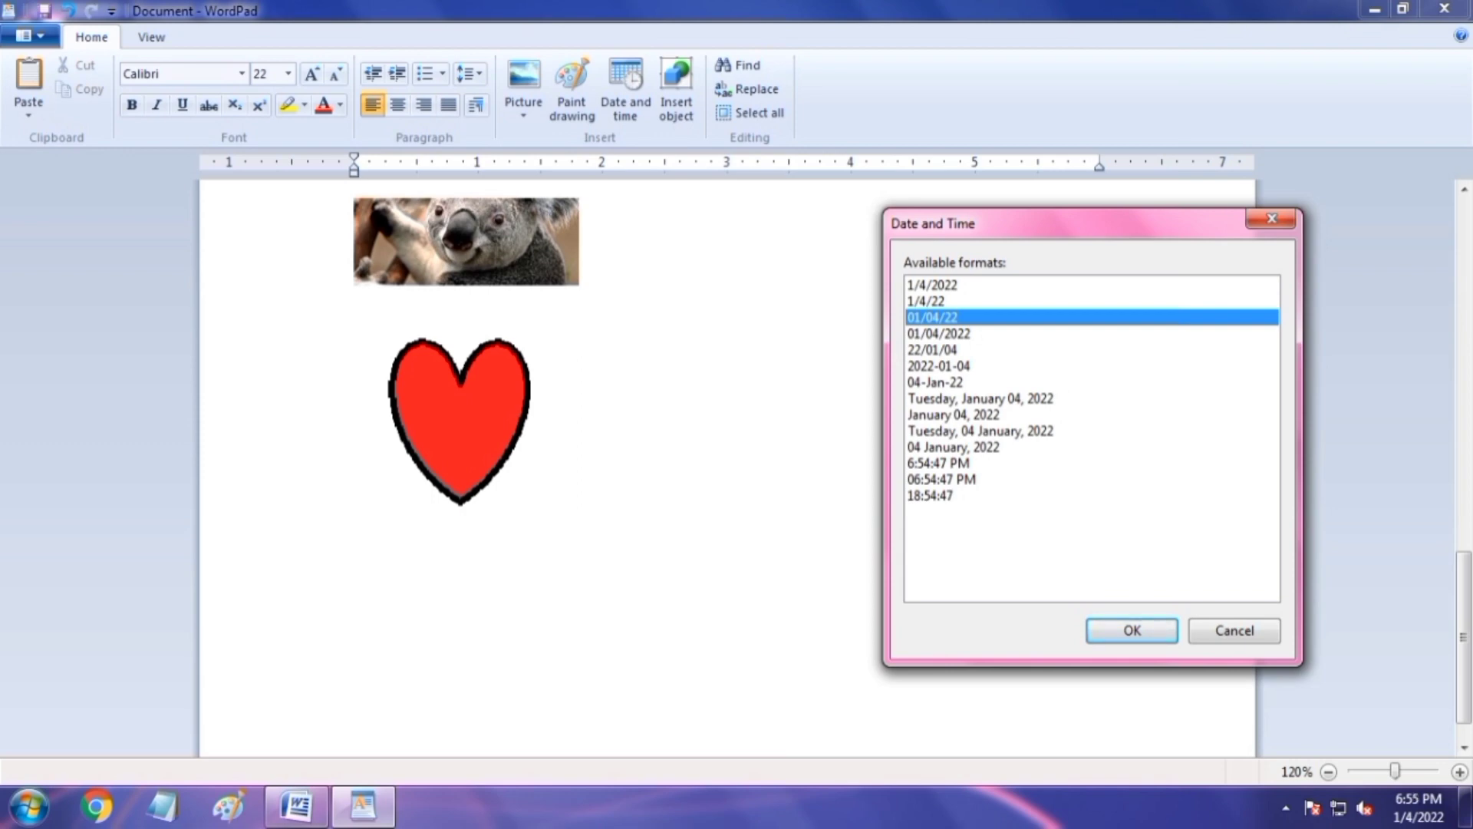
left_click(936, 382)
left_click(954, 415)
left_click(953, 447)
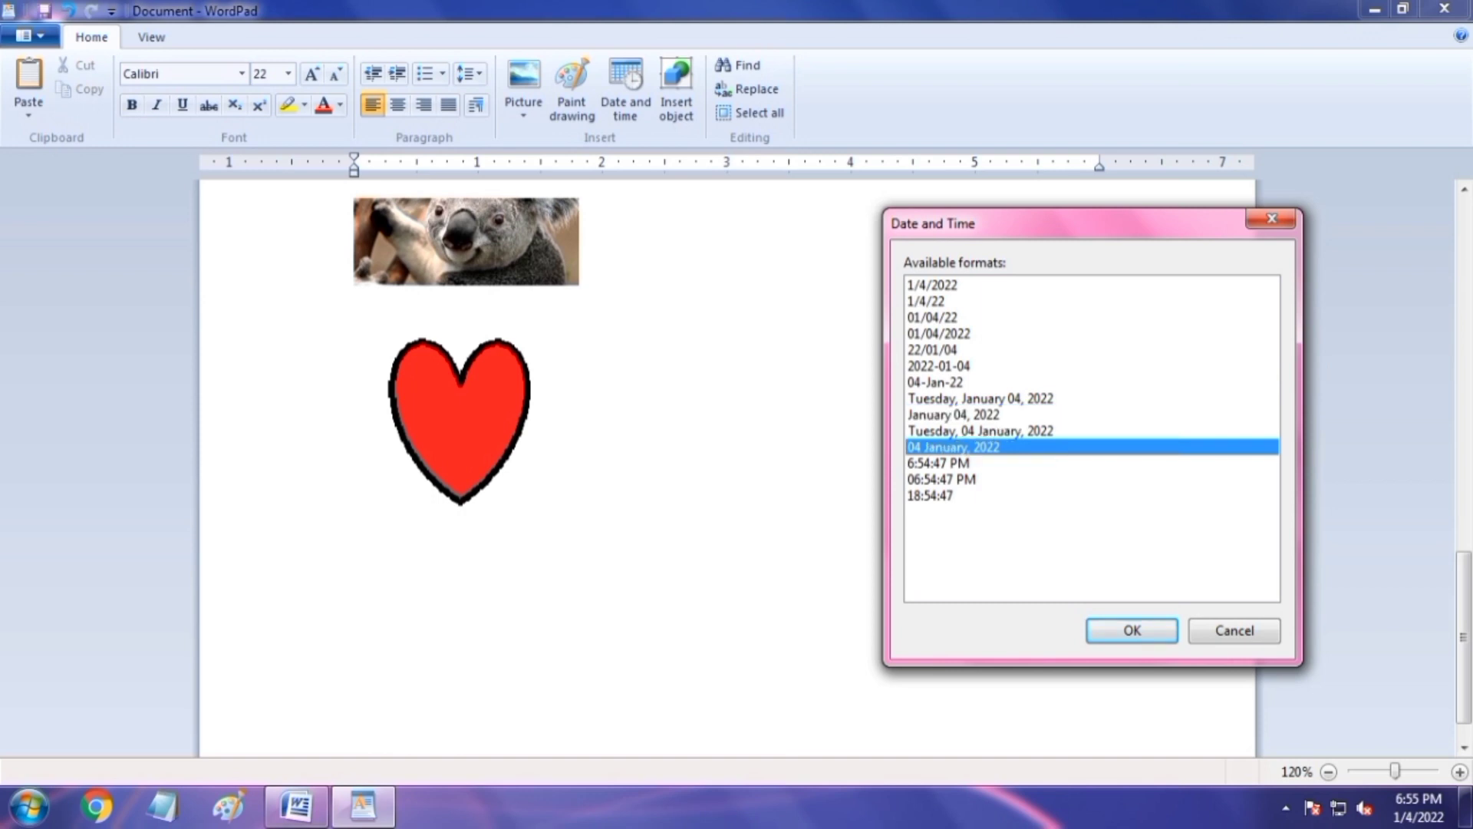
left_click(930, 496)
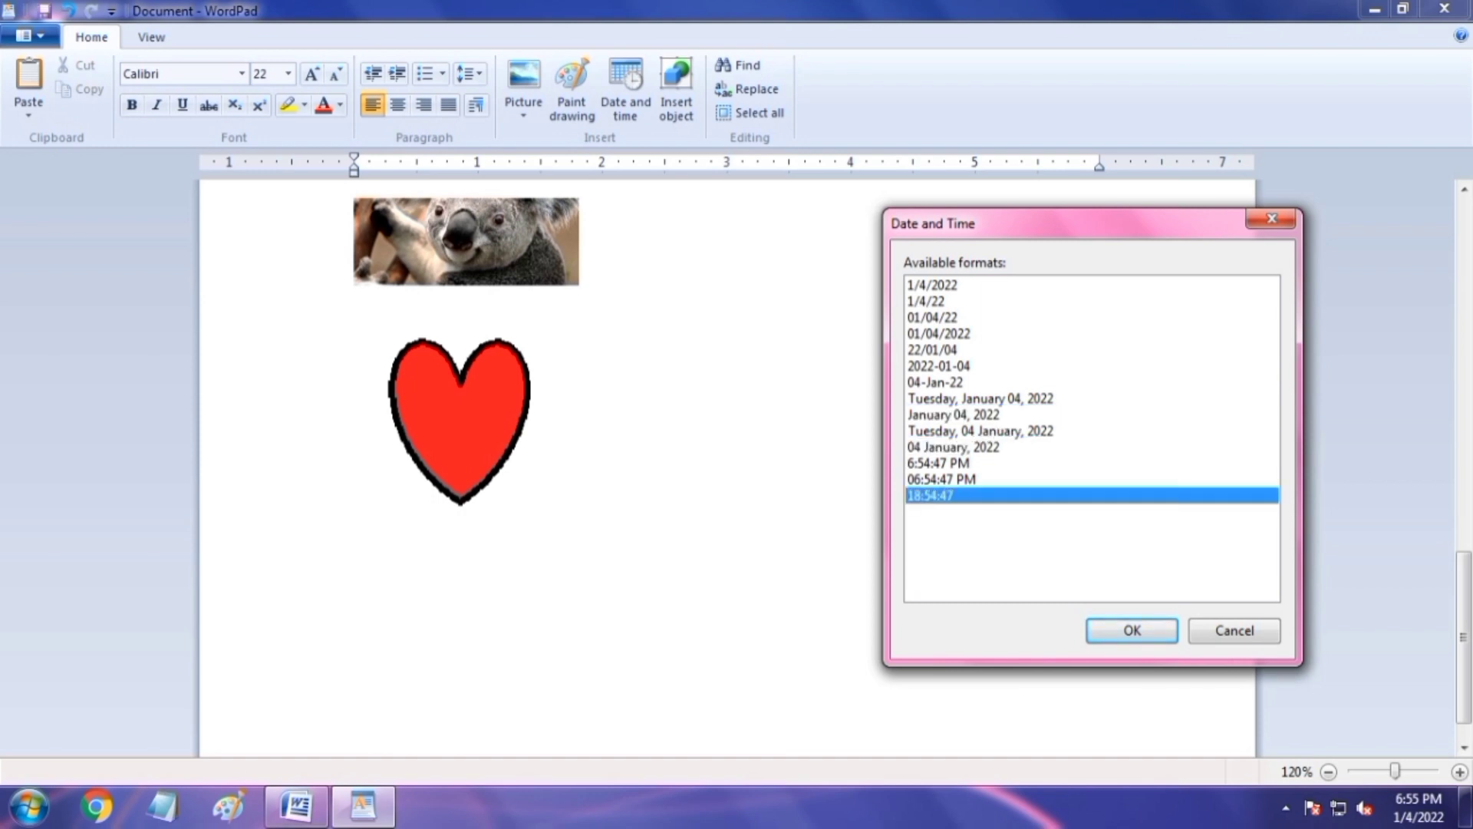
left_click(979, 398)
left_click(1132, 630)
mouse_move(1464, 636)
left_mouse_down()
mouse_move(1464, 622)
mouse_move(1464, 650)
left_mouse_up()
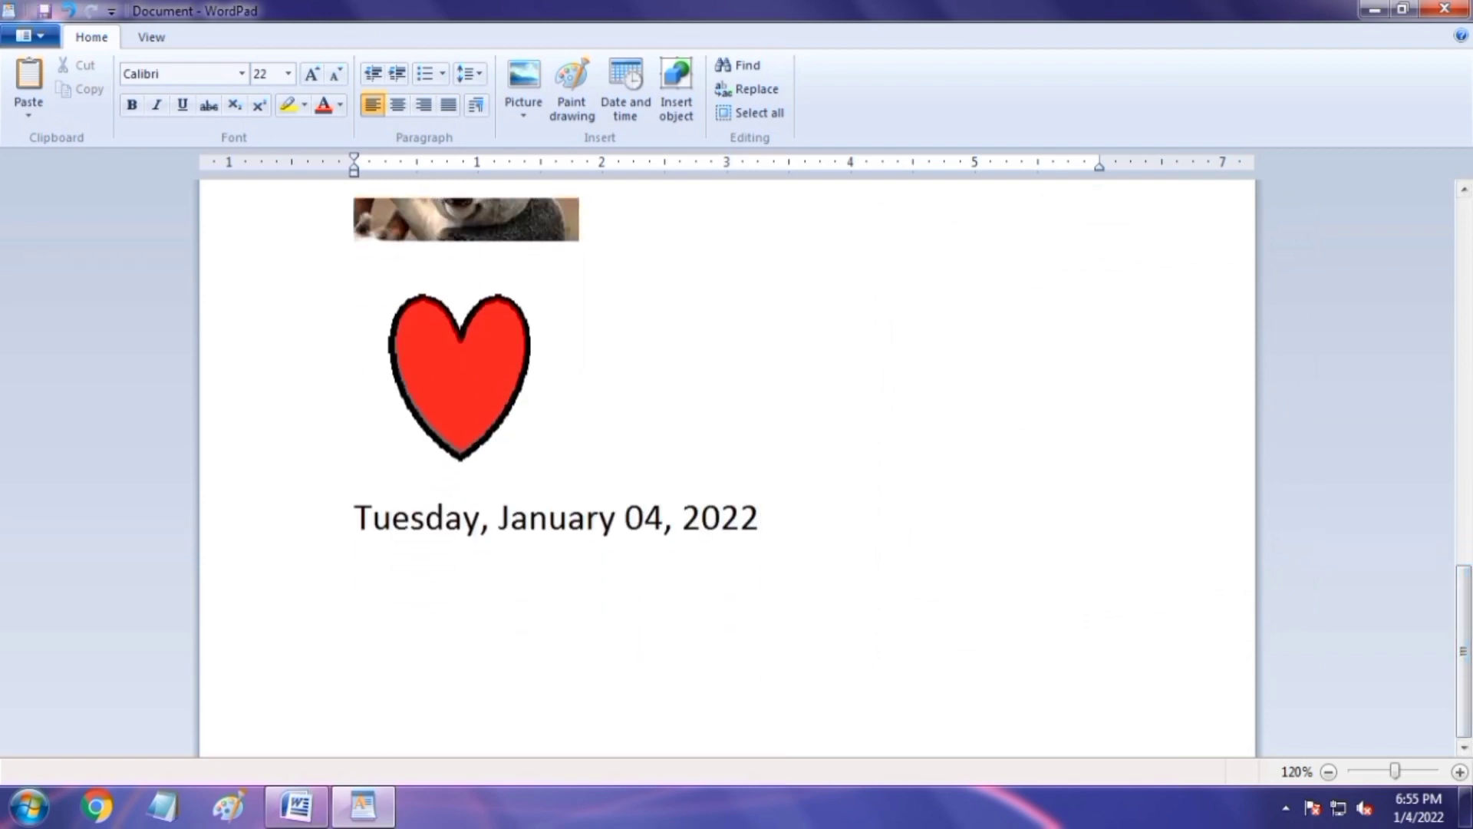
- Retype the last digit of the inserted date's year as 2 and start a new line below it
key("BackSpace")
type("1")
key("BackSpace")
type("2")
key("Return")
- Insert the text file "my name" from the Documents library as an embedded object below the date
left_click(676, 84)
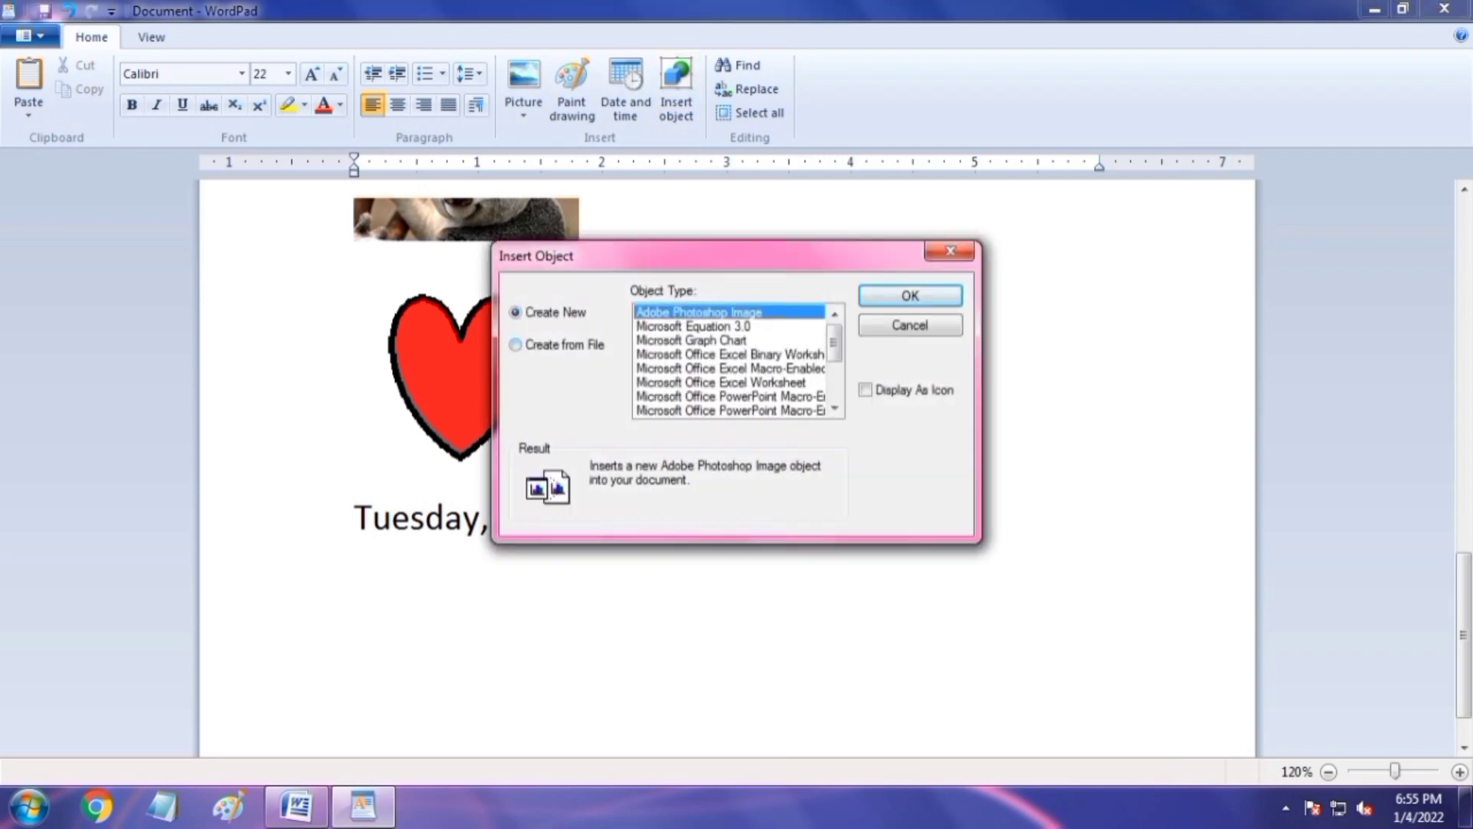
left_click(516, 345)
left_click(670, 373)
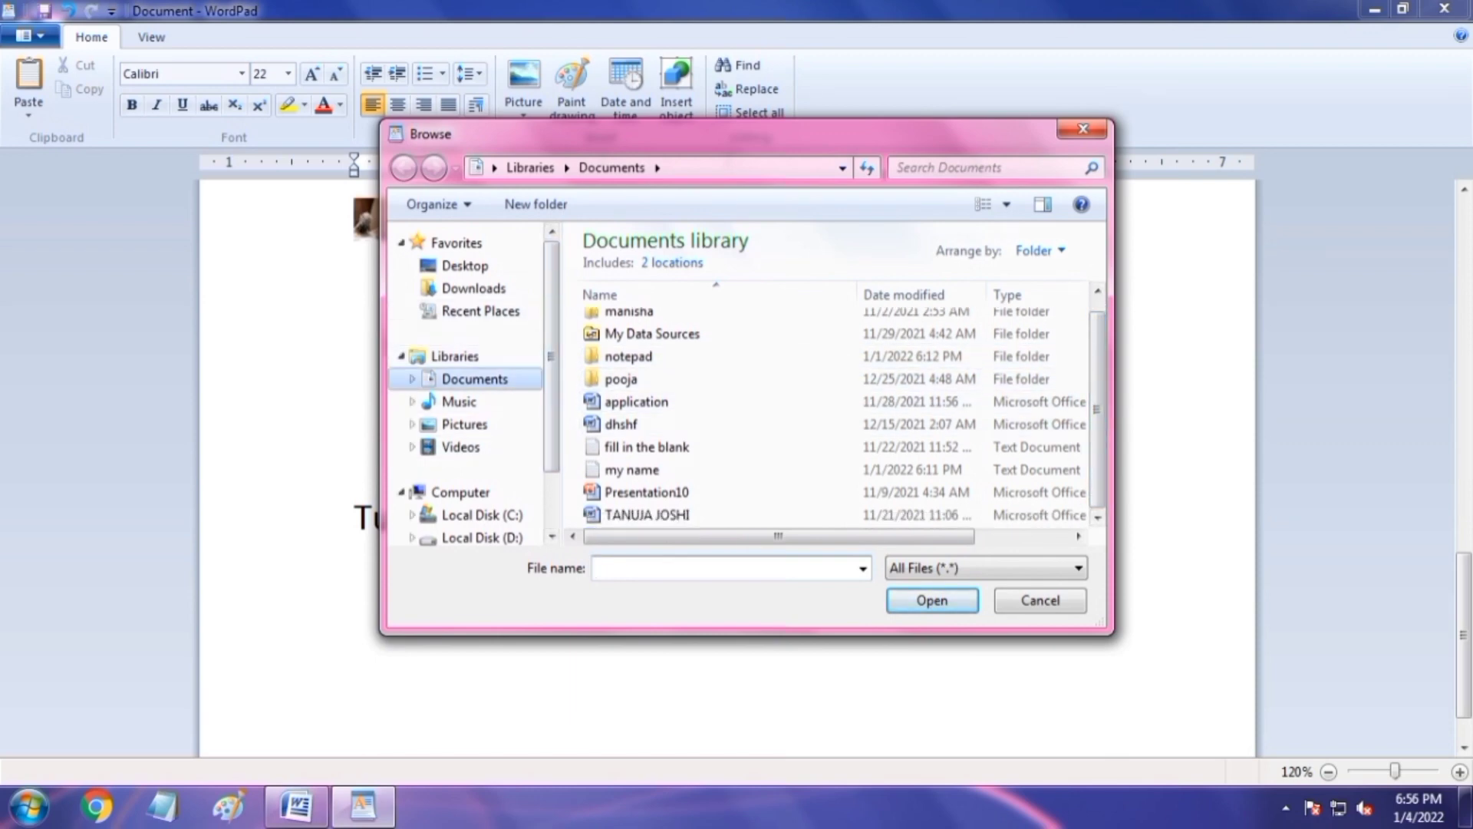
left_click(475, 379)
scroll(767, 430, "down", 1)
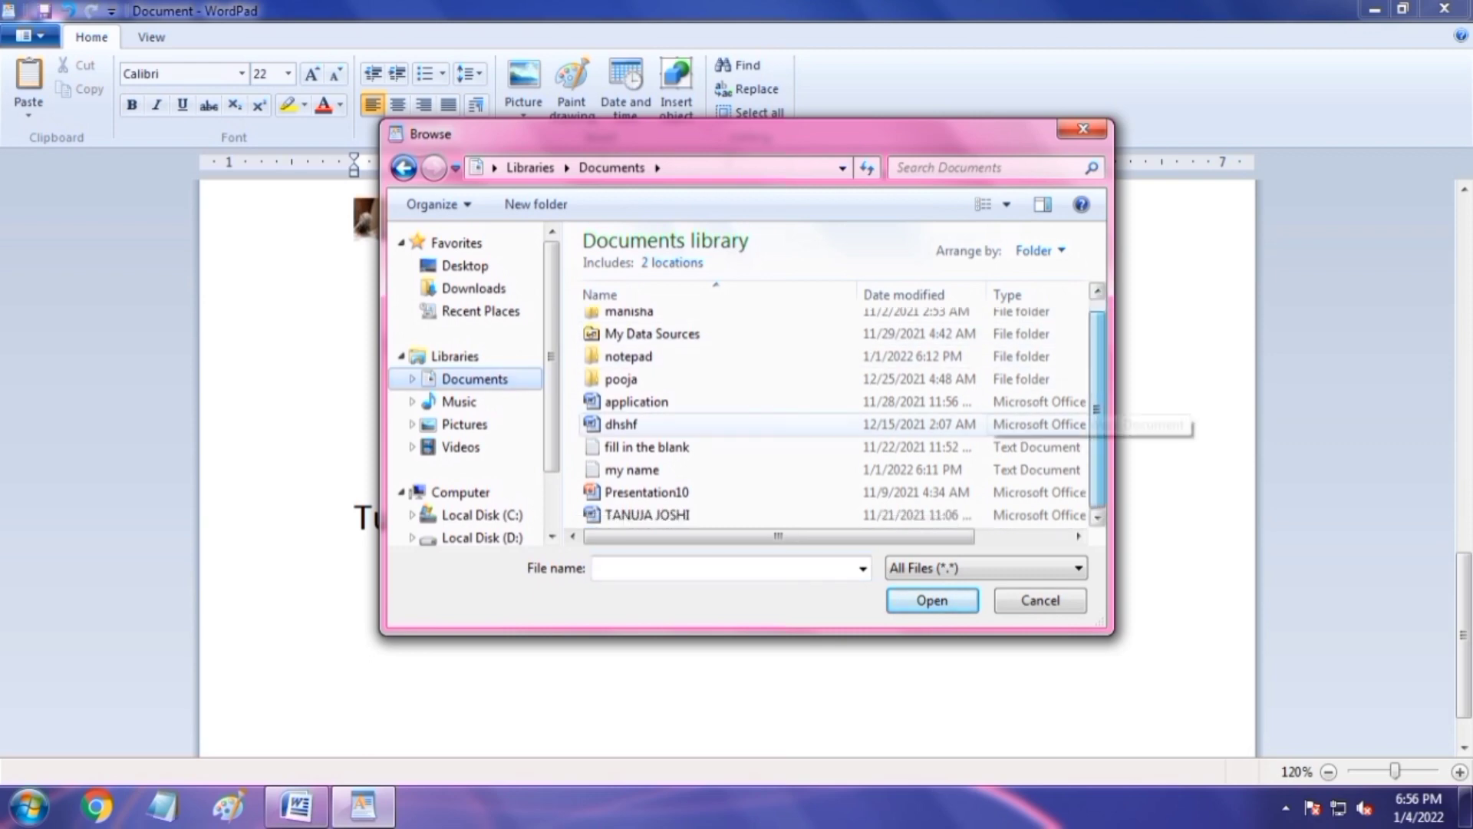
left_click(631, 470)
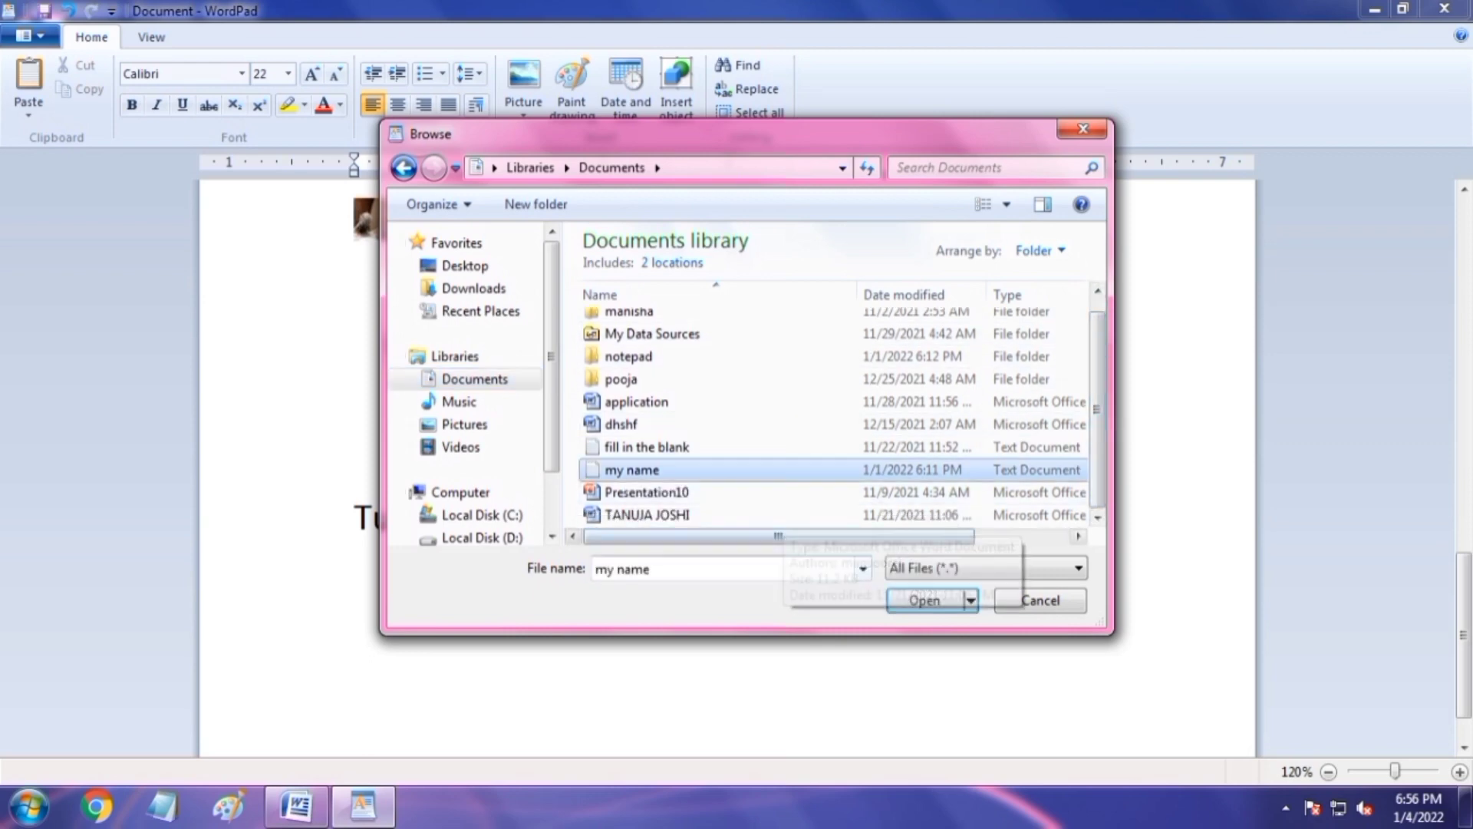
left_click(924, 601)
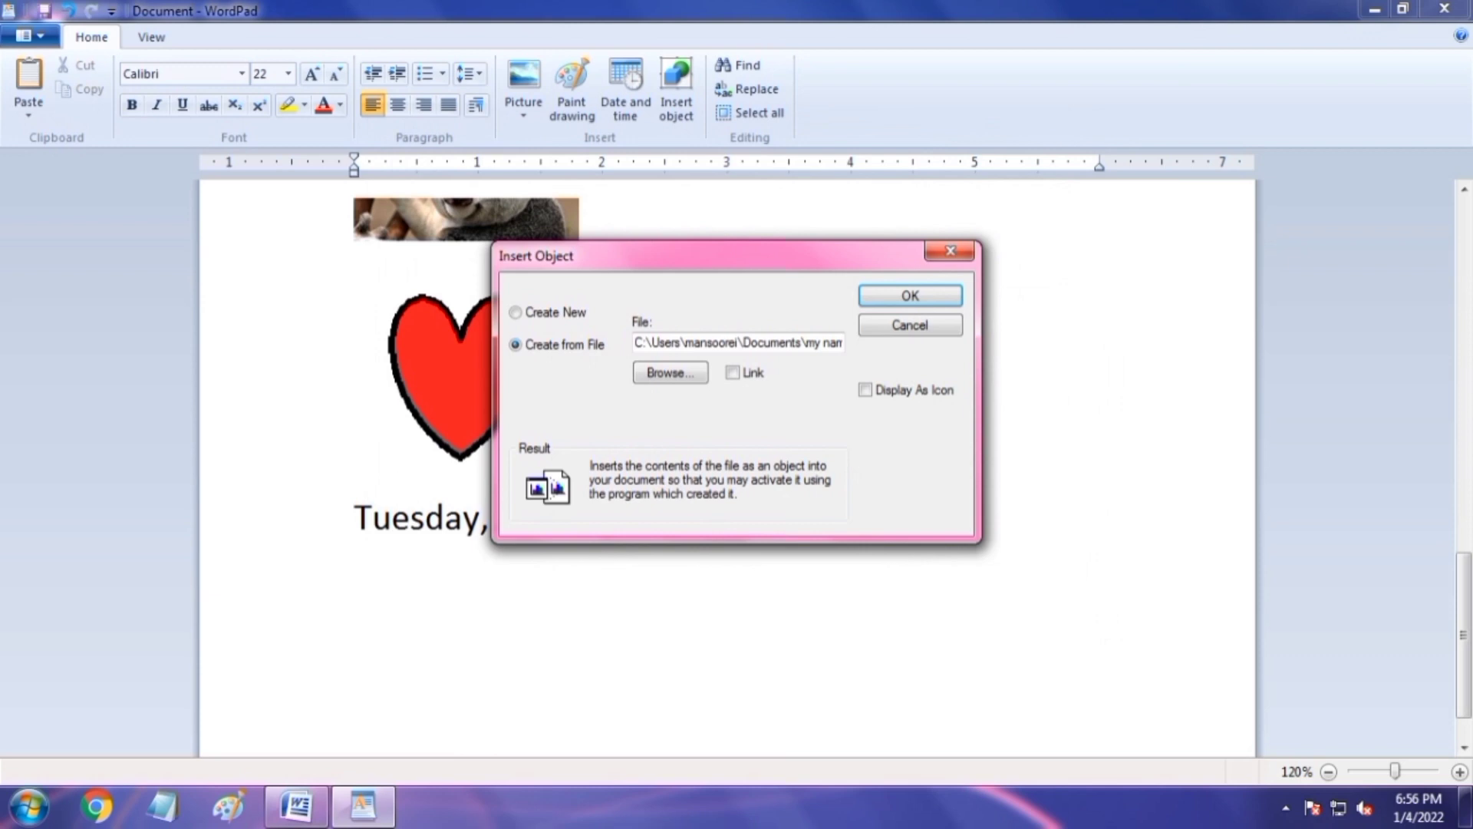
left_click(910, 295)
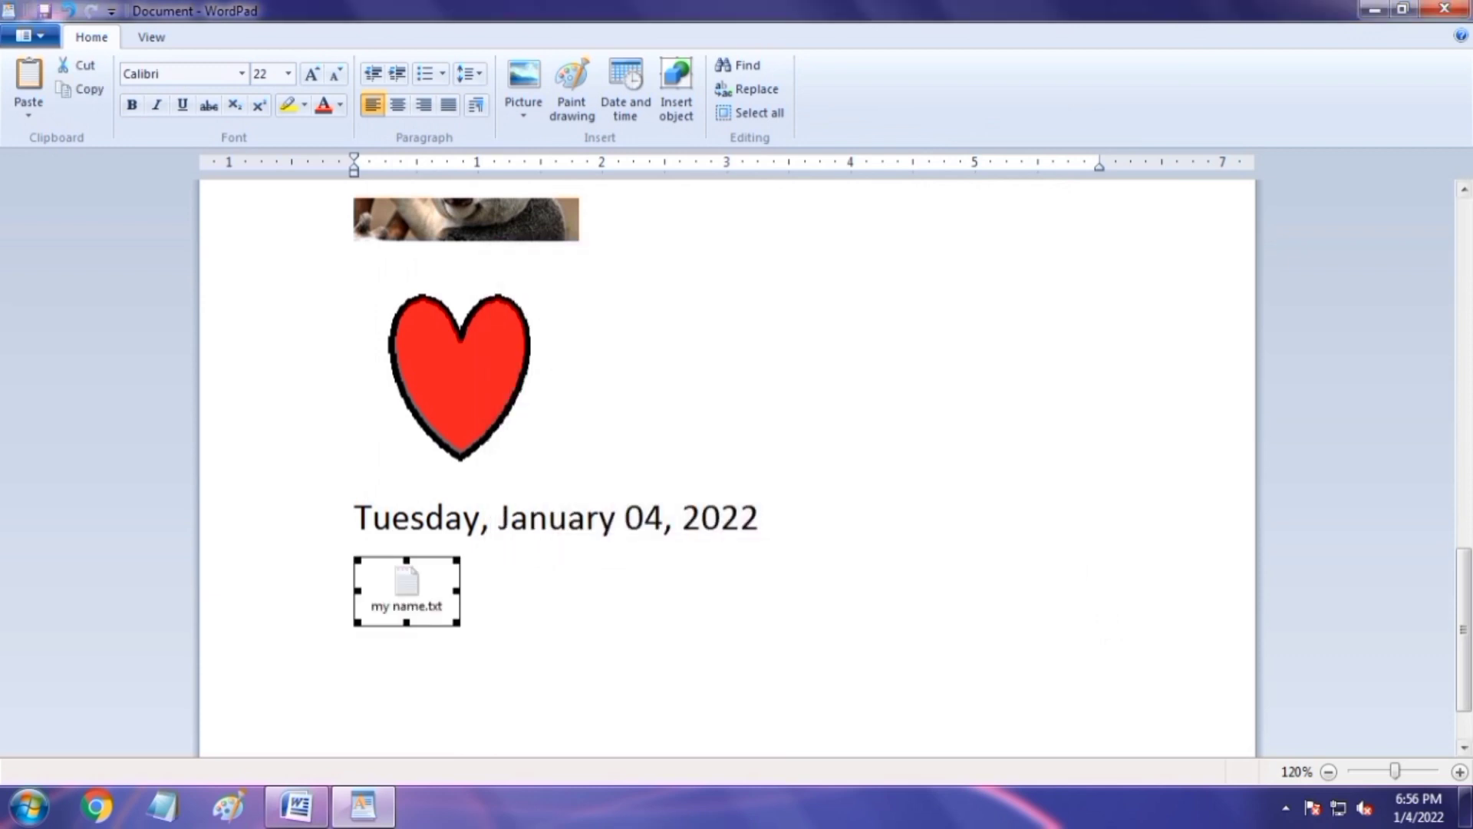
- Enlarge the frame of the my name.txt object to about 3.5 inches wide and 1 inch high
left_click_drag(1464, 629, 1464, 656)
left_click(356, 577)
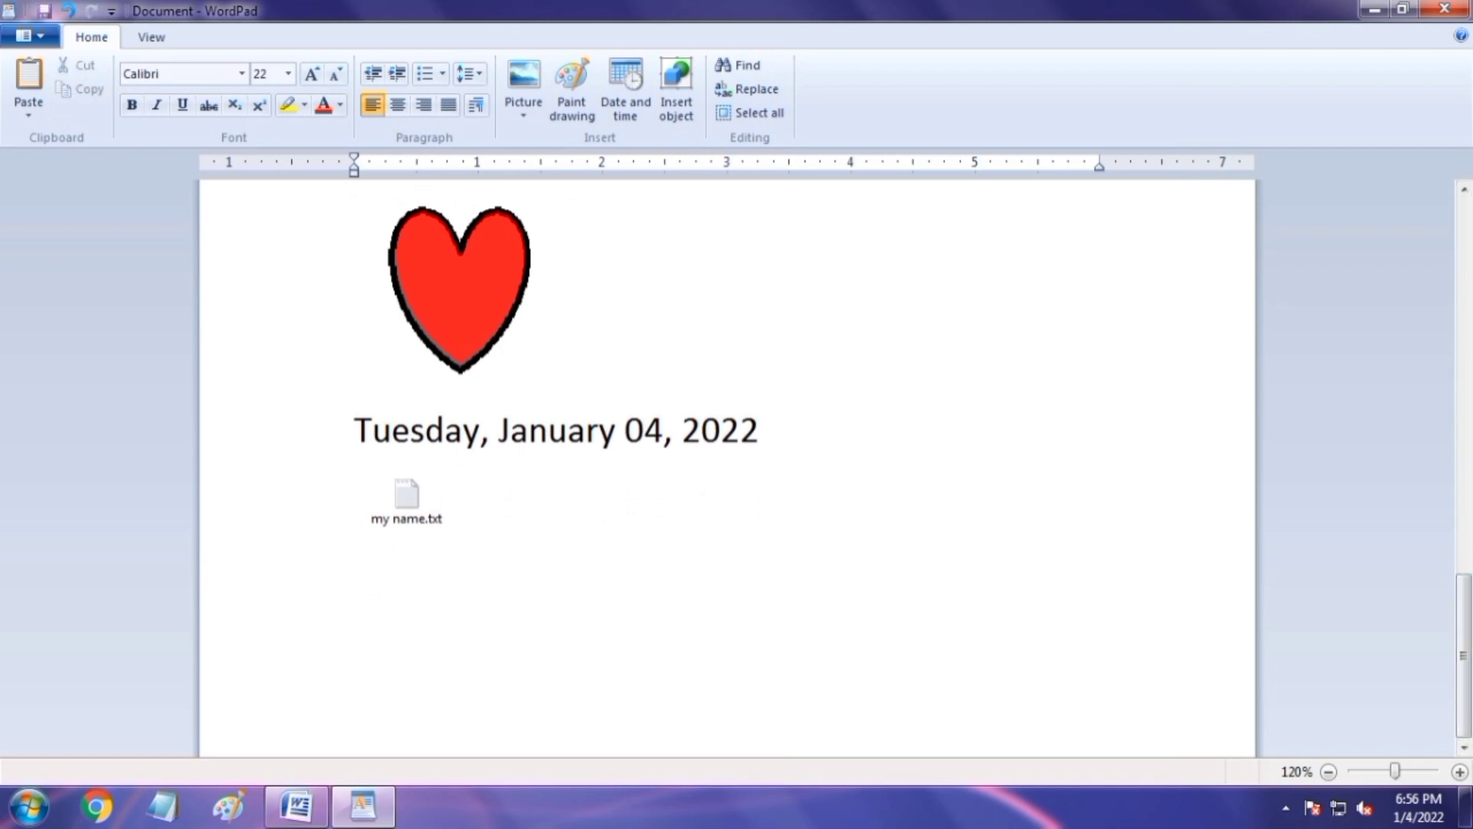
left_click(407, 503)
left_click(583, 515)
left_click(407, 504)
left_click_drag(456, 535, 791, 593)
left_click(356, 636)
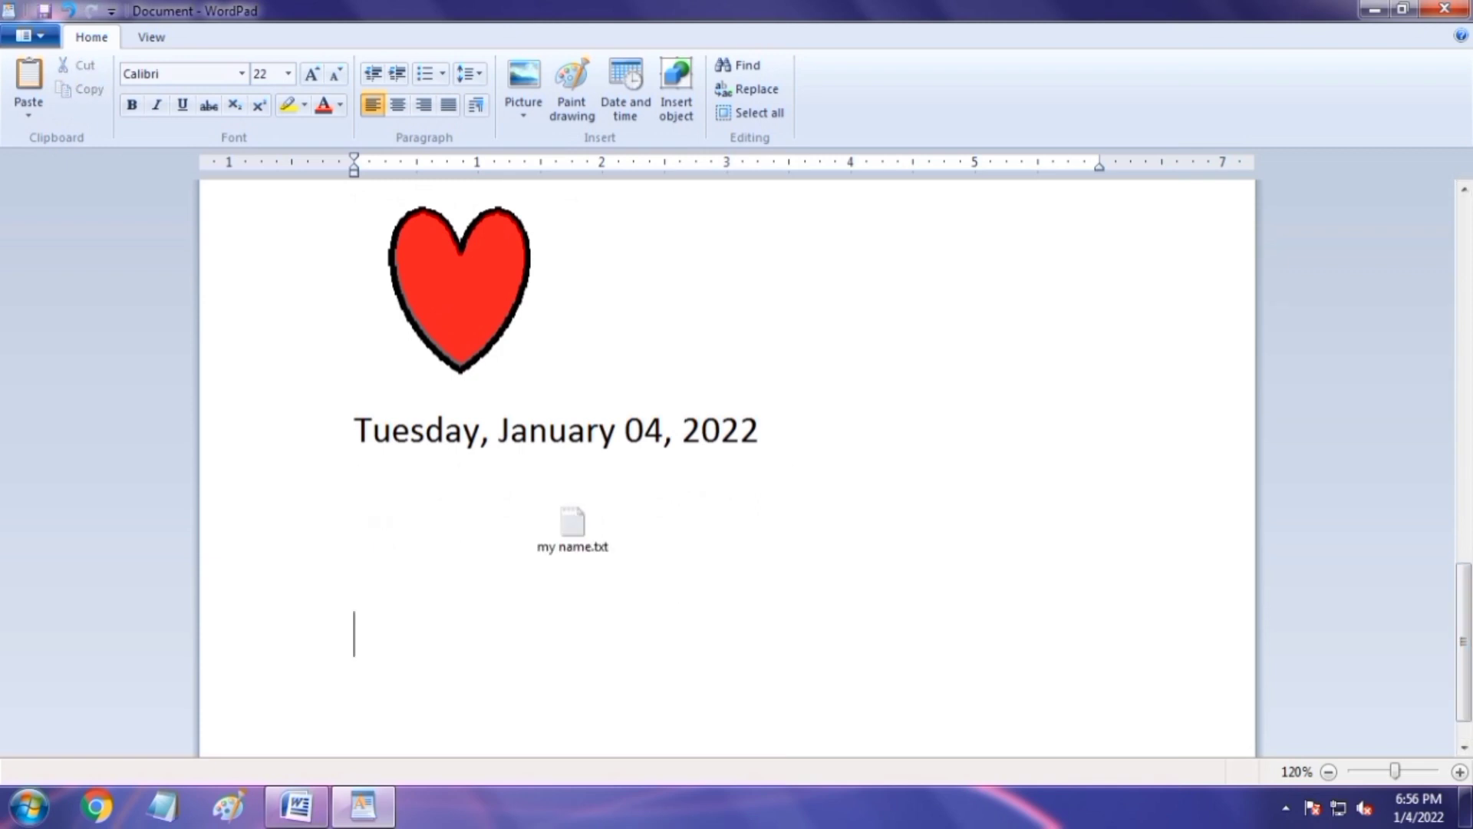
- Open the embedded my name.txt object in Notepad to view its contents, and return to the line below it
left_click(572, 529)
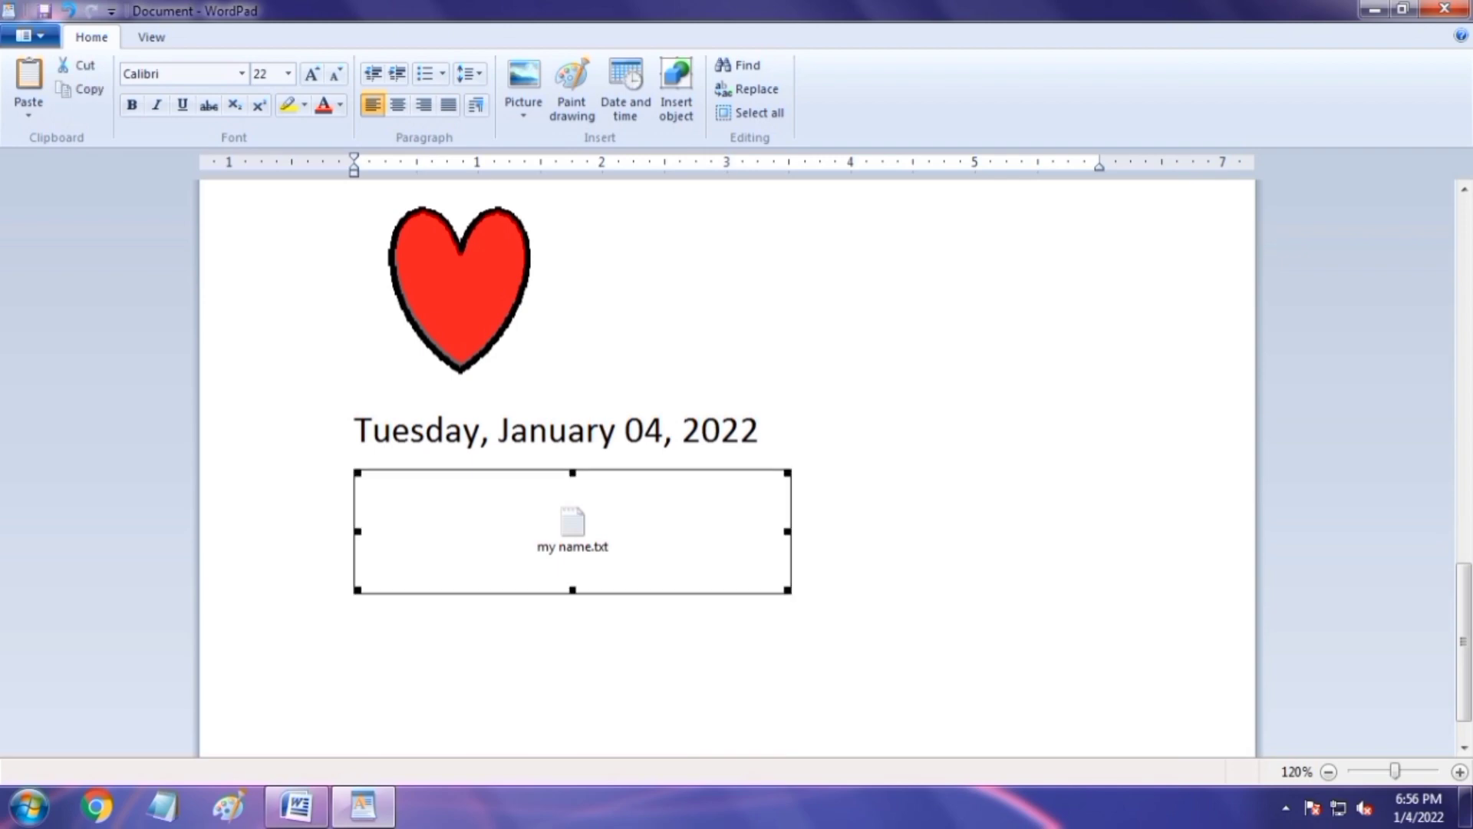
left_click(356, 635)
left_click(573, 529)
double_click(572, 530)
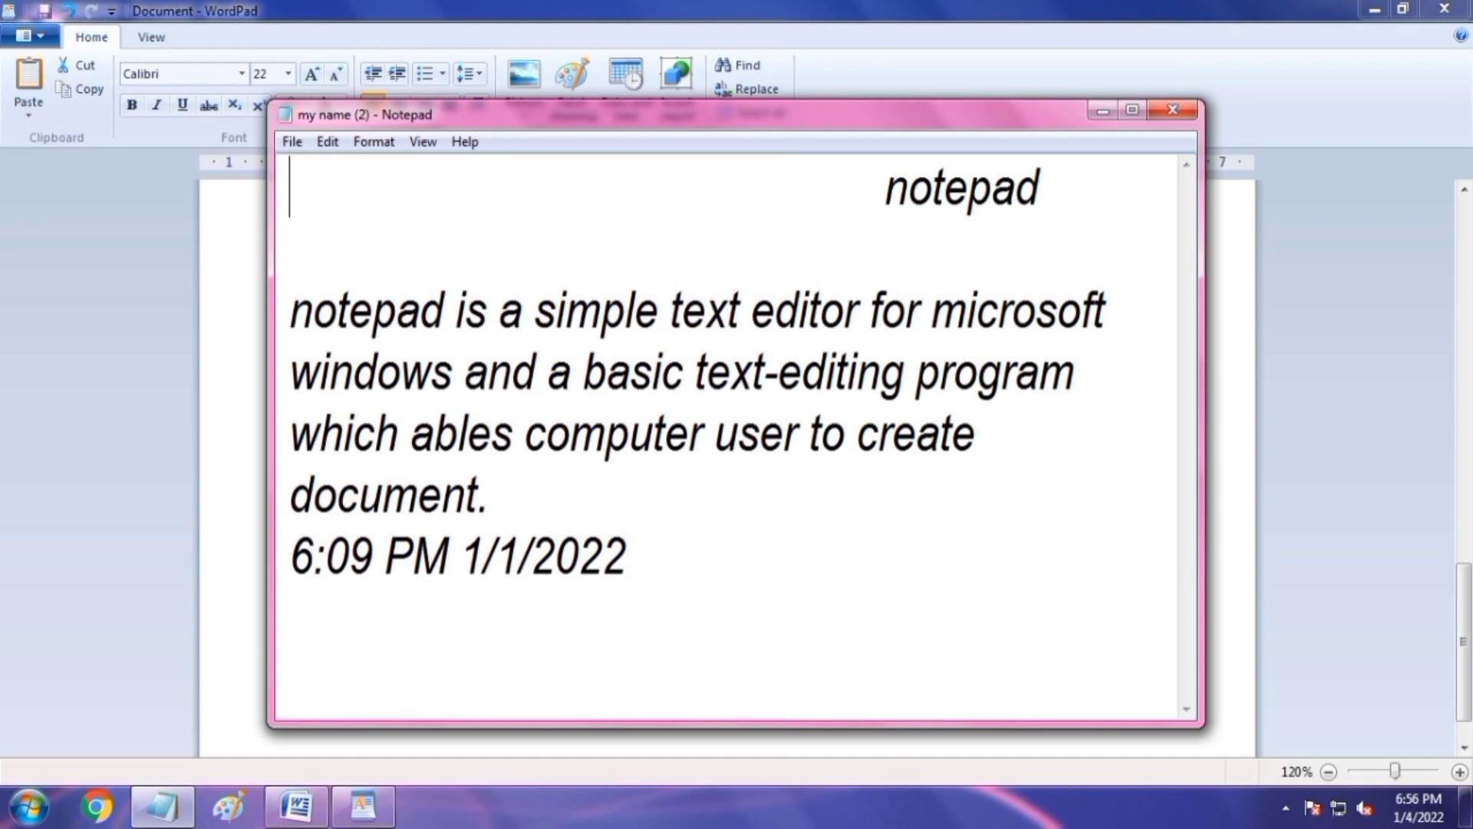
left_click(1172, 110)
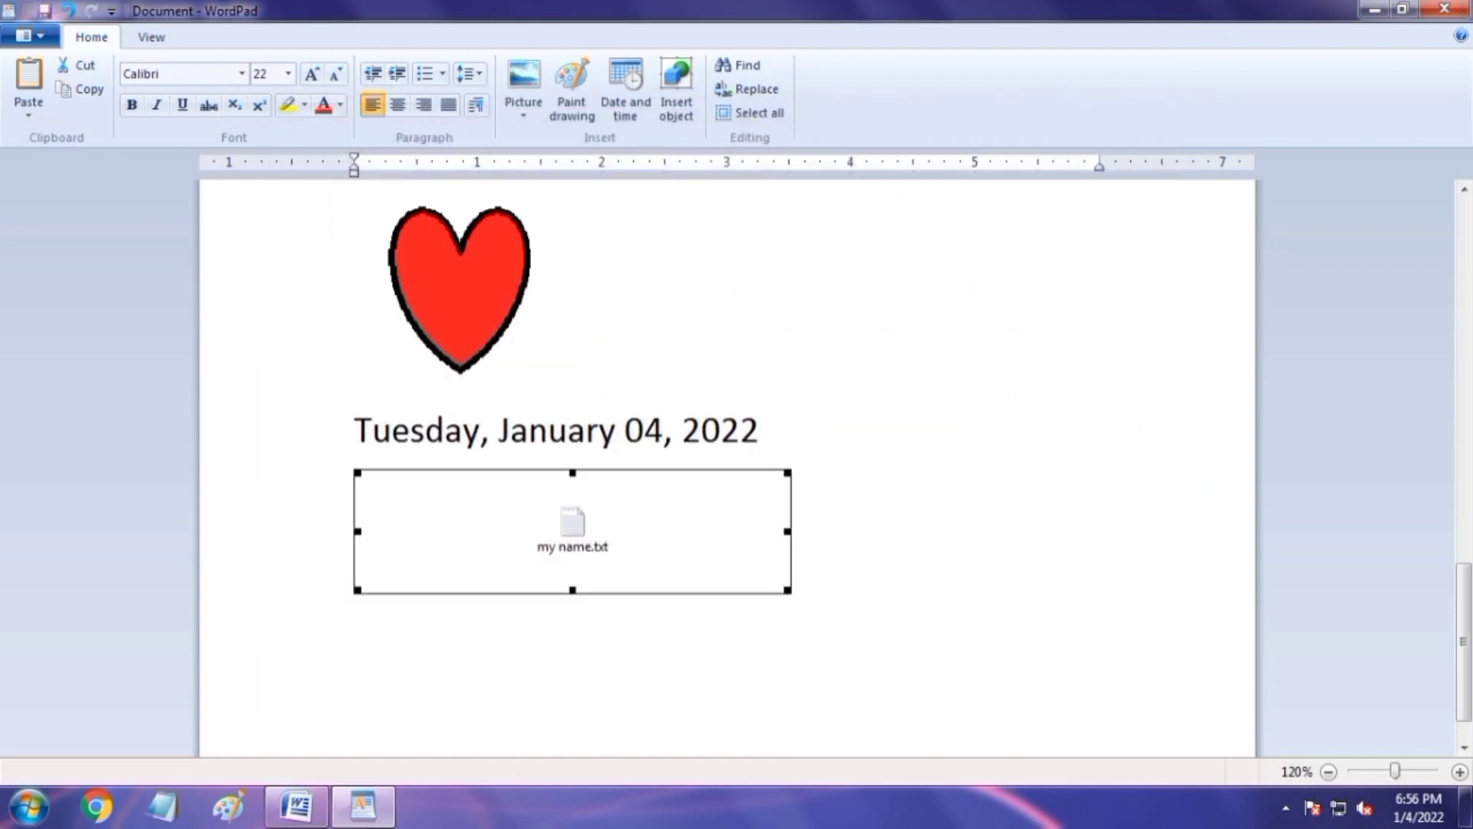
left_click(355, 634)
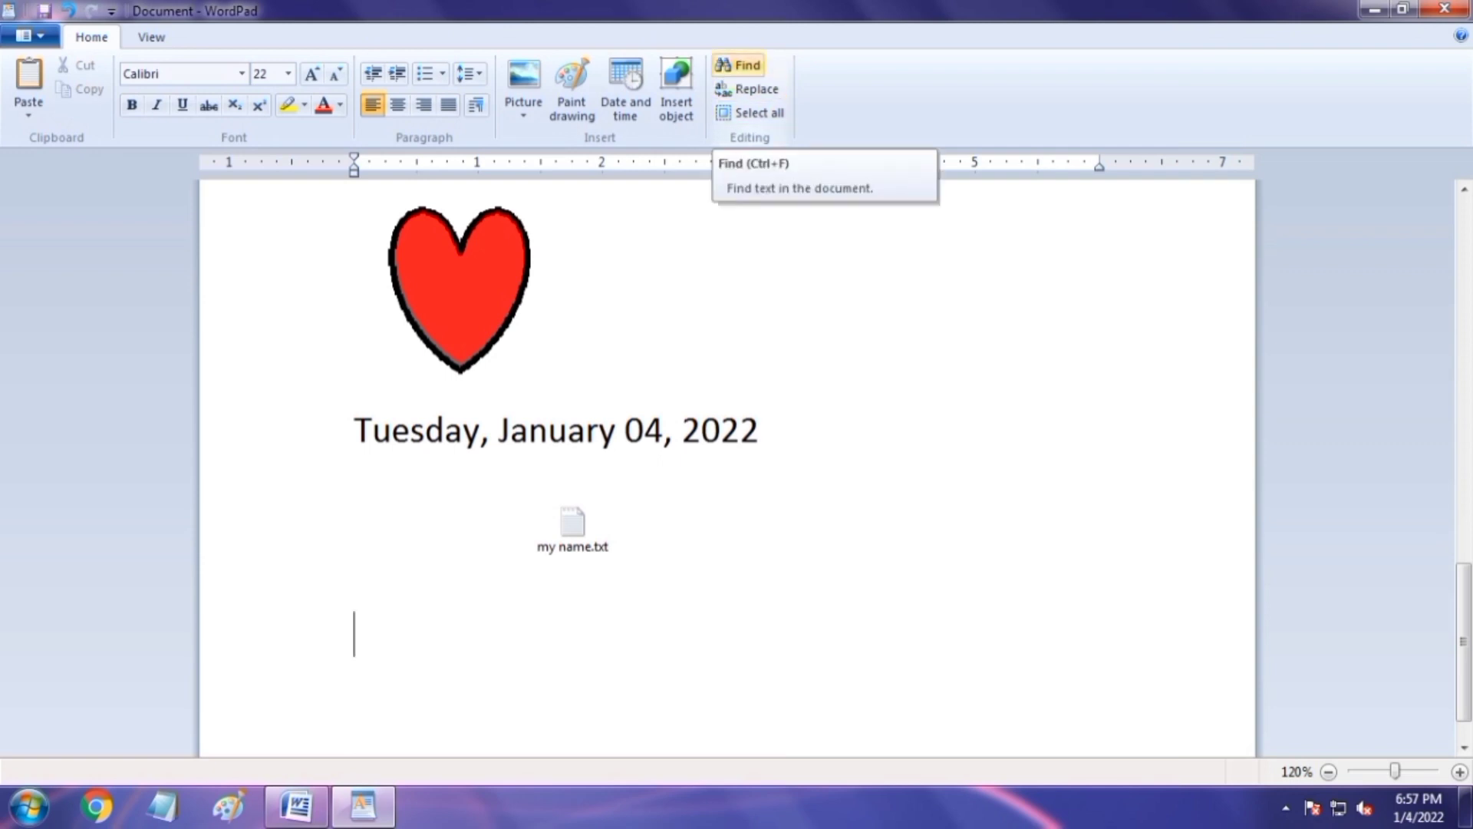
- Find the occurrences of "wordpad" one after another through the document, and close the search
left_click(740, 66)
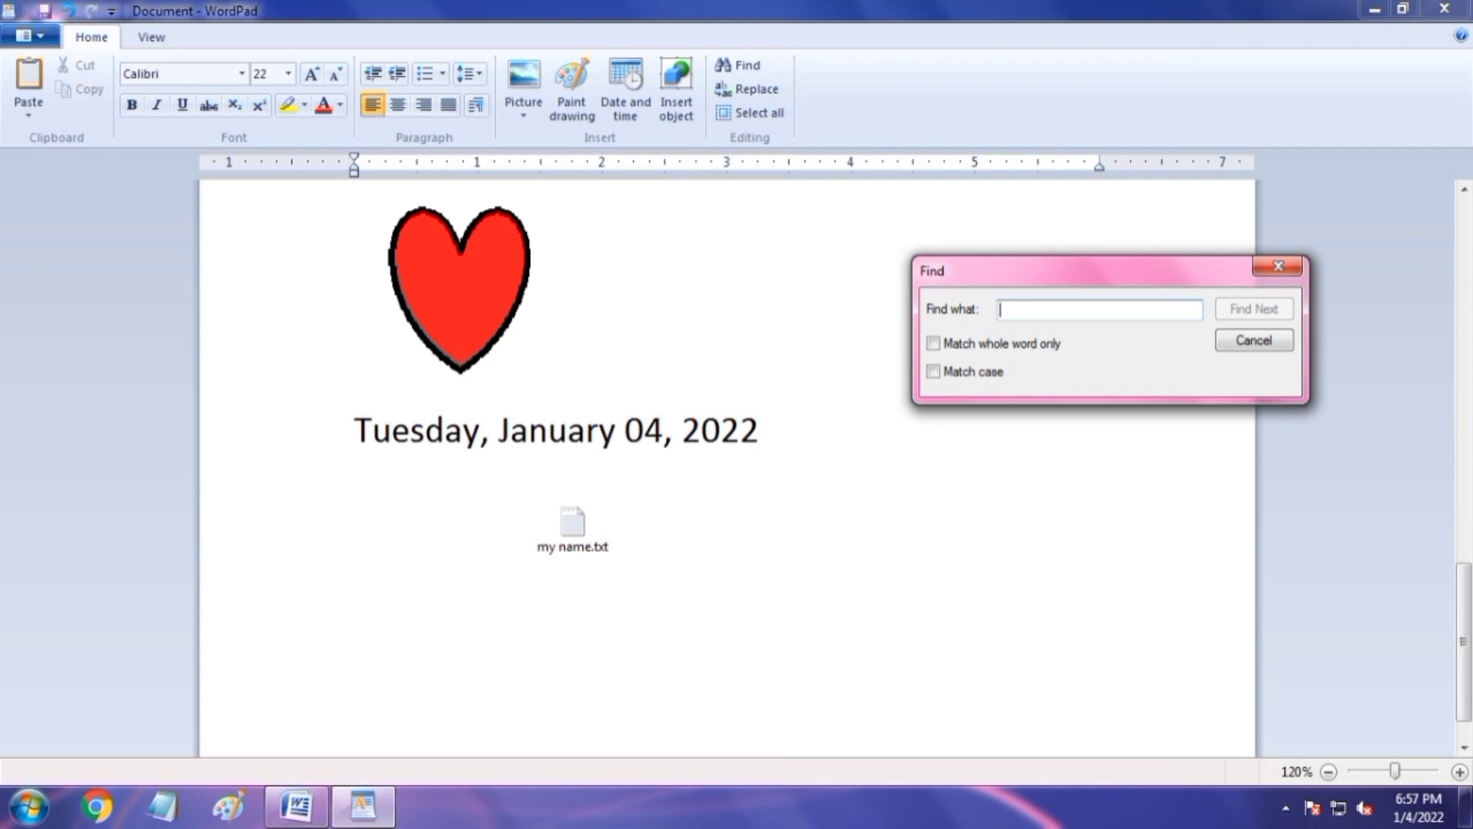
type("wordpad")
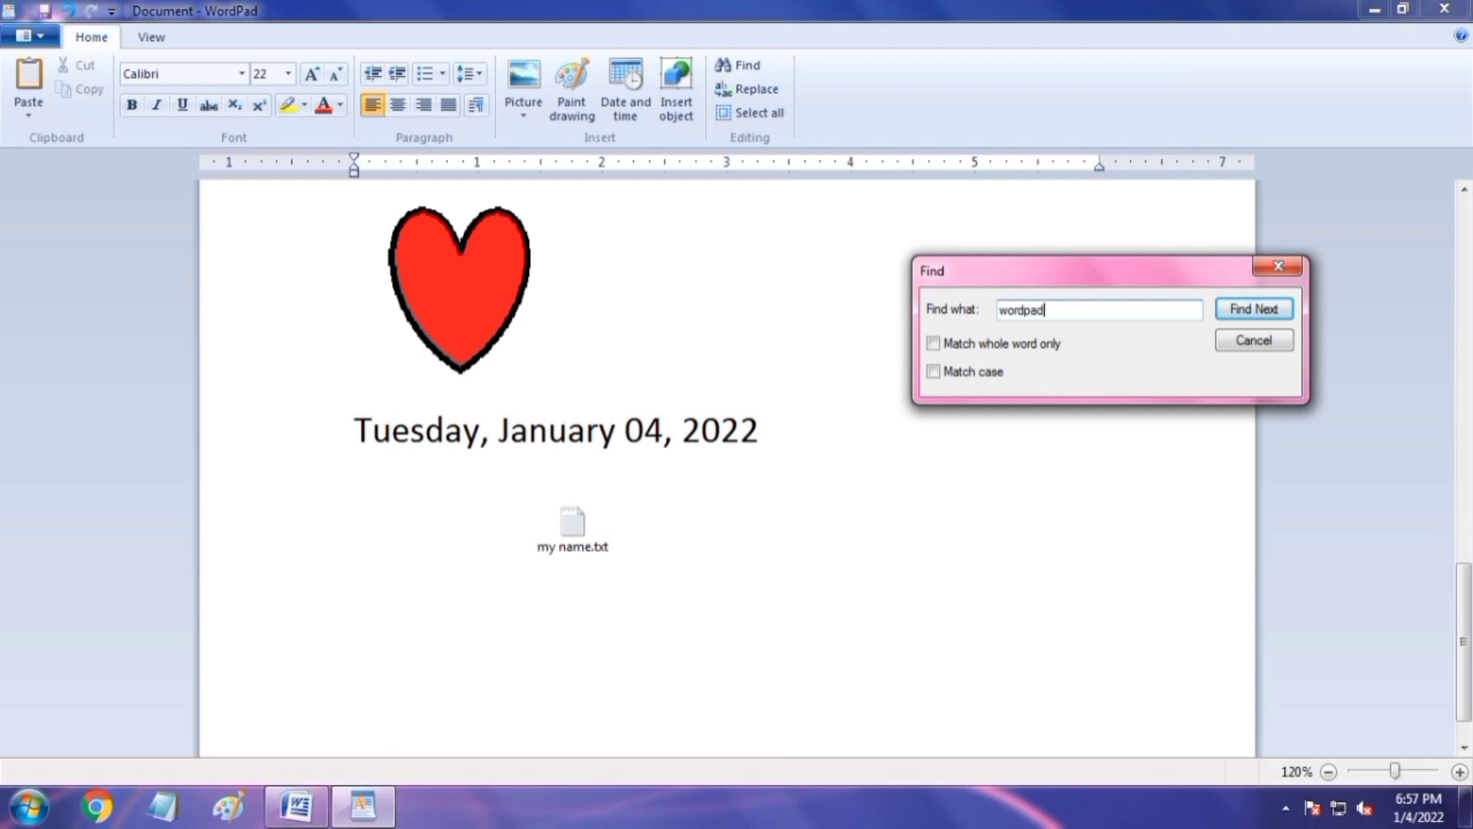
key("Return")
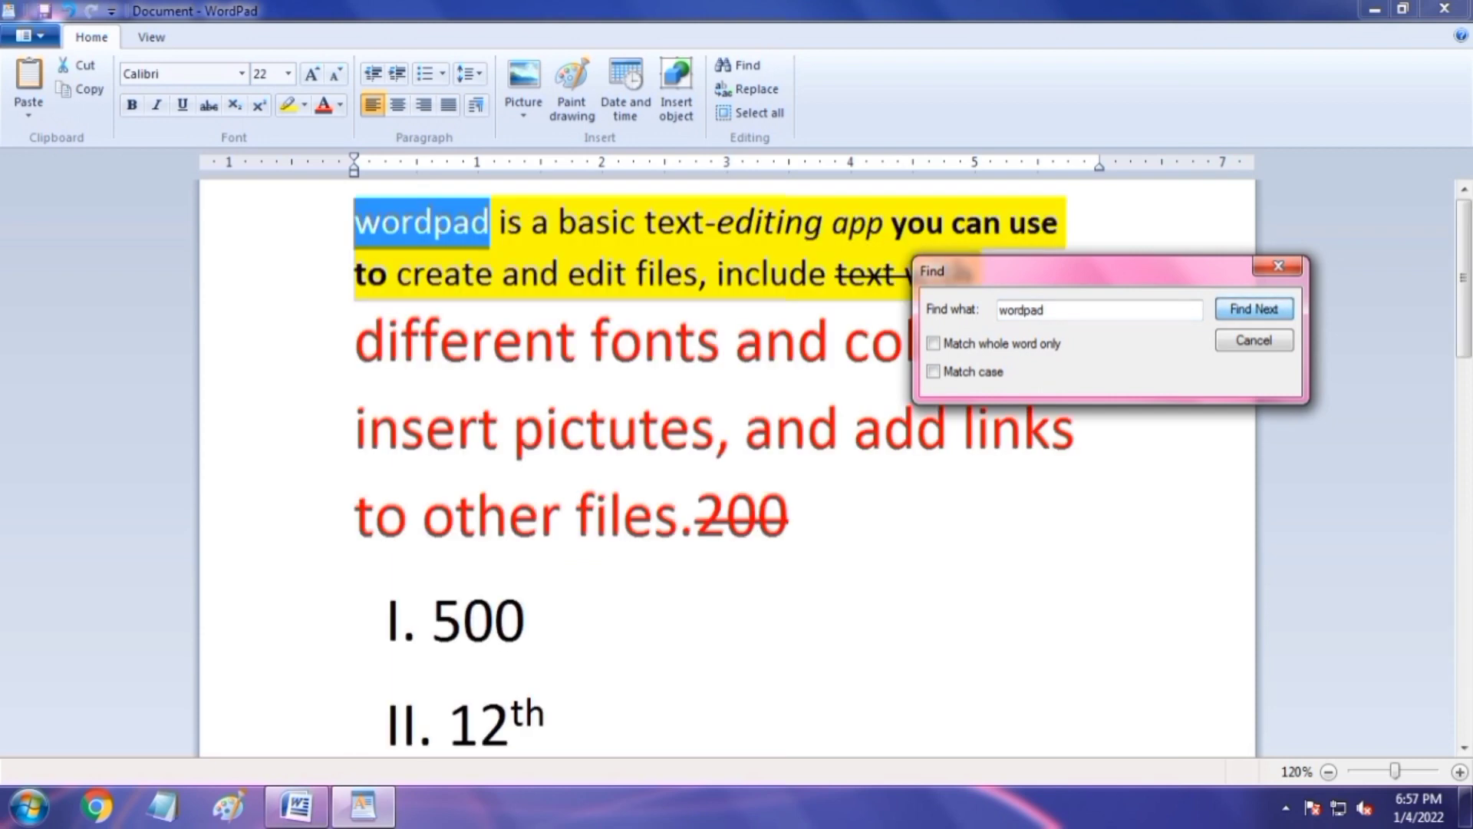
key("Return")
key("Return")
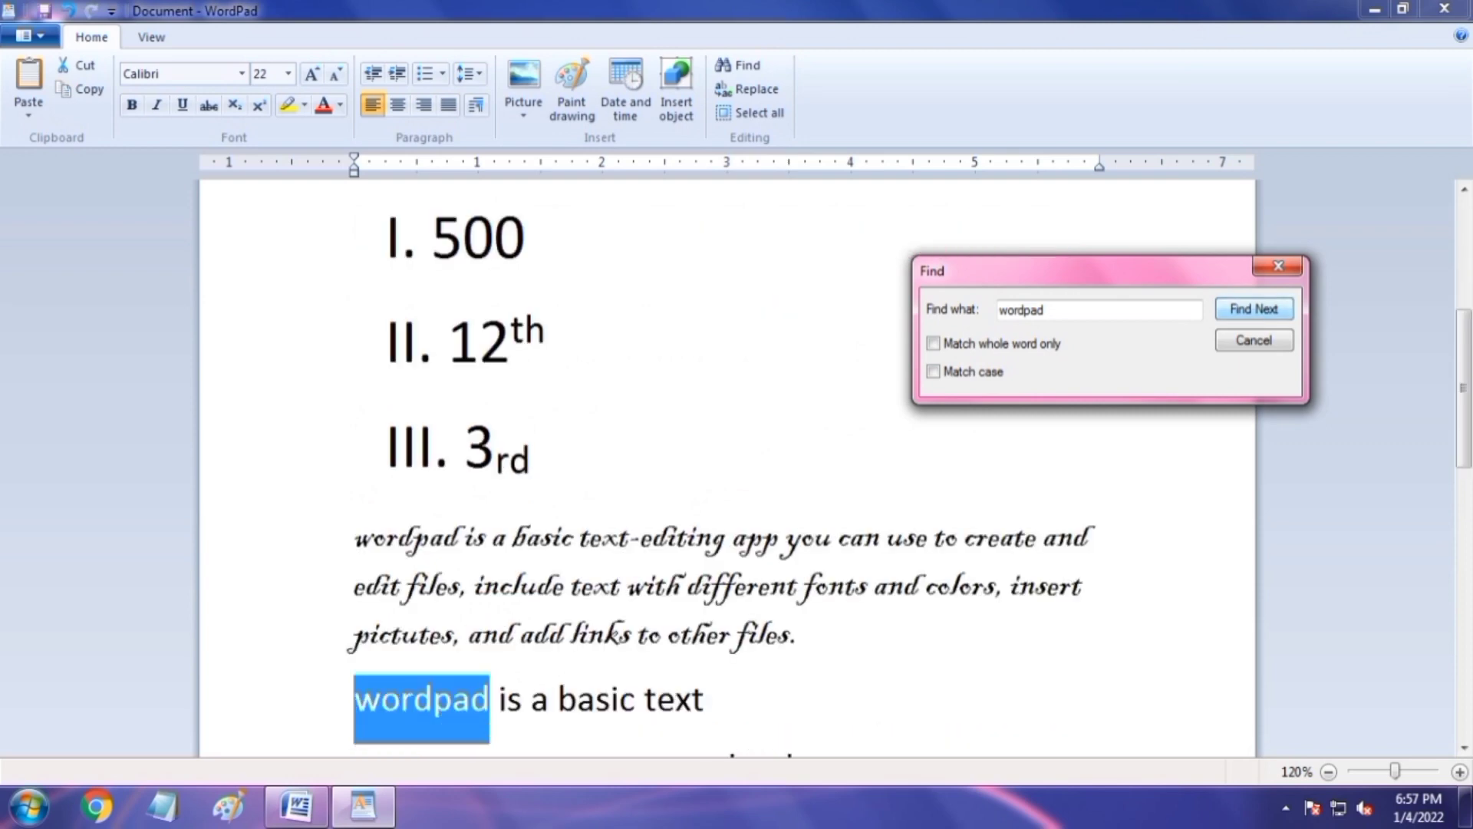
key("Return")
key("Return")
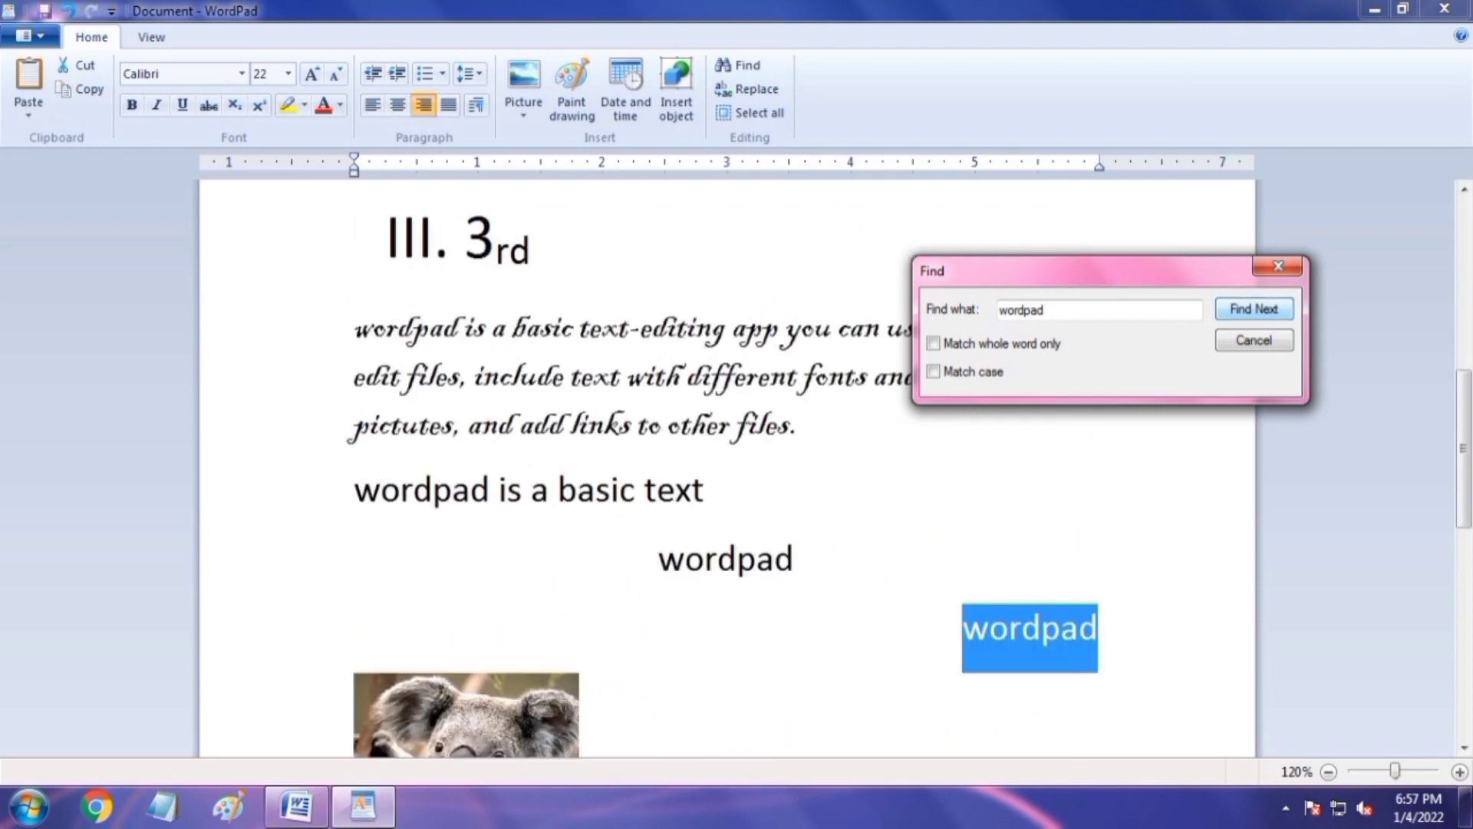
key("Return")
key("Return")
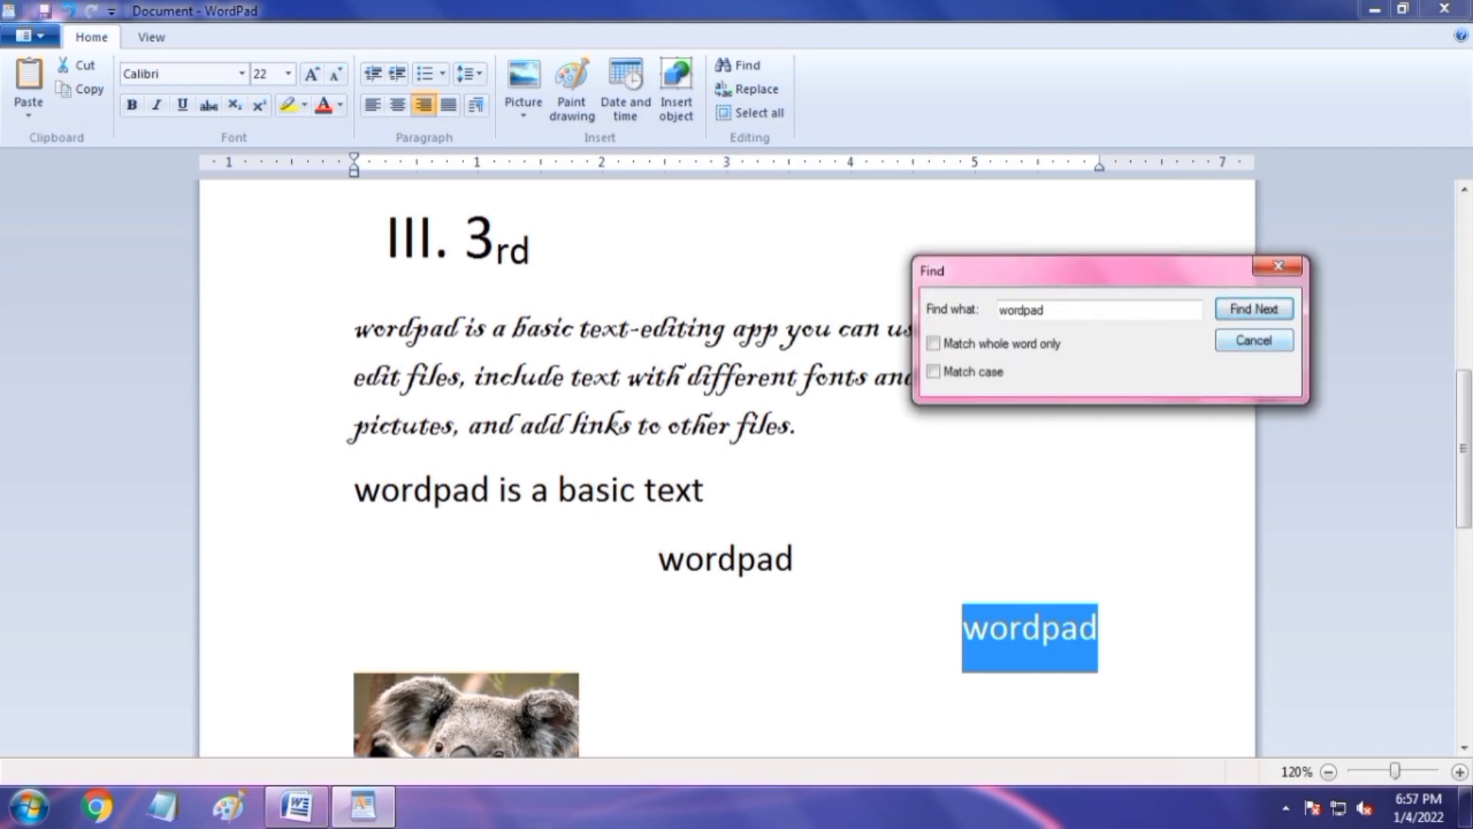
key("Escape")
left_click(940, 579)
- Replace all occurrences of "wordpad" in the document with "notepad"
left_click_drag(964, 633, 1106, 635)
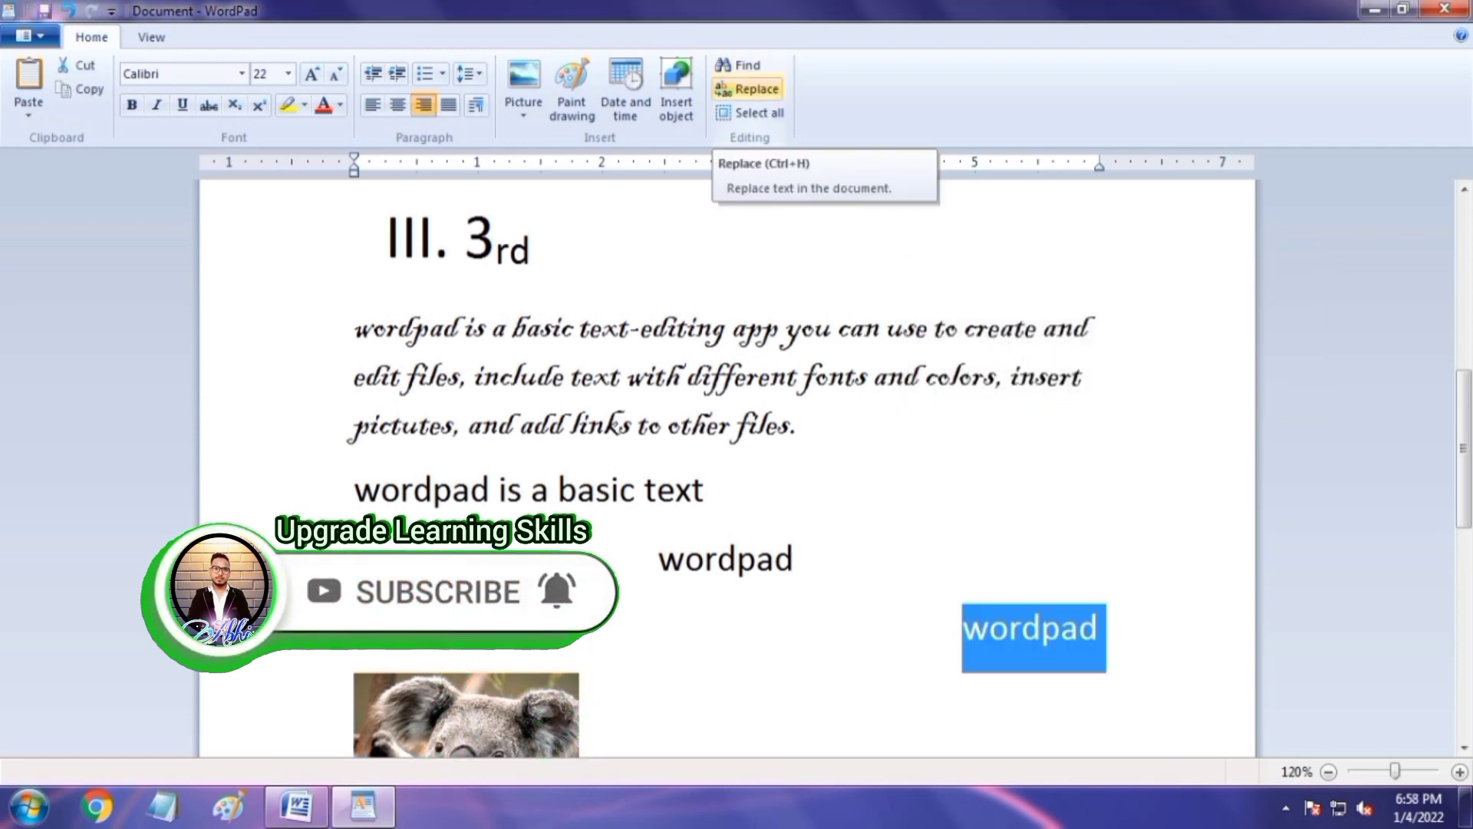
left_click(755, 89)
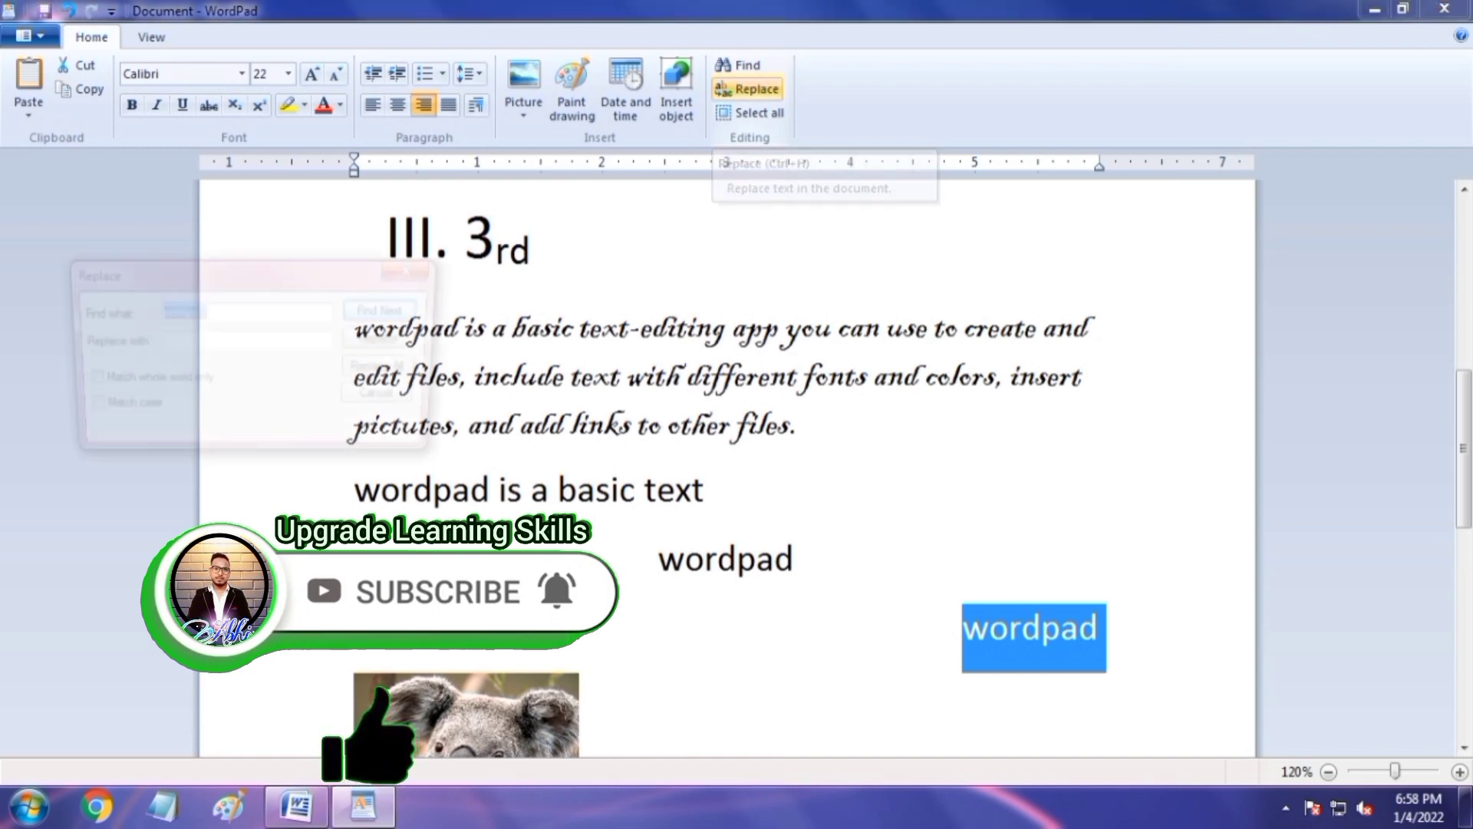
left_click_drag(172, 277, 1074, 227)
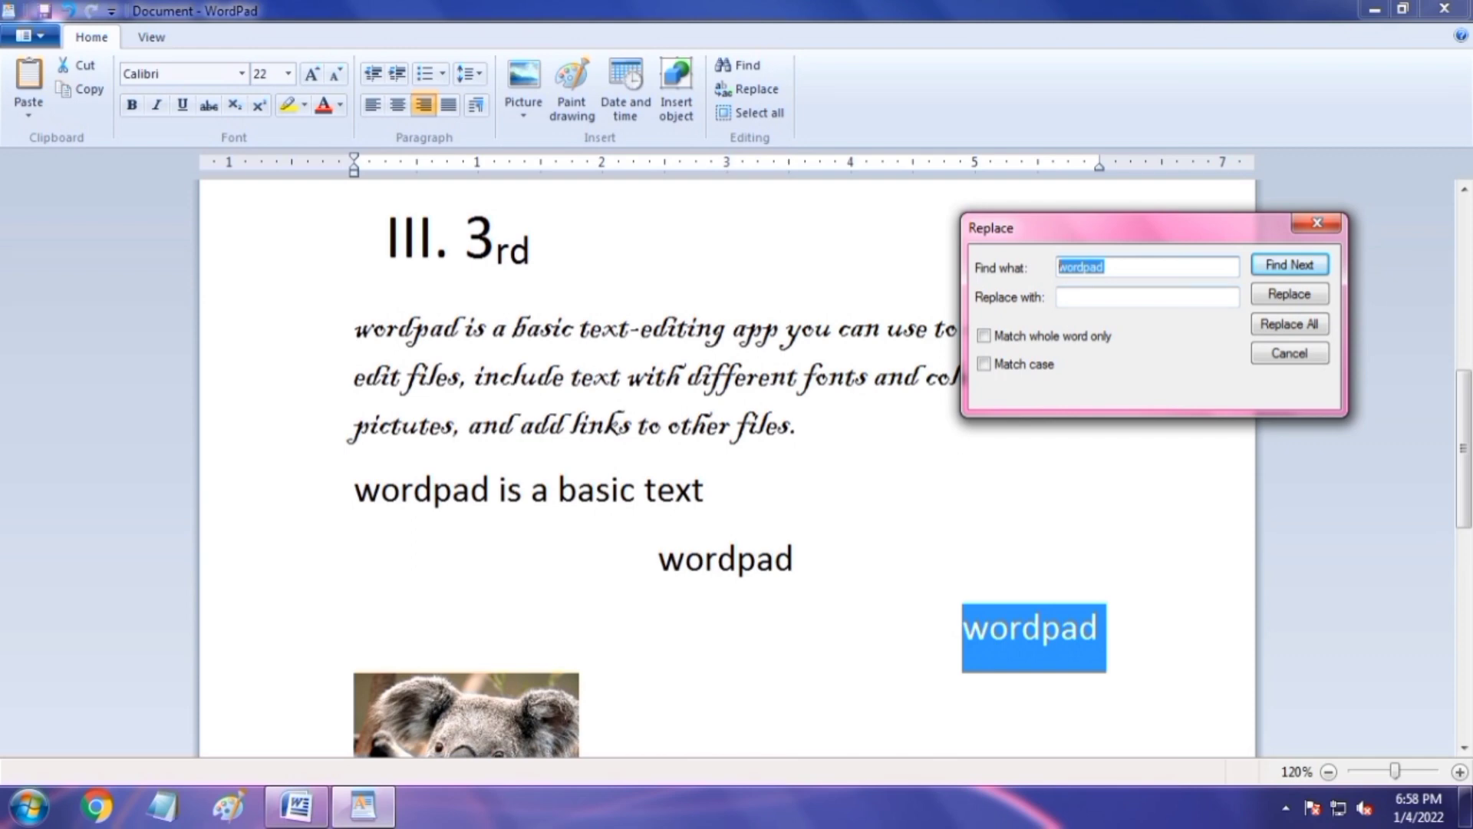
left_click(1147, 297)
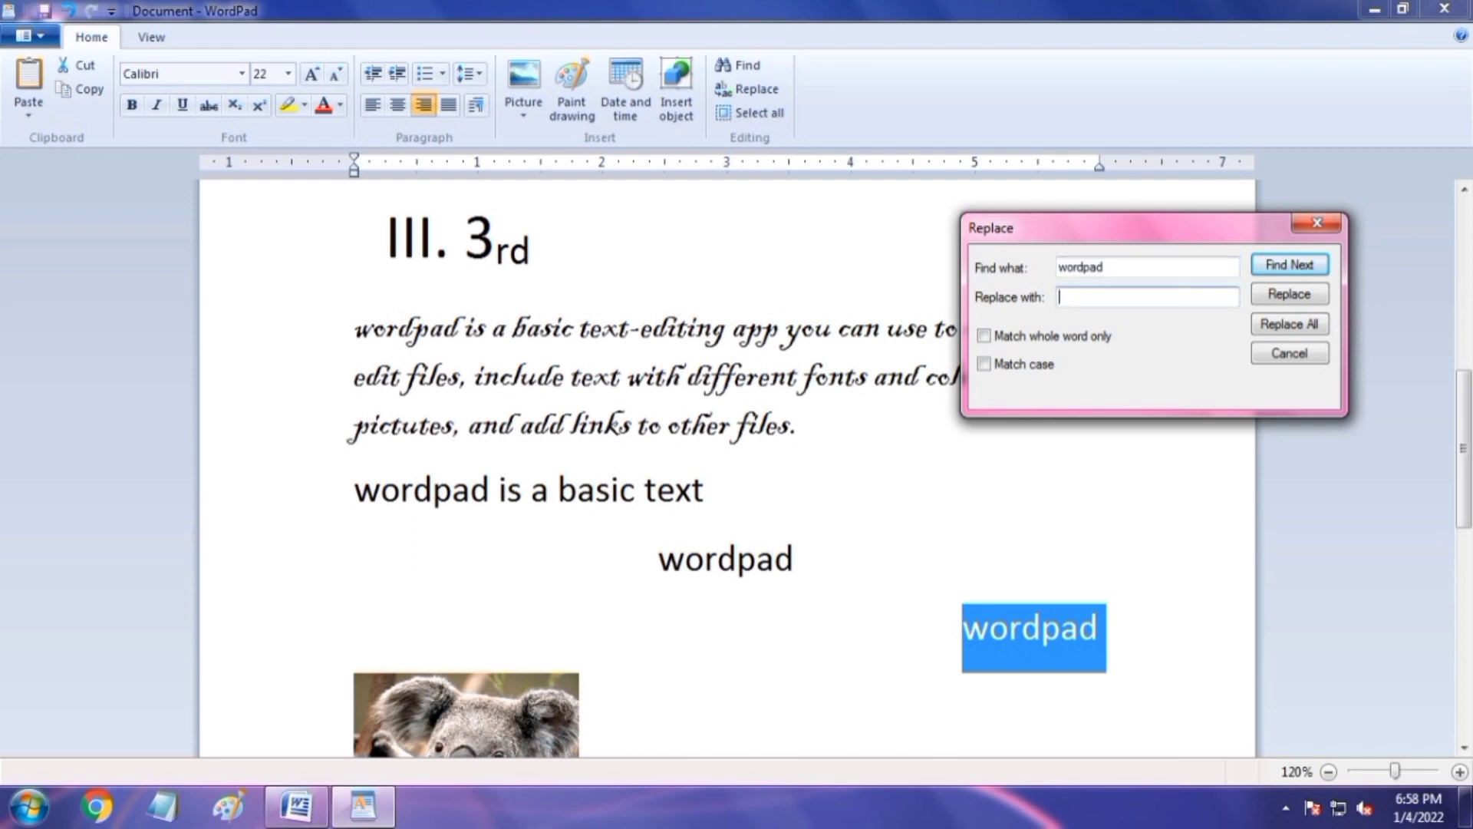
type("nor")
key("BackSpace")
type("teapd")
key("BackSpace")
key("BackSpace")
key("BackSpace")
type("pad")
left_click(1290, 324)
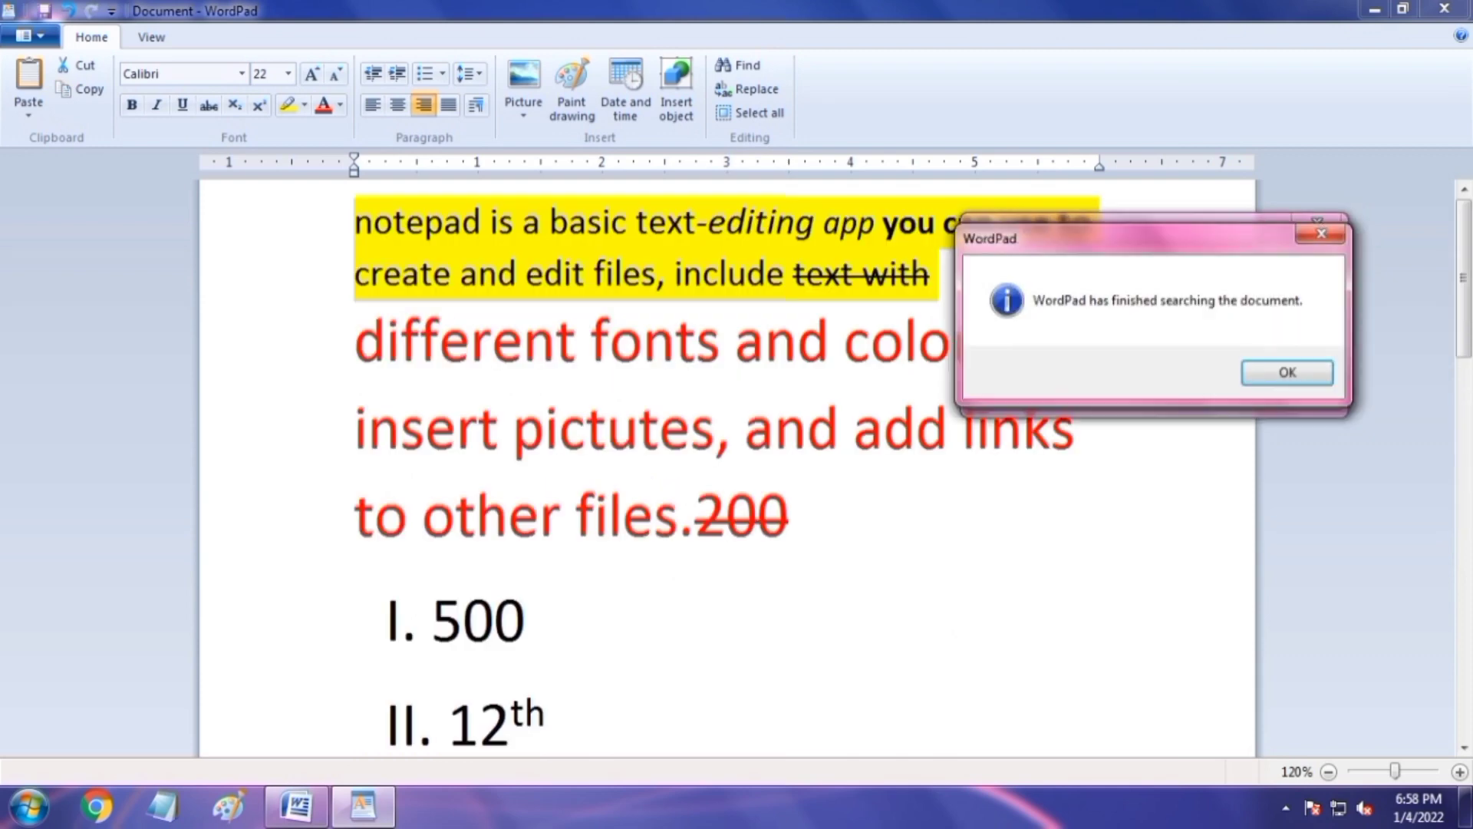
left_click(1287, 373)
left_click(1316, 222)
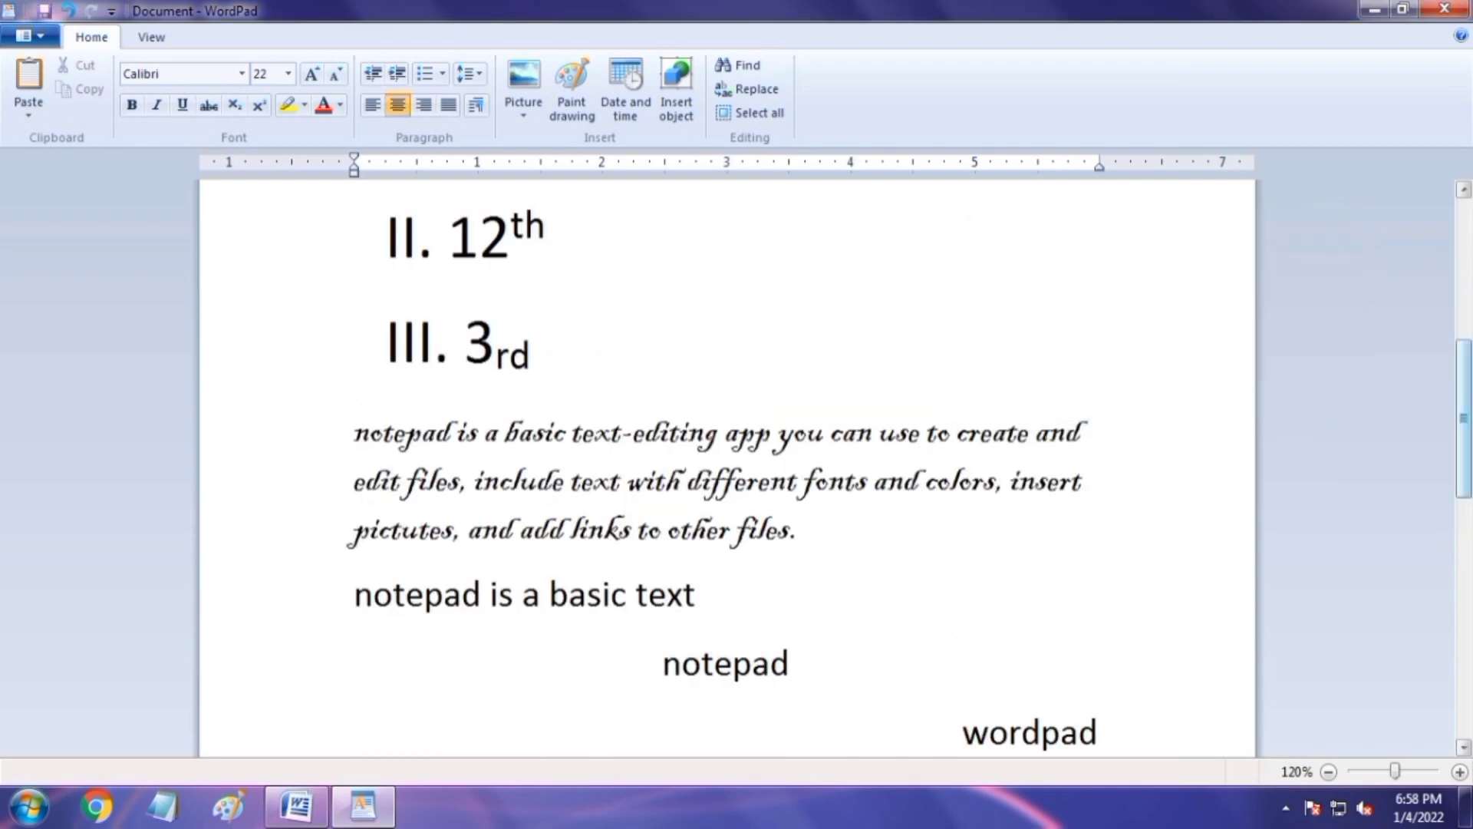
- Examine the replaced words from the highlighted opening paragraph down to the right-aligned line above the koala picture
left_click_drag(1464, 419, 1464, 278)
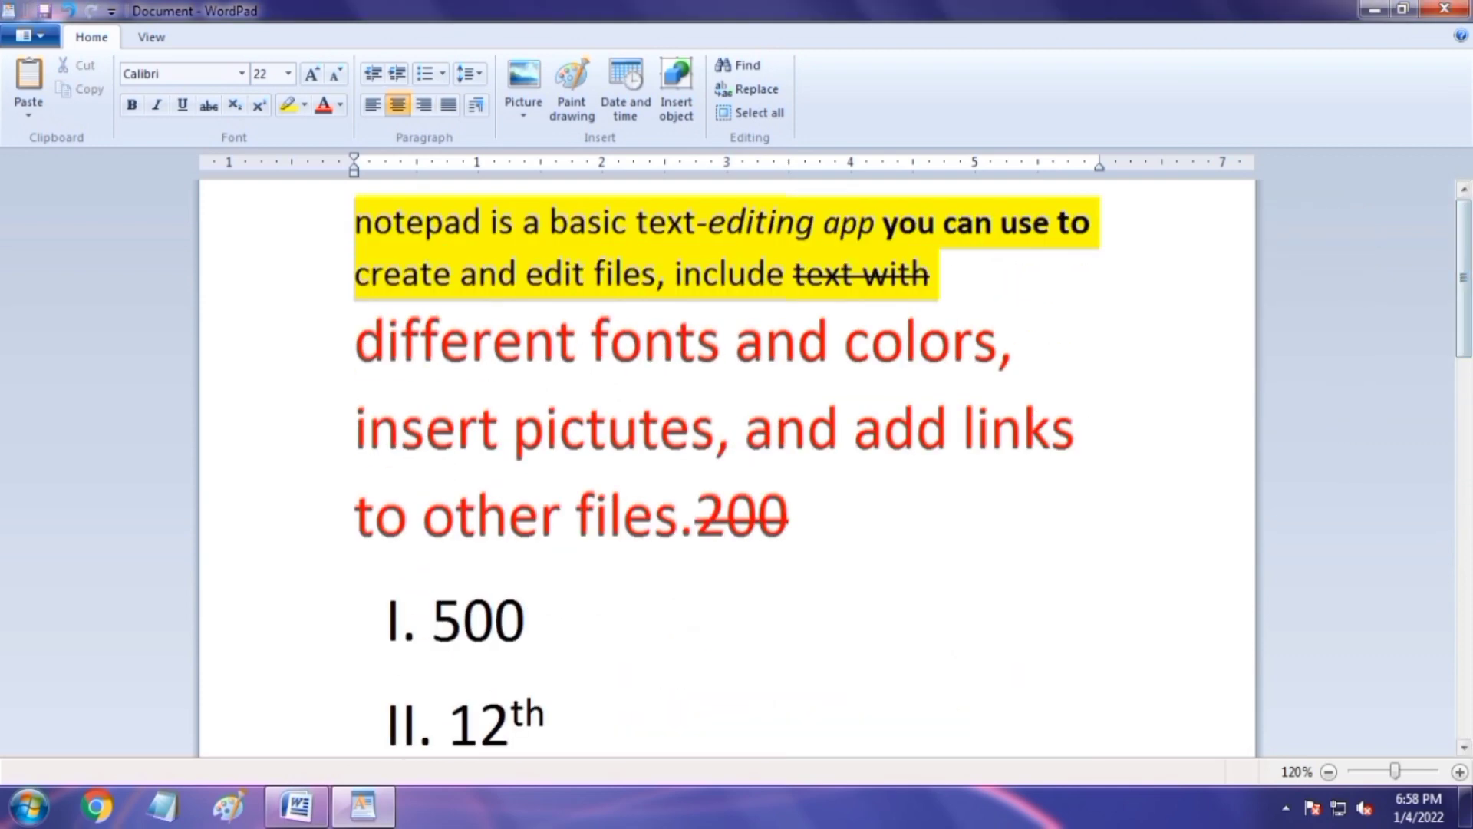
double_click(482, 223)
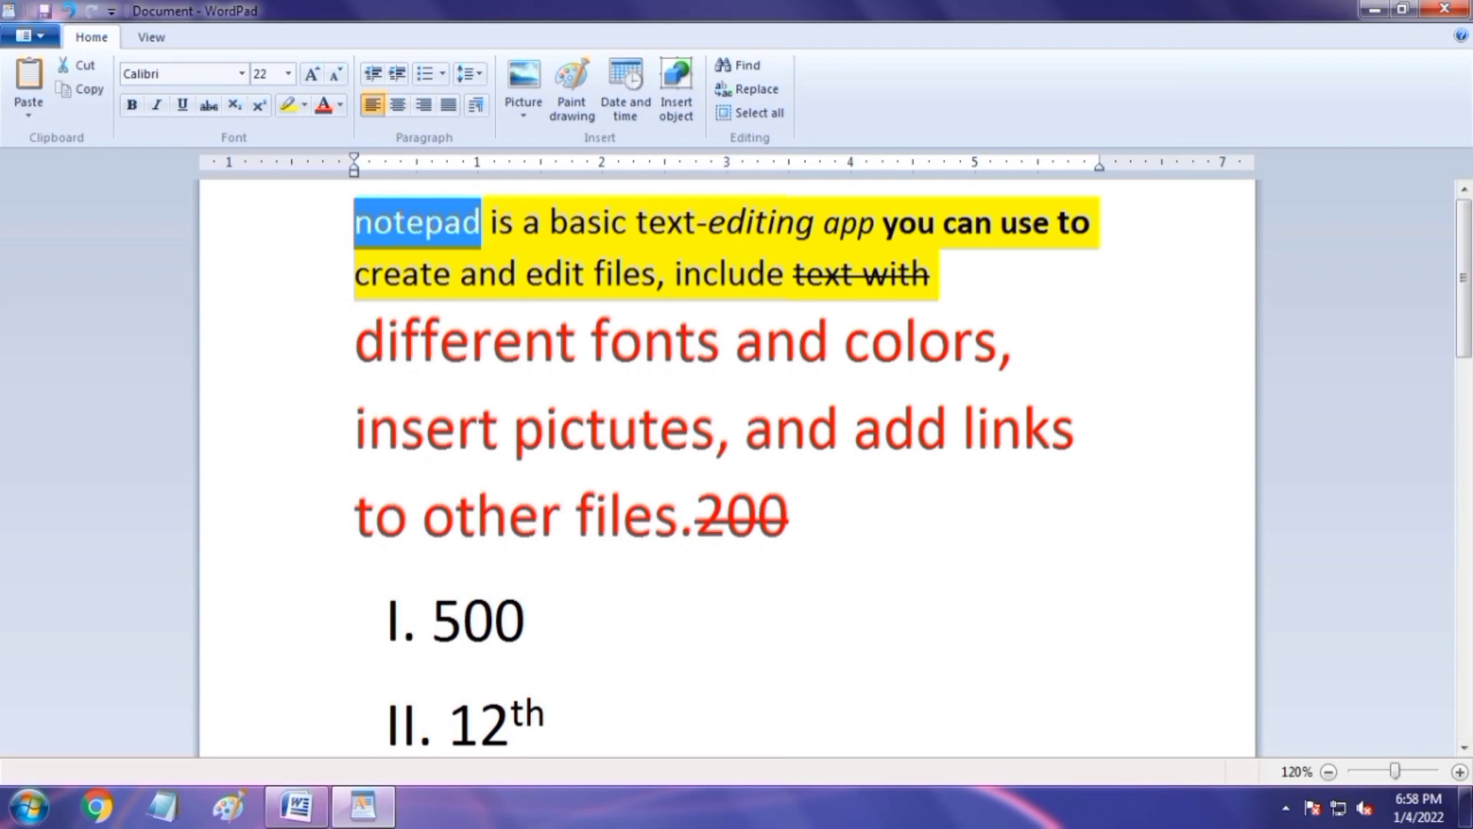
left_click_drag(1464, 278, 1464, 417)
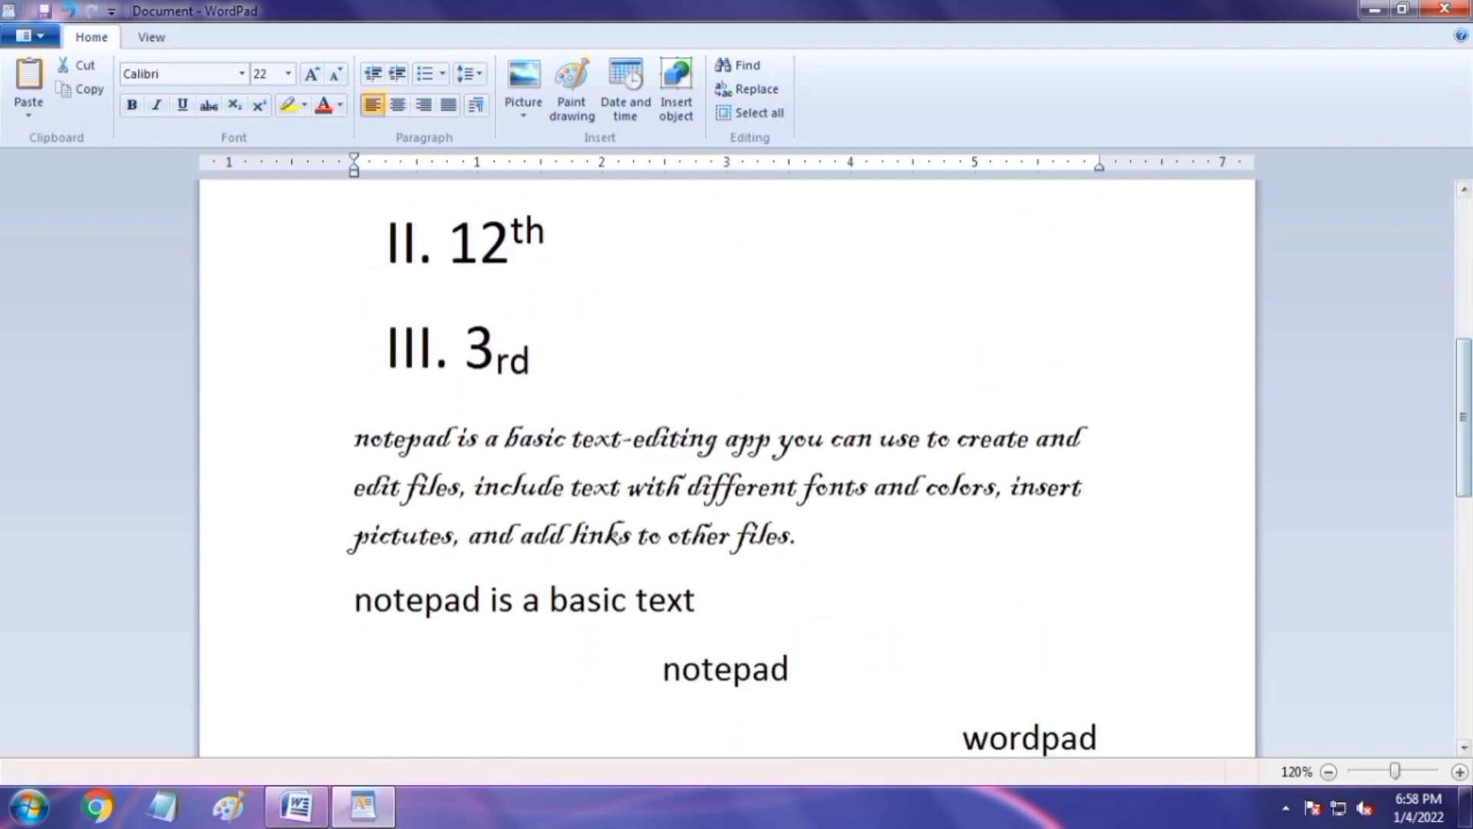
double_click(402, 439)
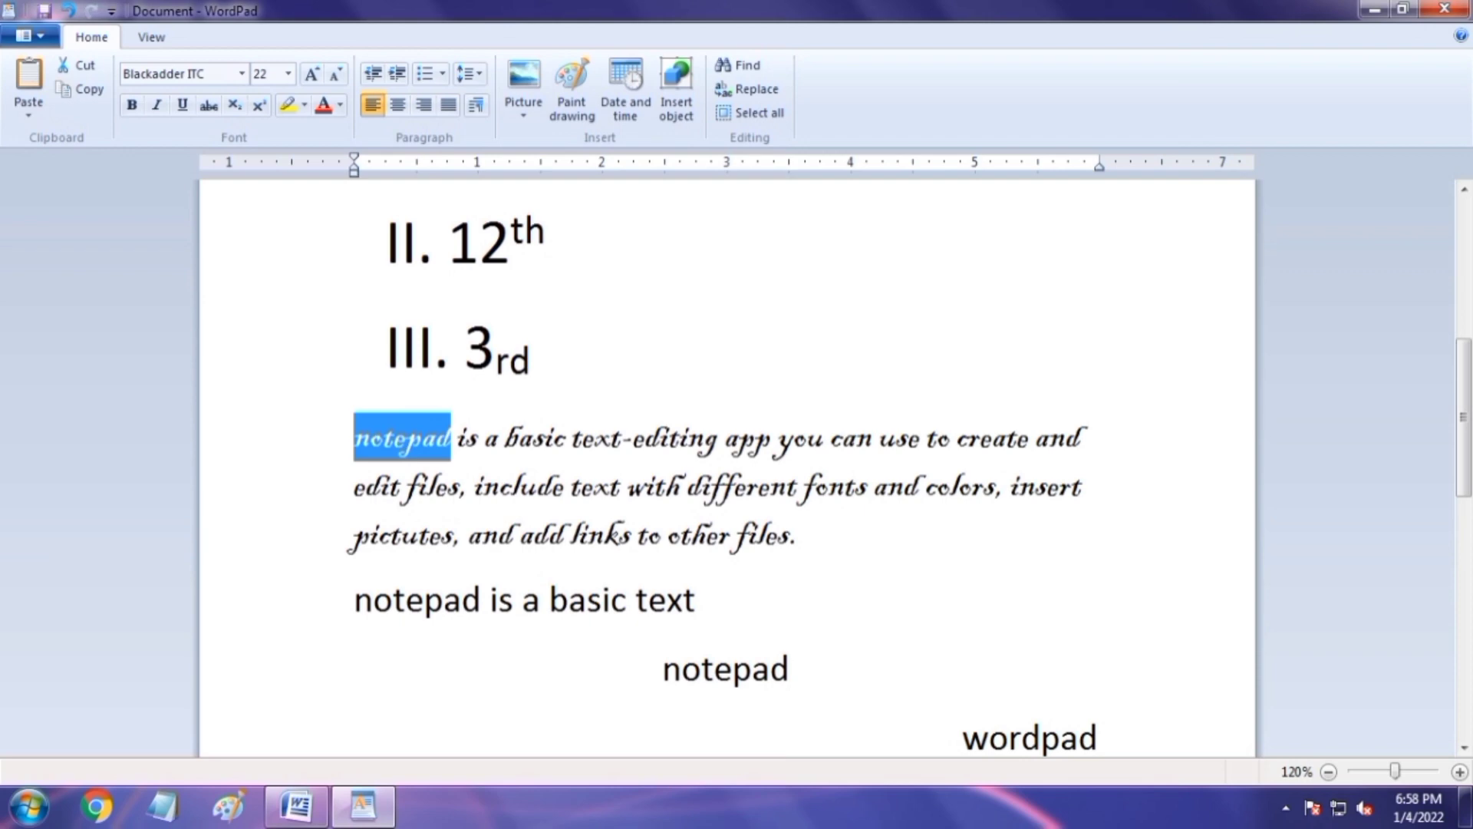
double_click(726, 670)
left_click_drag(1464, 417, 1464, 501)
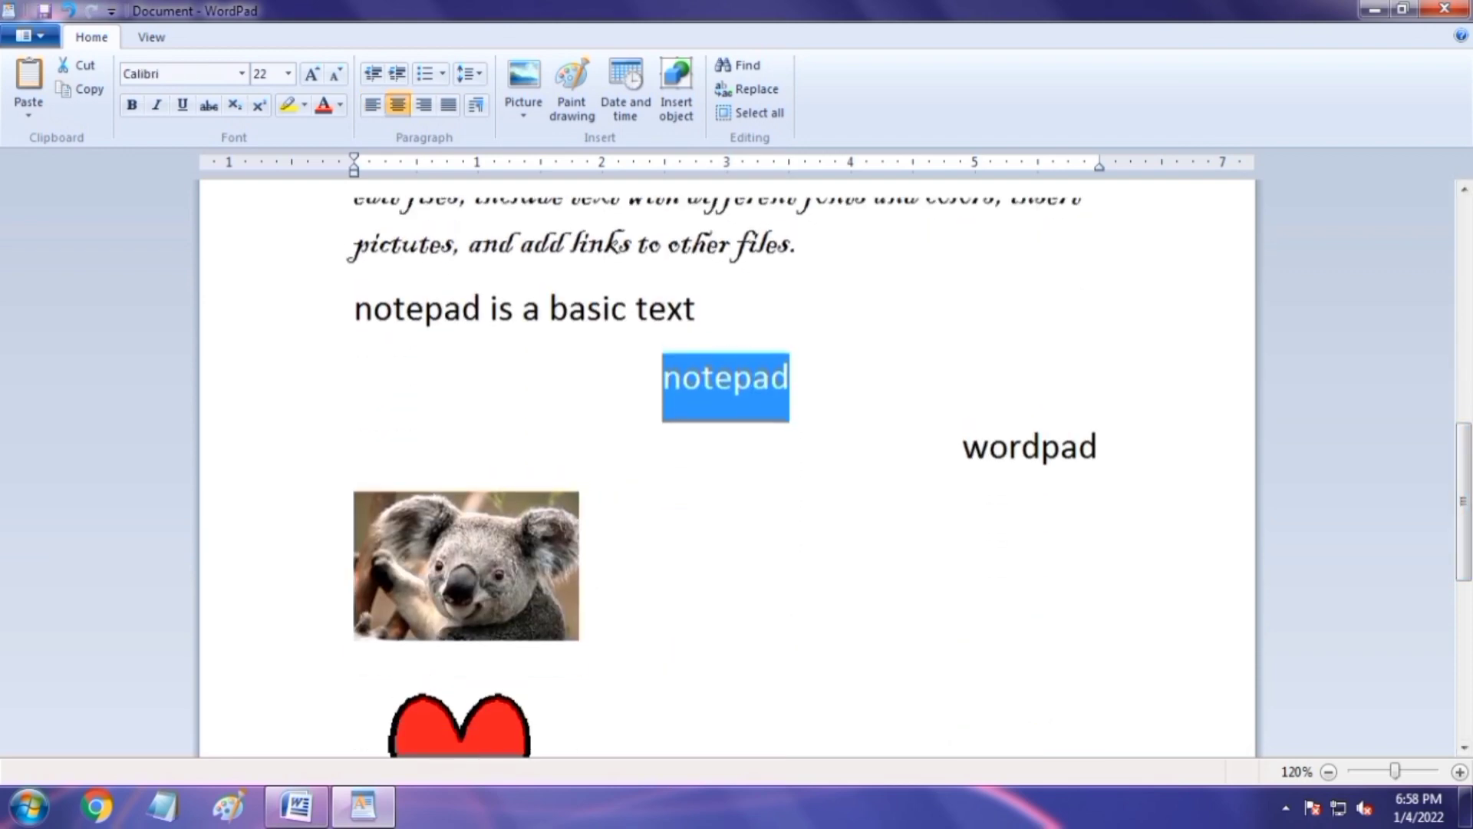
left_click(1008, 446)
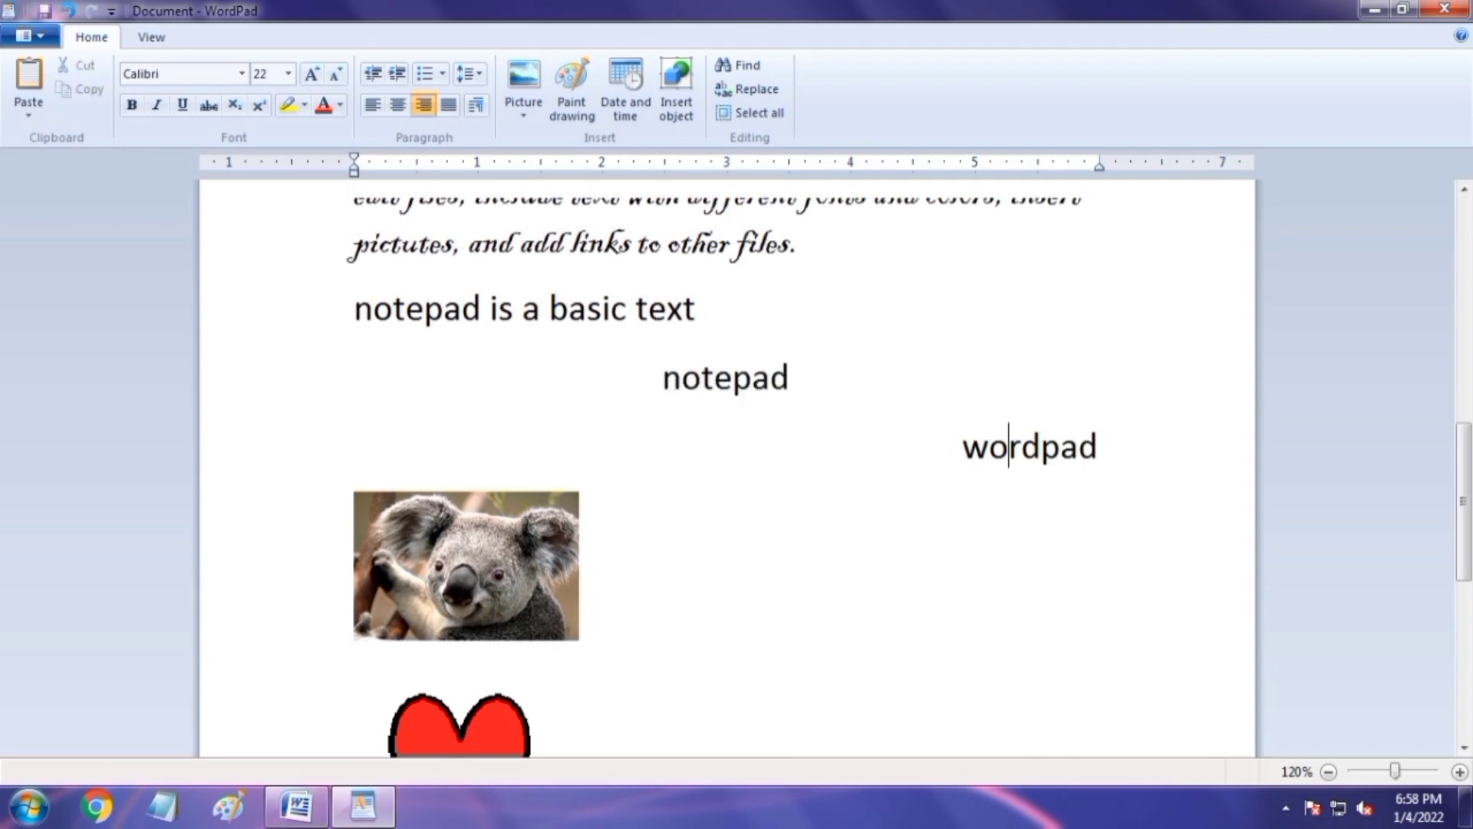
left_click(791, 378)
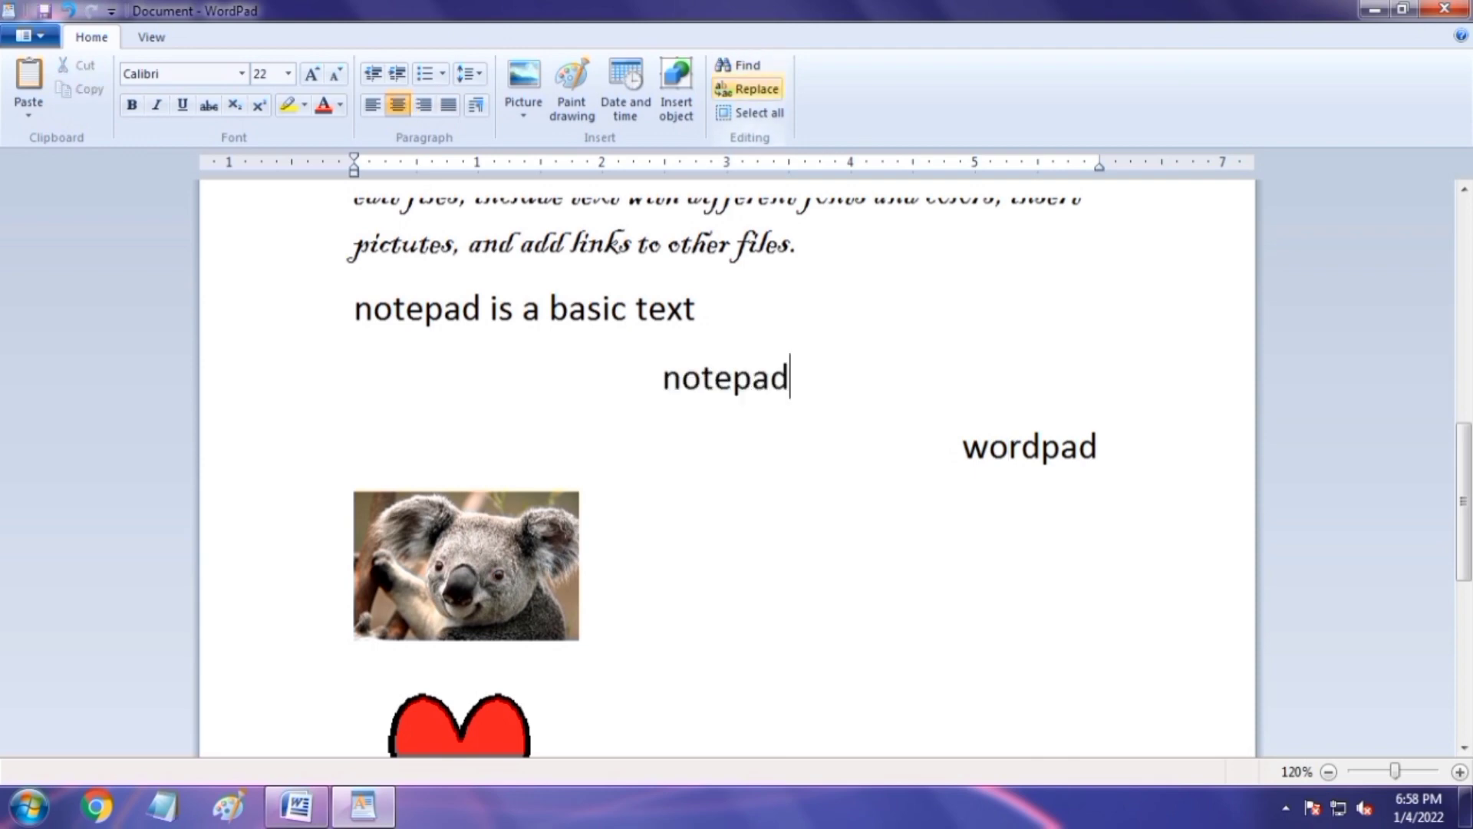
- Replace all occurrences of "notepad" with "wordpad" and return to the highlighted first paragraph
left_click(746, 89)
left_click_drag(231, 273, 1114, 321)
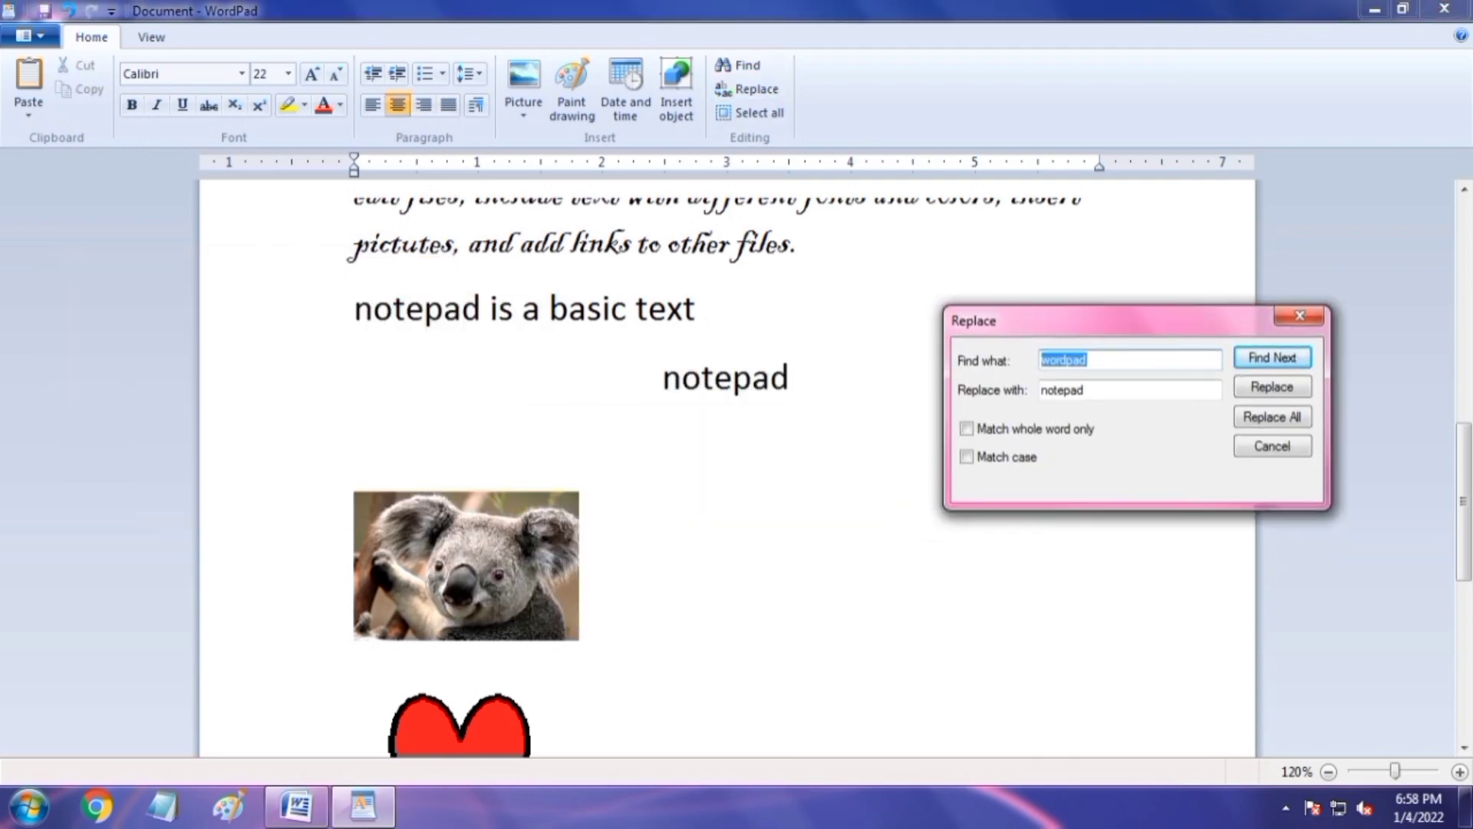
left_click(1086, 389)
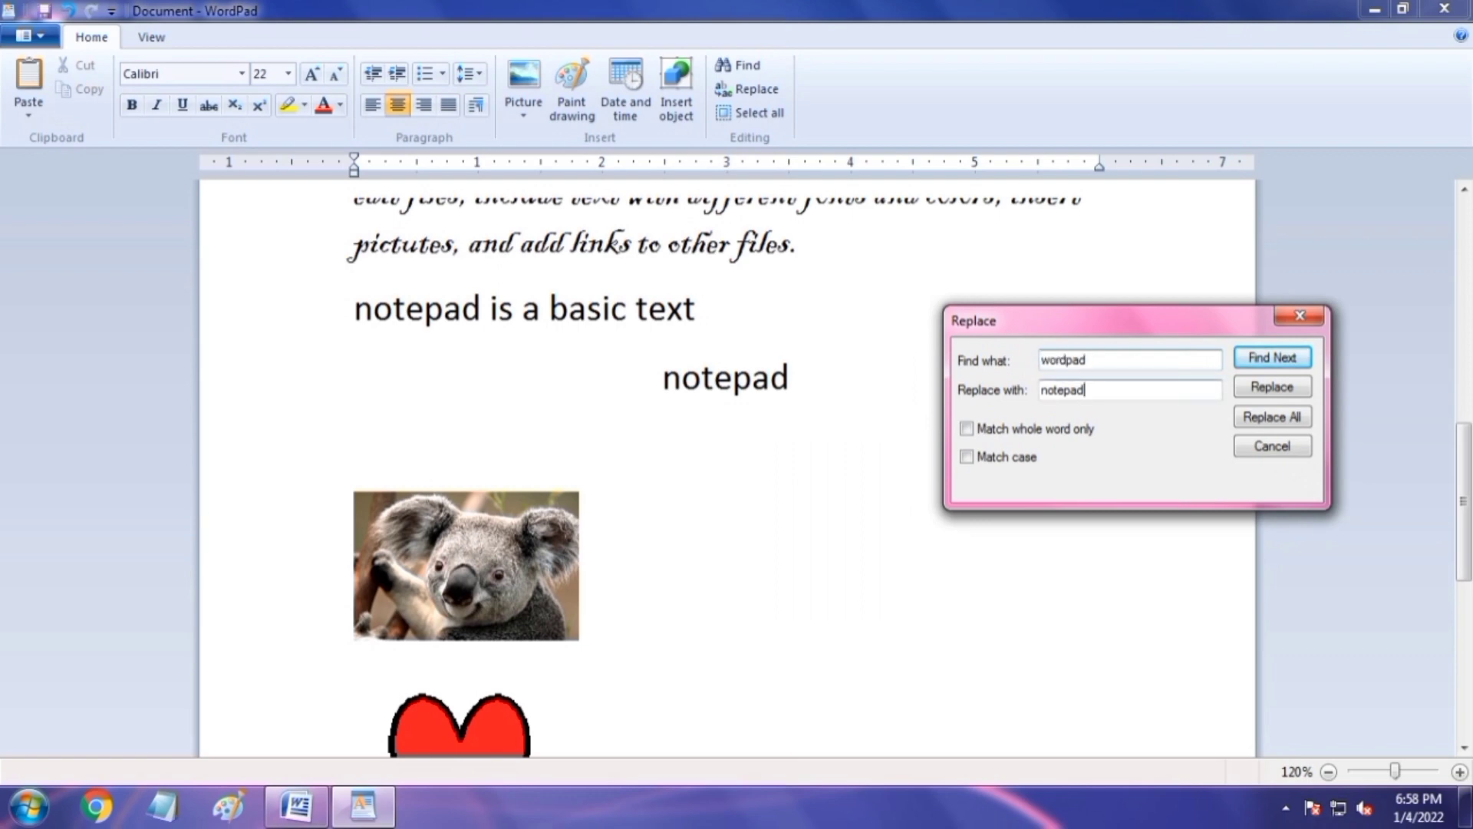
double_click(1087, 389)
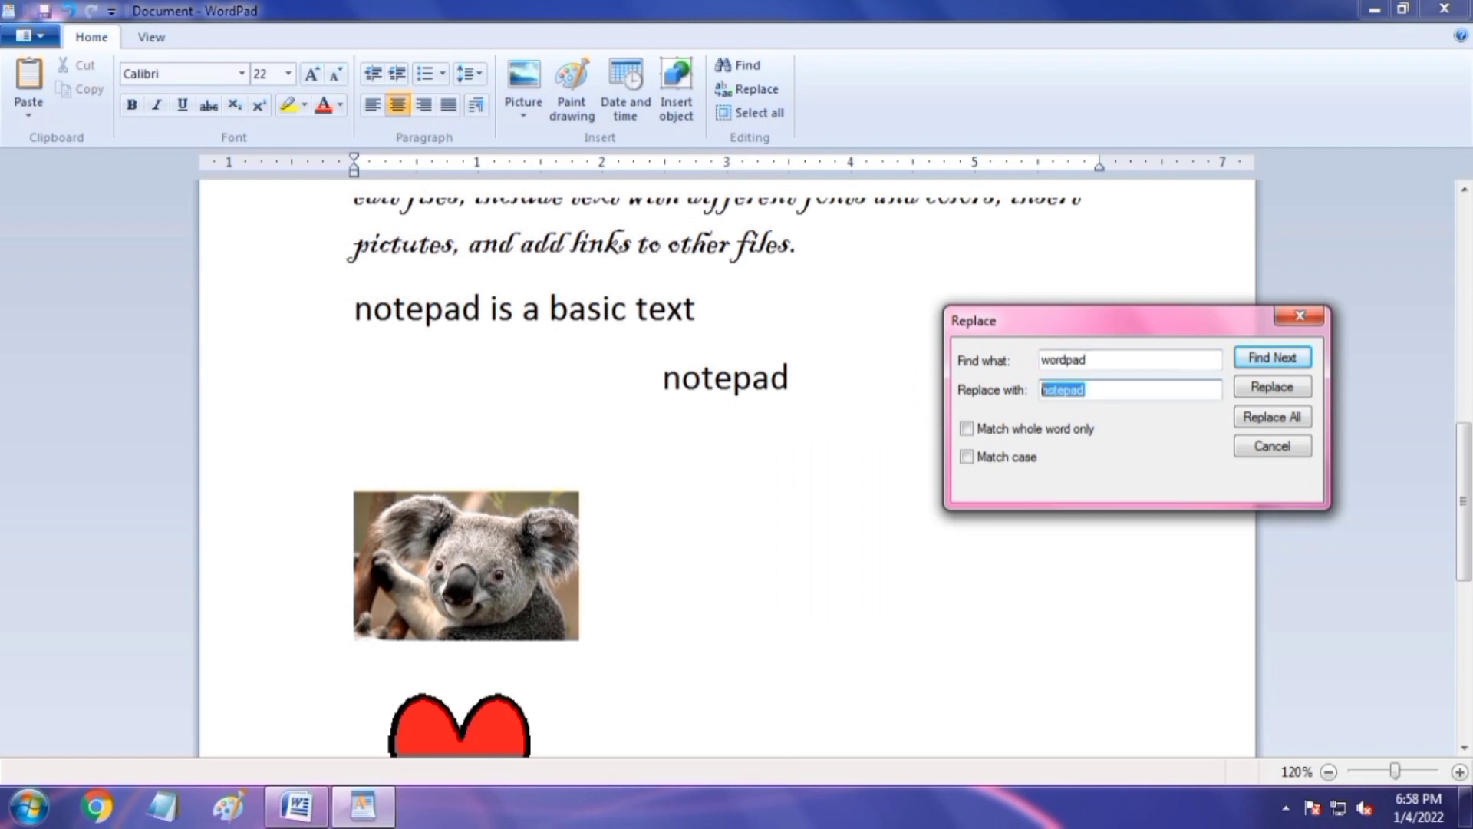
key("shift+Tab")
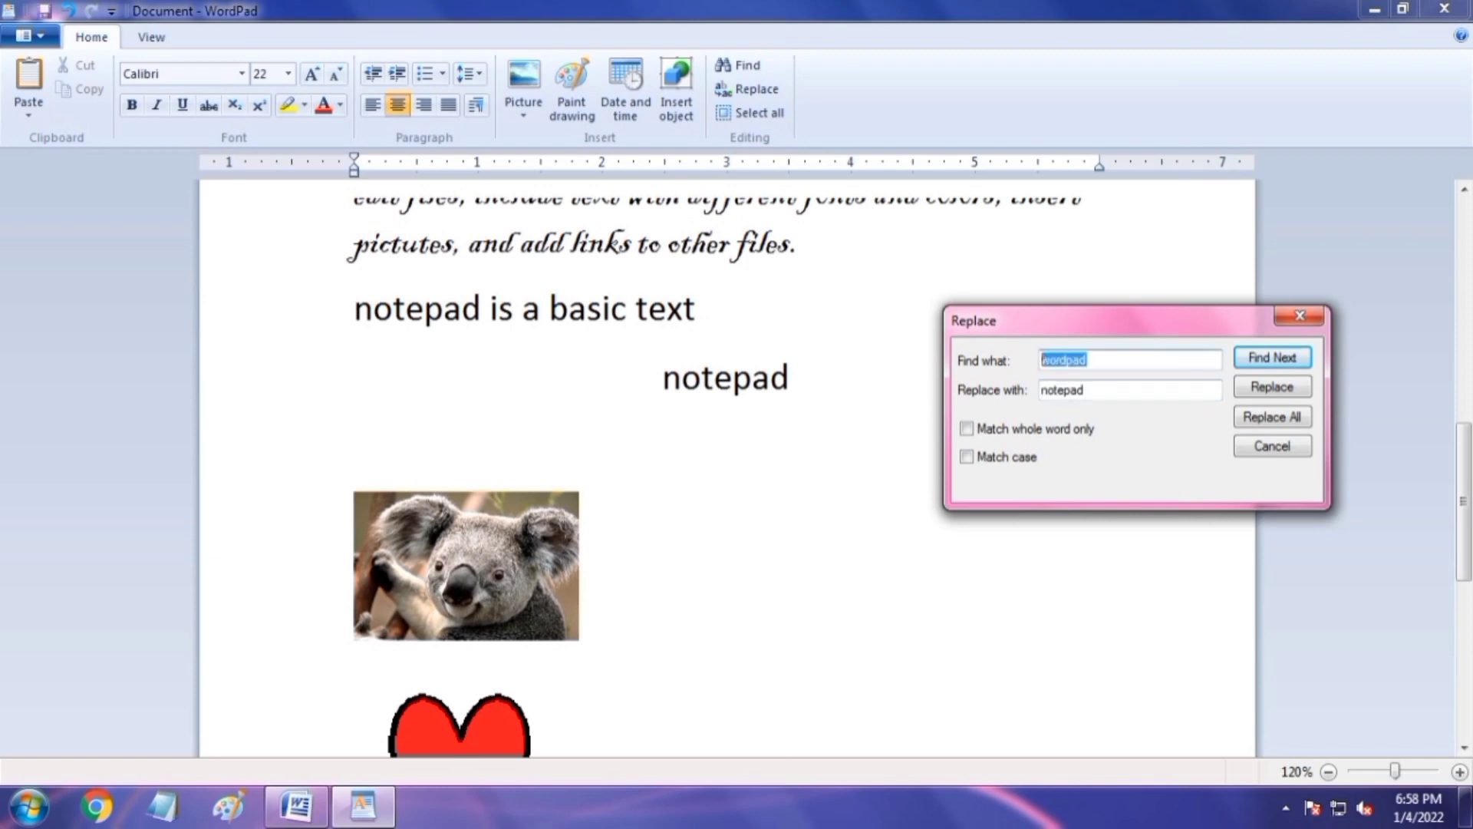
type("notepad")
key("Tab")
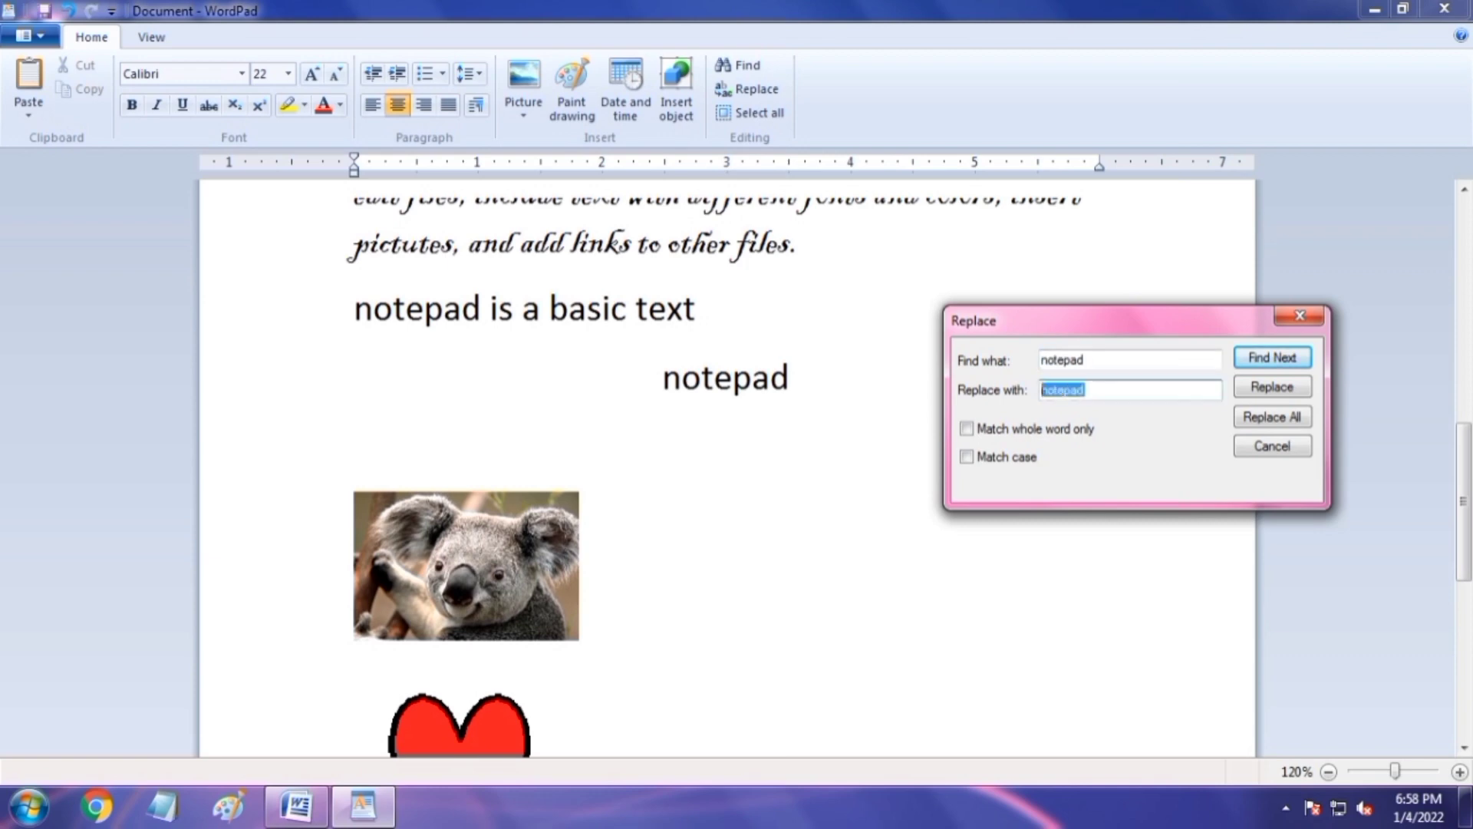
type("wordpad")
key("alt+a")
key("Return")
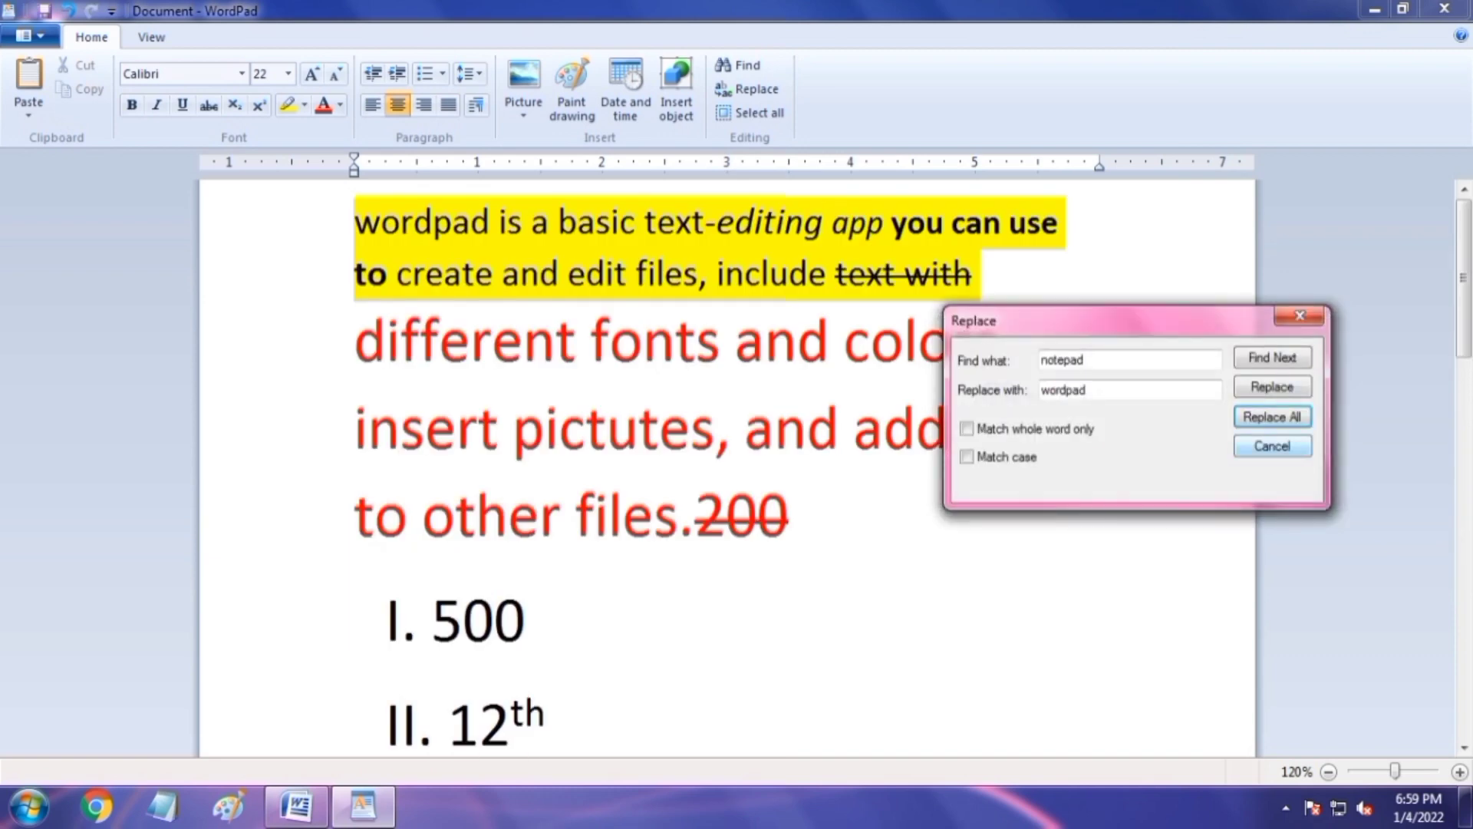
left_click(1272, 445)
left_click_drag(1464, 421, 1464, 277)
left_click(453, 222)
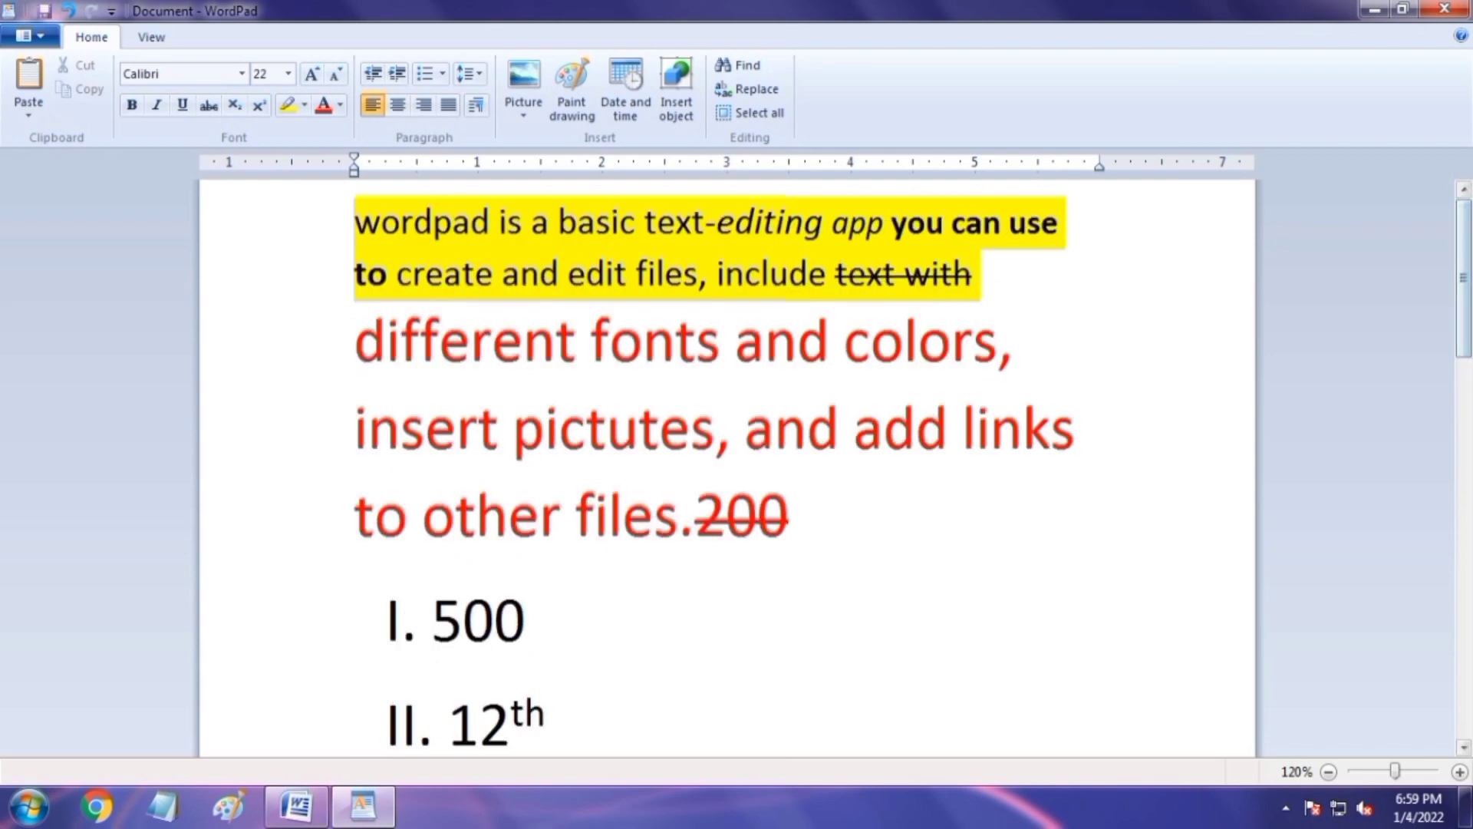
left_click_drag(1464, 277, 1465, 191)
left_click(297, 807)
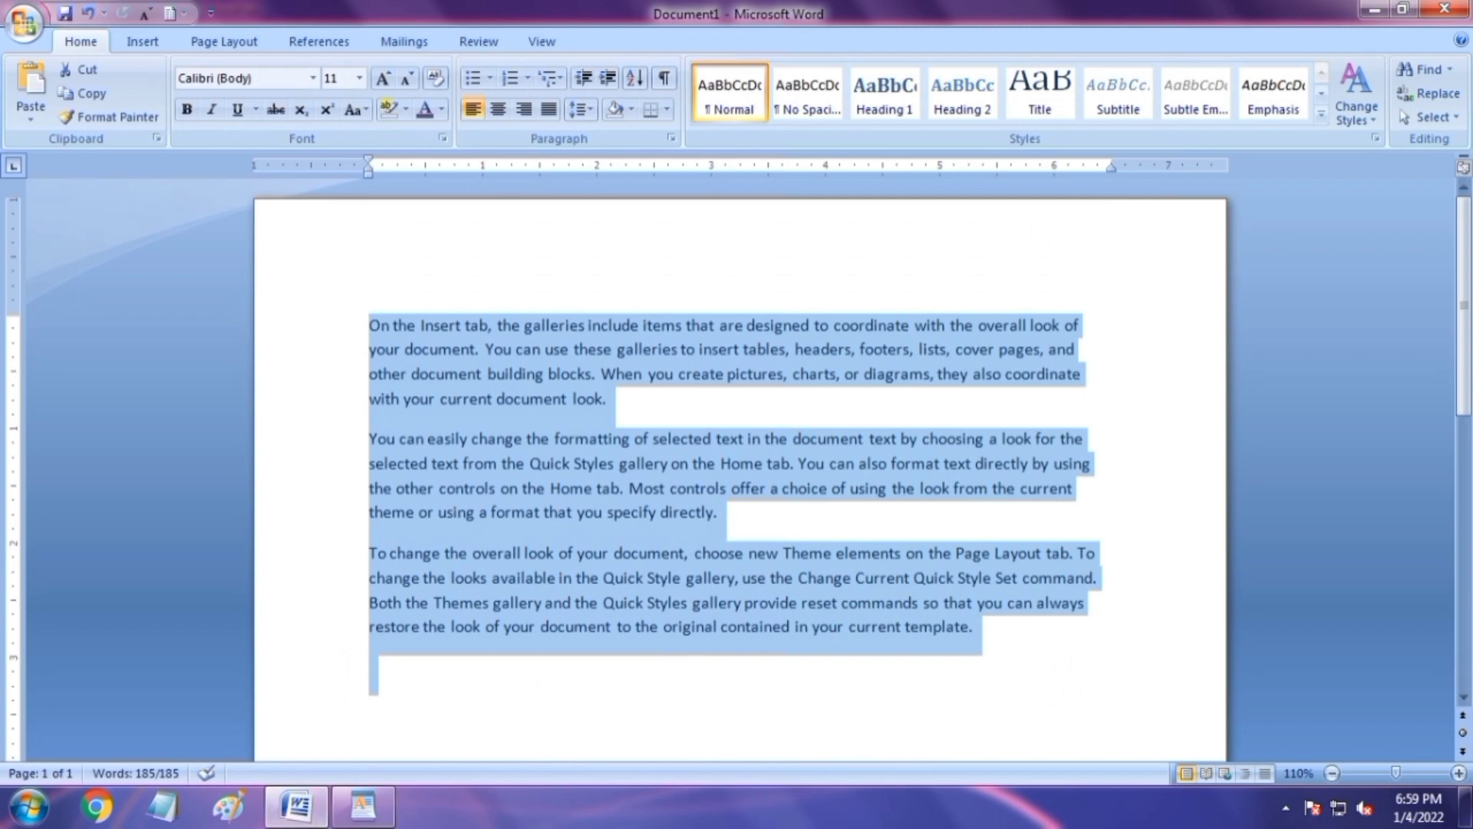
left_click(1373, 9)
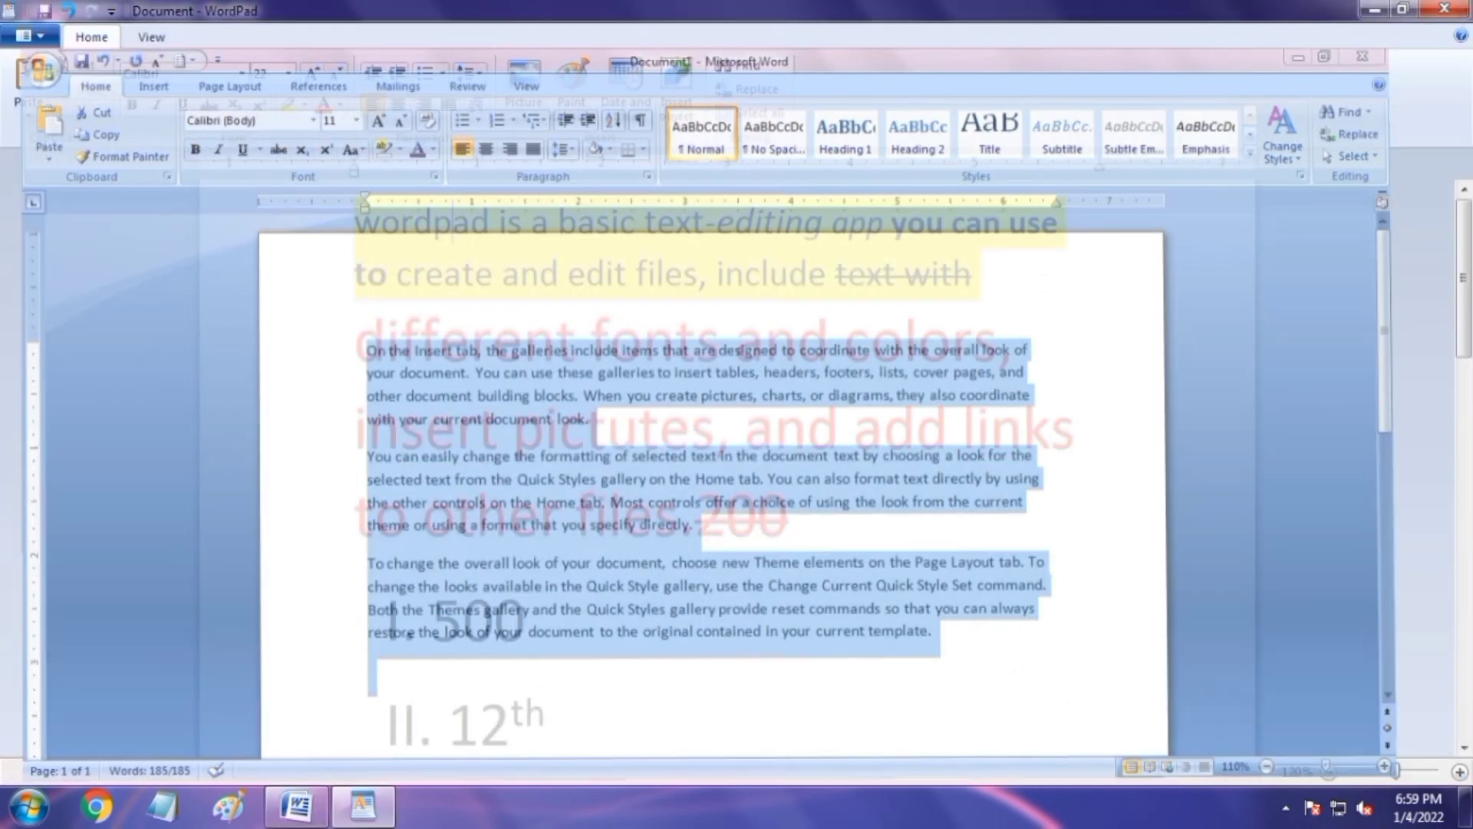
mouse_move(362, 805)
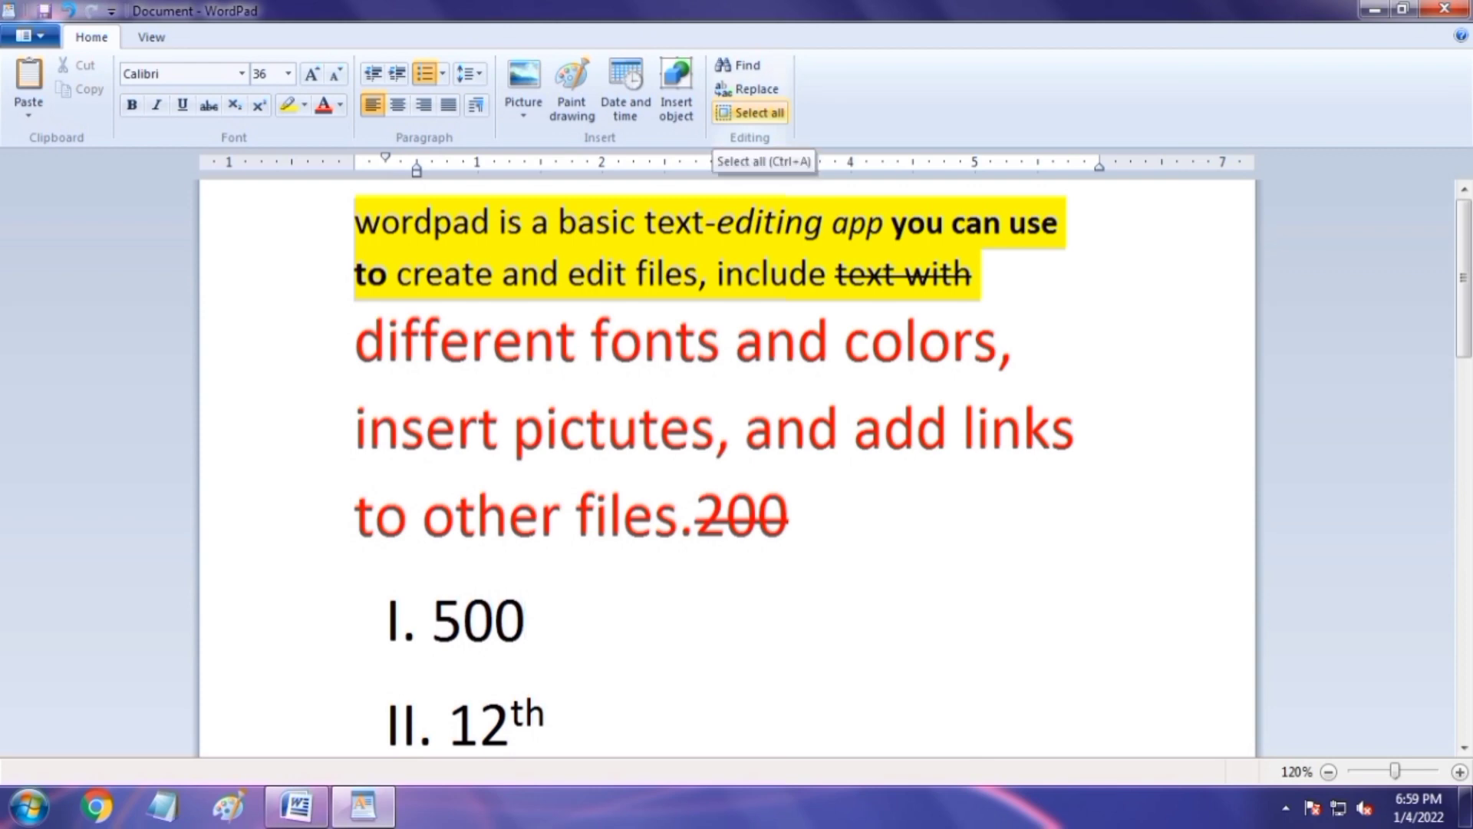
- Select the entire document, apply left and then centre alignment to all its content, and return to the beginning of the text
left_click(750, 113)
left_click_drag(1464, 657, 1464, 276)
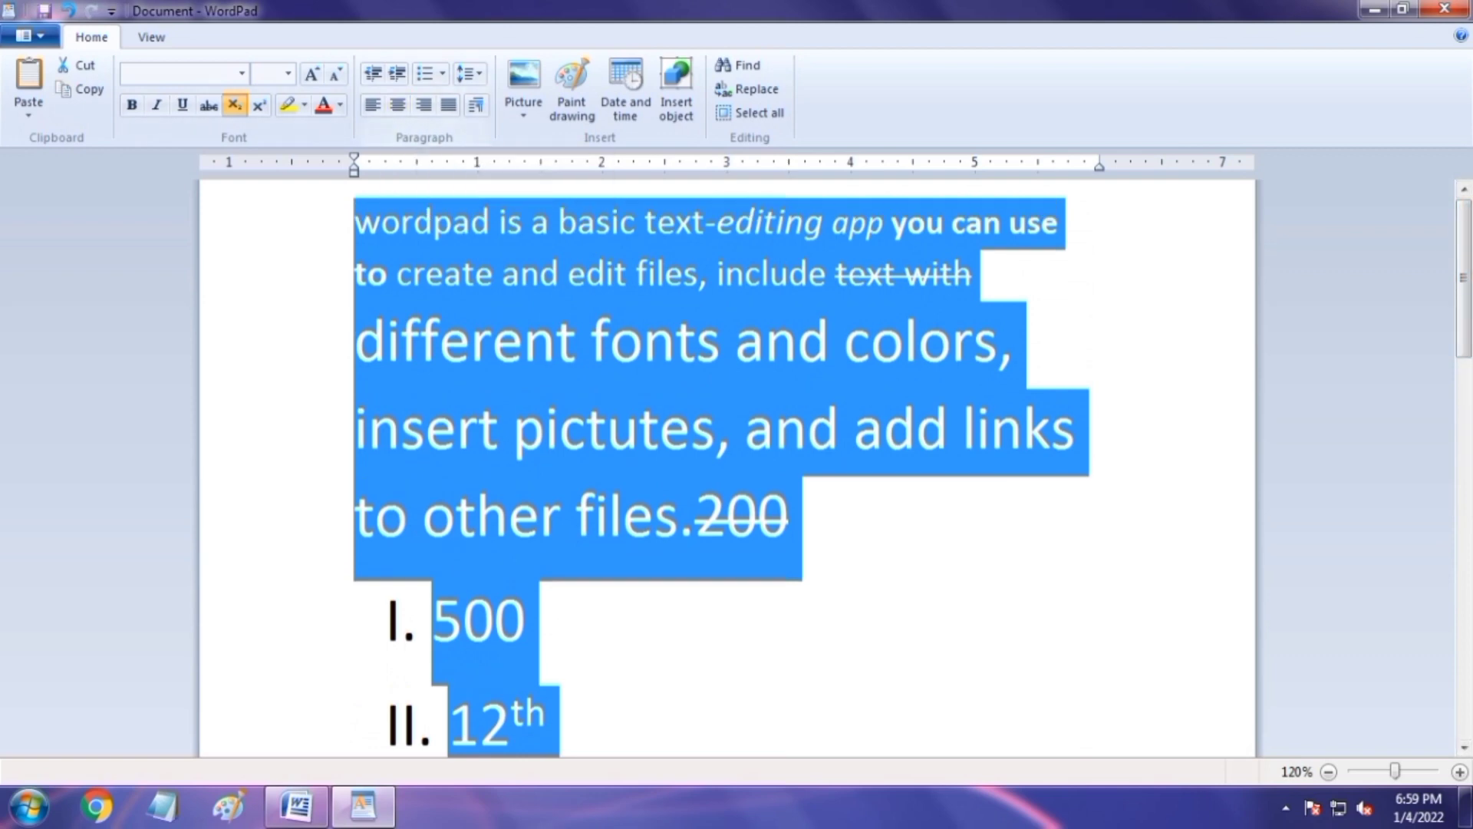
left_click(752, 112)
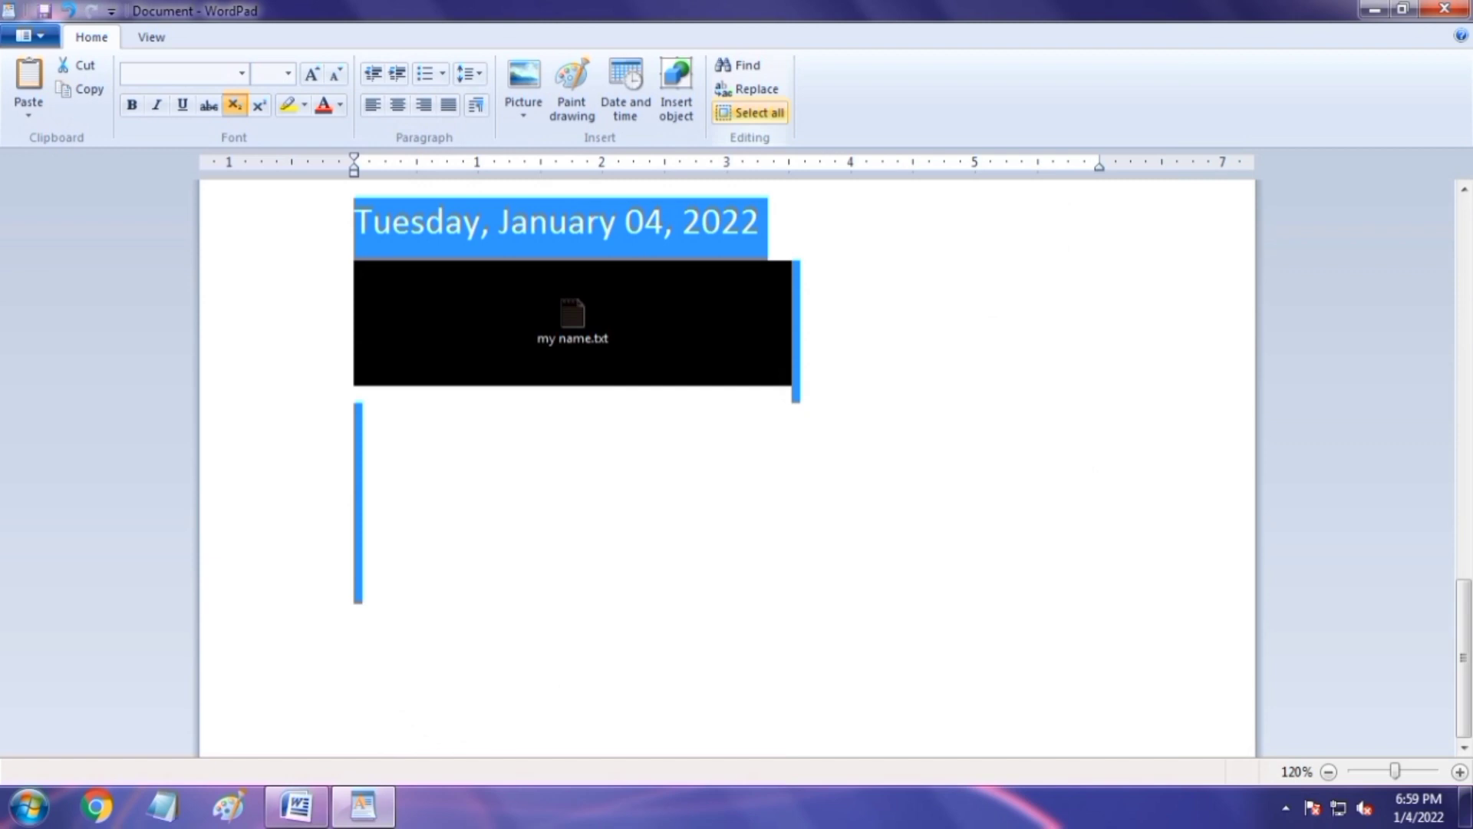
left_click_drag(1464, 658, 1464, 278)
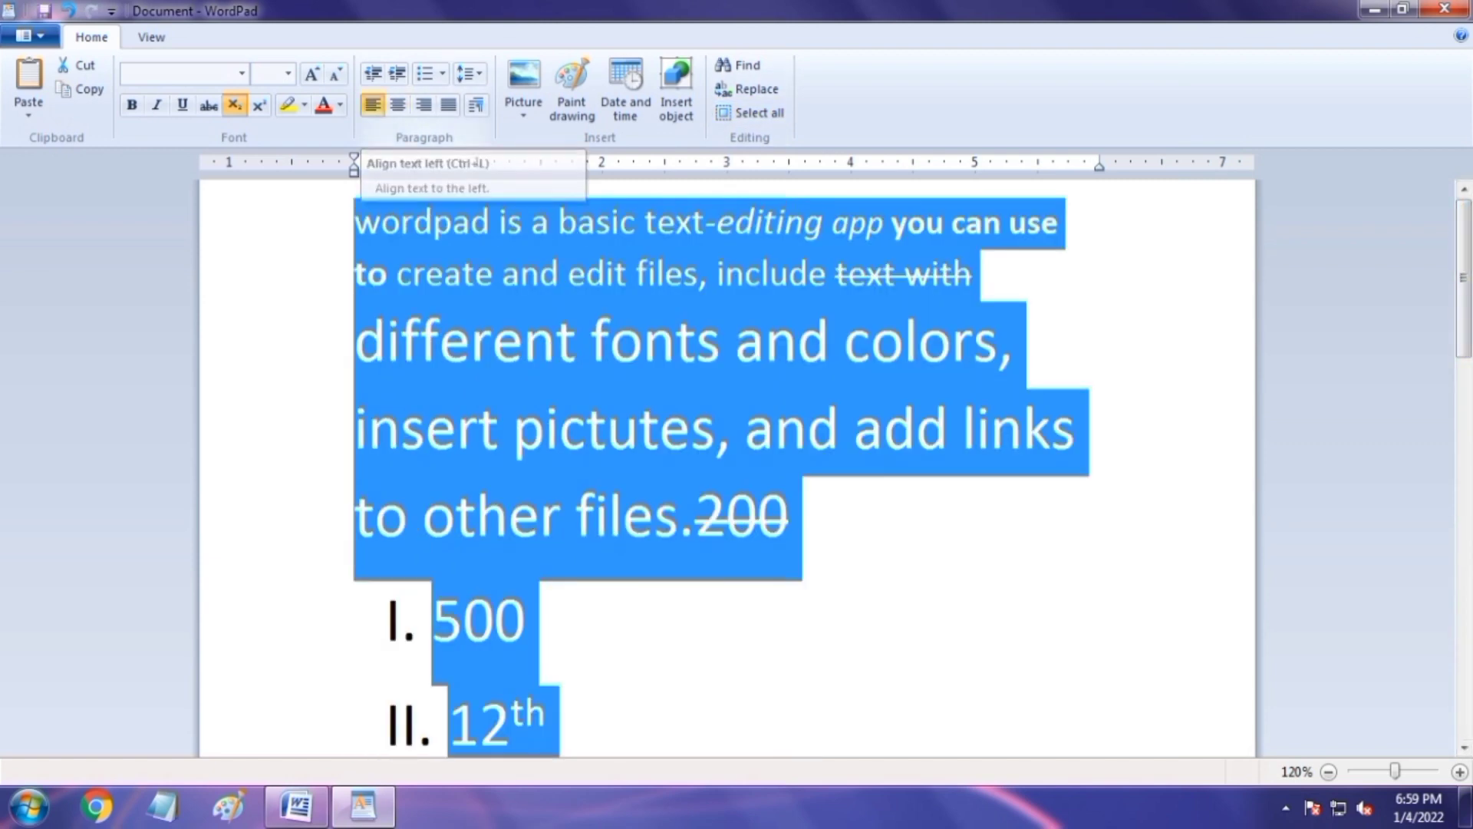
left_click(373, 105)
left_click_drag(1464, 657, 1464, 278)
left_click(398, 105)
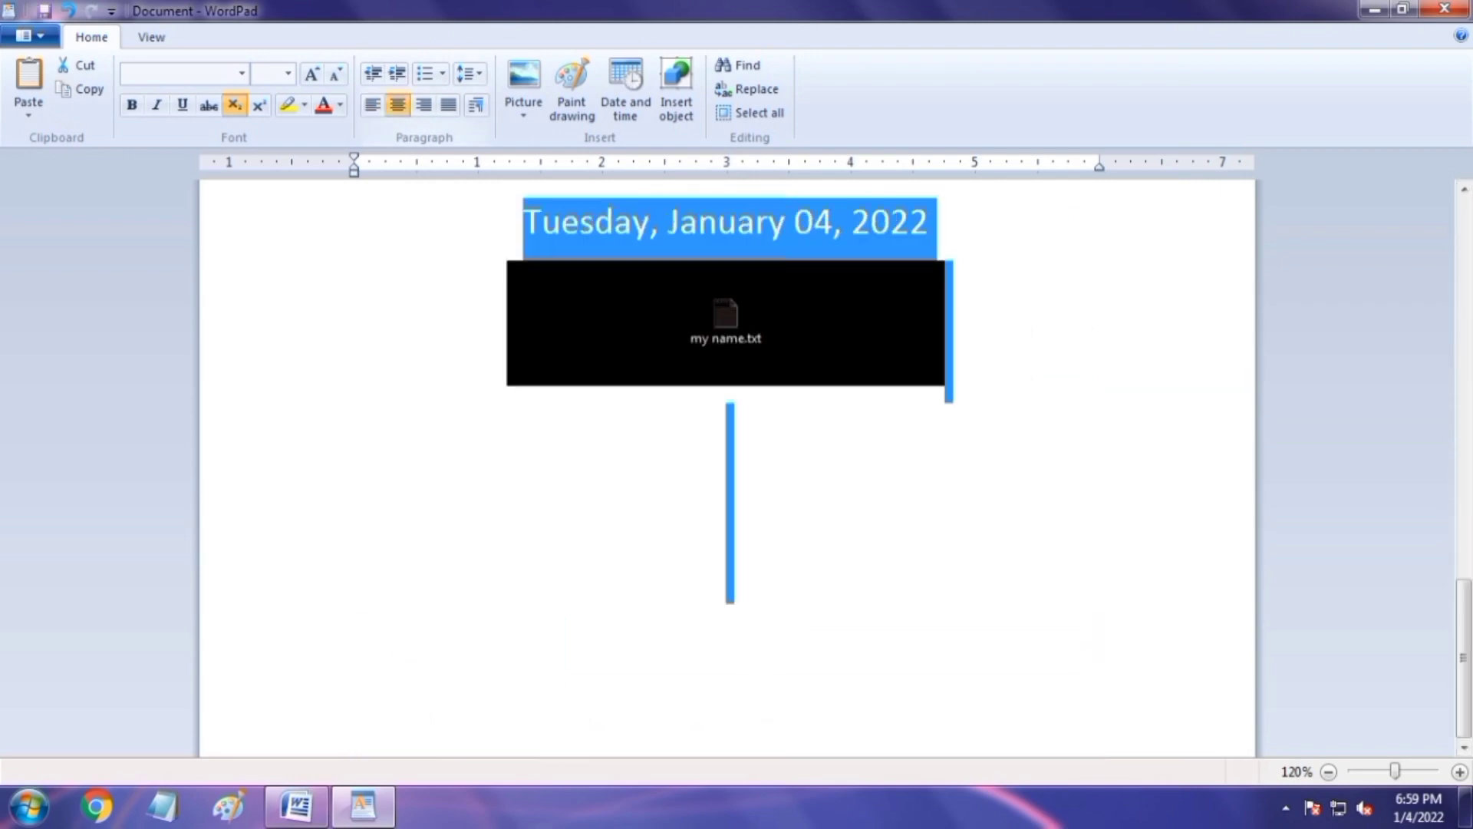
left_click_drag(1464, 657, 1464, 278)
left_click(872, 341)
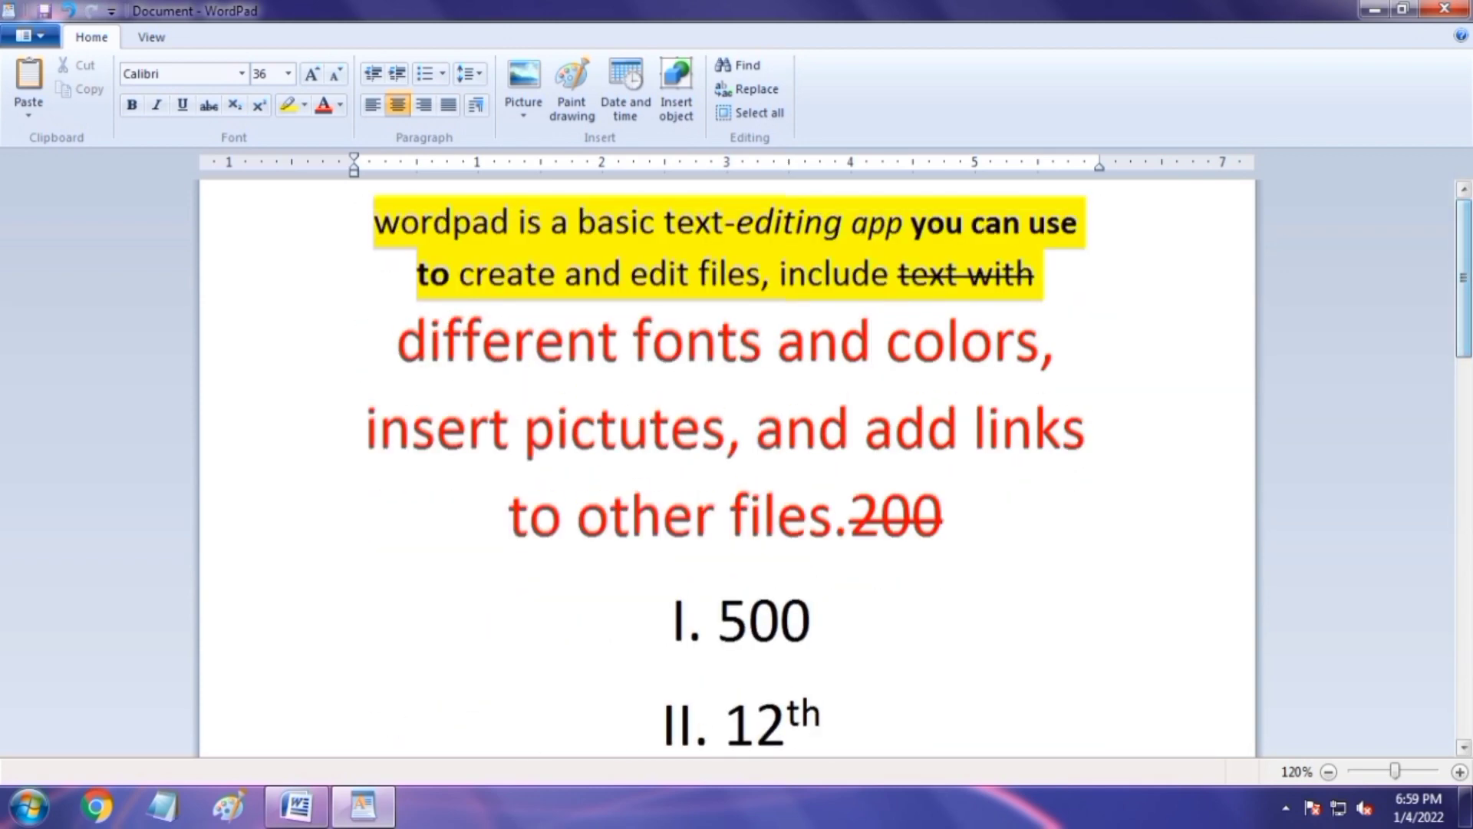
key("ctrl+Home")
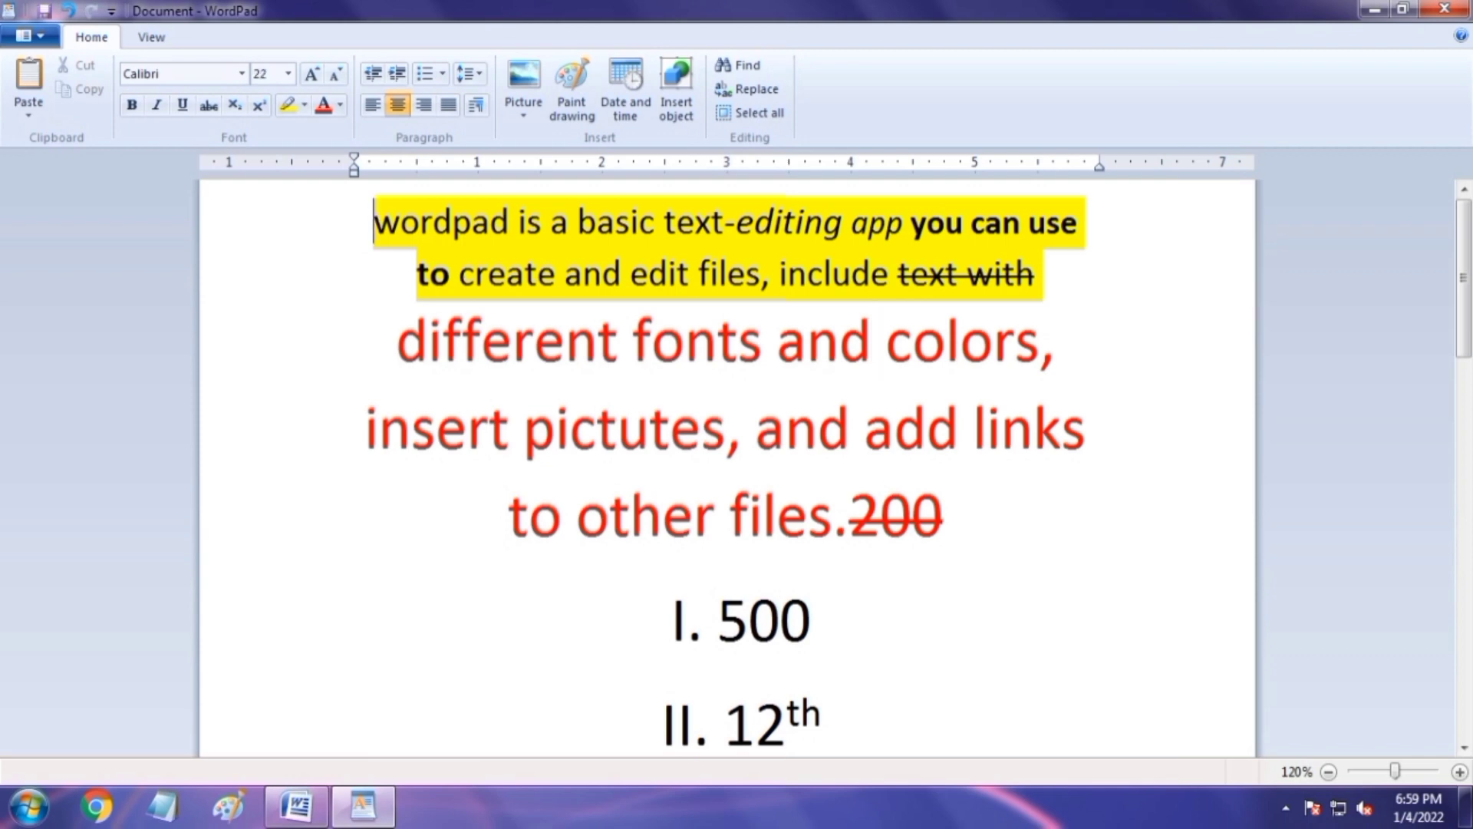
- Select the entire document, left-align all its content, and return to the beginning of the text
key("ctrl+a")
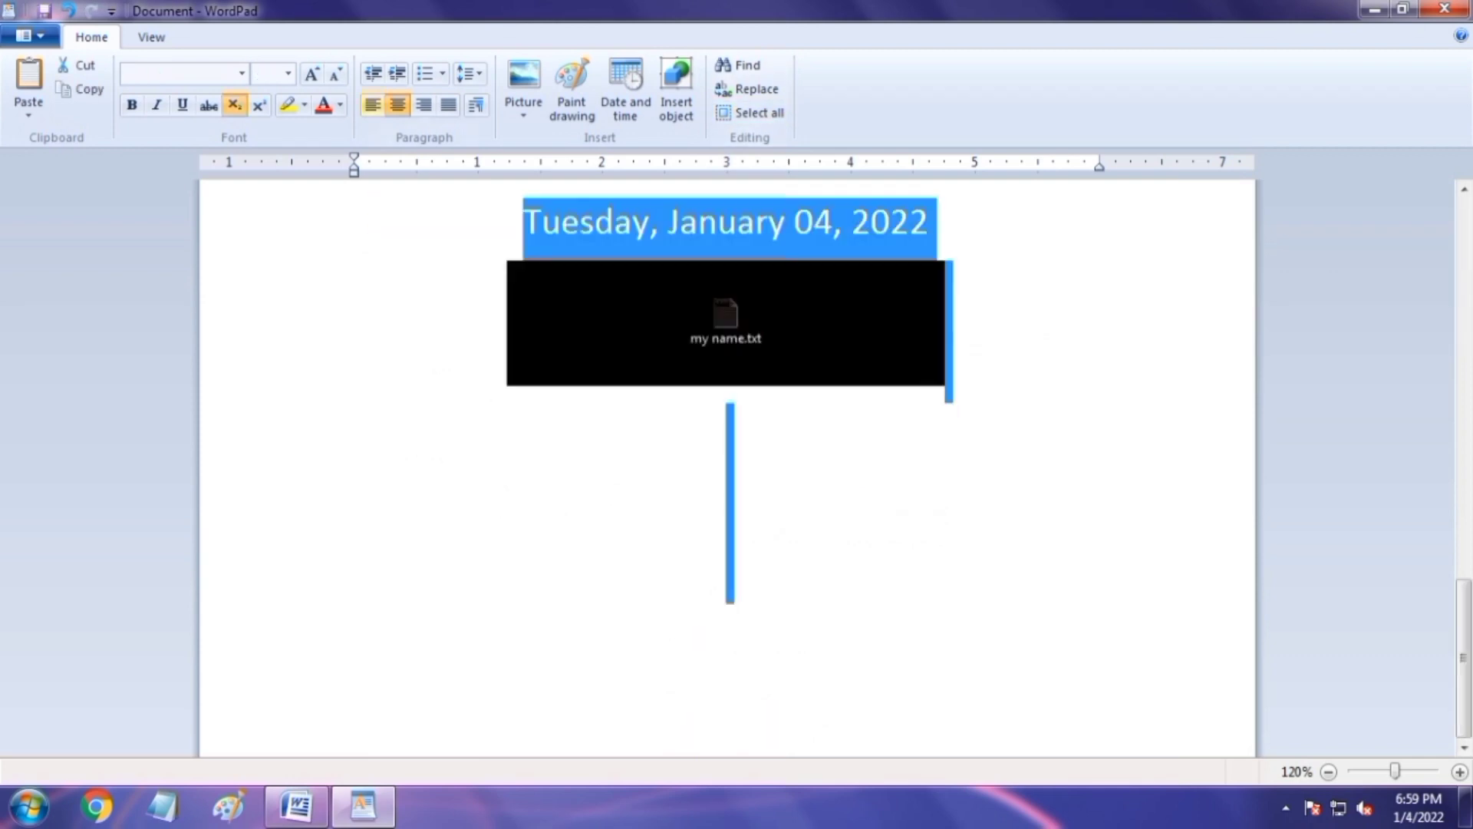
left_click_drag(1464, 658, 1464, 278)
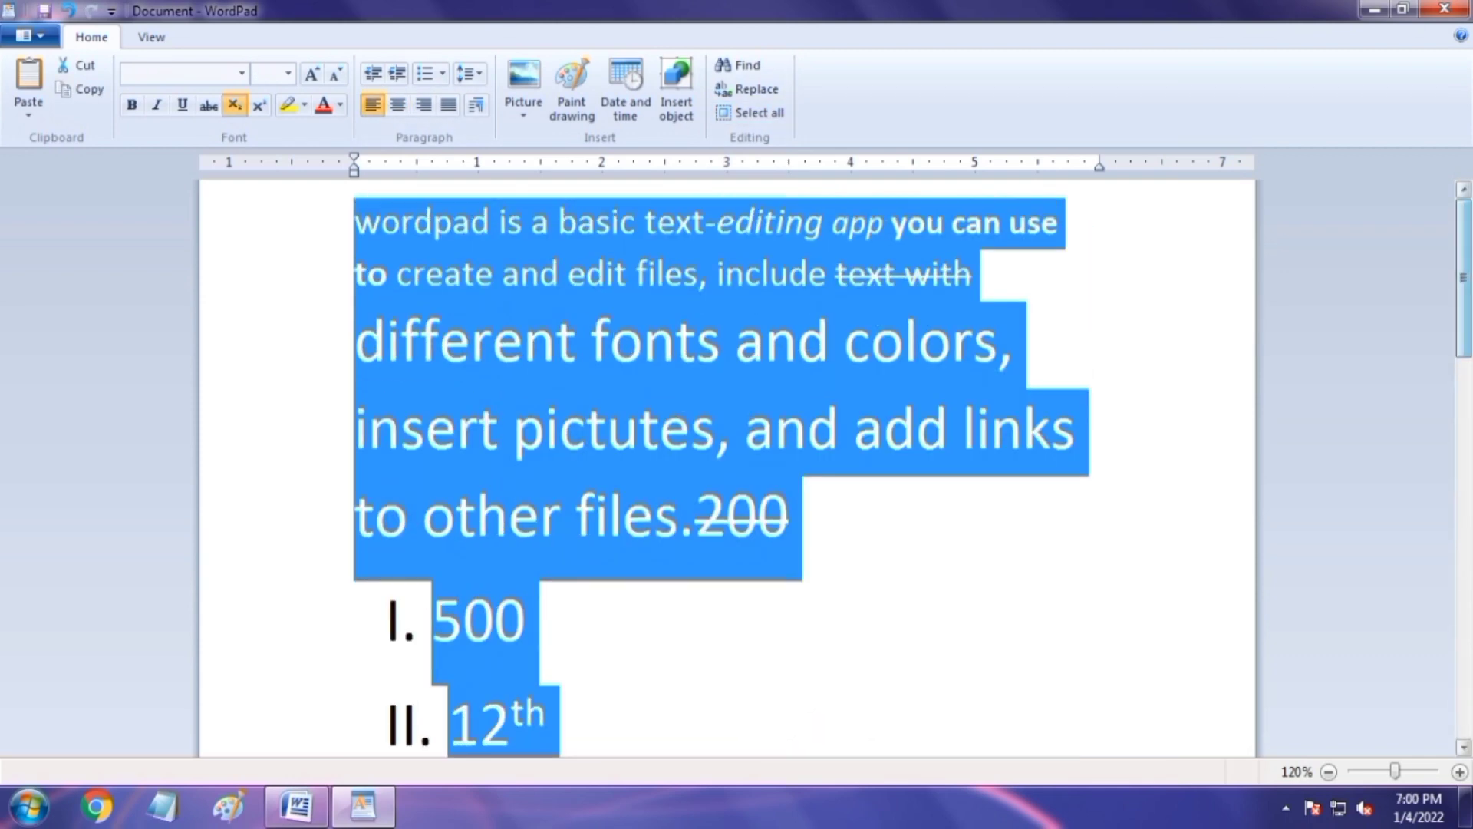
left_click(567, 274)
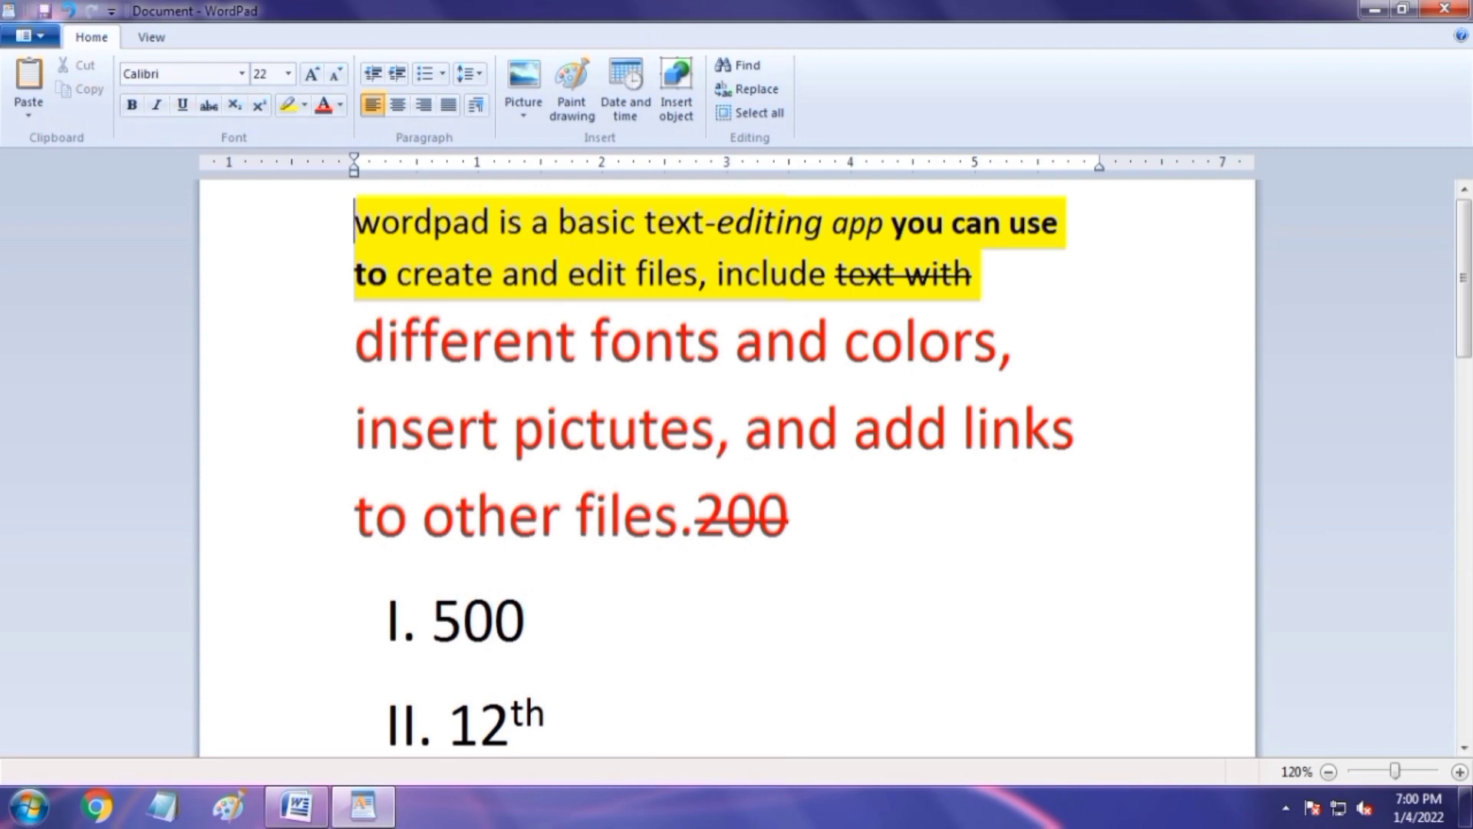
mouse_move(1464, 277)
left_mouse_down()
mouse_move(1464, 587)
mouse_move(1464, 278)
left_mouse_up()
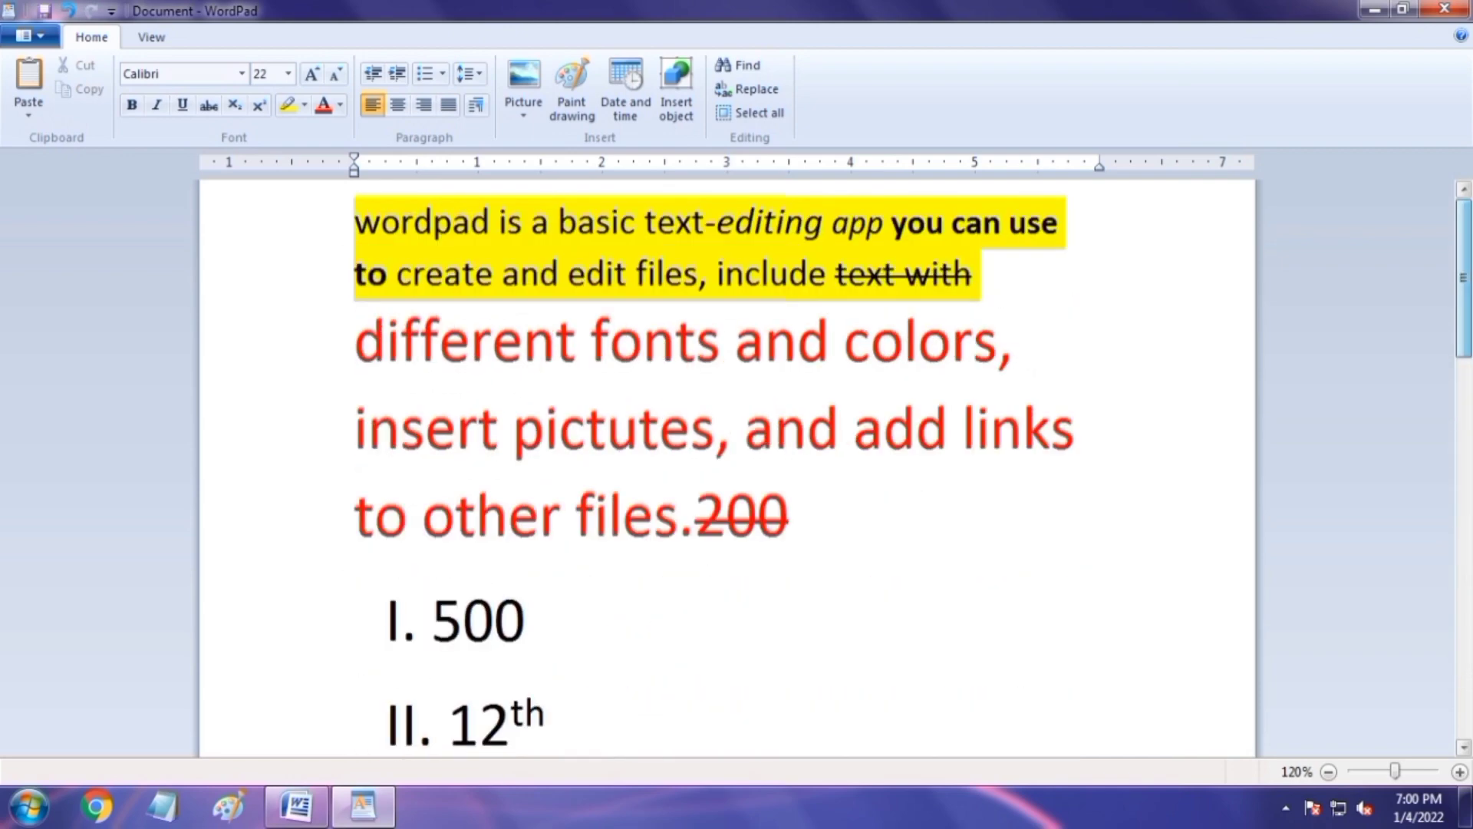
- Try zooming the page in and out, reset it to 100%, and hide and redisplay the ruler
left_click(152, 37)
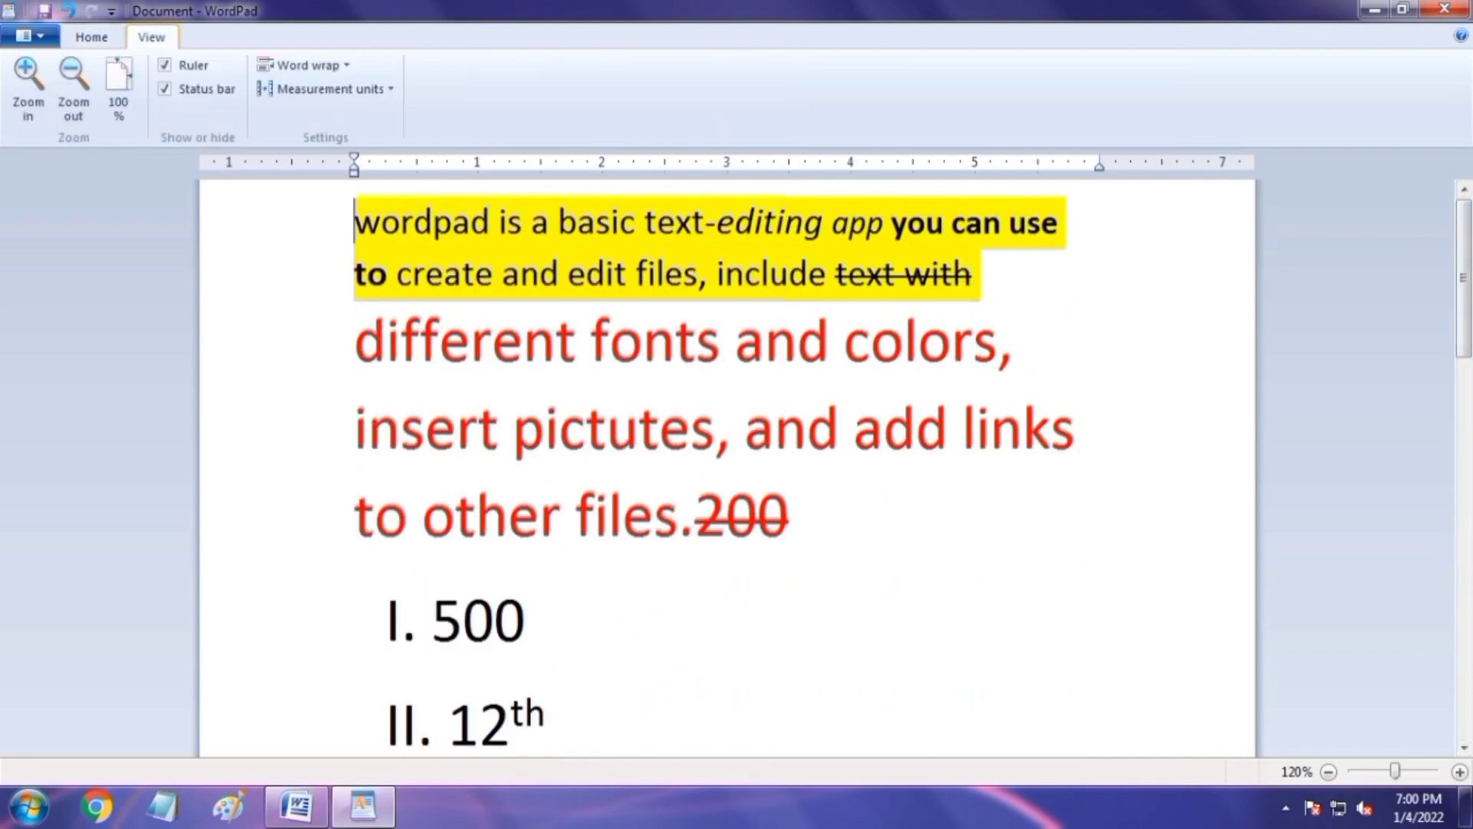
left_click(29, 86)
left_click(74, 85)
left_click(74, 86)
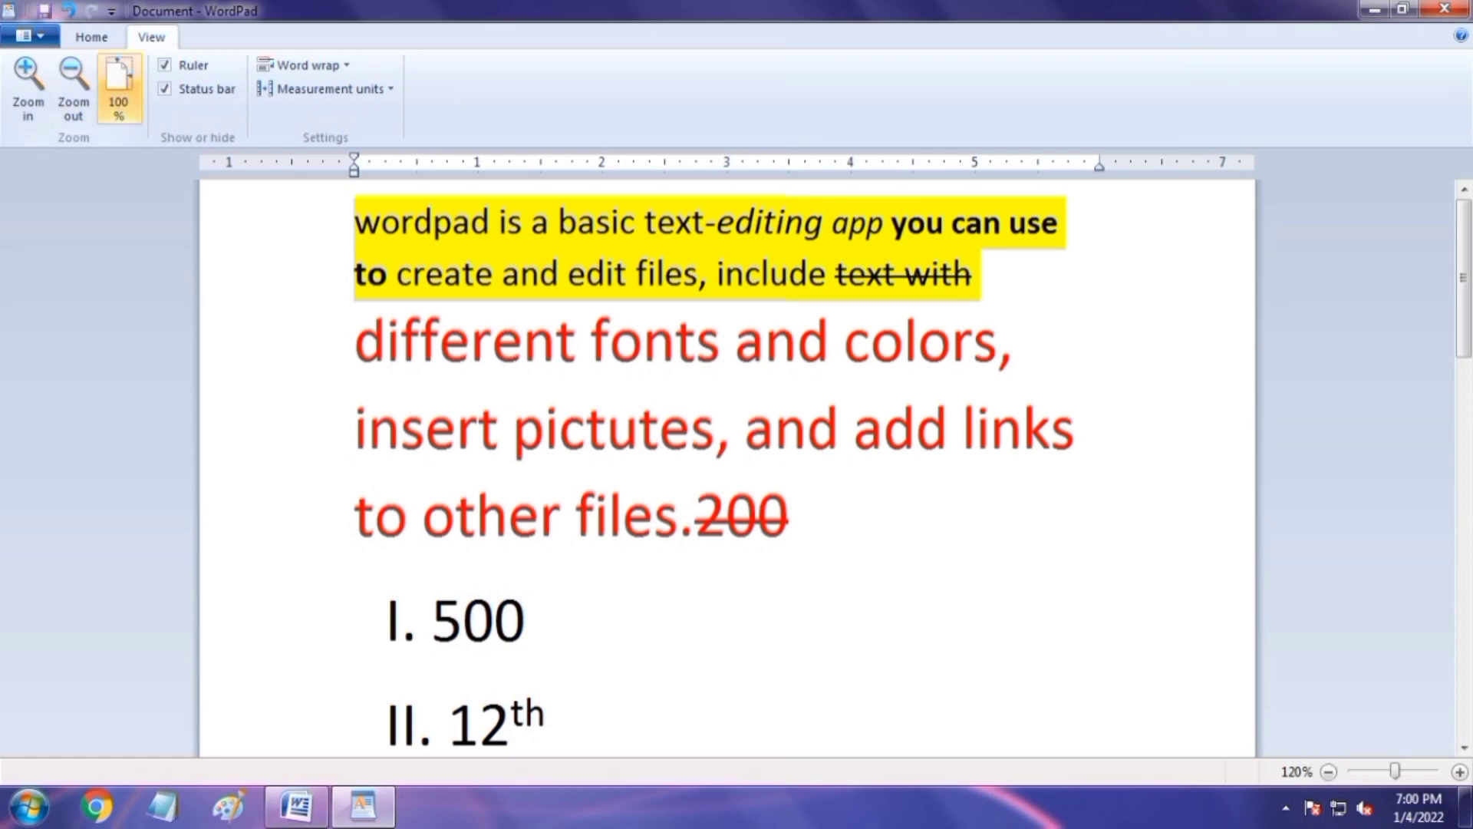
left_click(119, 91)
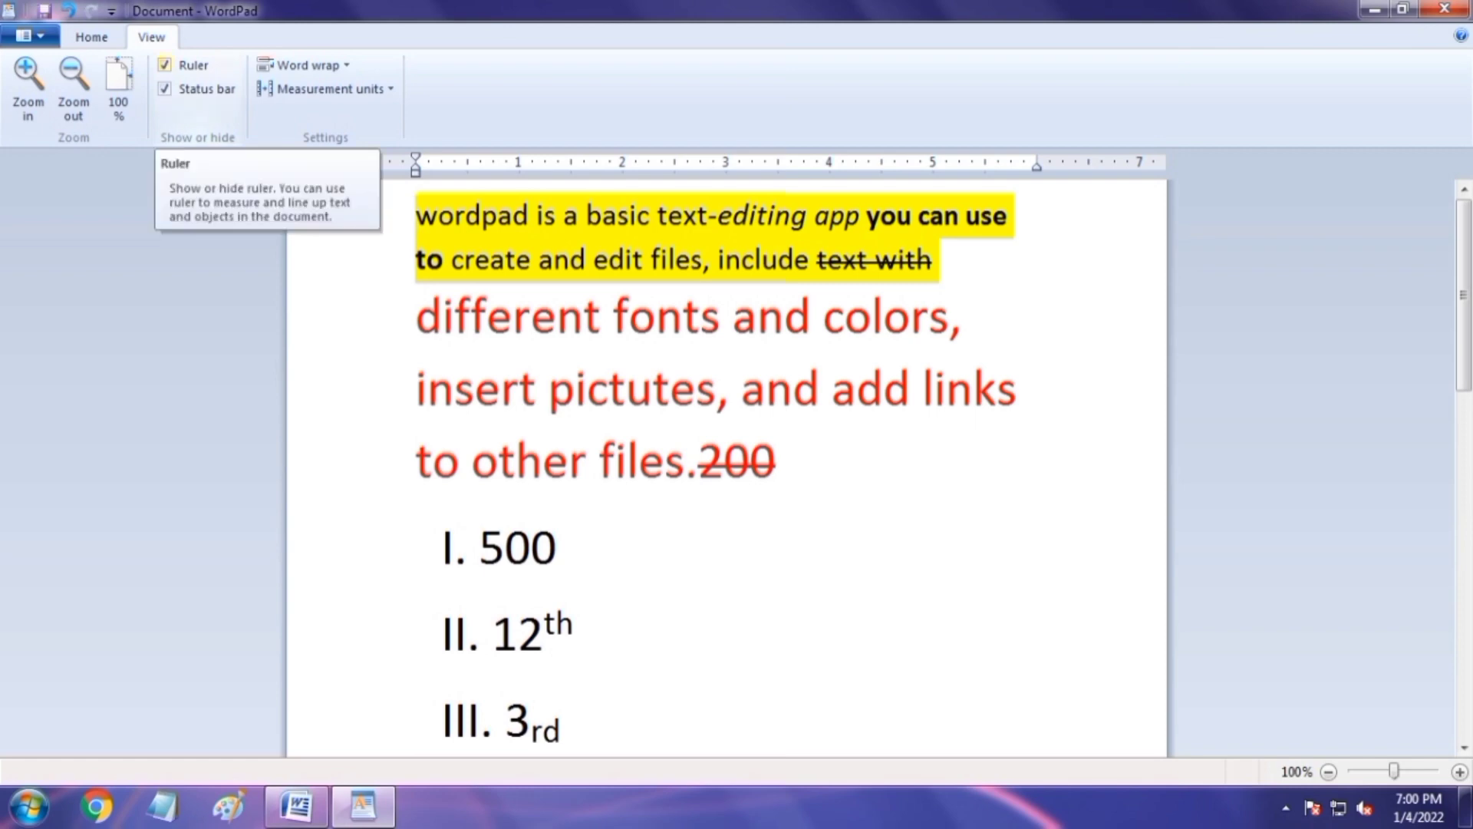
left_click(164, 65)
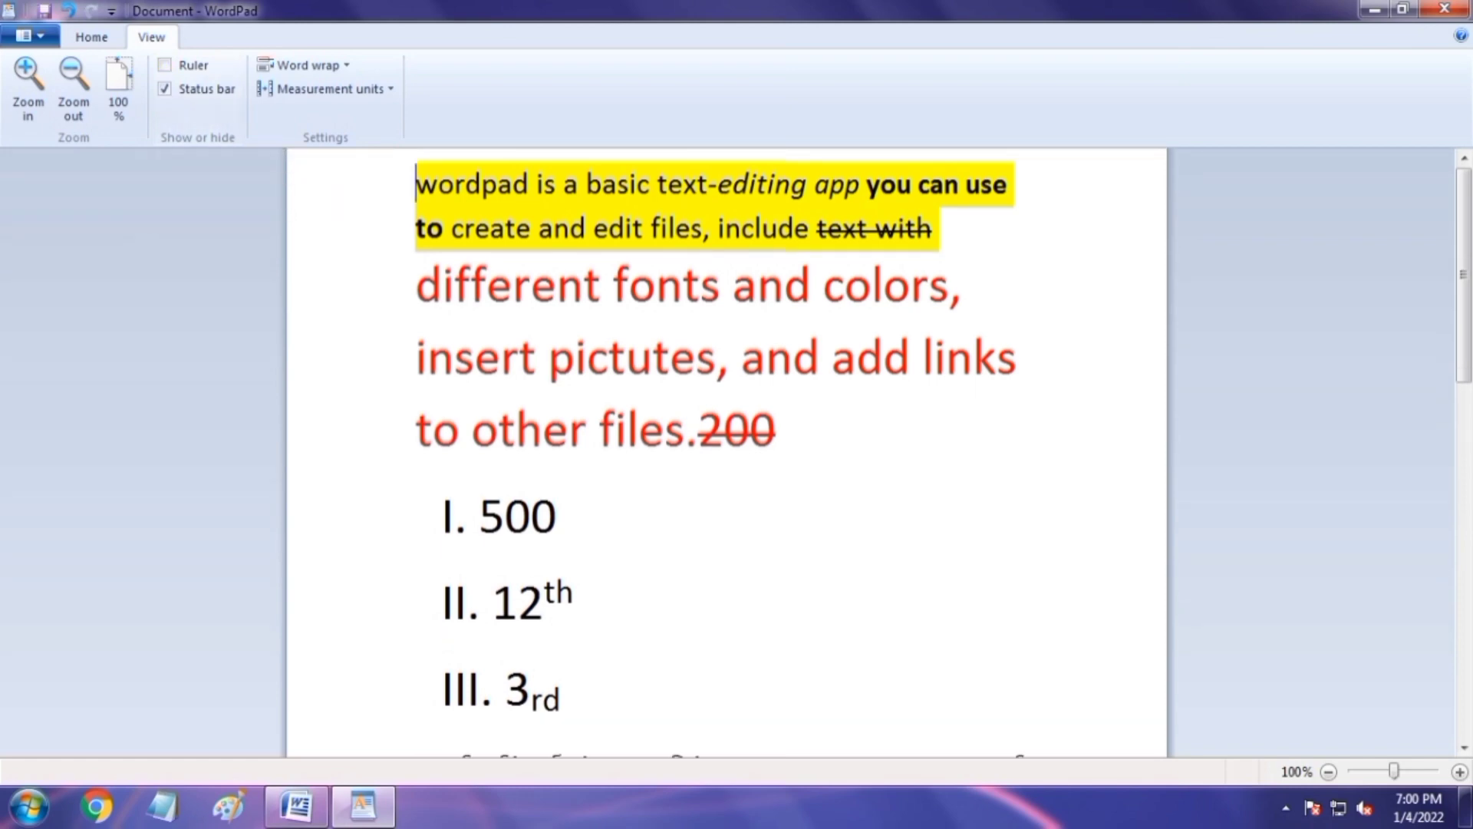
left_click(164, 65)
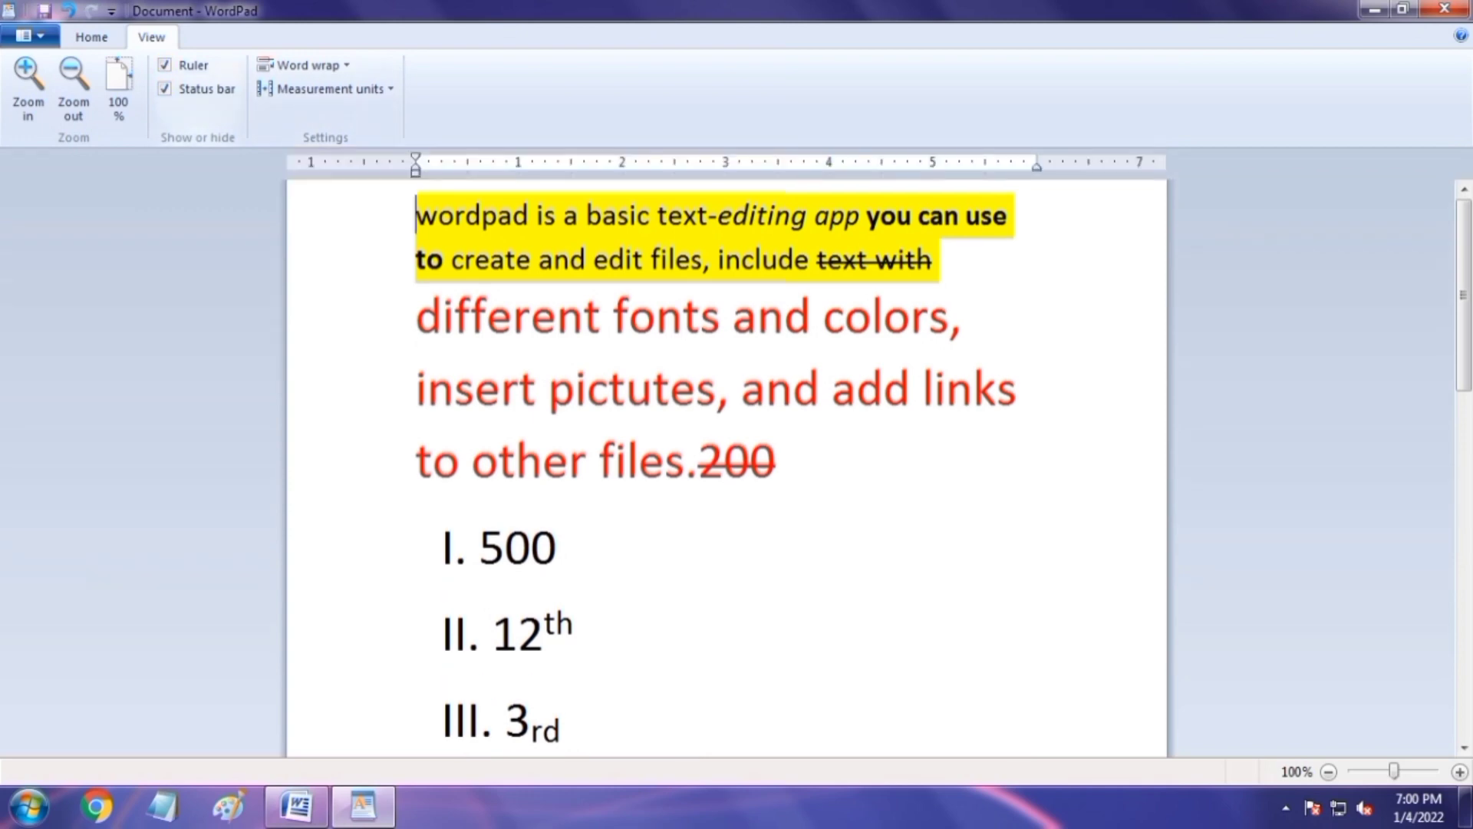
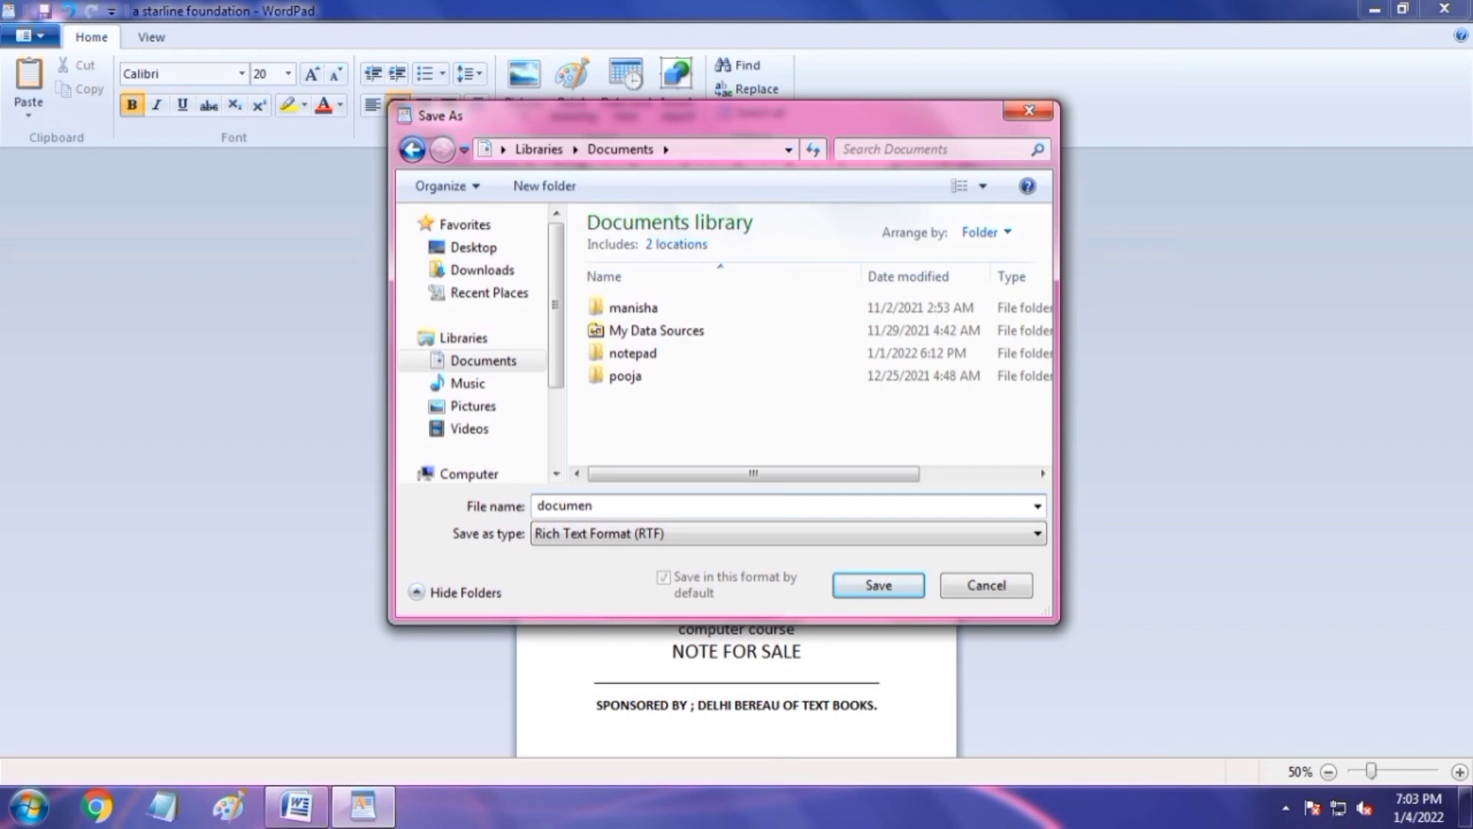
- Save the cover page document as "documents 1" in Rich Text Format and start a new blank document
type("ts 1")
key("Return")
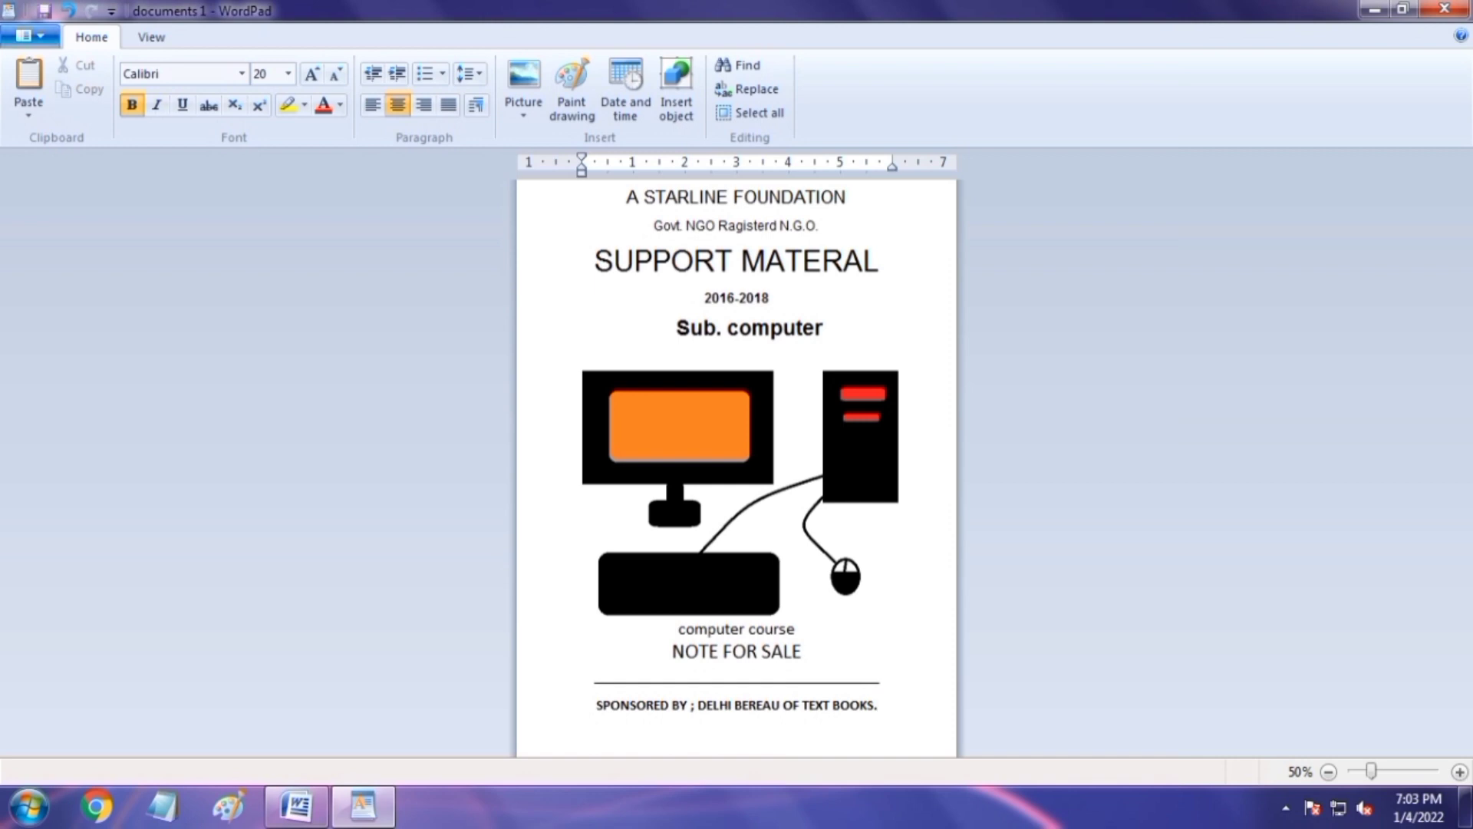
left_click(29, 35)
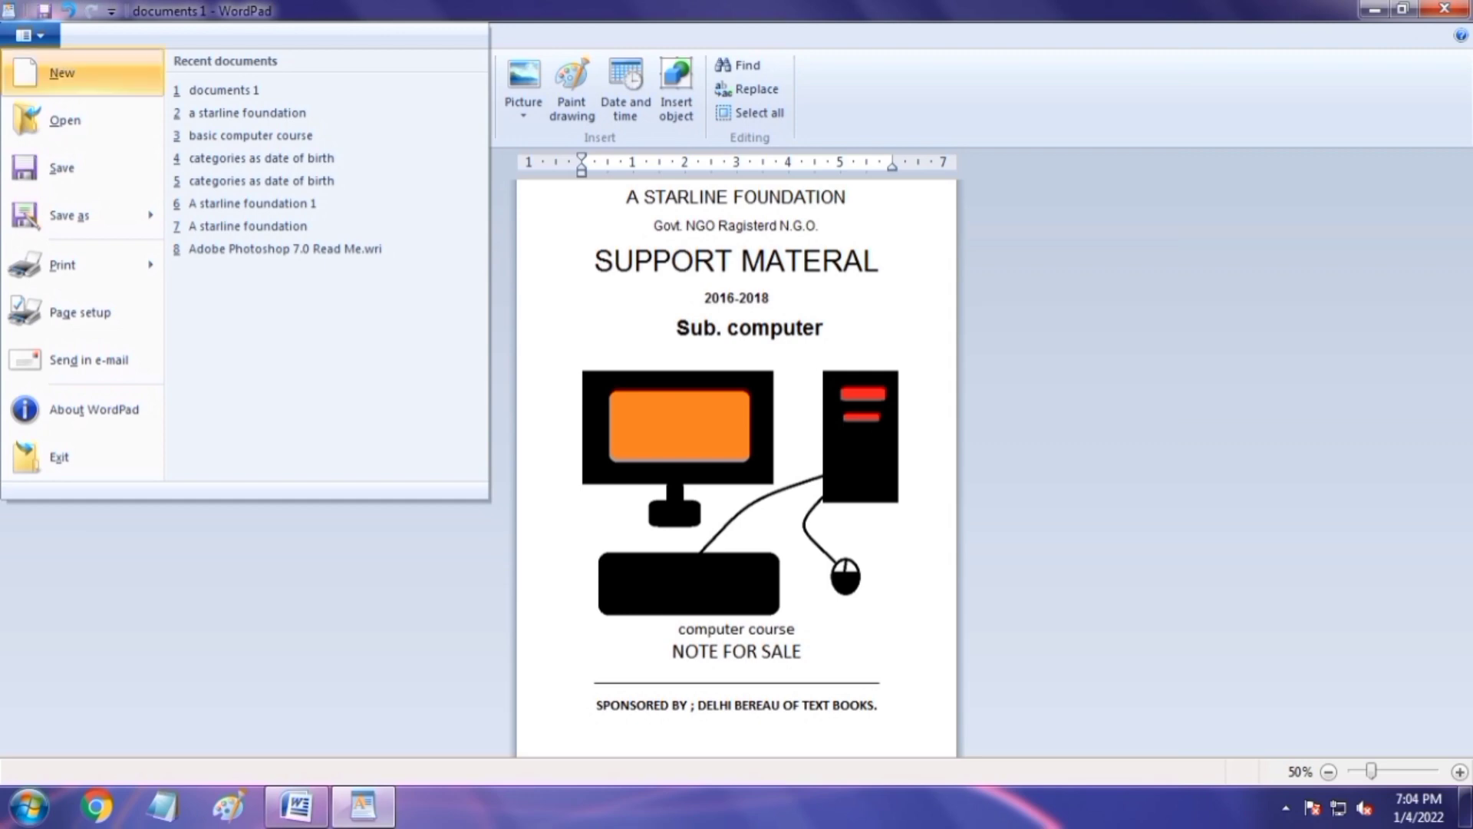
left_click(62, 76)
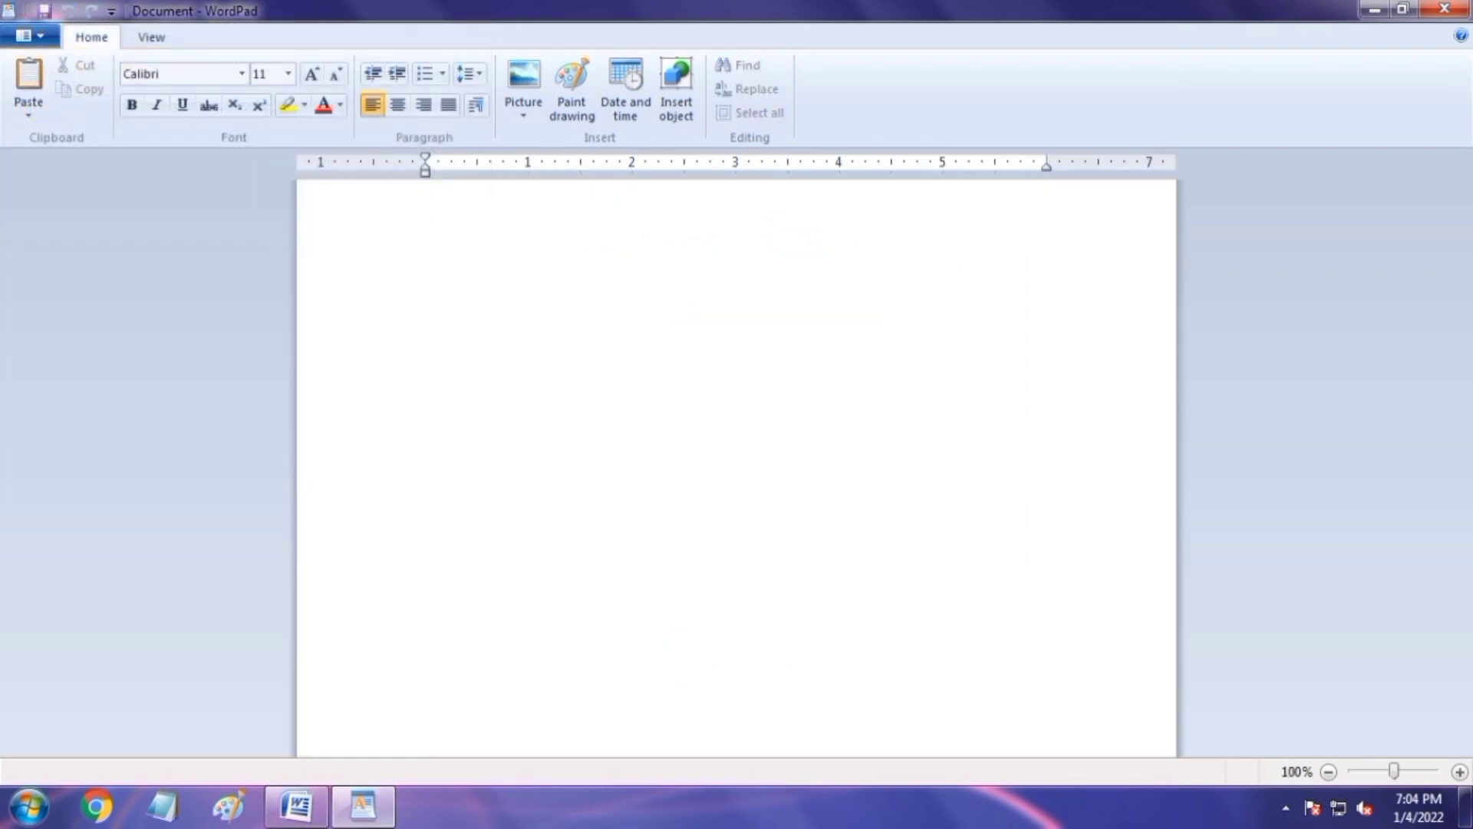
- Enter the trial text "gkjadjfldask" in the blank document and replace it with "wordpad"
type("gkjadjfldask")
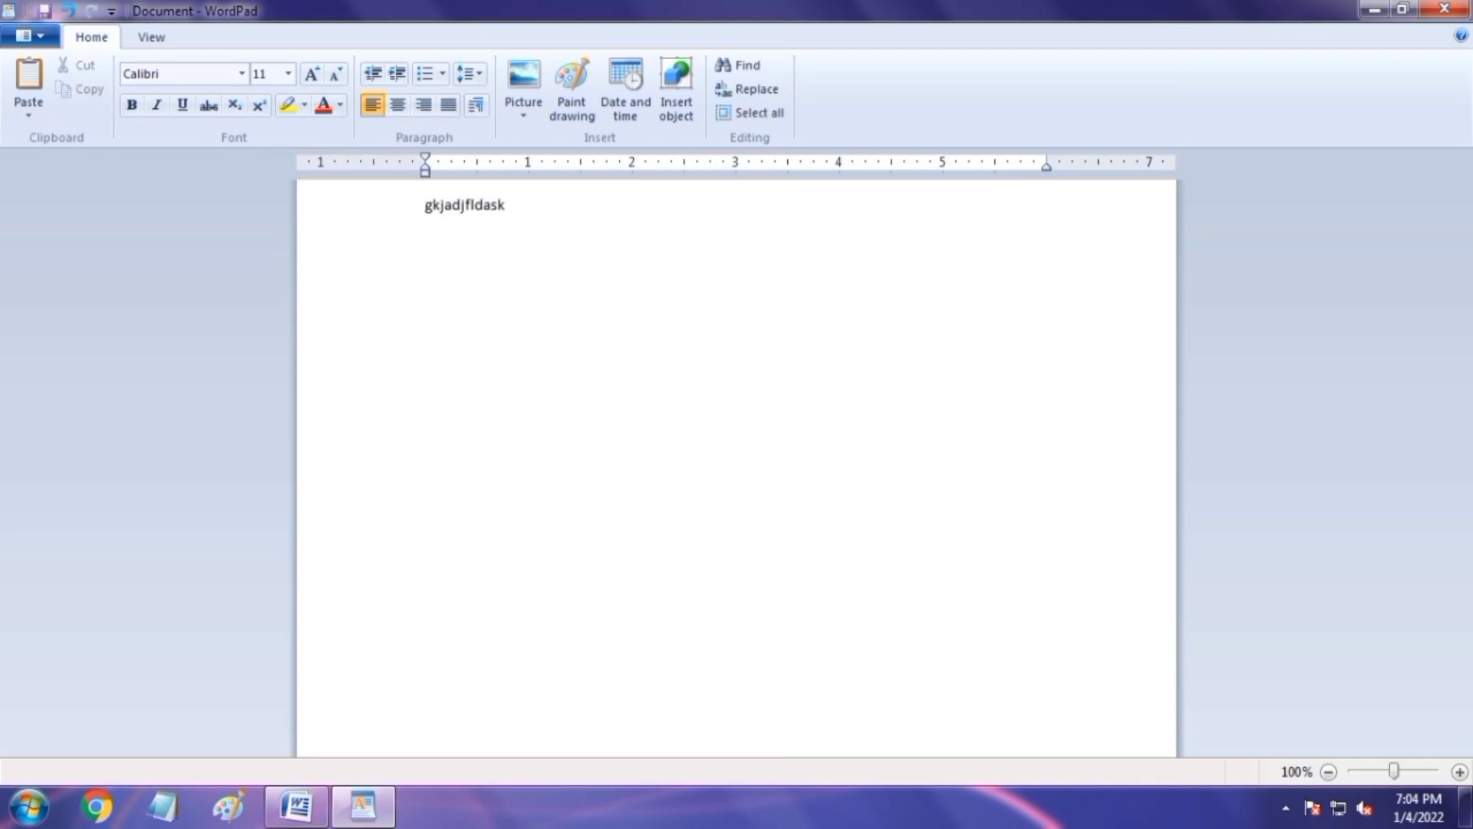
key("BackSpace")
key("BackSpace")
key("BackSpace")
key("BackSpace")
key("BackSpace")
key("BackSpace")
key("BackSpace")
key("BackSpace")
key("BackSpace")
key("BackSpace")
key("BackSpace")
key("BackSpace")
type("wordpad")
- Open the saved file "documents 1" from the Documents library
left_click(31, 36)
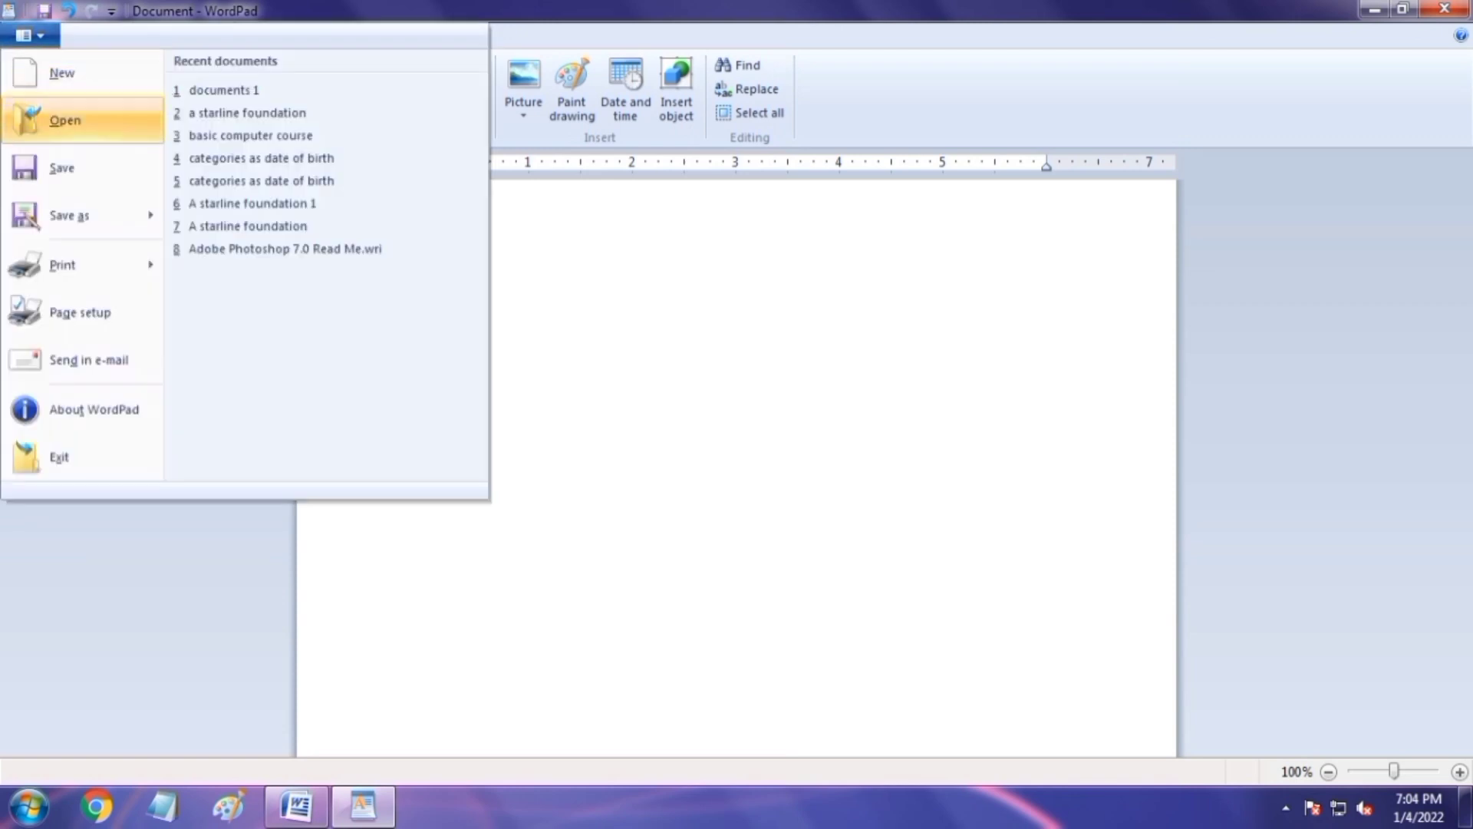
left_click(66, 121)
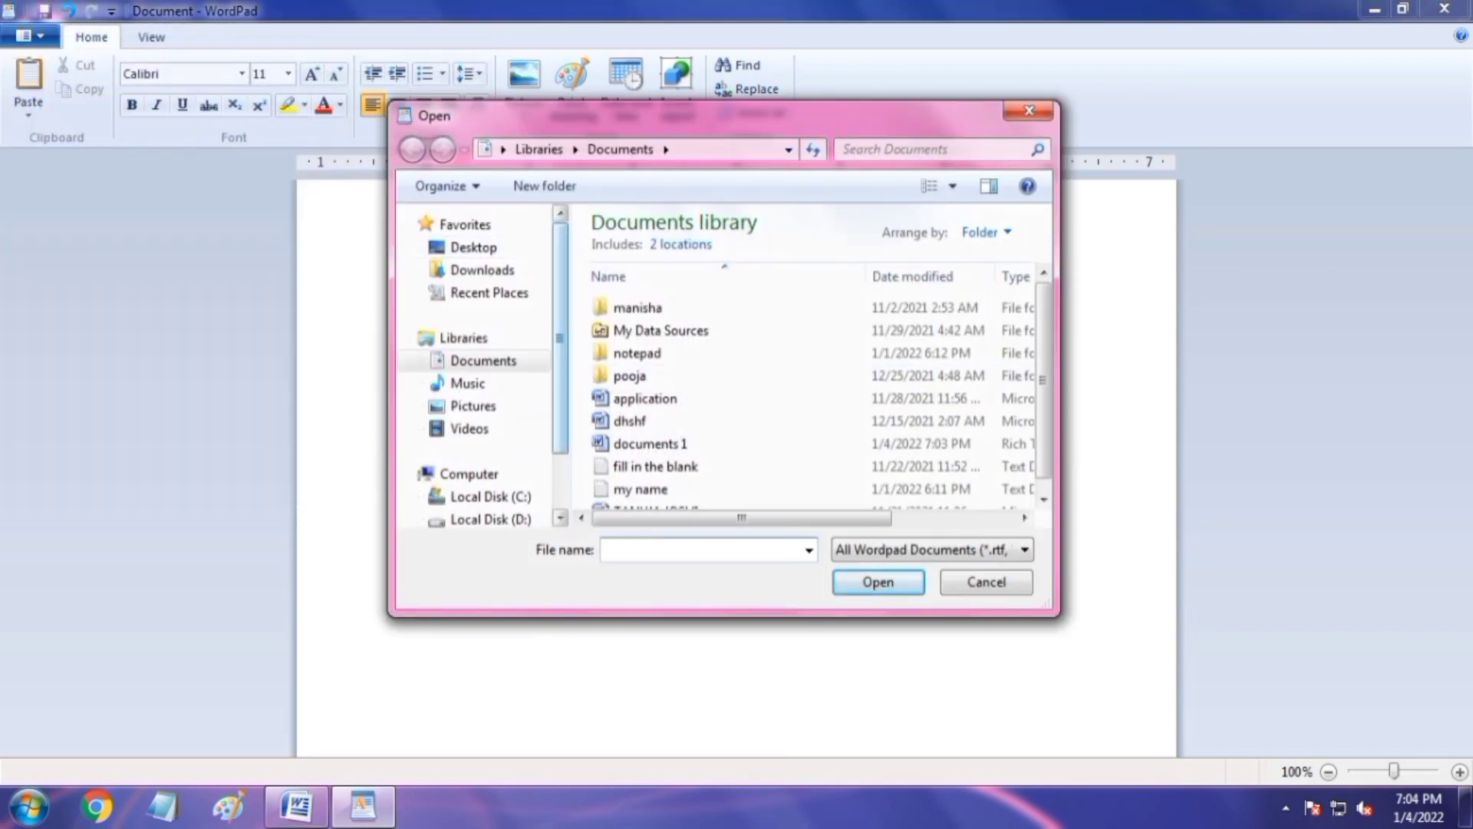
left_click_drag(560, 357, 560, 376)
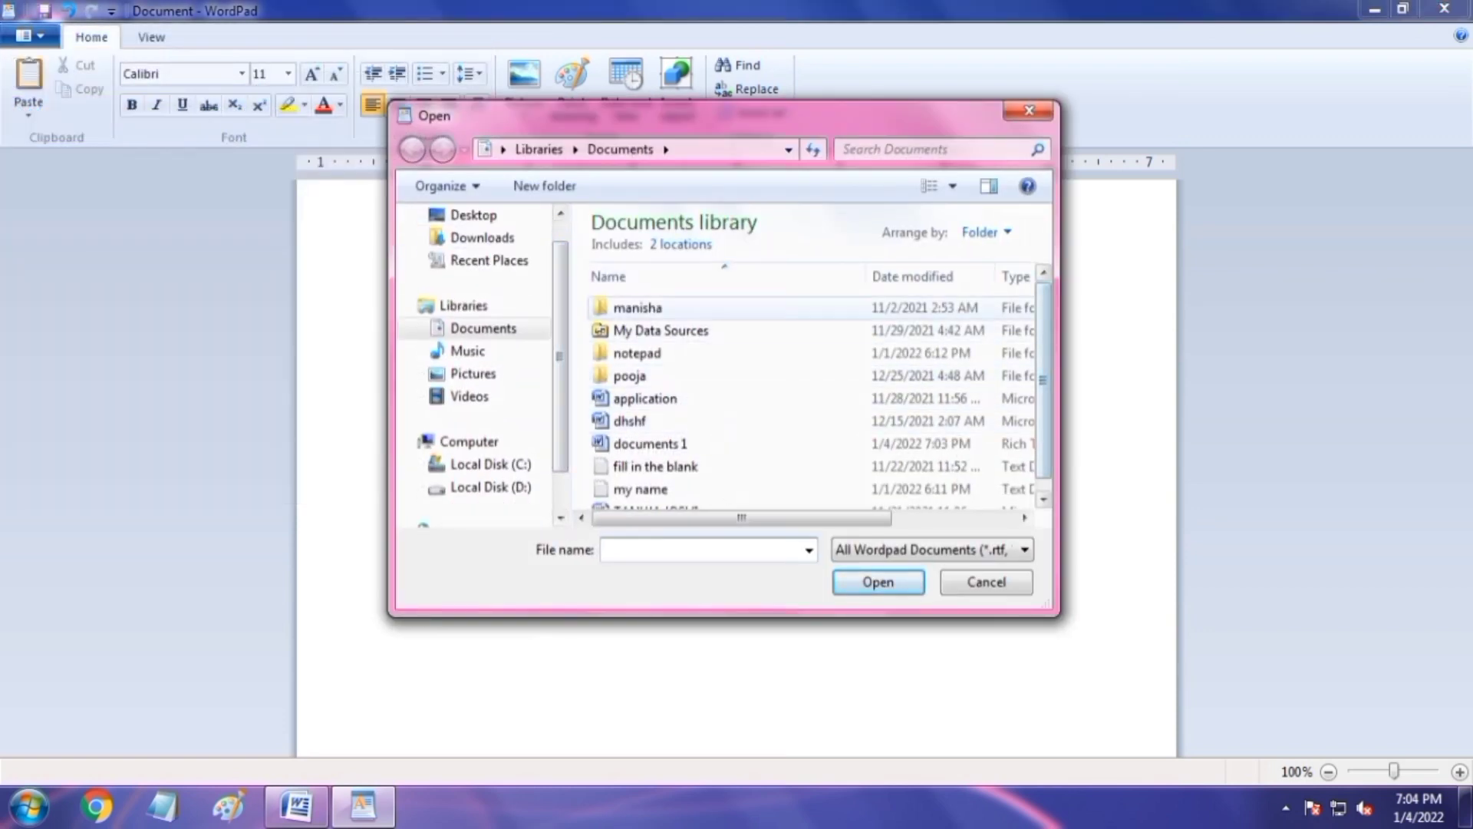
scroll(690, 428, "down", 1)
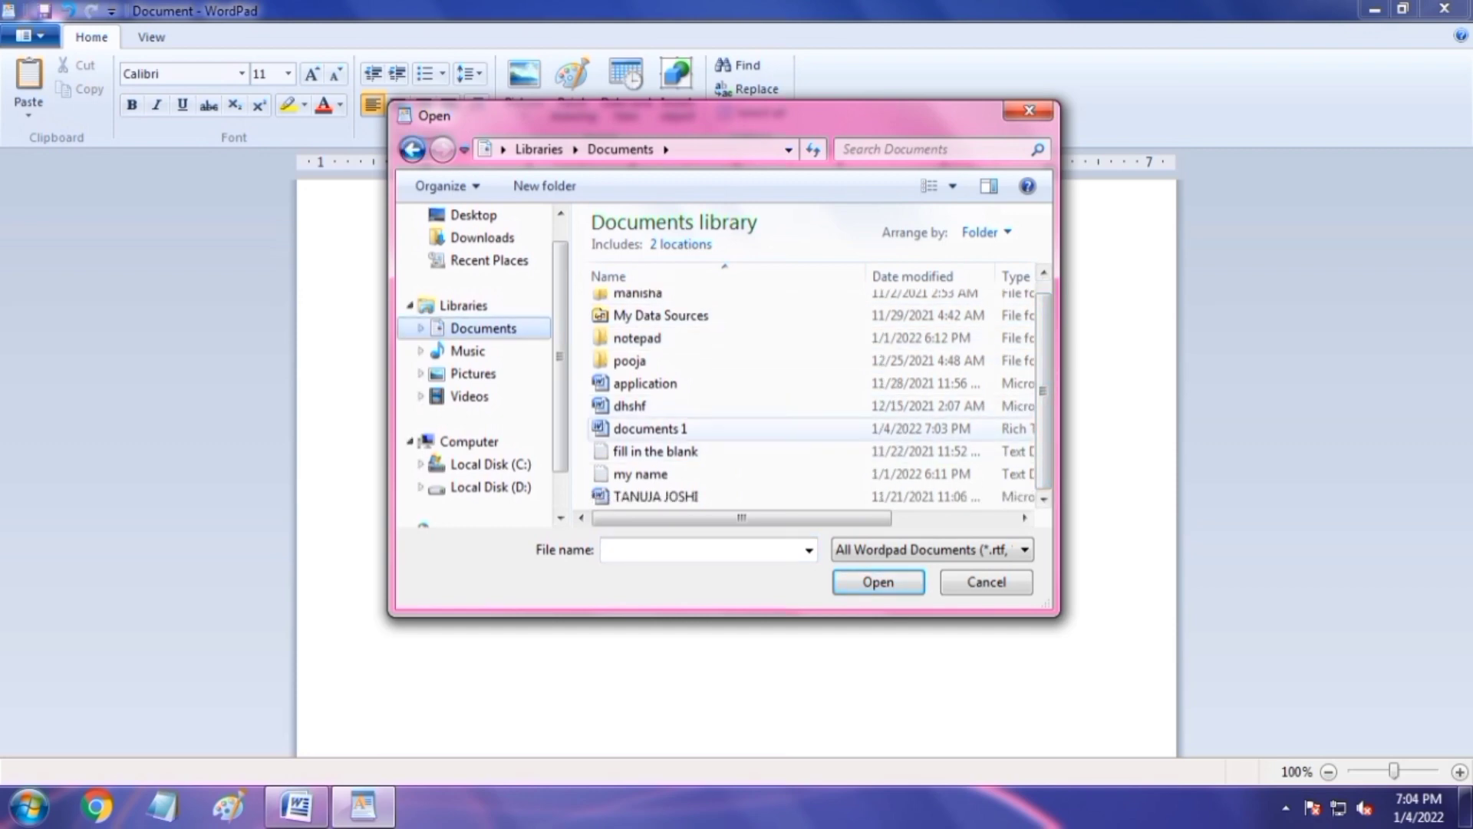
left_click(650, 428)
left_click(878, 582)
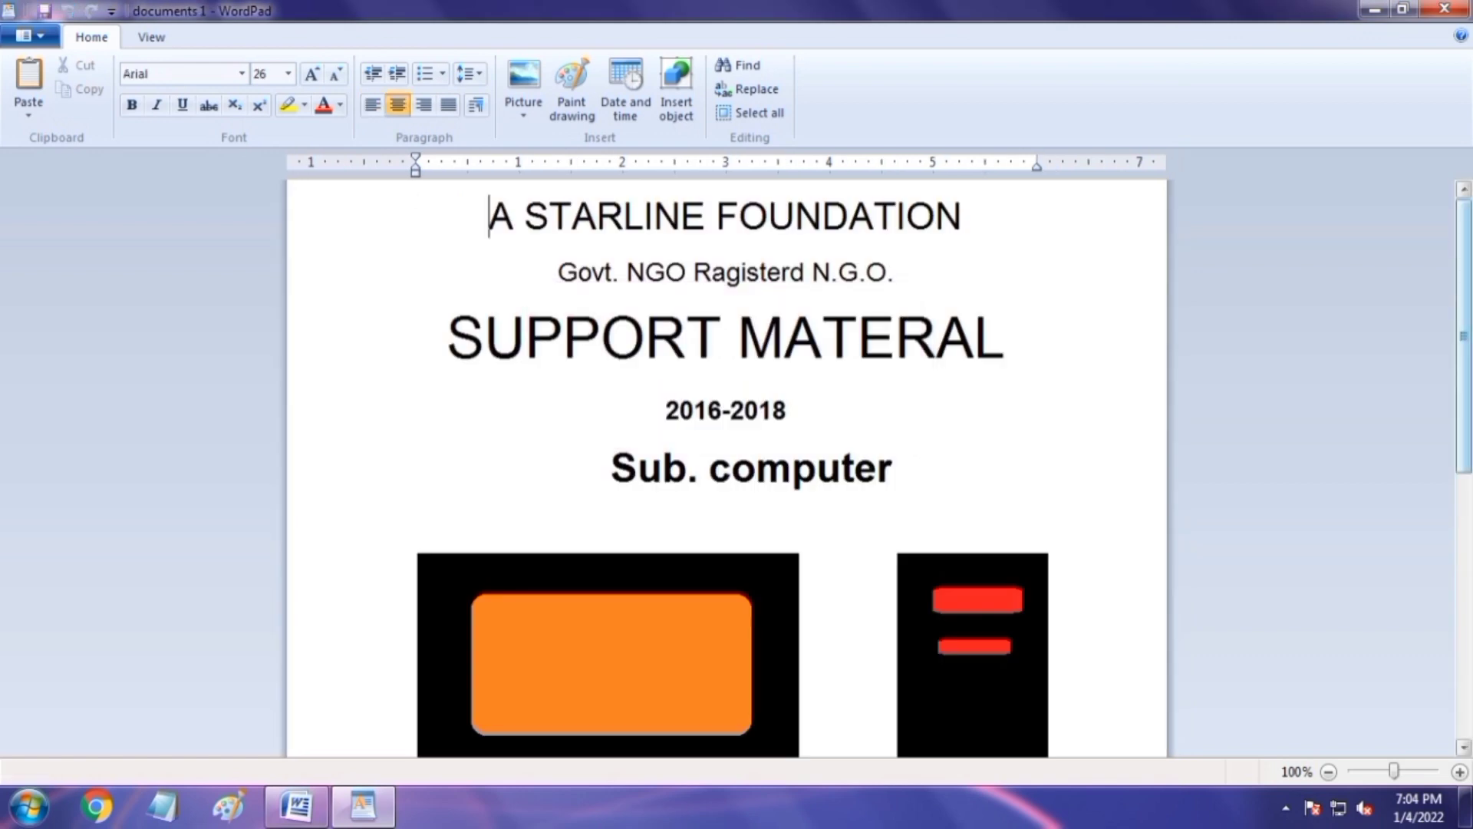
- Look through the cover page and open its embedded computer drawing for editing in Paint
scroll(726, 476, "down", 5)
scroll(726, 468, "down", 3)
scroll(726, 468, "up", 11)
scroll(726, 468, "down", 3)
scroll(726, 468, "down", 5)
scroll(726, 468, "up", 4)
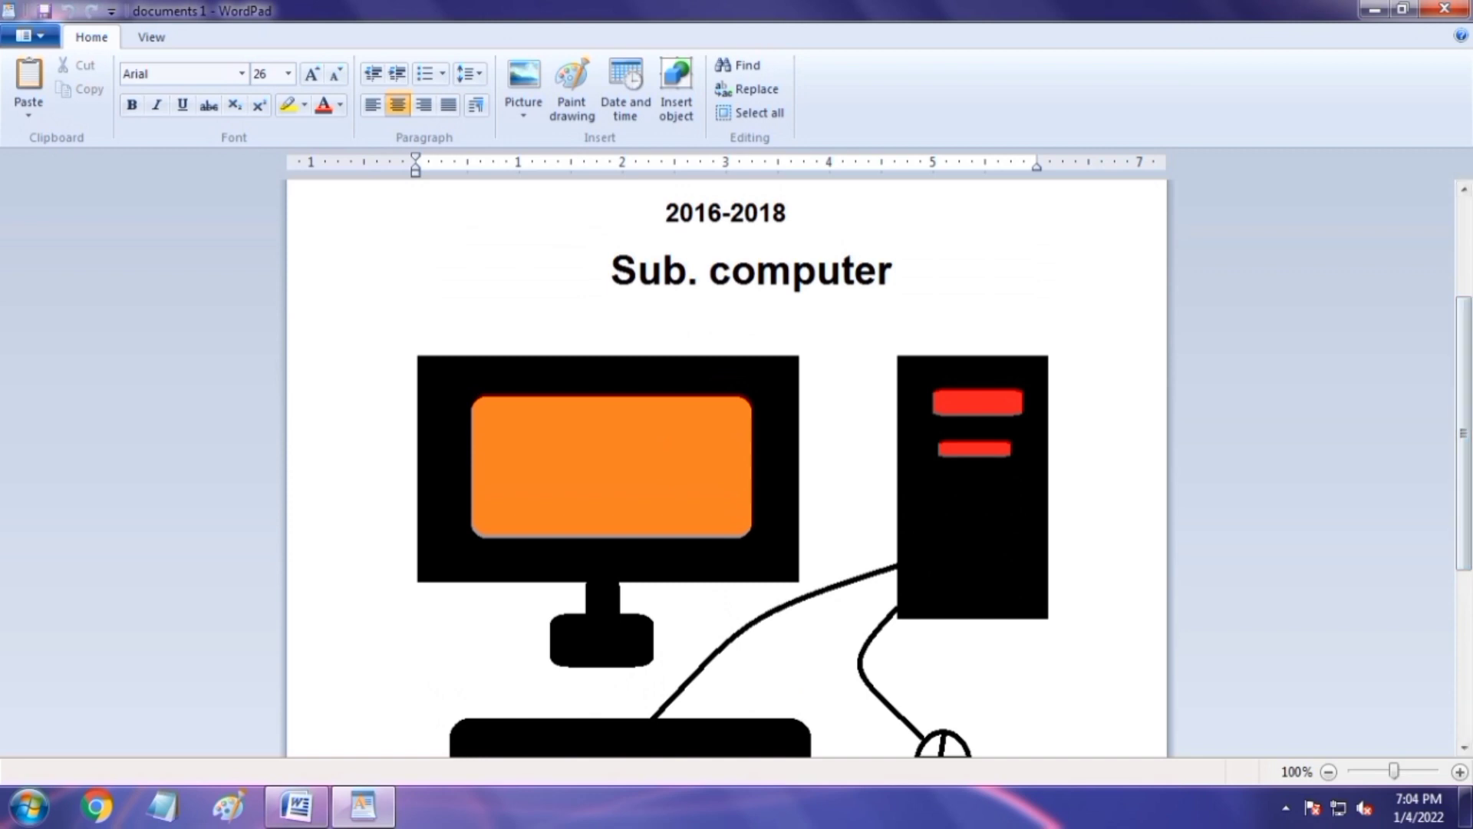
left_click(734, 537)
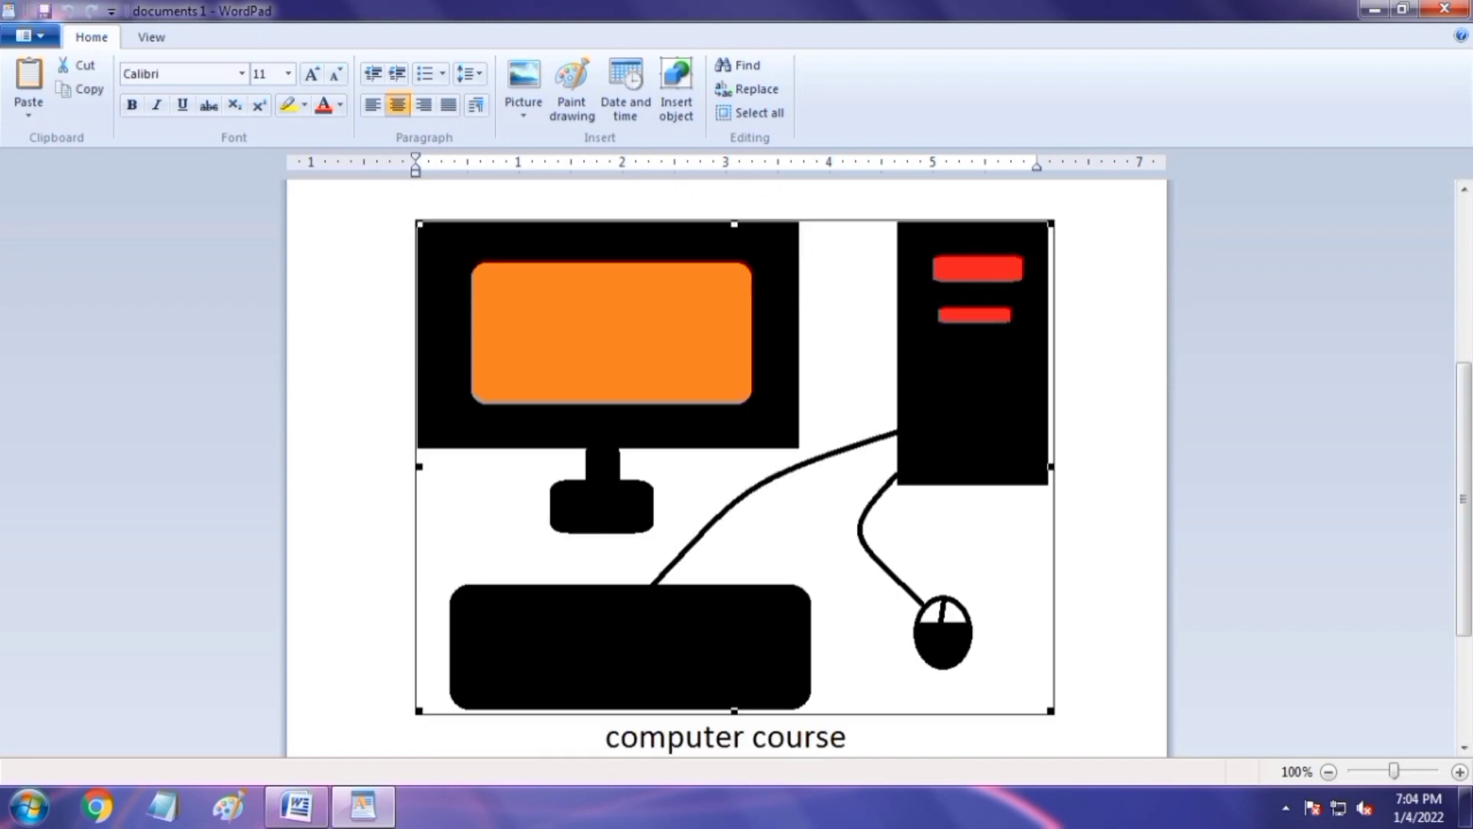
double_click(783, 399)
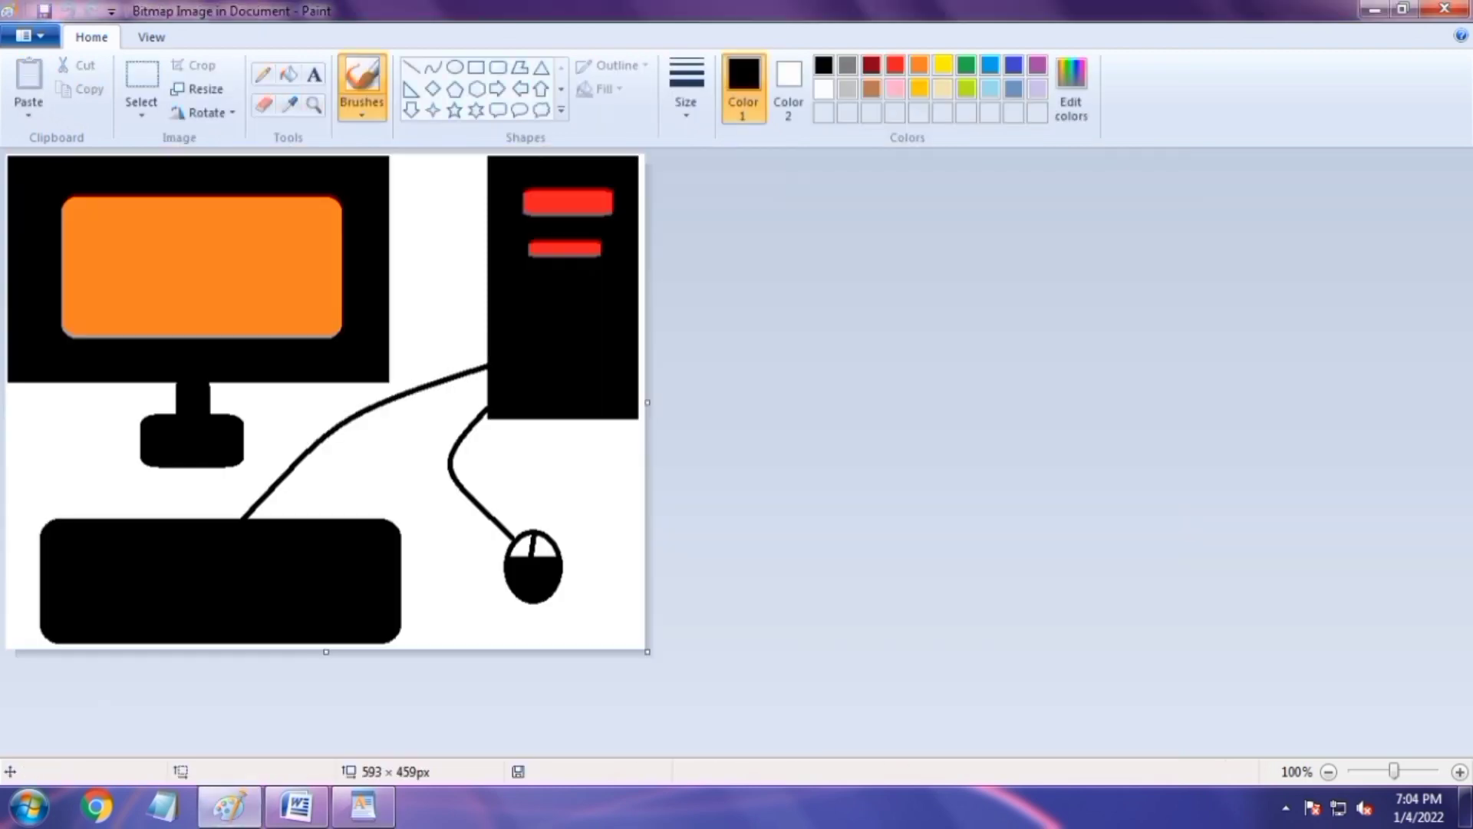
- Fill the drawing's orange monitor screen with white, close Paint, and place the cursor in the "2016-2018" line
left_click(289, 73)
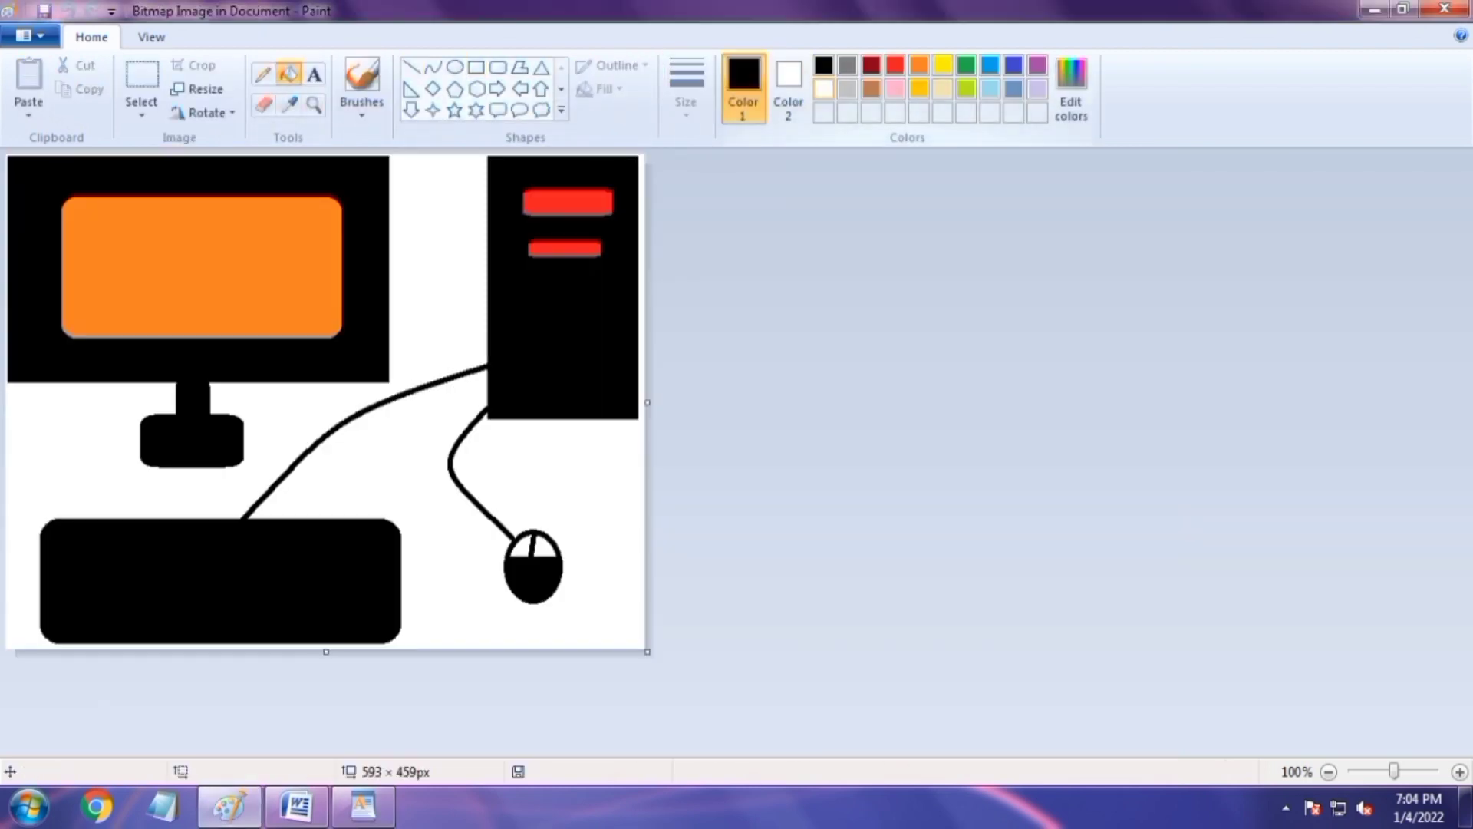
left_click(823, 88)
left_click(169, 211)
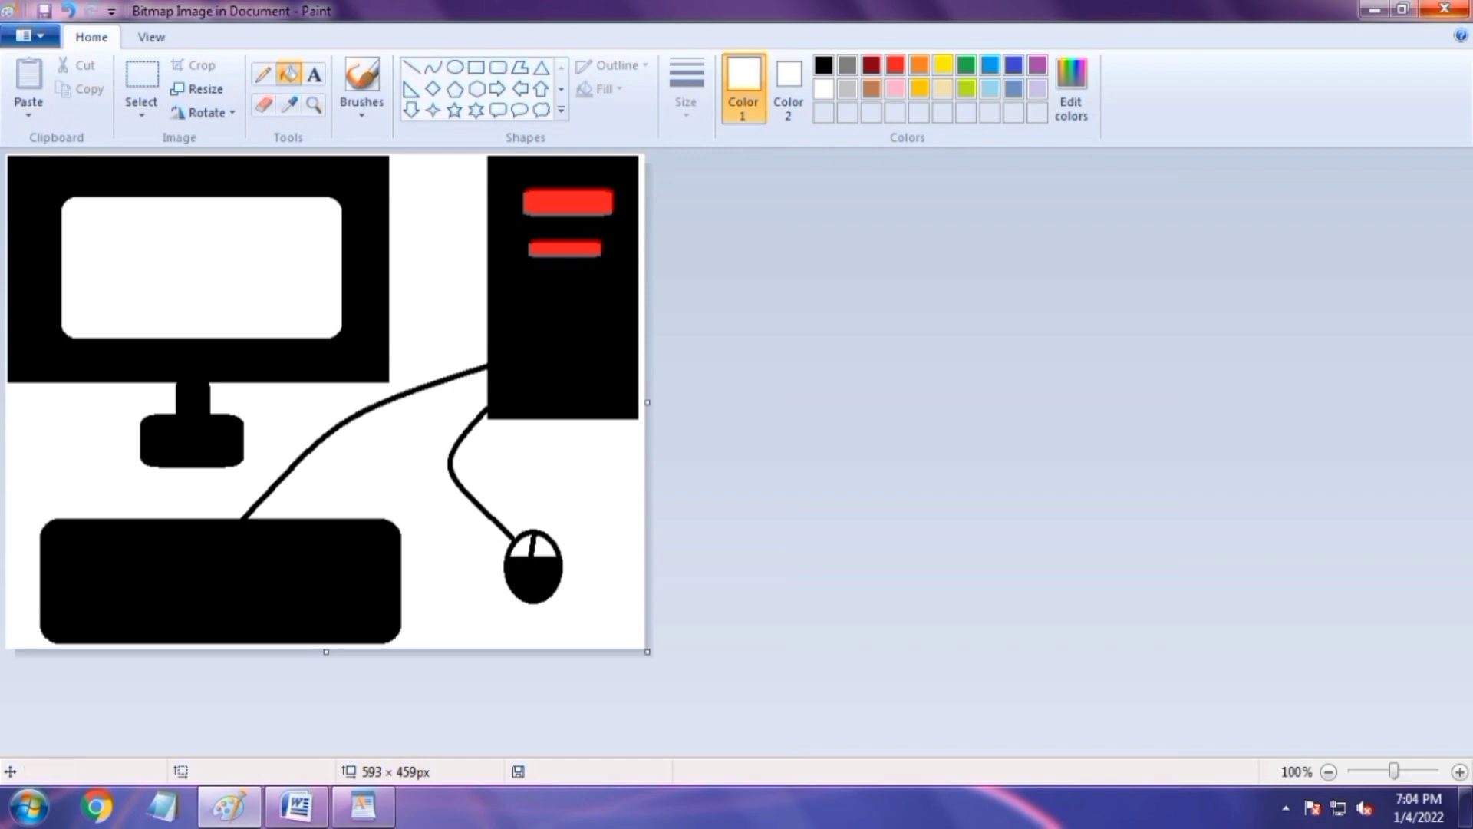
left_click(1445, 9)
left_click_drag(1464, 498, 1464, 336)
left_click(707, 411)
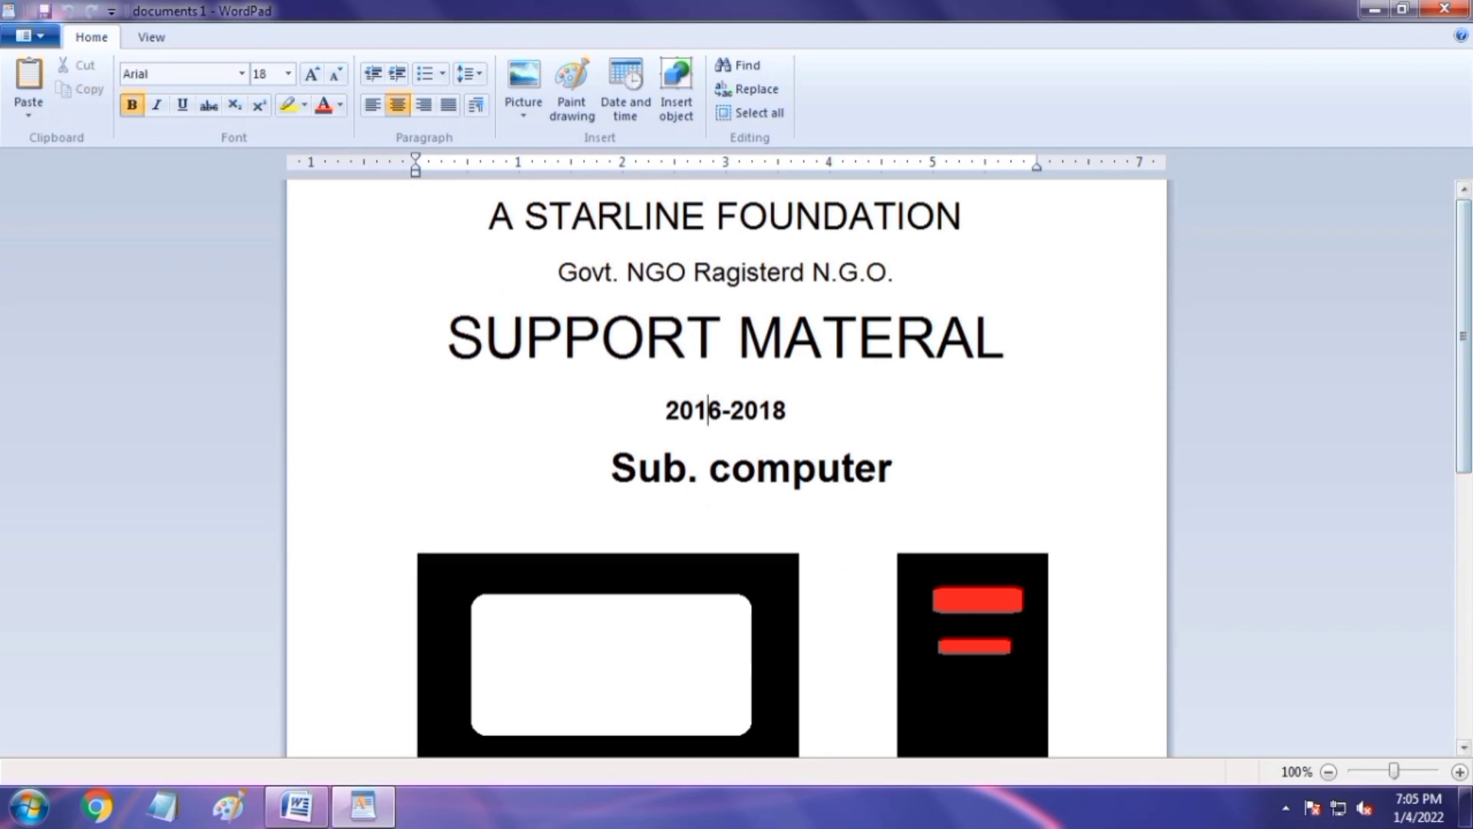
- View the available formats for saving a copy, open the Save As dialog, and dismiss it without saving
left_click(29, 35)
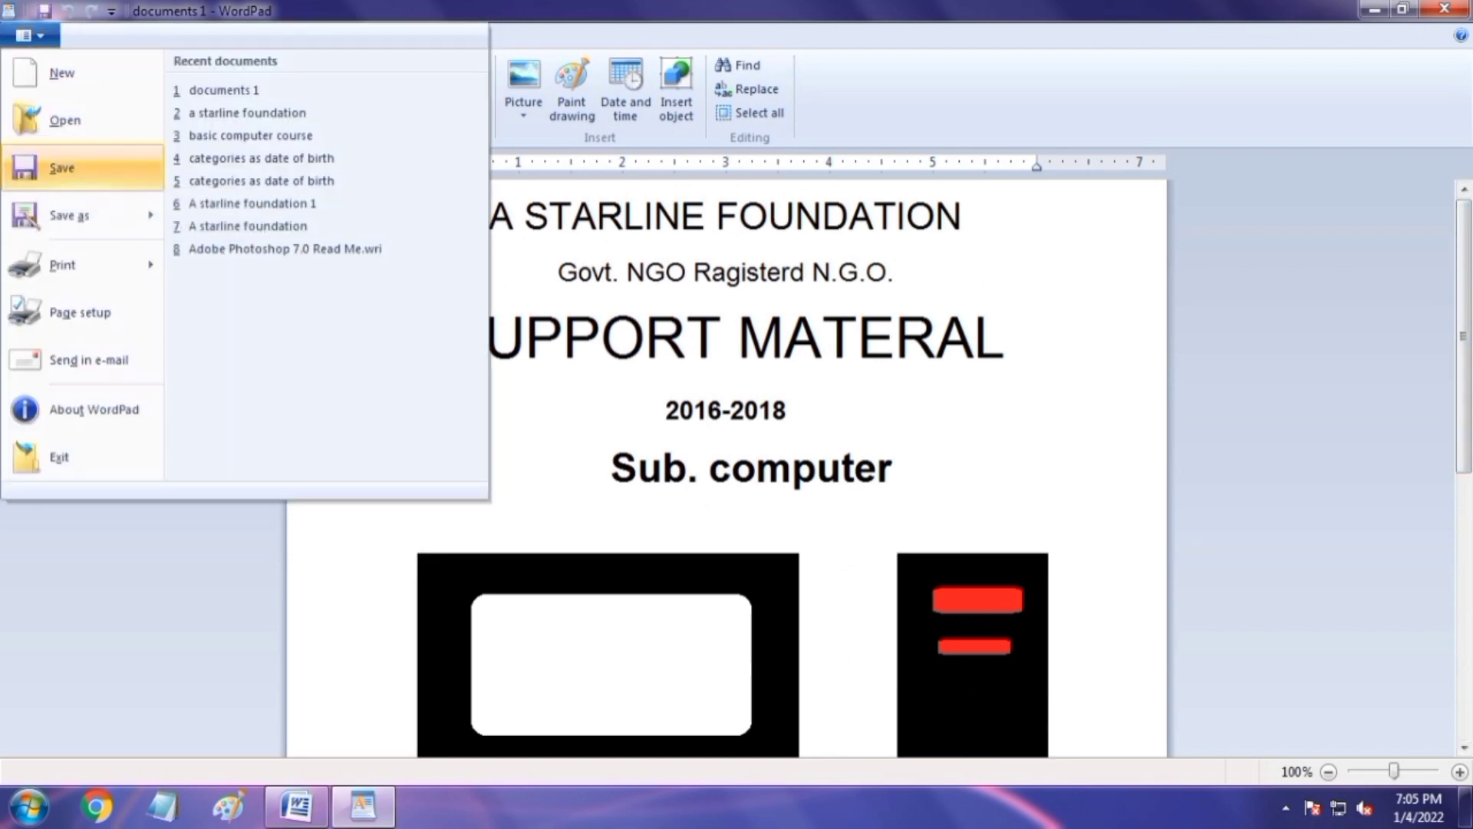
mouse_move(71, 215)
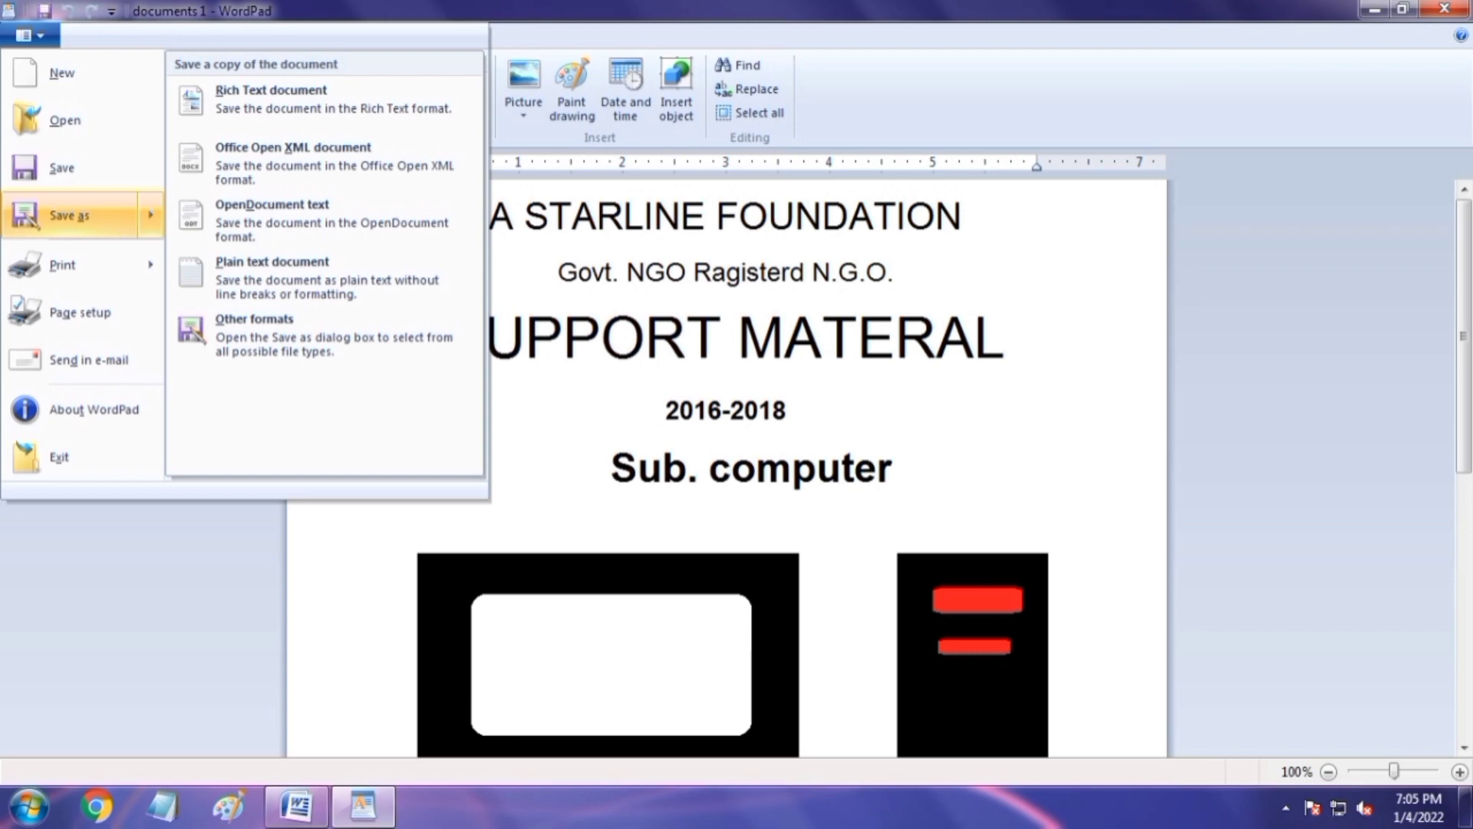
key("Return")
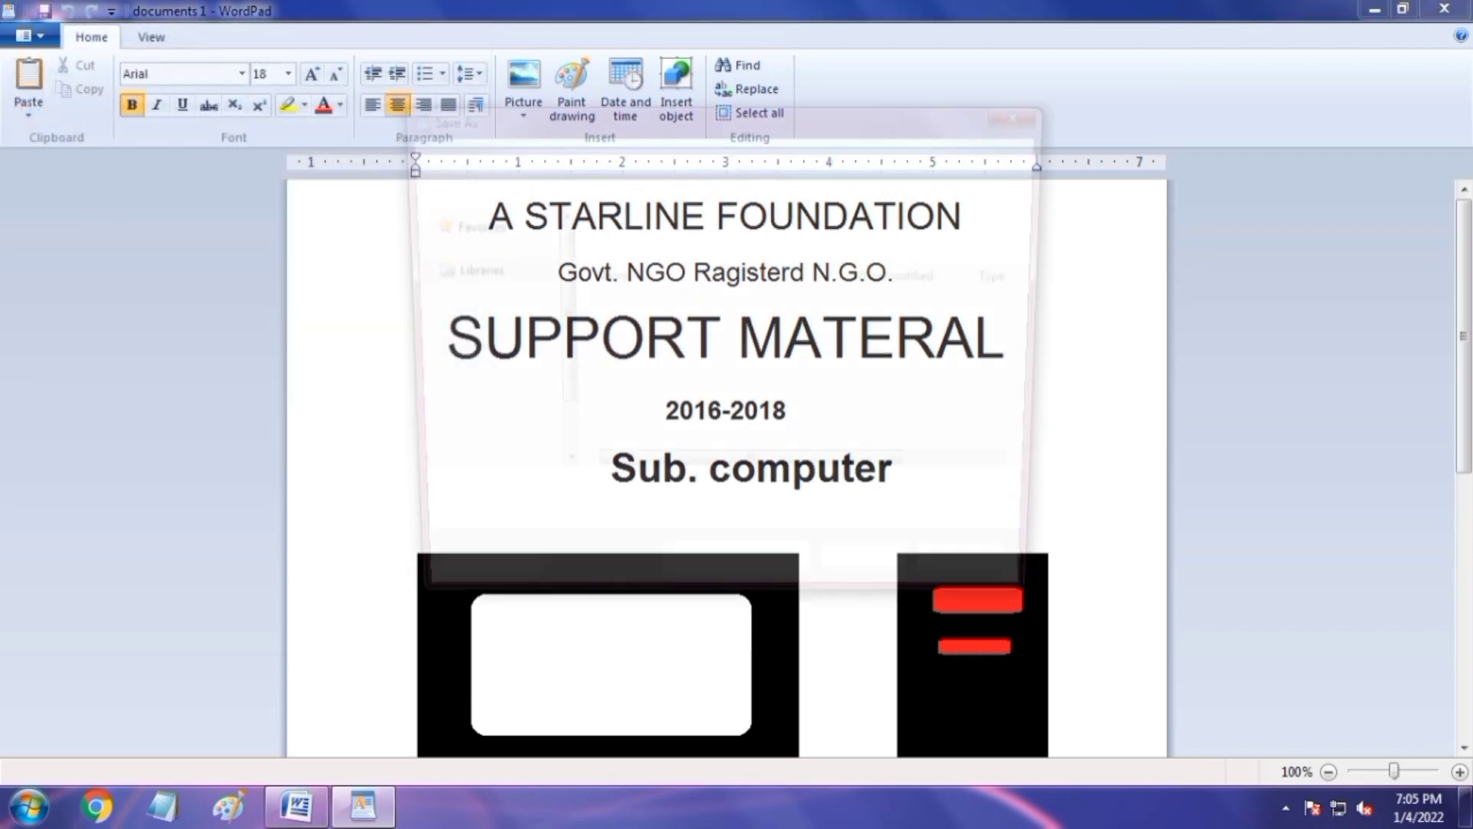
key("Escape")
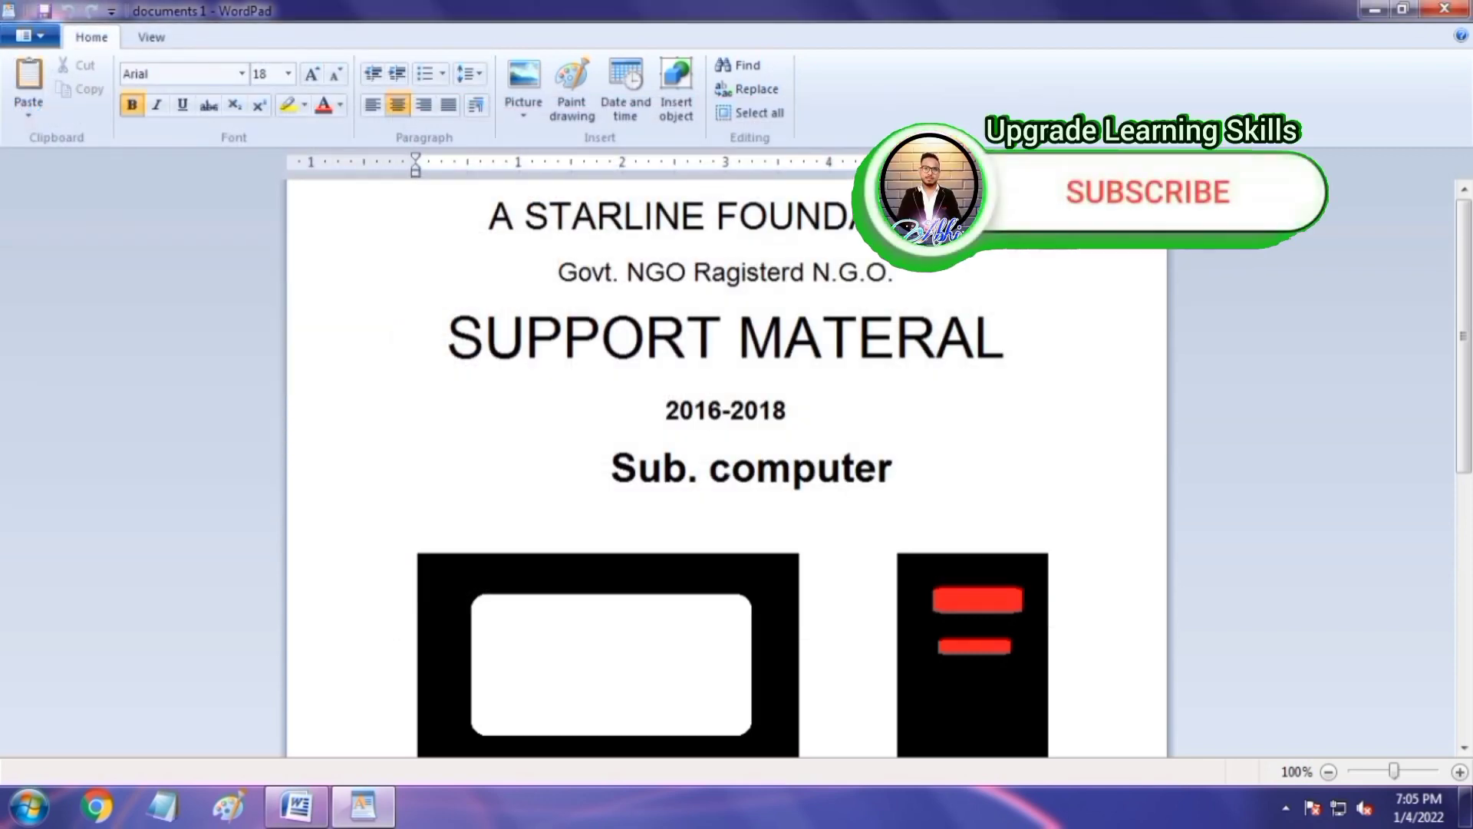
- View the print options, switch the page setup to Landscape, set it back to Portrait, and apply it
left_click(30, 36)
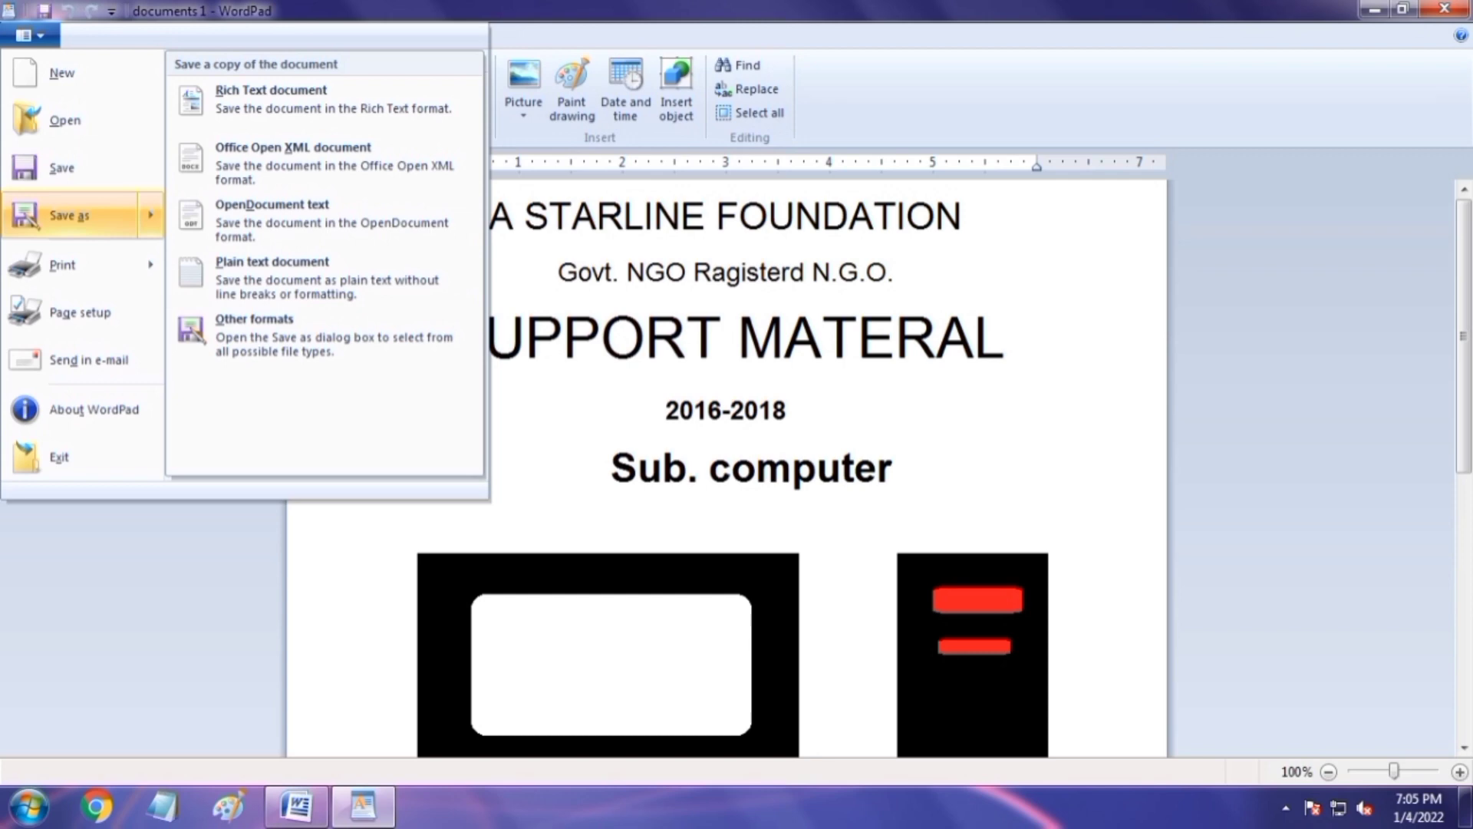
mouse_move(79, 265)
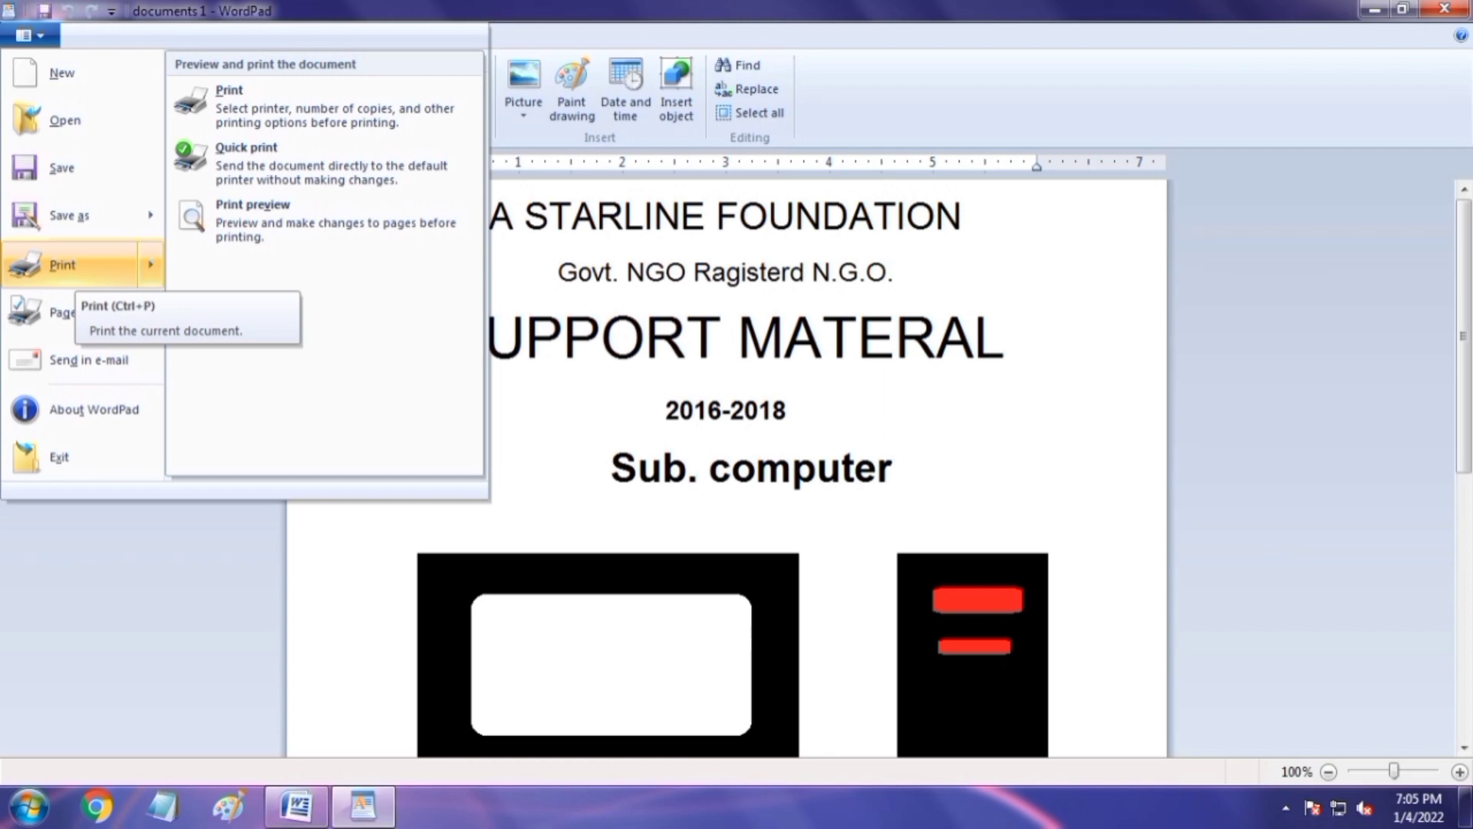
left_click(79, 312)
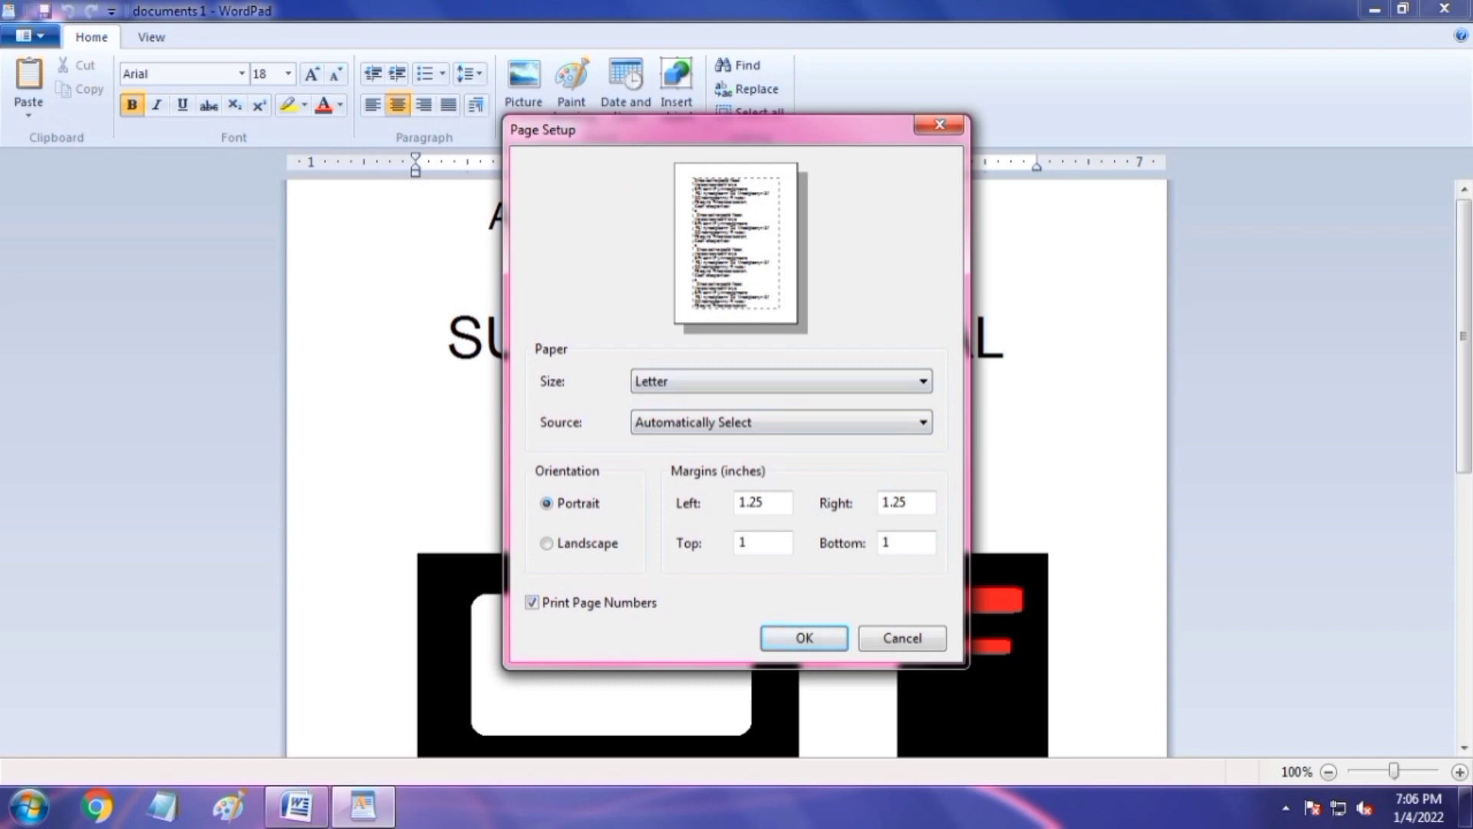
left_click(547, 543)
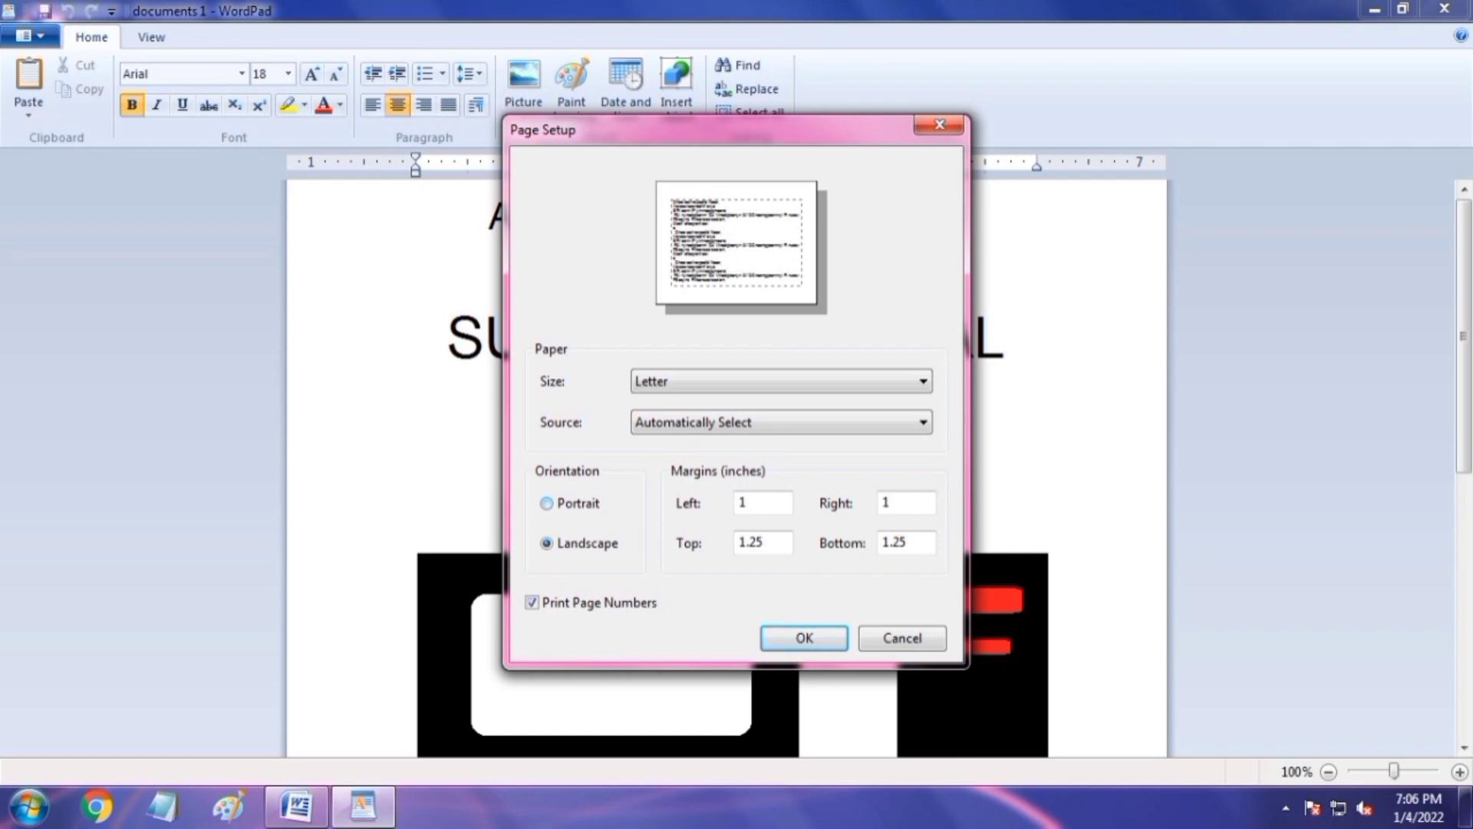
left_click(547, 504)
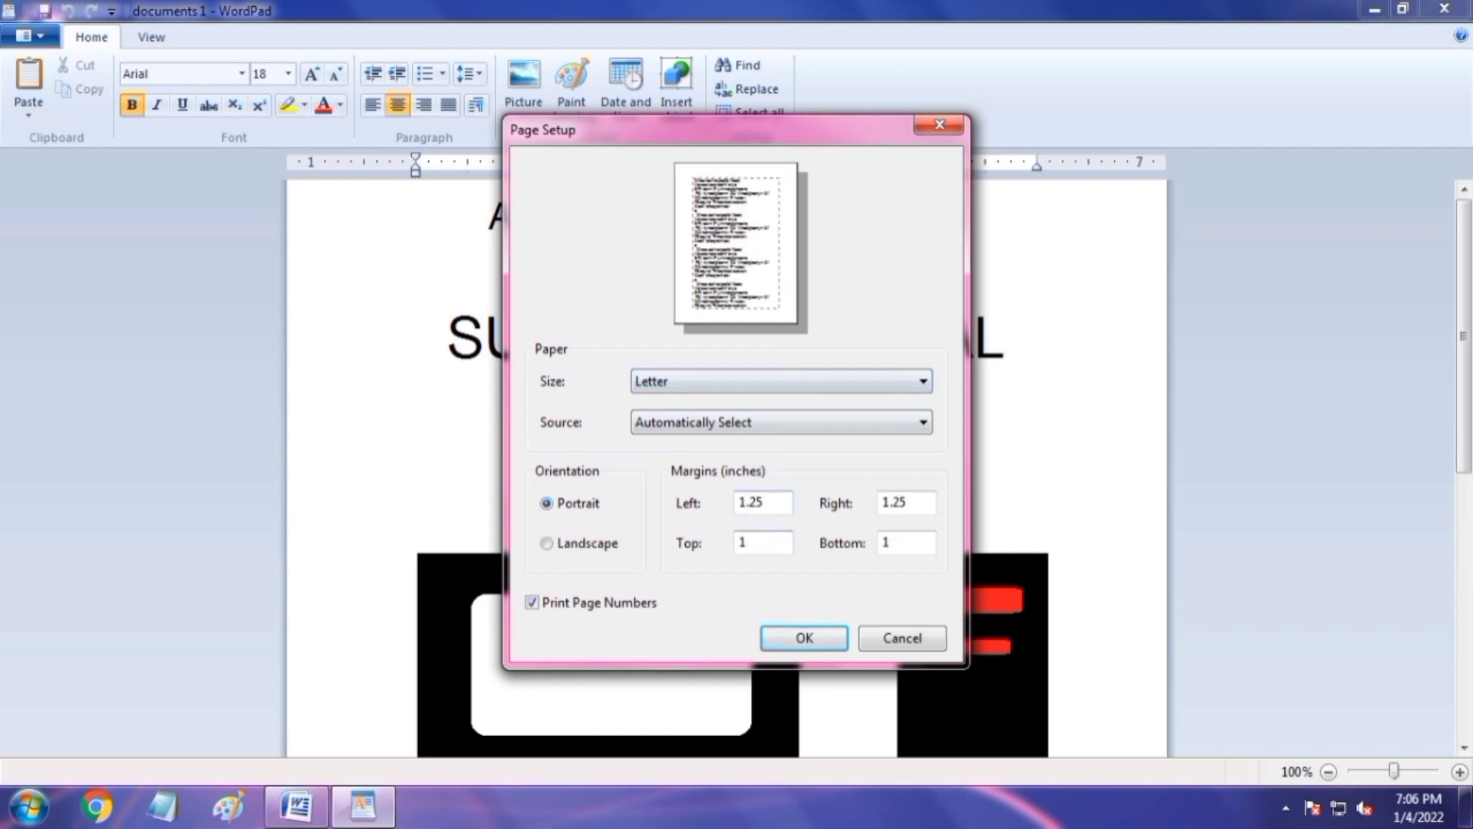
left_click(804, 637)
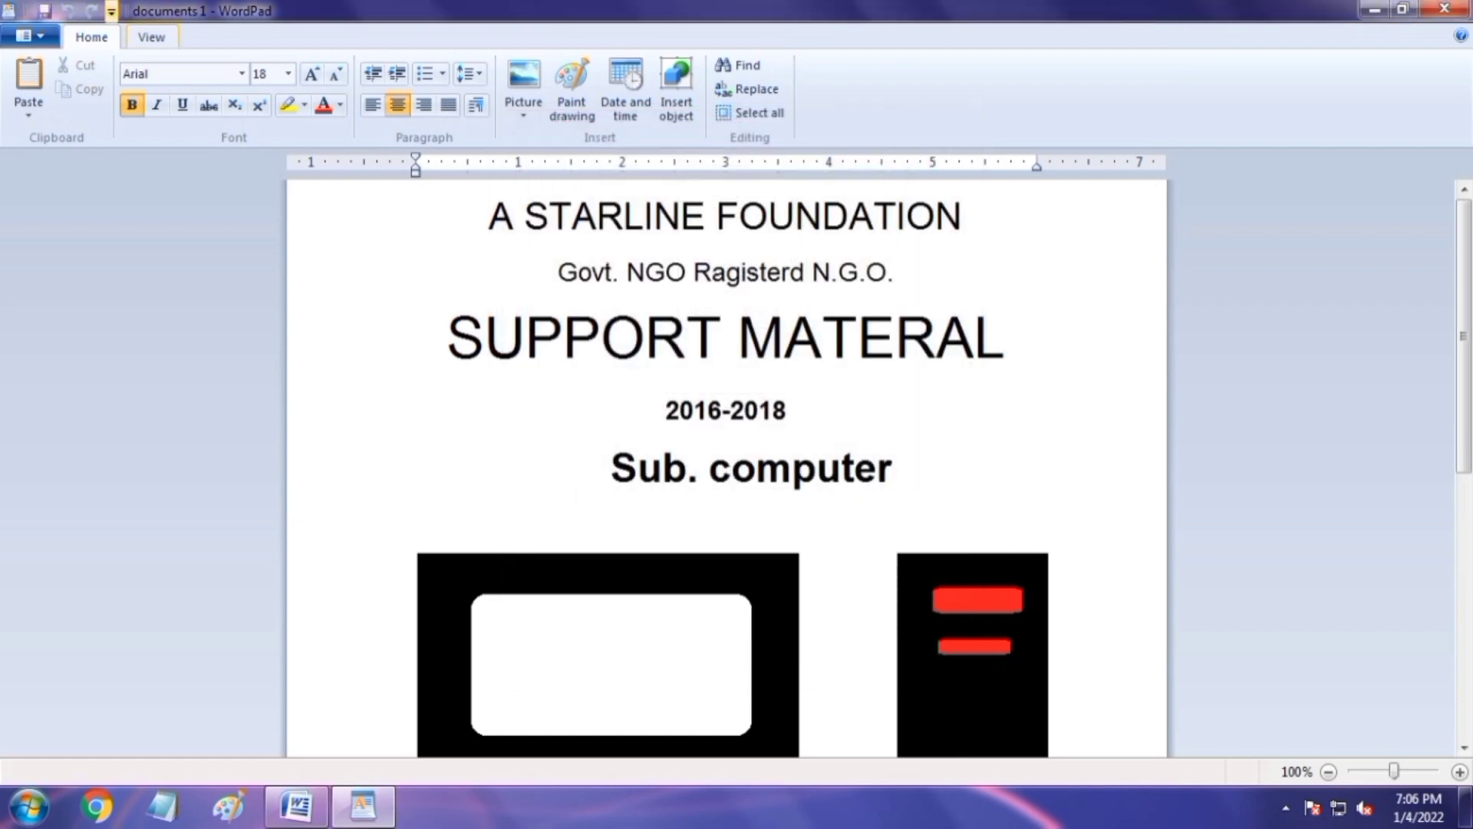
- Try to send the current document by e-mail and dismiss the Outlook message
left_click(30, 35)
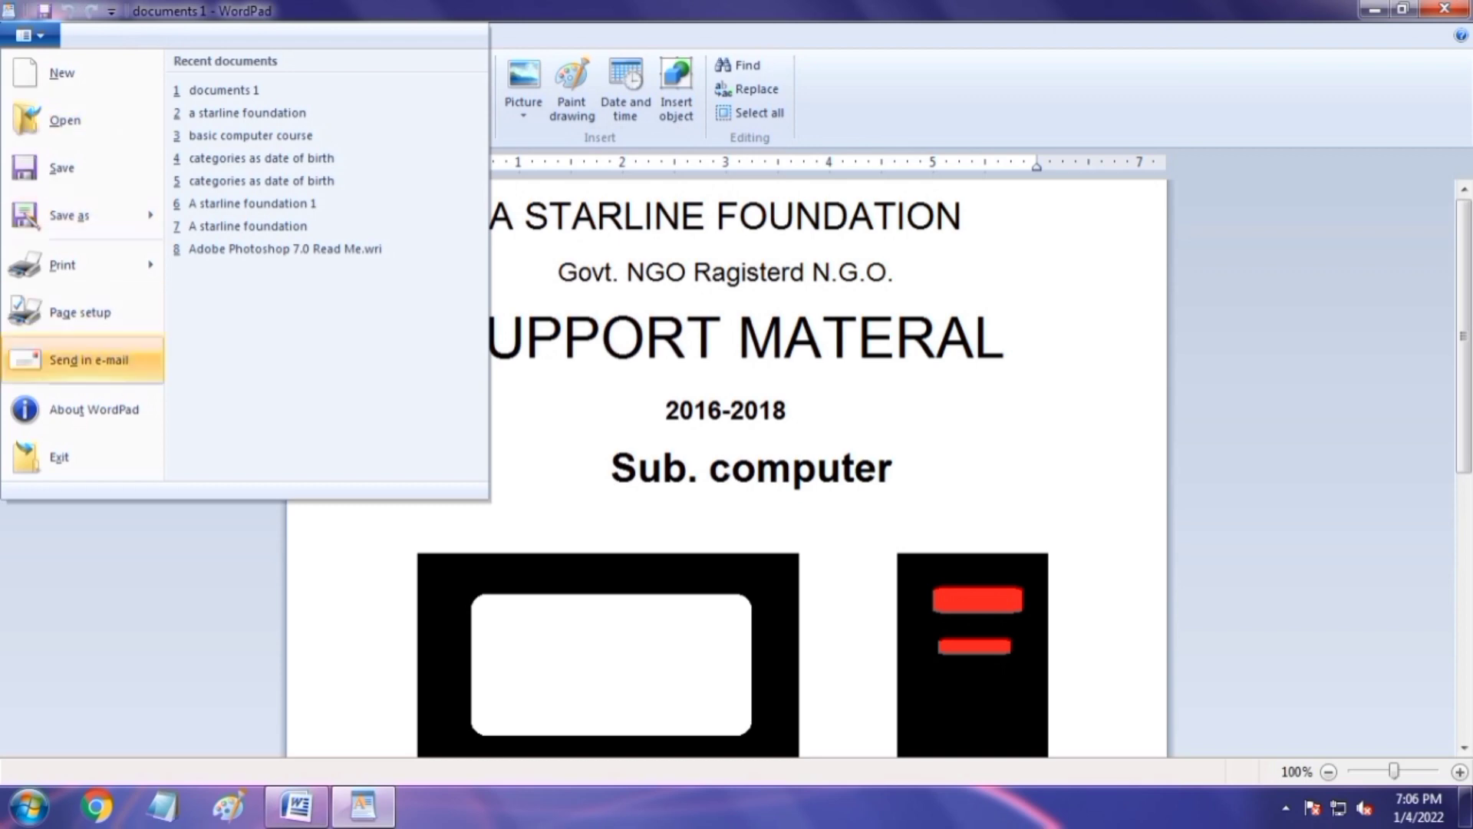
left_click(88, 360)
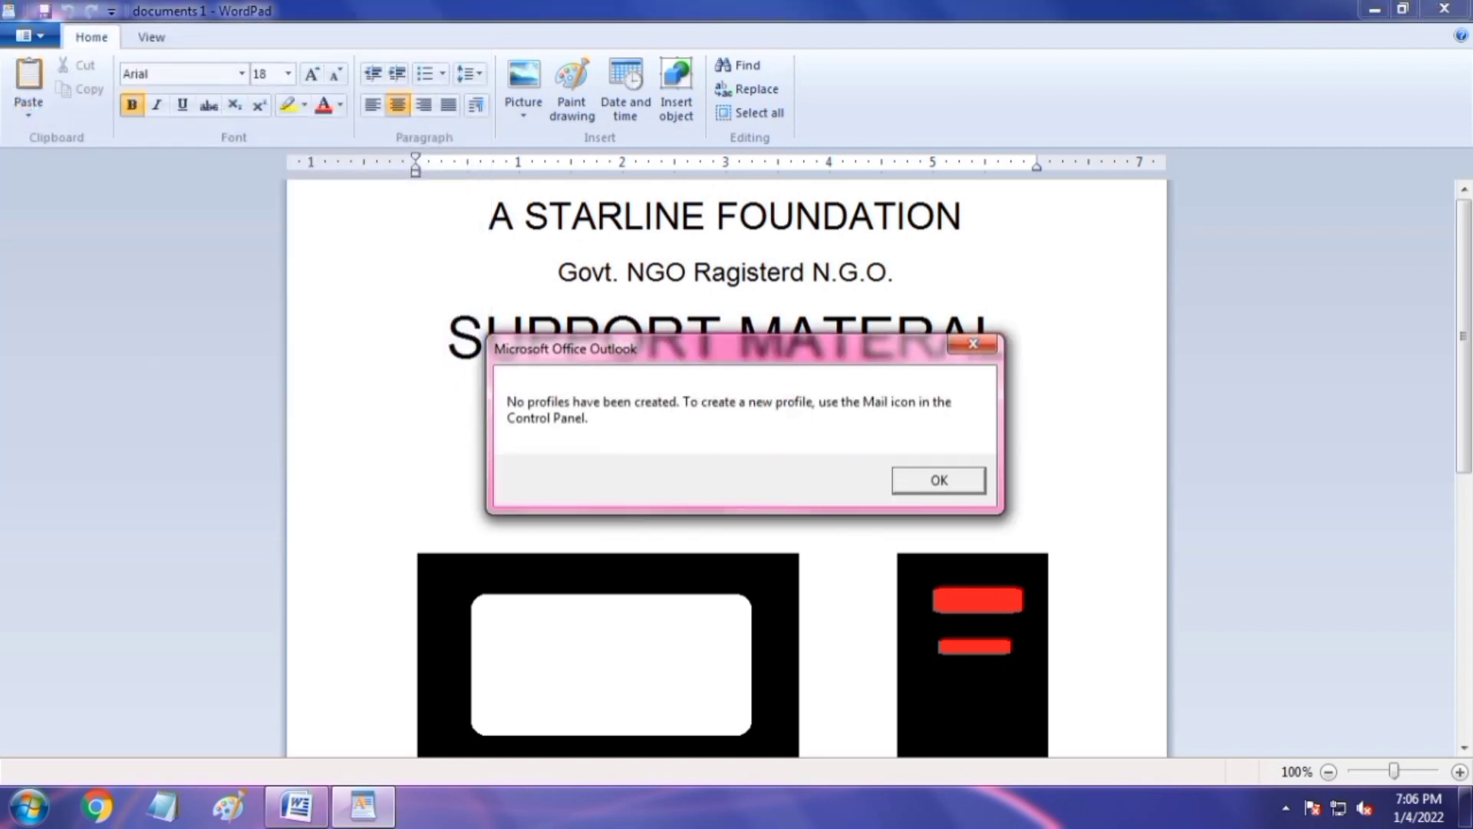
left_click(939, 480)
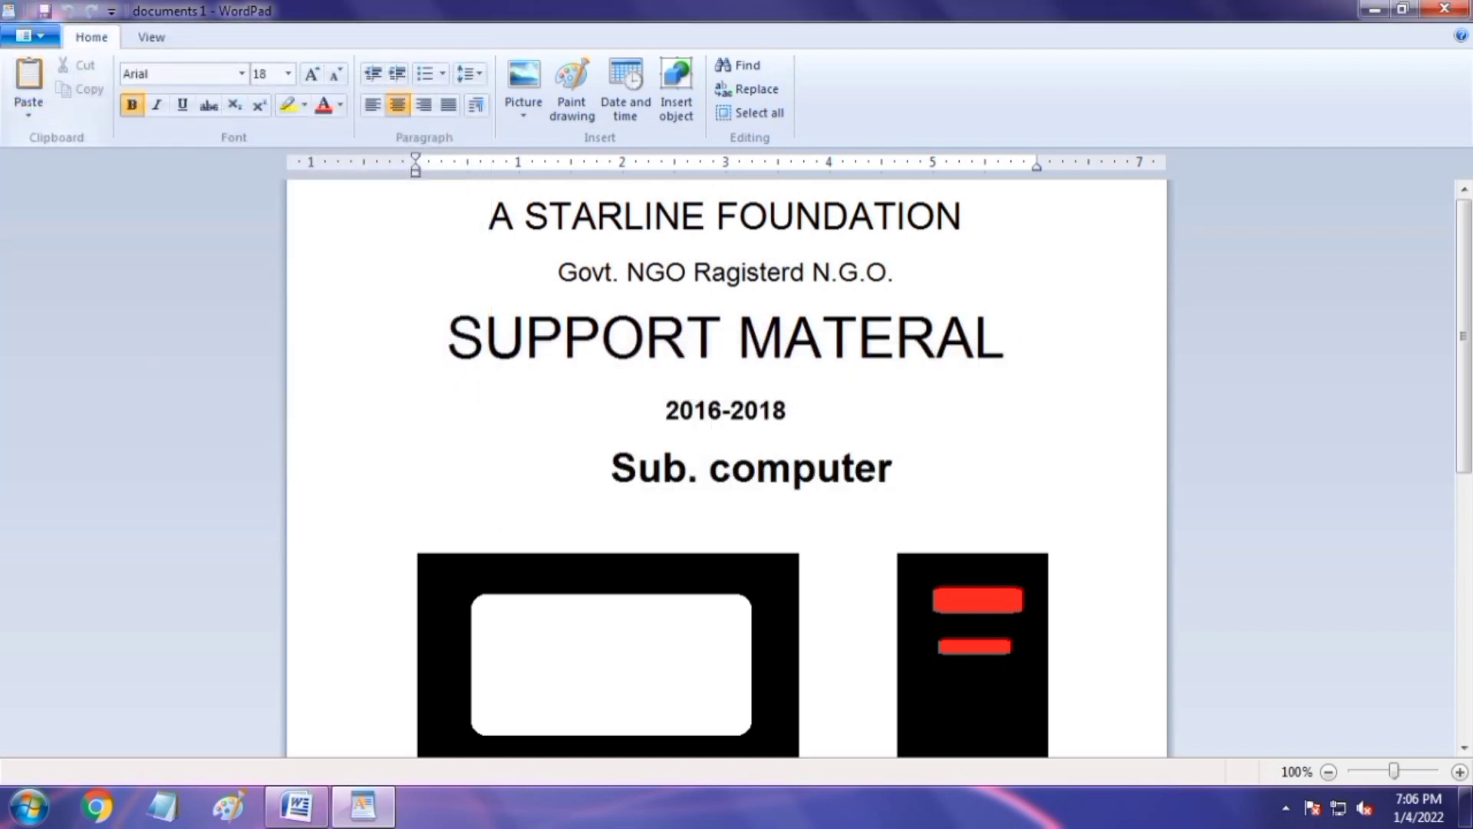
- View the About WordPad information and close it
left_click(29, 35)
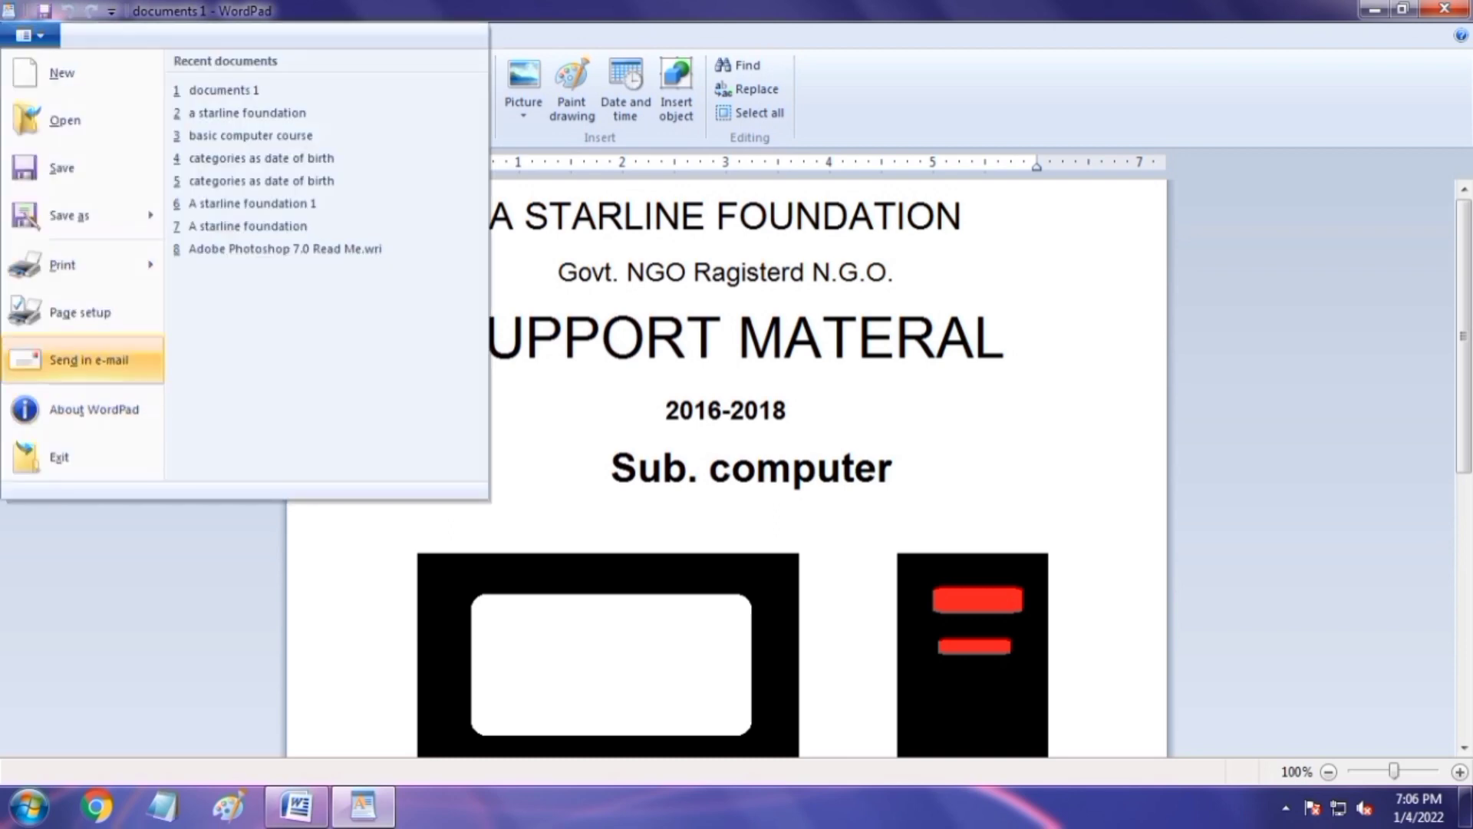
left_click(91, 409)
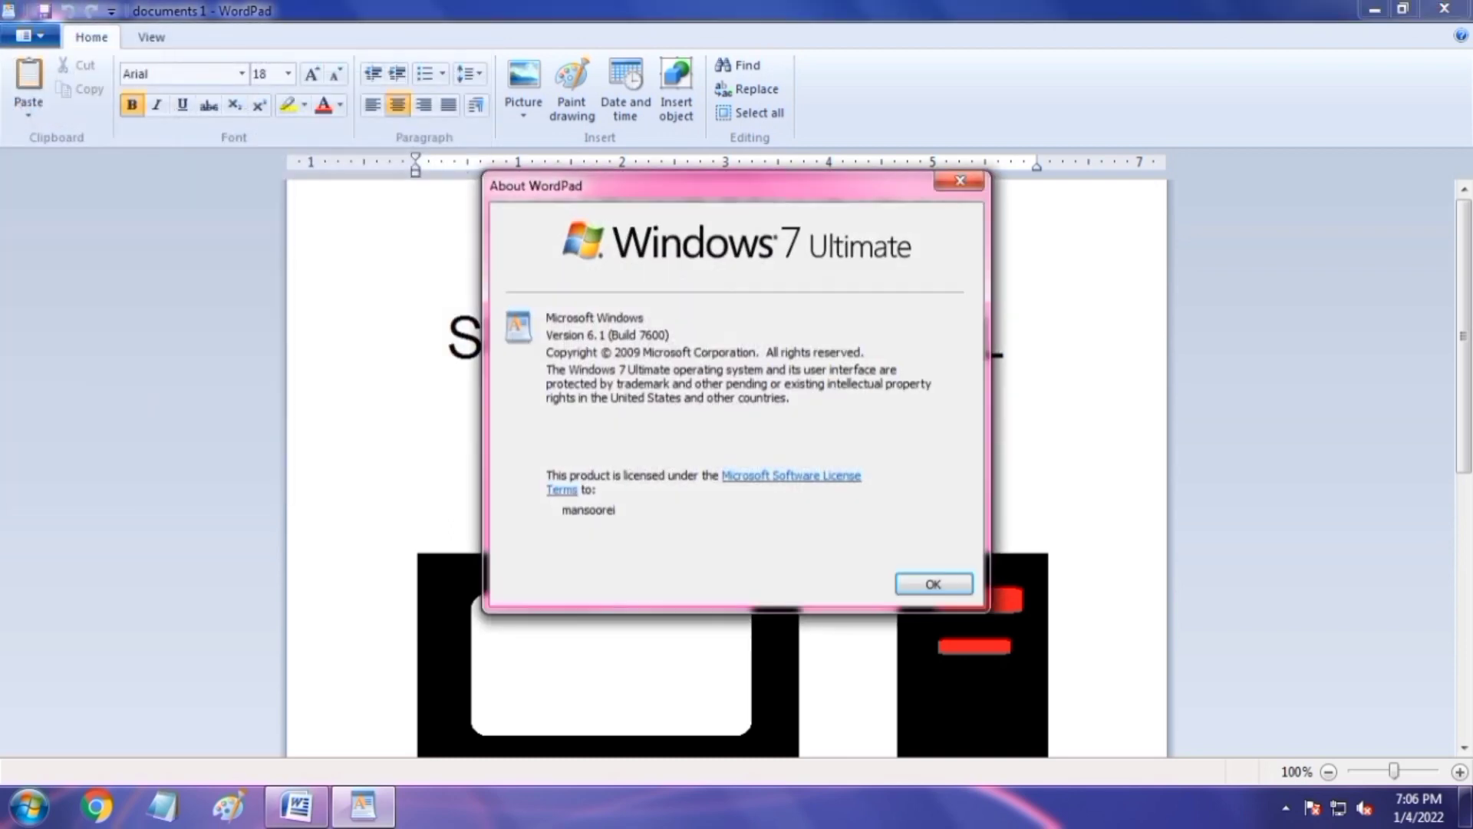
left_click(934, 584)
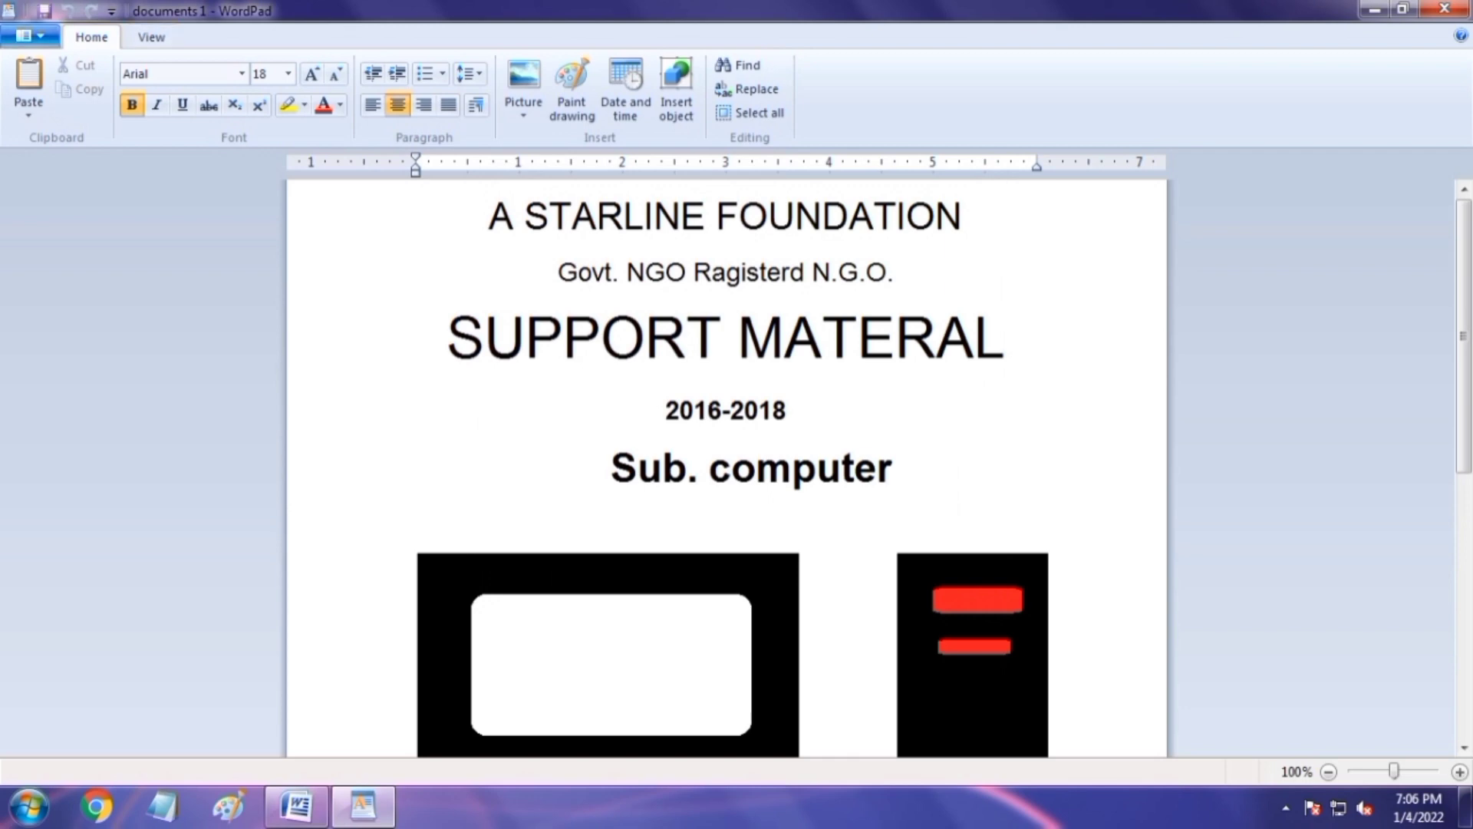
- Start exiting the program and cancel the closing to keep the document open
left_click(30, 35)
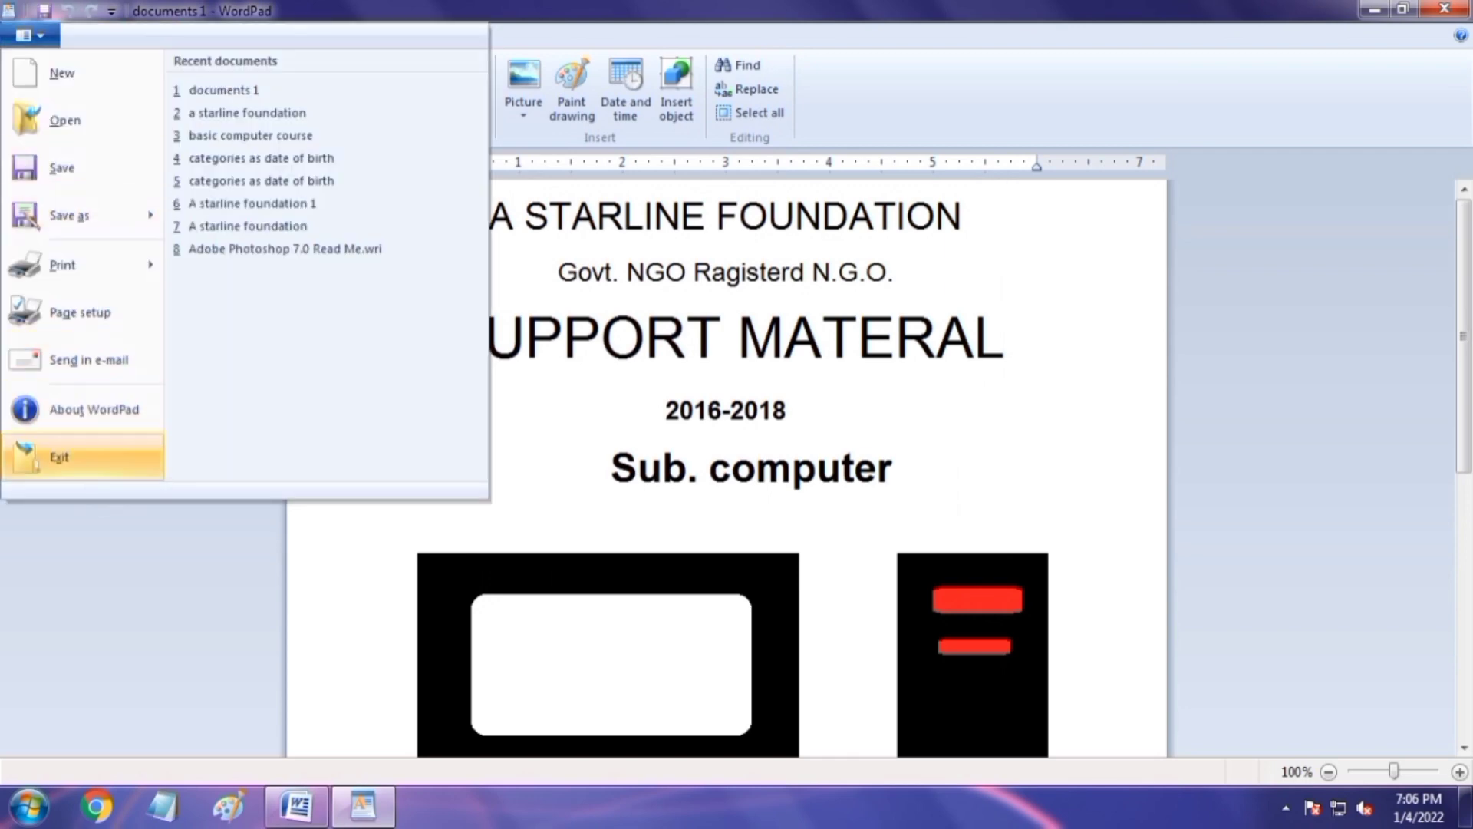
left_click(59, 456)
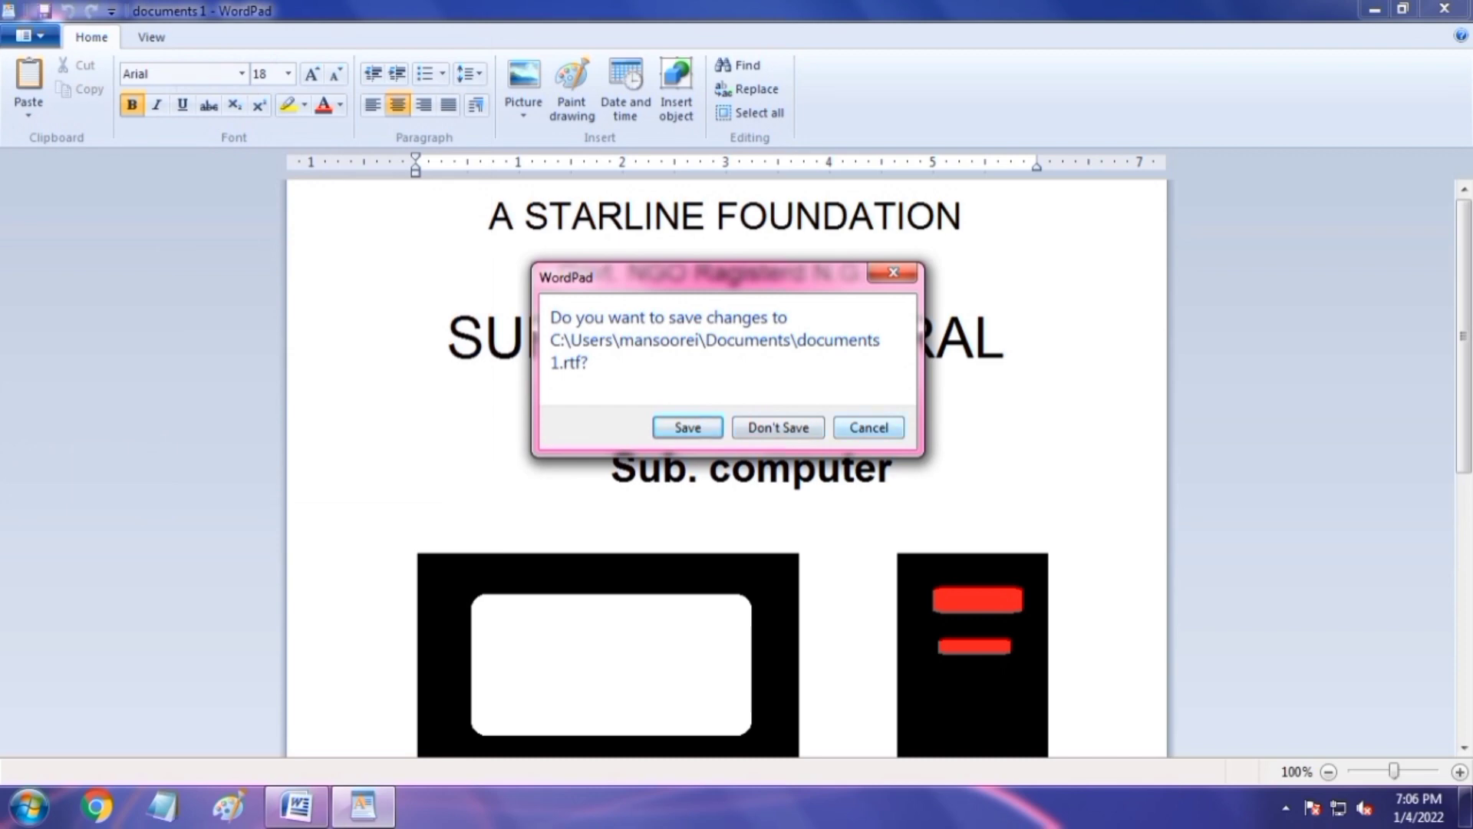
left_click(868, 427)
left_click(31, 36)
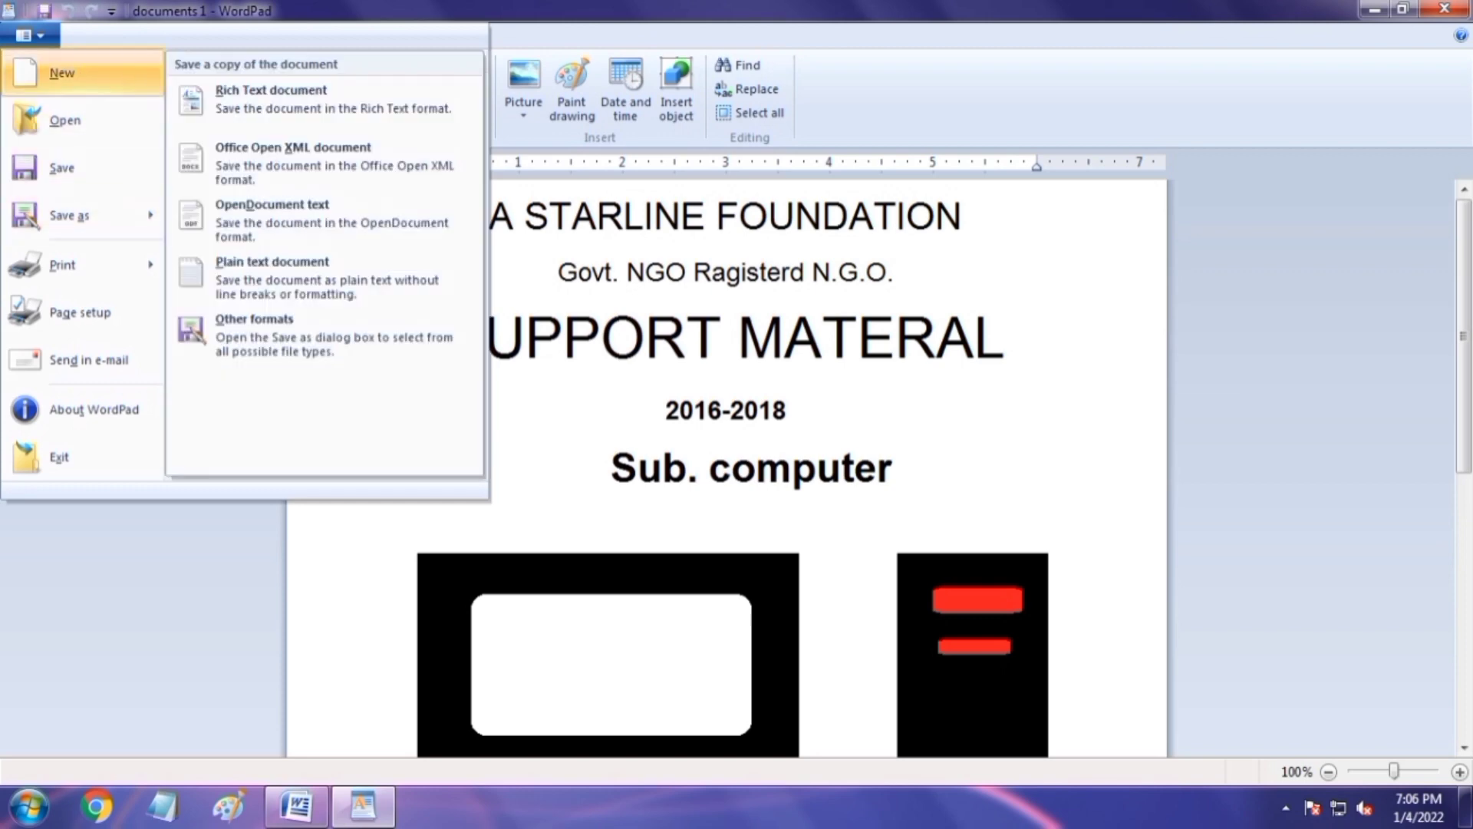
left_click(31, 36)
left_click(31, 36)
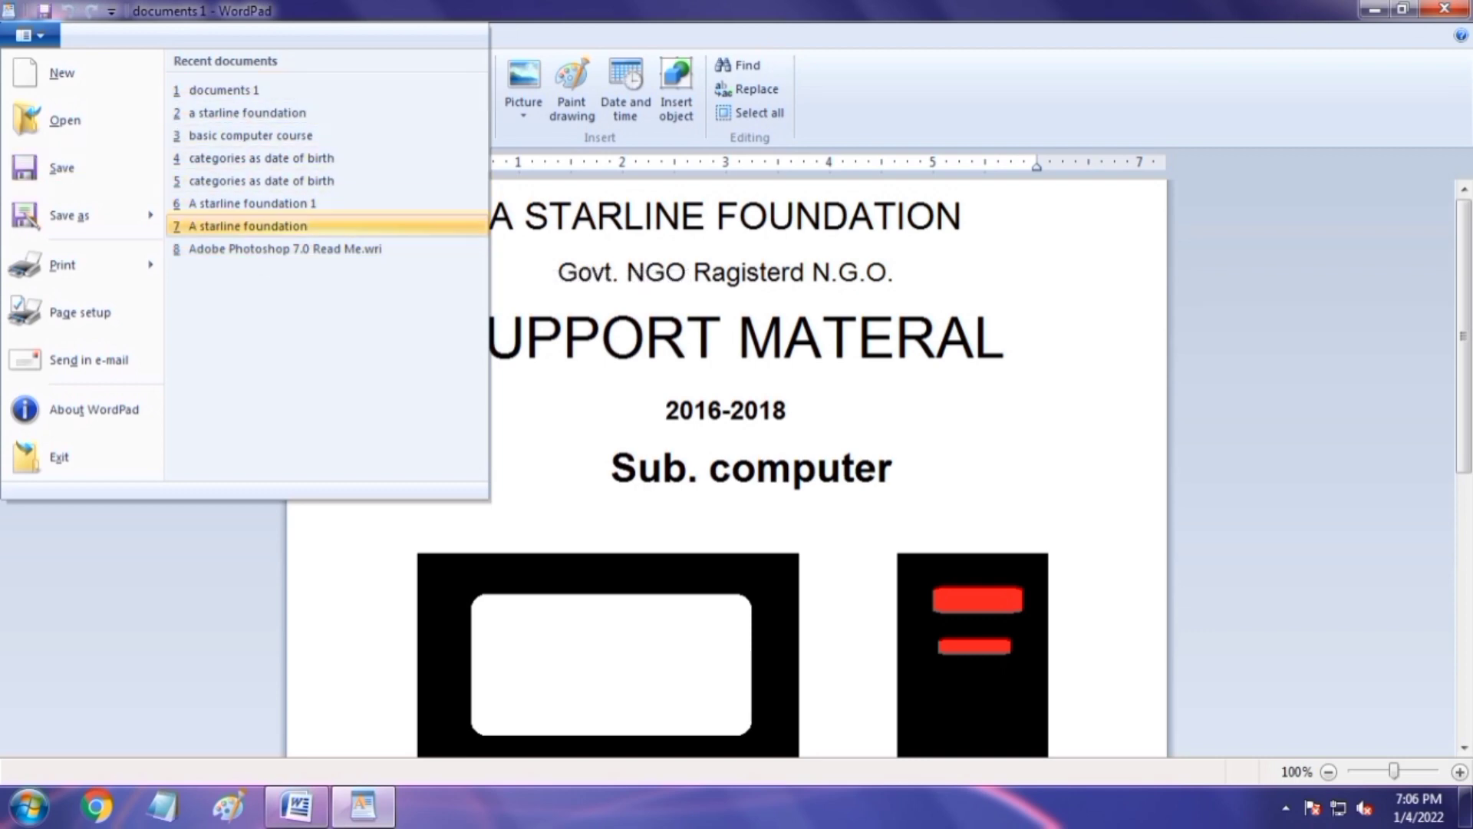
left_click(708, 410)
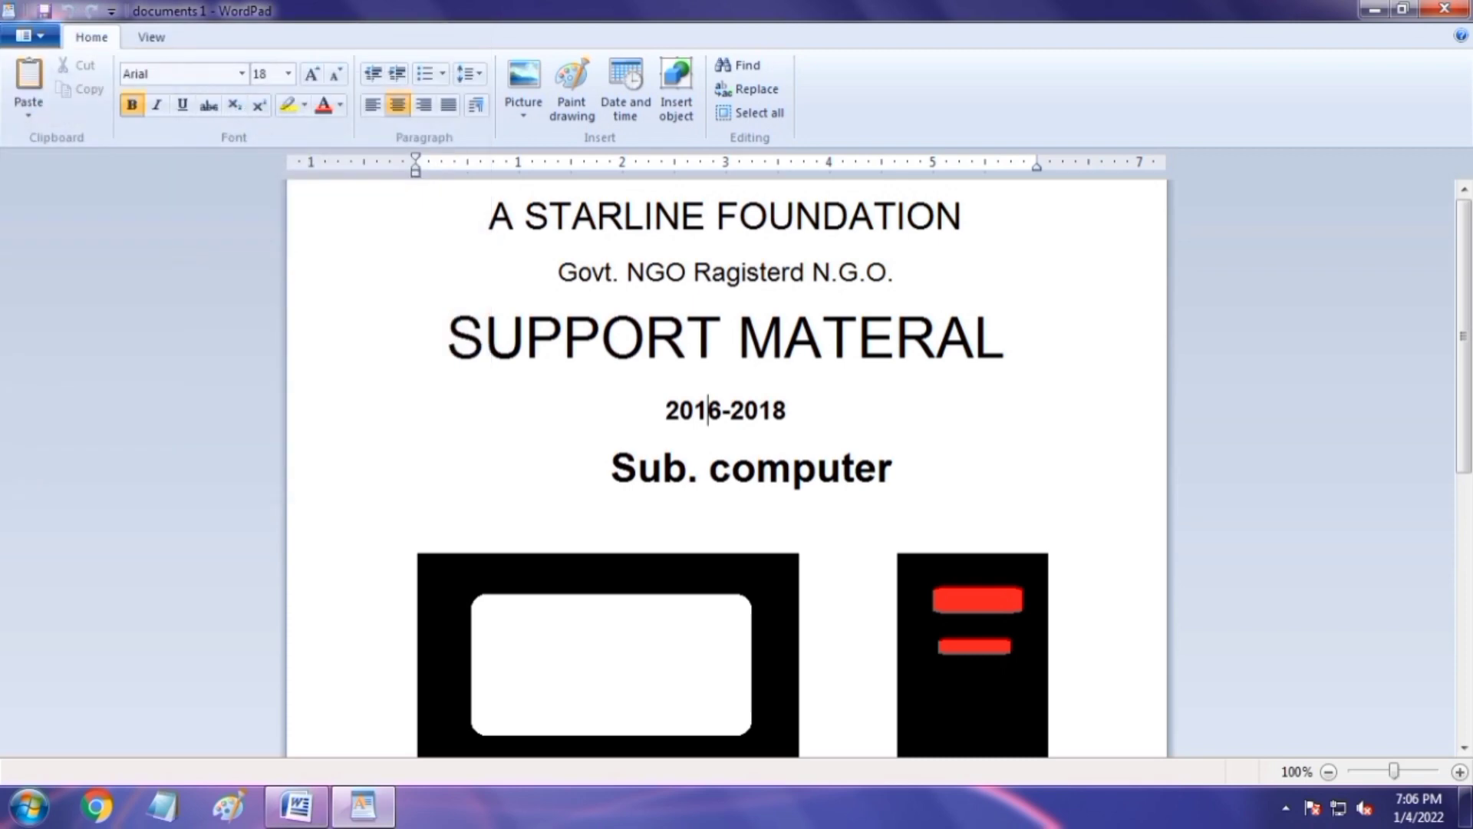
- Close the WordPad document without saving its changes and refresh the desktop
left_click(1445, 8)
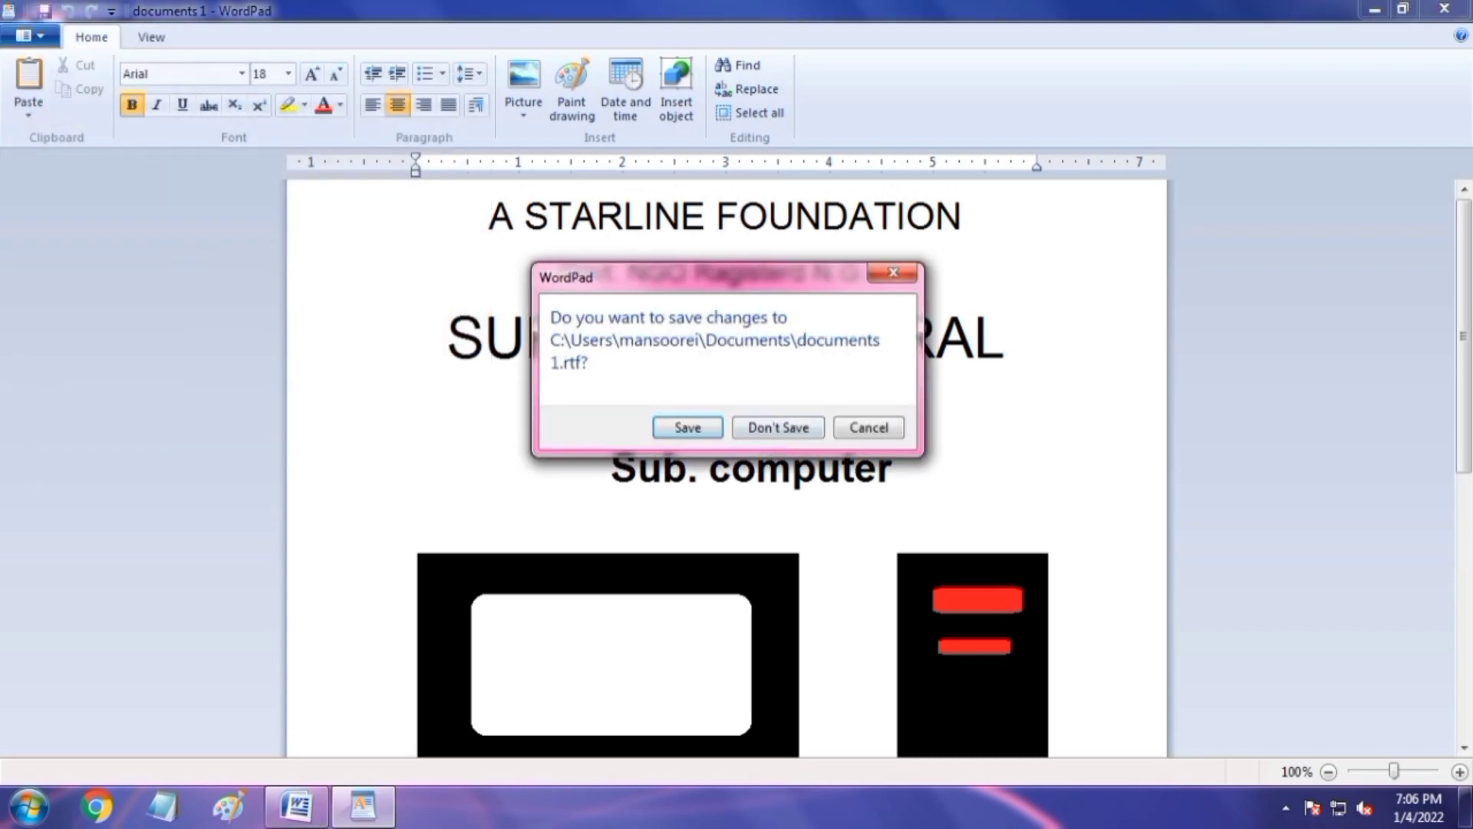
left_click(778, 427)
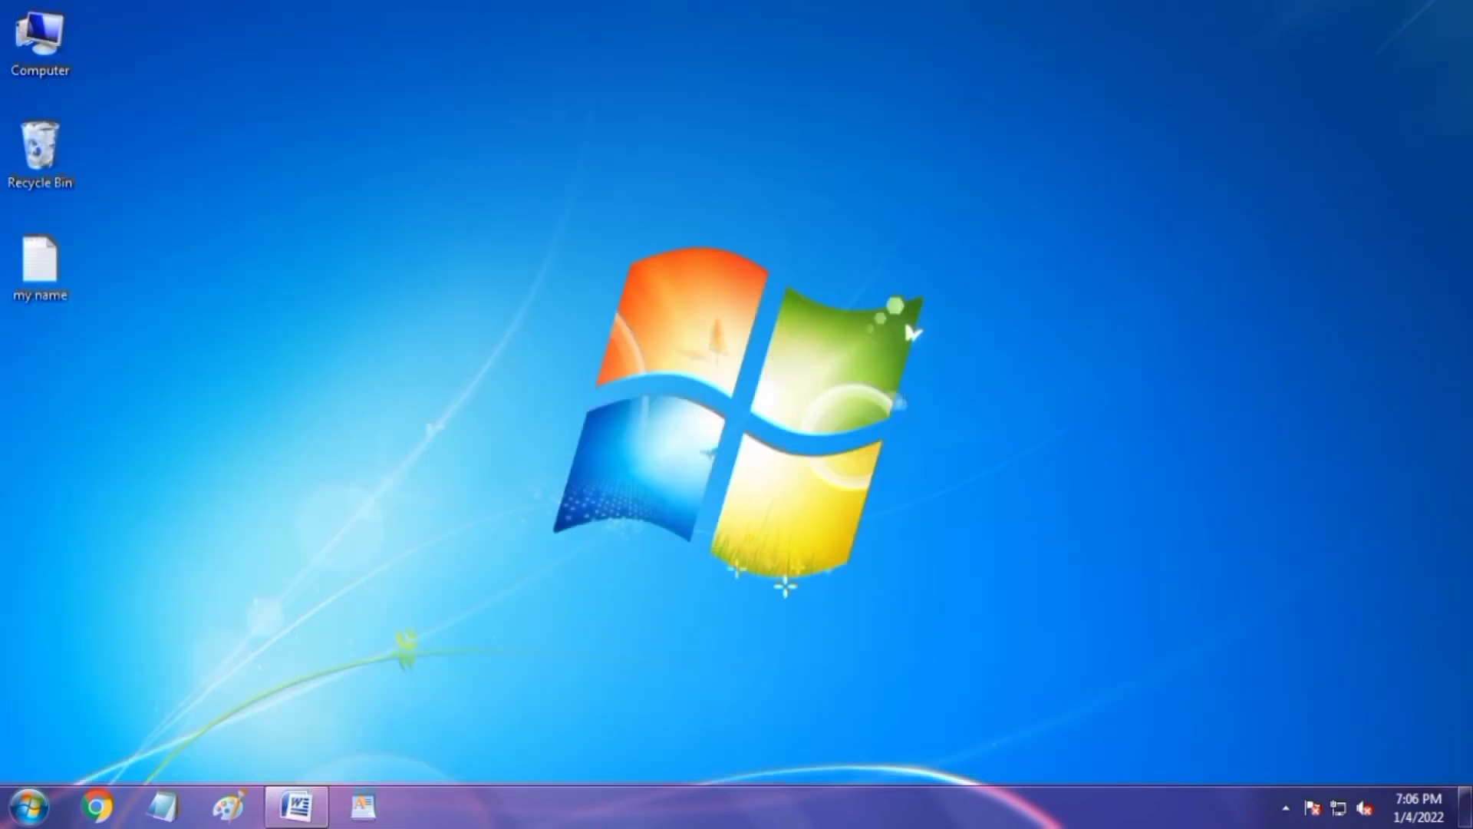
right_click(581, 112)
left_click(614, 171)
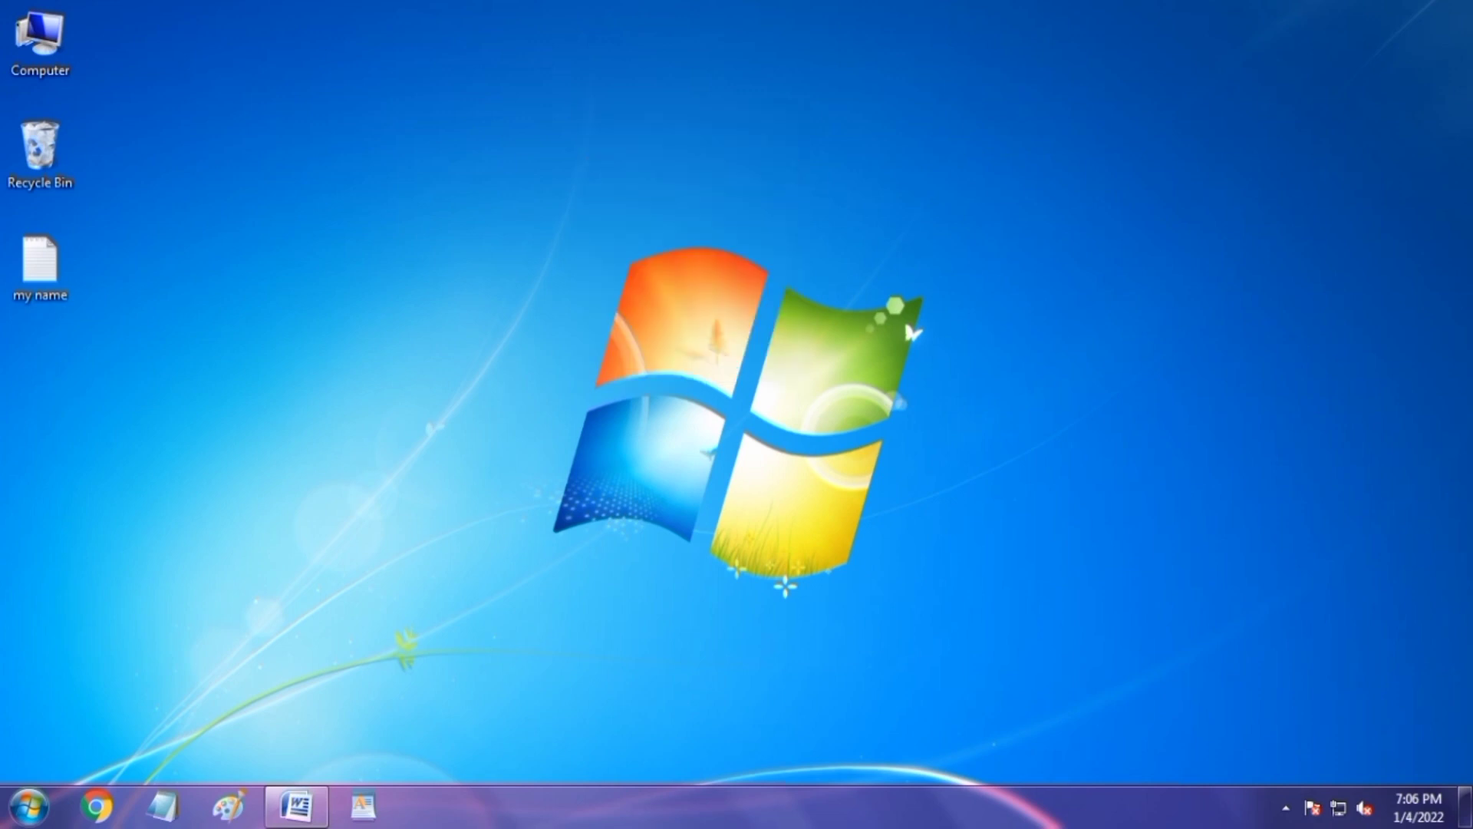